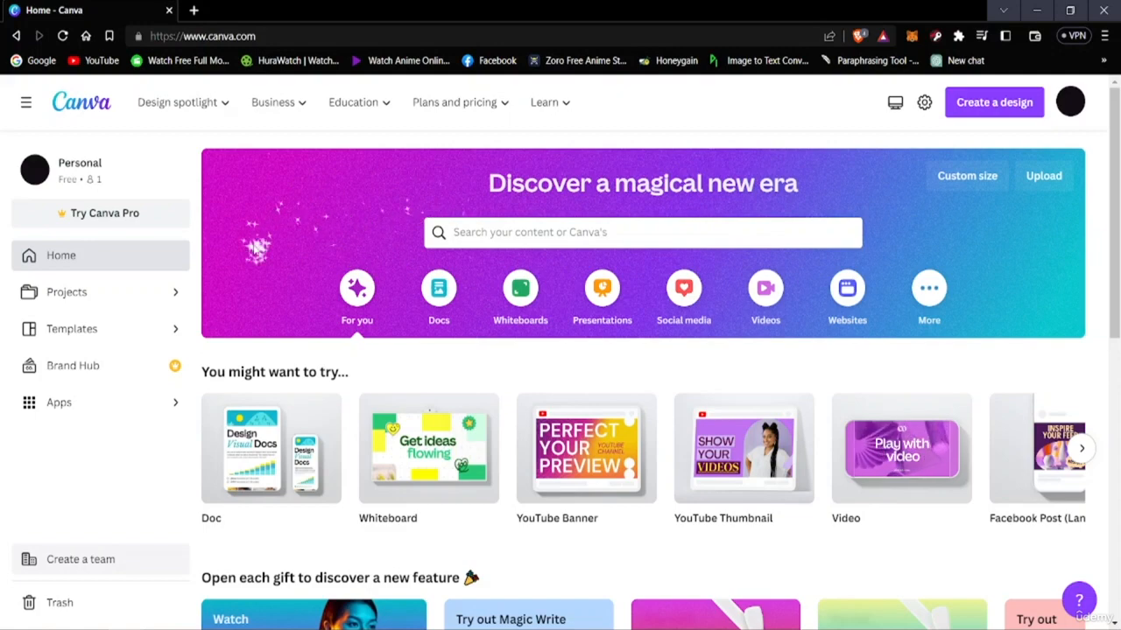
Open YouTube in a new browser tab and browse the recommended videos on its home page.
{"action": "left_click", "coordinate": [194, 11]}
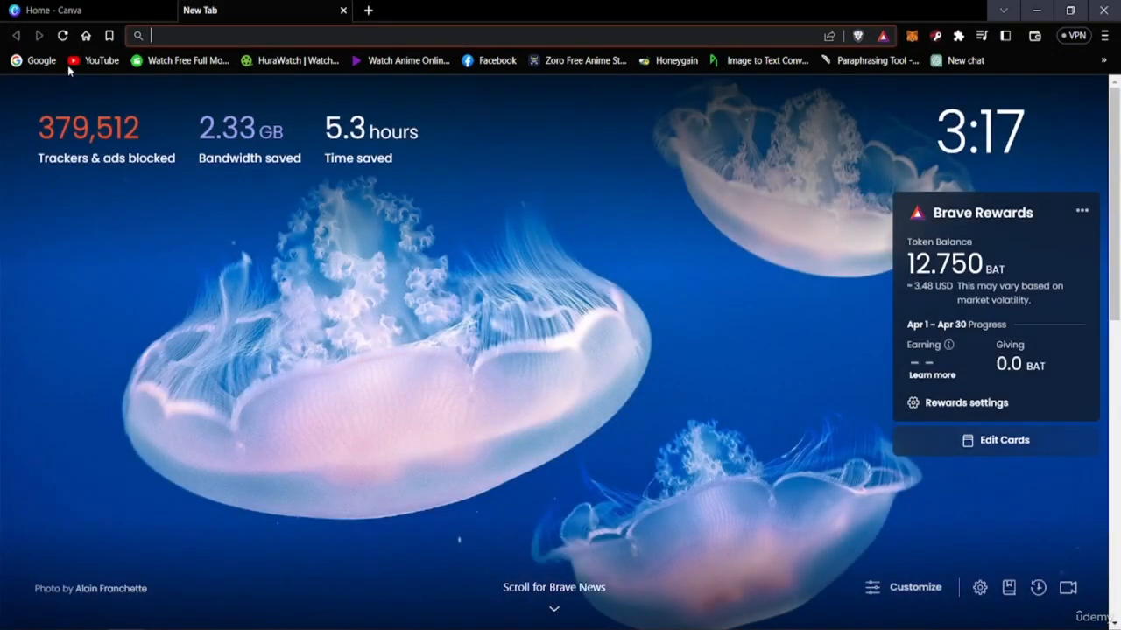
{"action": "left_click", "coordinate": [76, 61]}
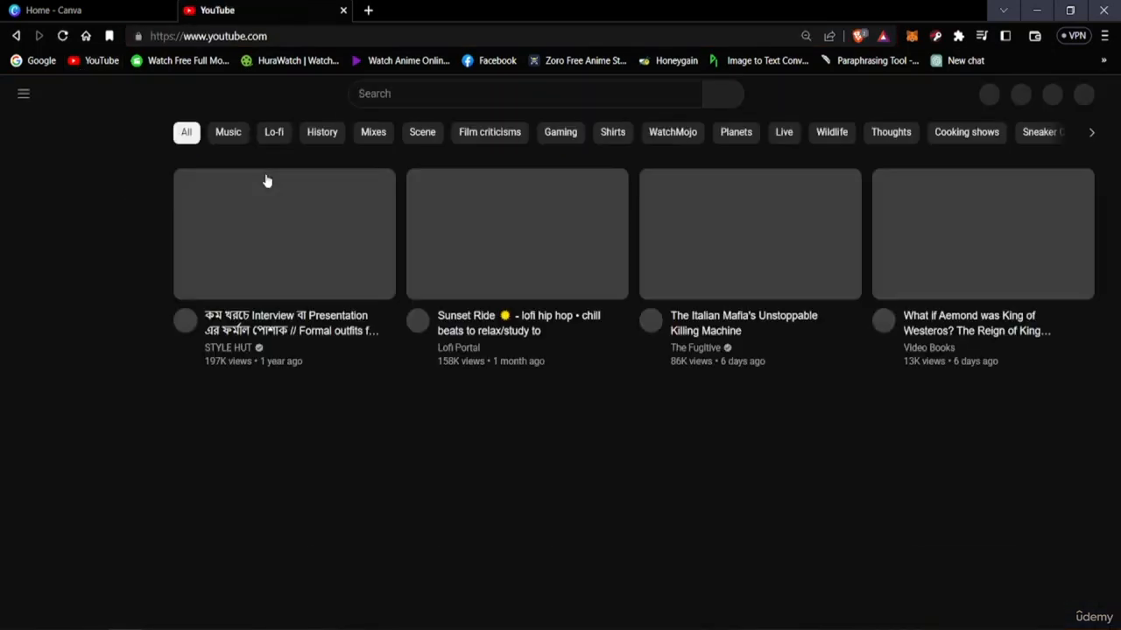
{"action": "scroll", "coordinate": [567, 357], "scroll_direction": "down", "scroll_amount": 1}
{"action": "scroll", "coordinate": [568, 358], "scroll_direction": "down", "scroll_amount": 5}
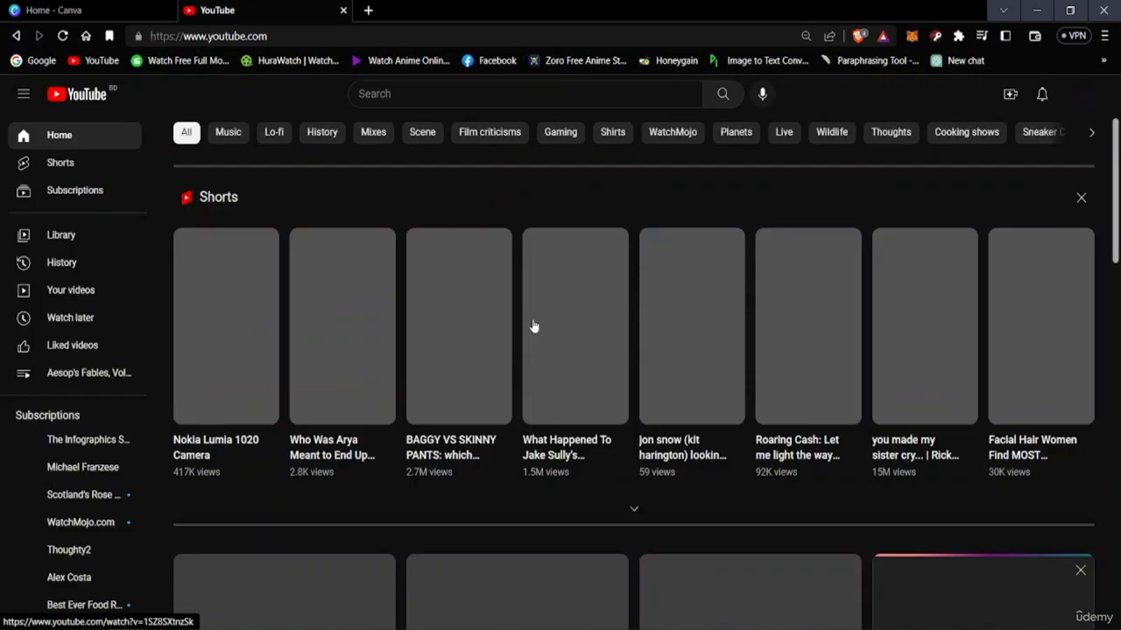
{"action": "scroll", "coordinate": [533, 328], "scroll_direction": "up", "scroll_amount": 2}
{"action": "scroll", "coordinate": [509, 330], "scroll_direction": "down", "scroll_amount": 7}
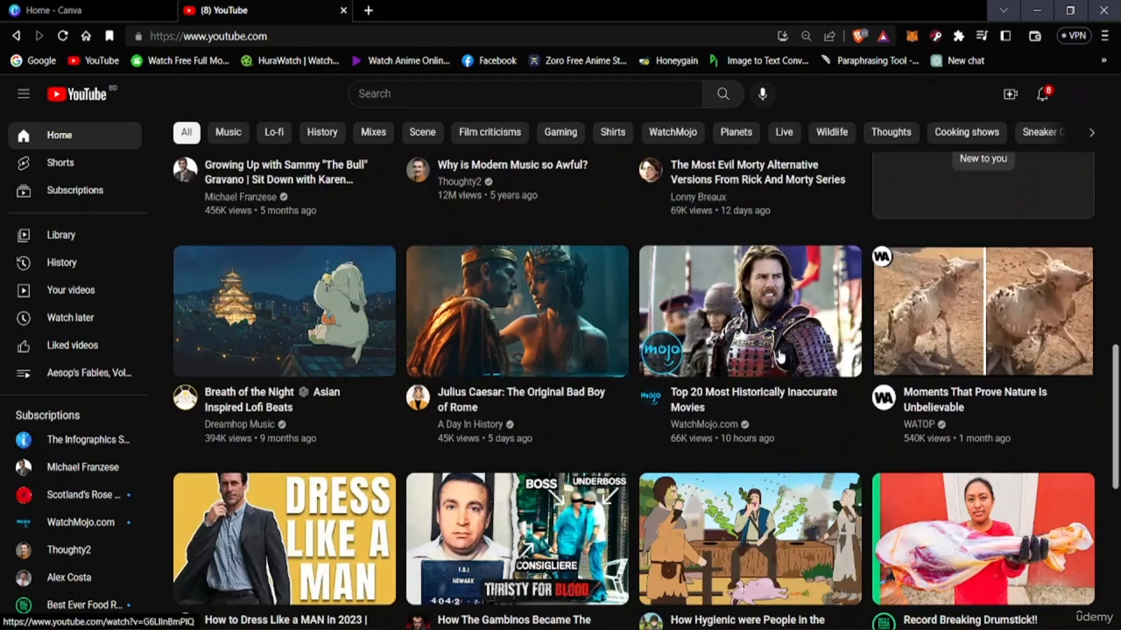
Open the WatchMojo.com channel from its recommended video and examine the channel page with its banner.
{"action": "mouse_move", "coordinate": [687, 411]}
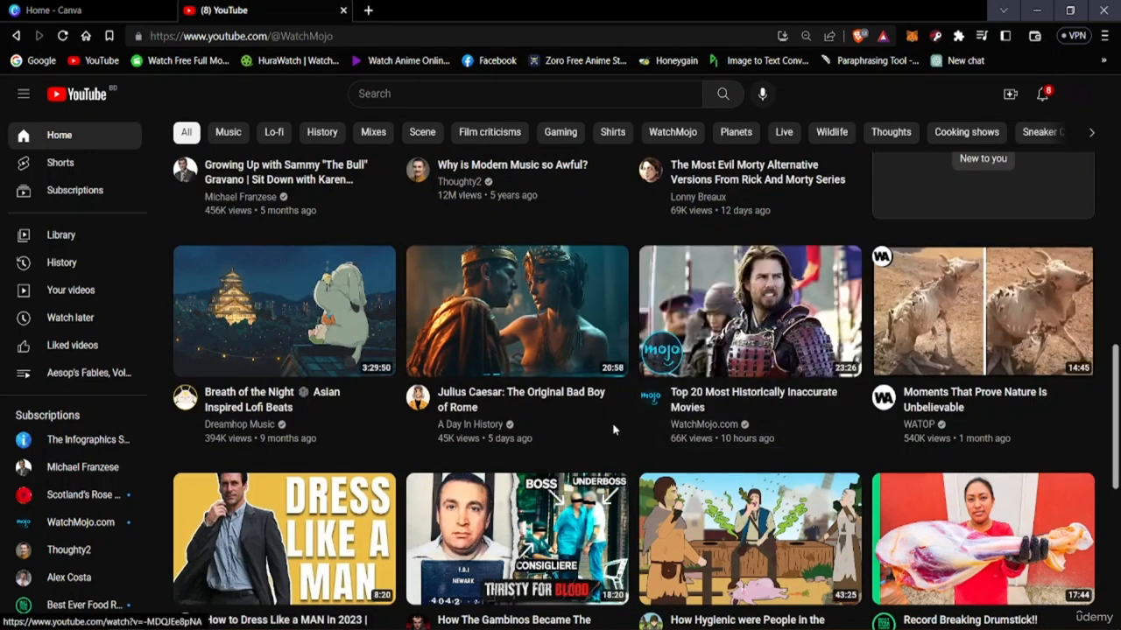
{"action": "left_click", "coordinate": [643, 402]}
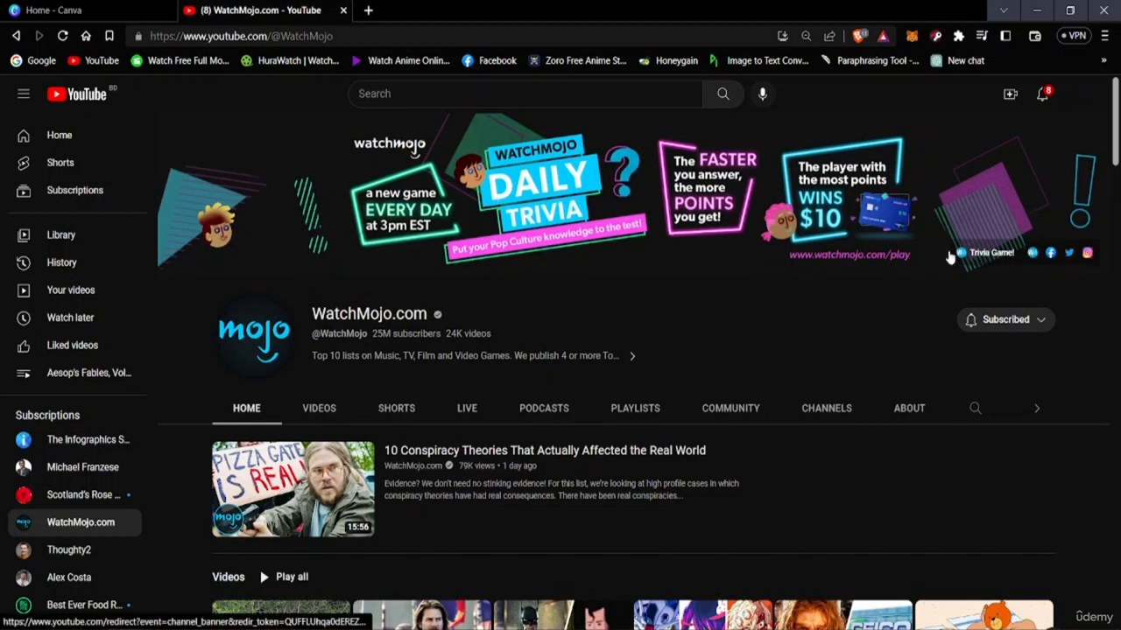
{"action": "scroll", "coordinate": [634, 315], "scroll_direction": "down", "scroll_amount": 3}
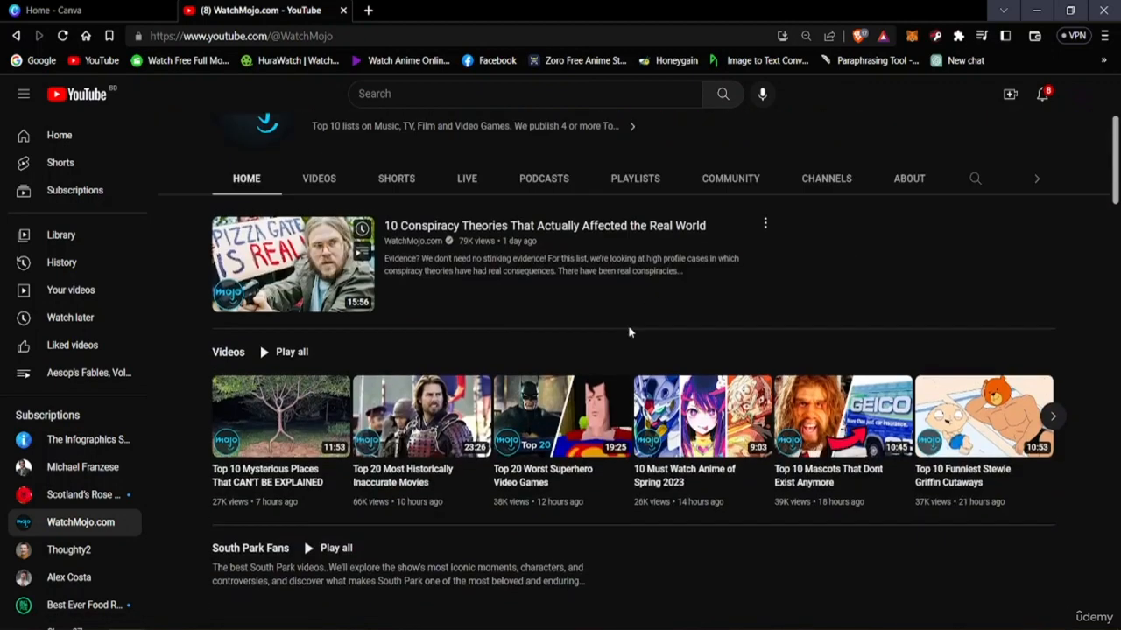
{"action": "scroll", "coordinate": [623, 331], "scroll_direction": "up", "scroll_amount": 3}
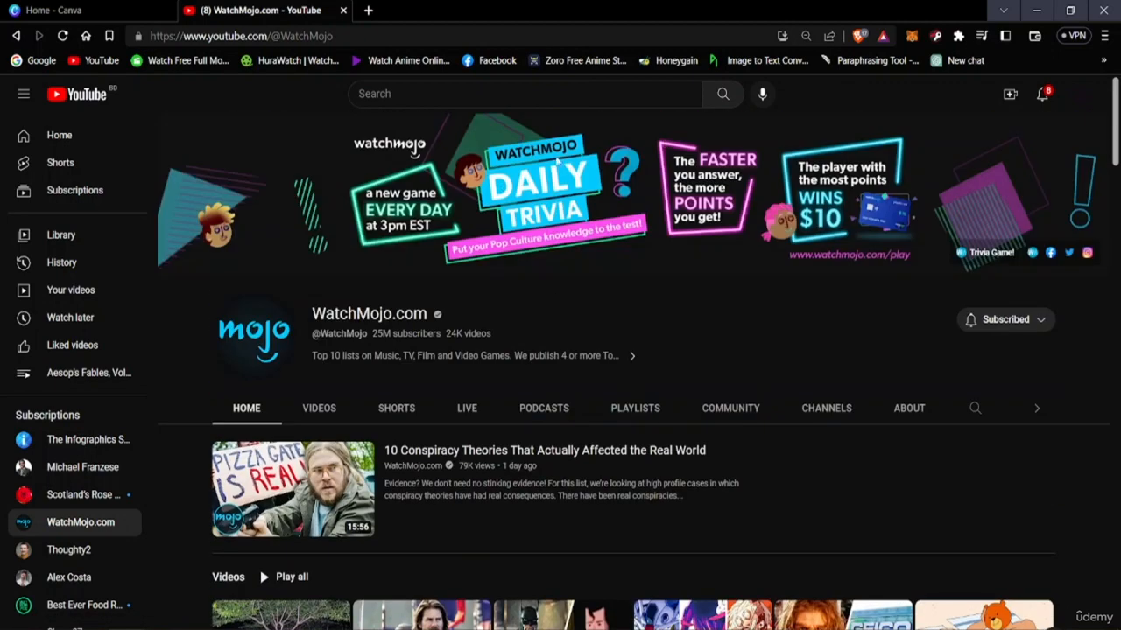
{"action": "scroll", "coordinate": [518, 472], "scroll_direction": "down", "scroll_amount": 8}
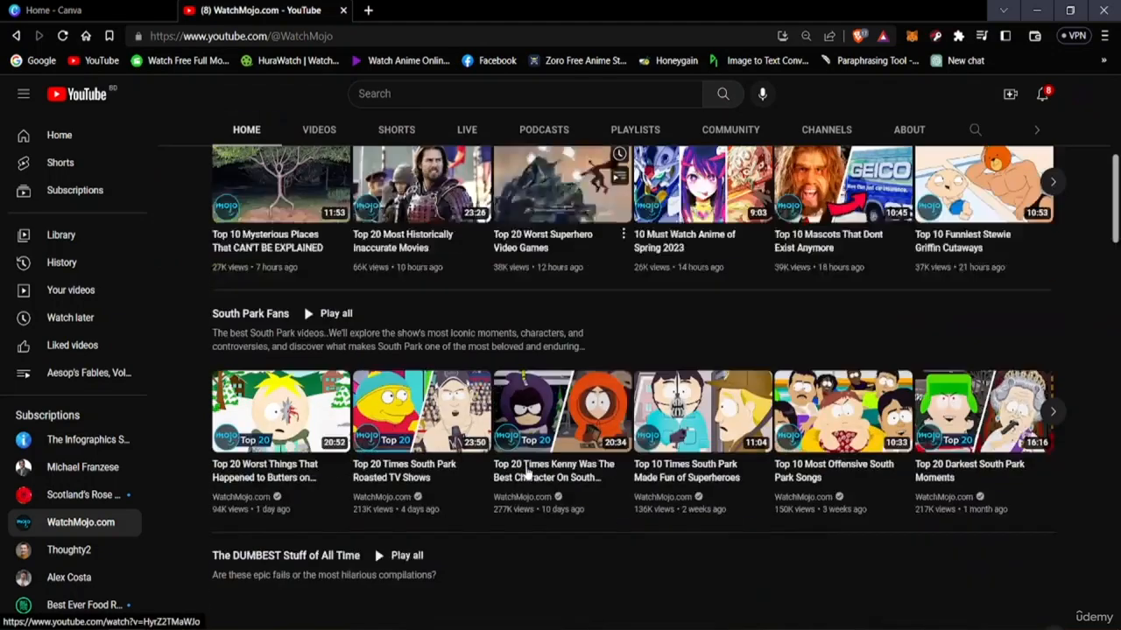
{"action": "scroll", "coordinate": [518, 477], "scroll_direction": "up", "scroll_amount": 8}
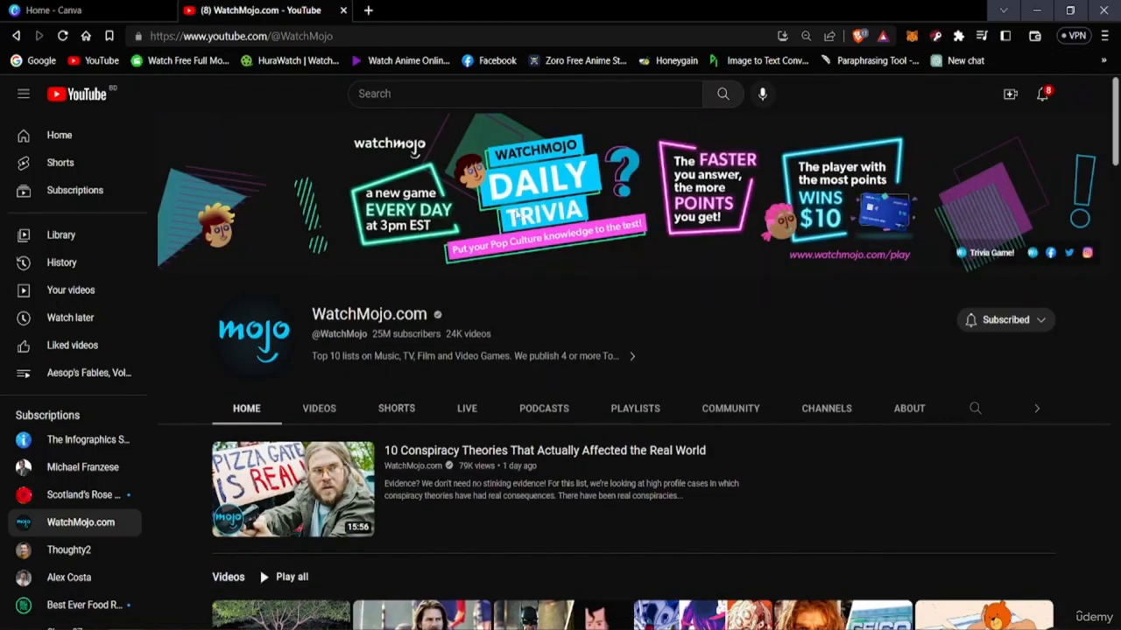
Open Google in a new browser tab and close the YouTube tab.
{"action": "key", "text": "ctrl+t"}
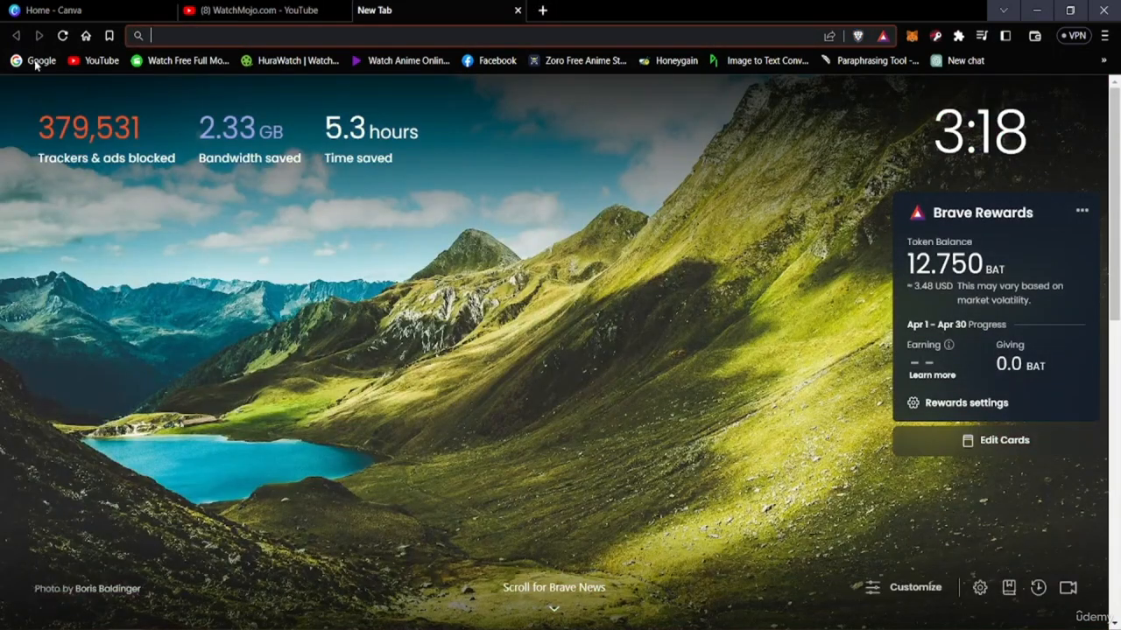
{"action": "left_click", "coordinate": [38, 61]}
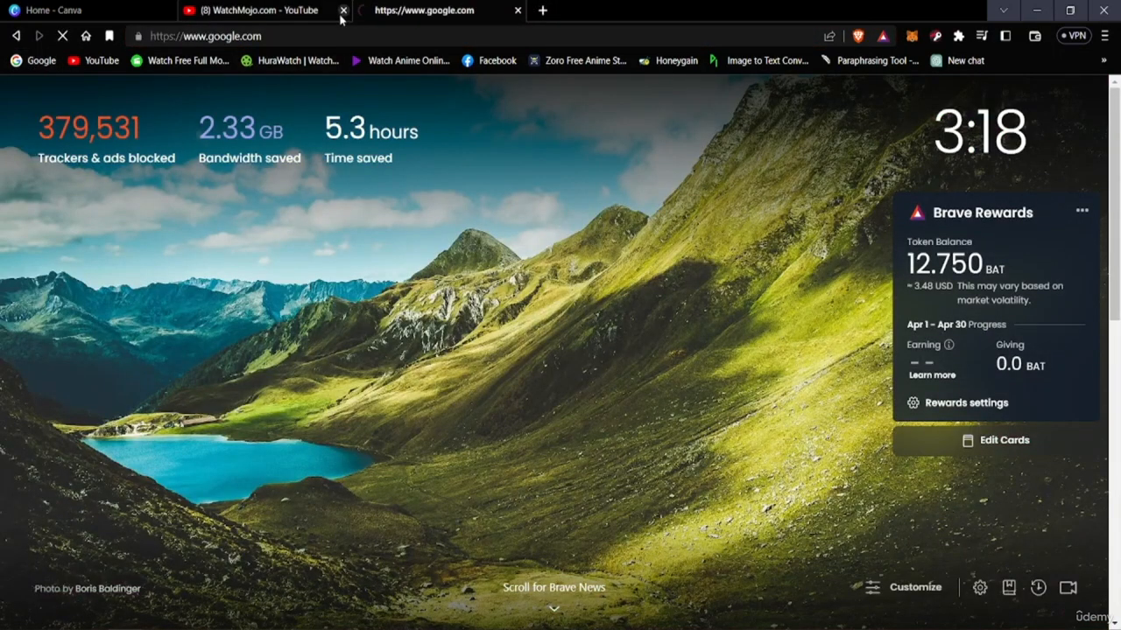
{"action": "left_click", "coordinate": [342, 10]}
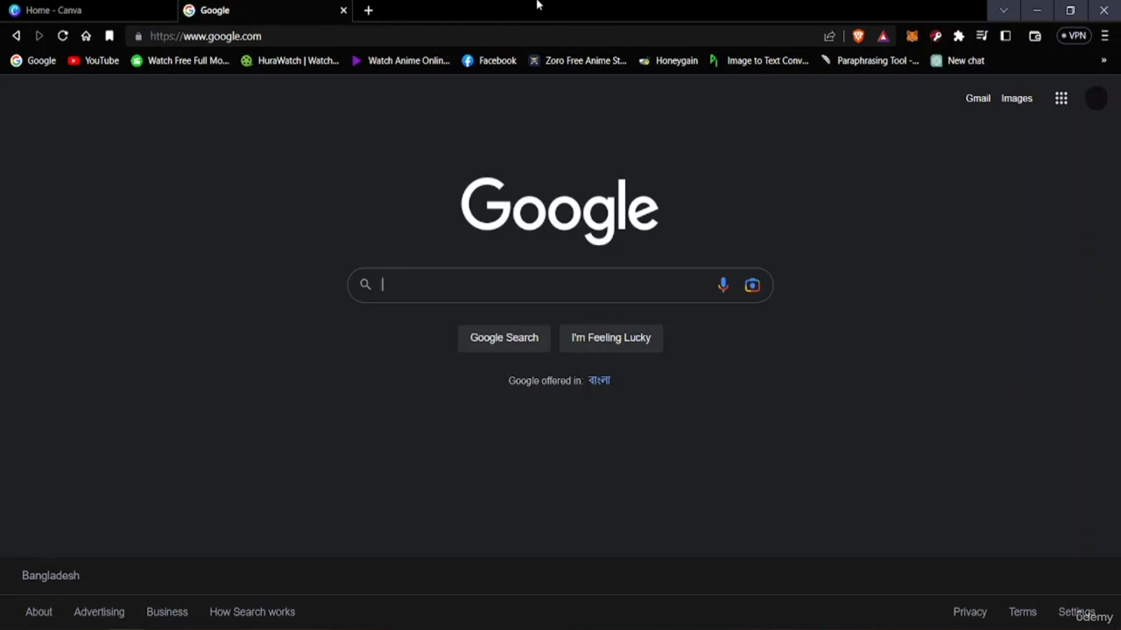
Search Google for "youtube banners" and show the image results.
{"action": "type", "text": "youtub"}
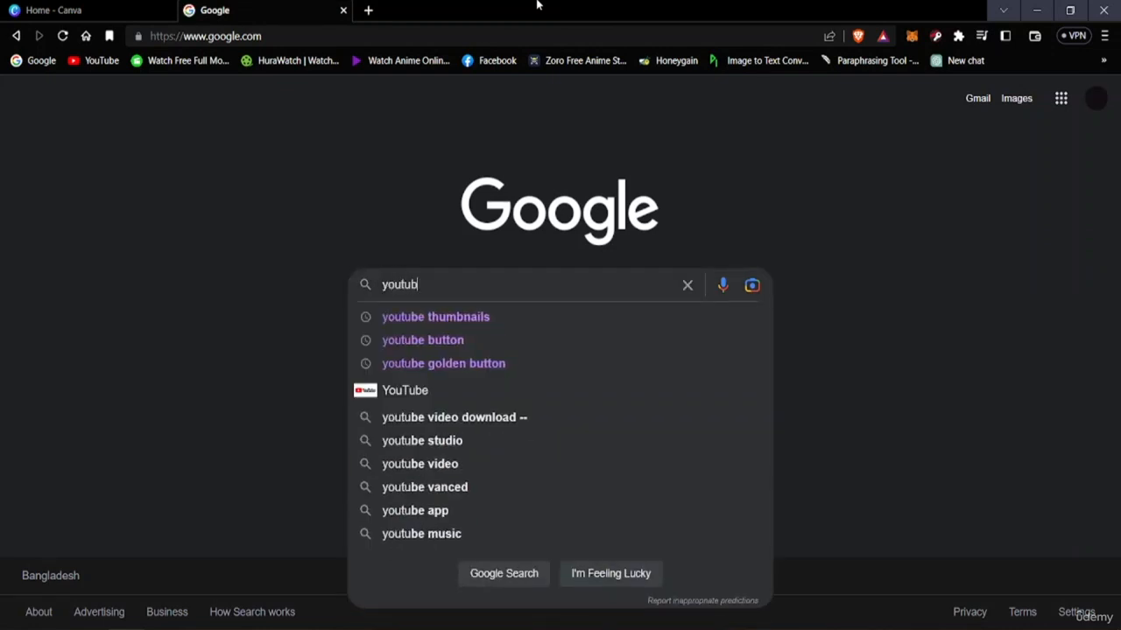
{"action": "type", "text": "e b"}
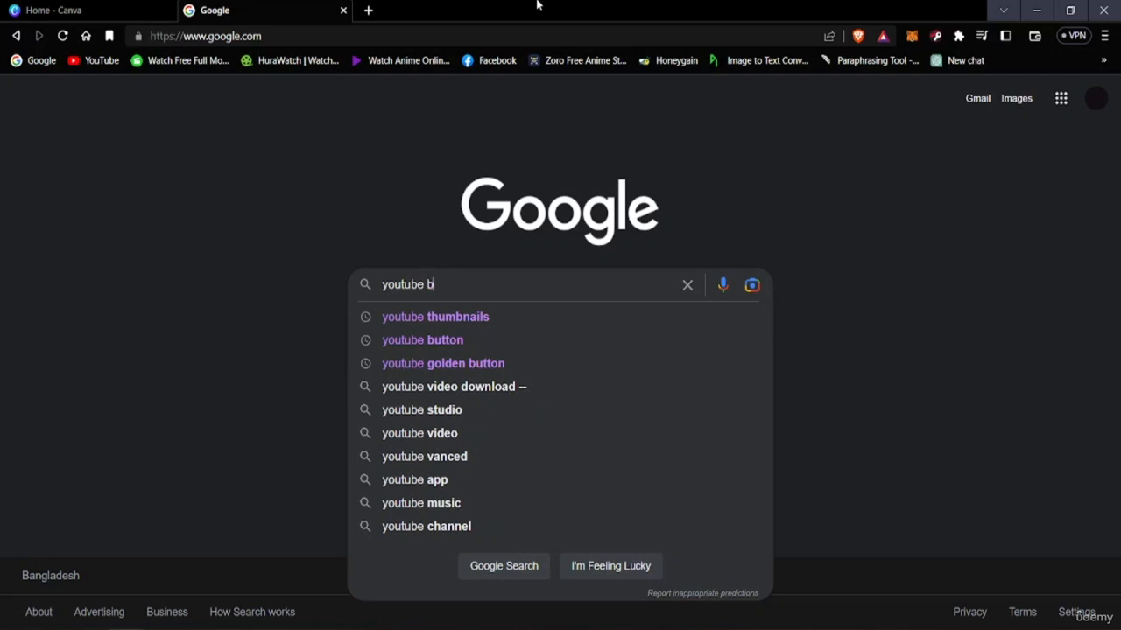
{"action": "type", "text": "anners"}
{"action": "key", "text": "Return"}
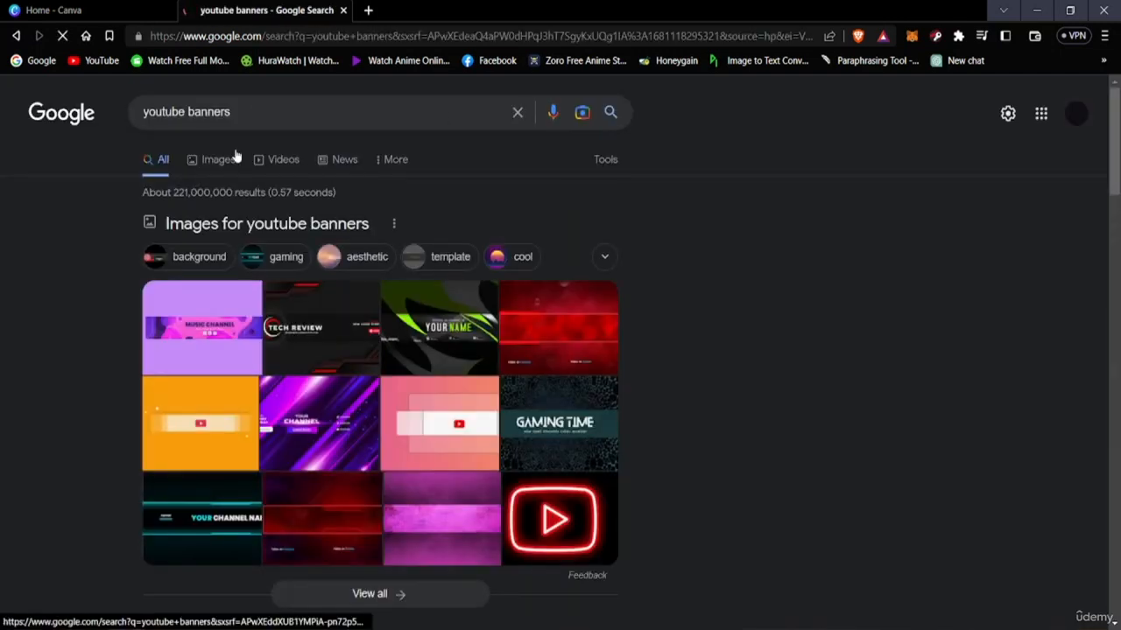
{"action": "left_click", "coordinate": [221, 169]}
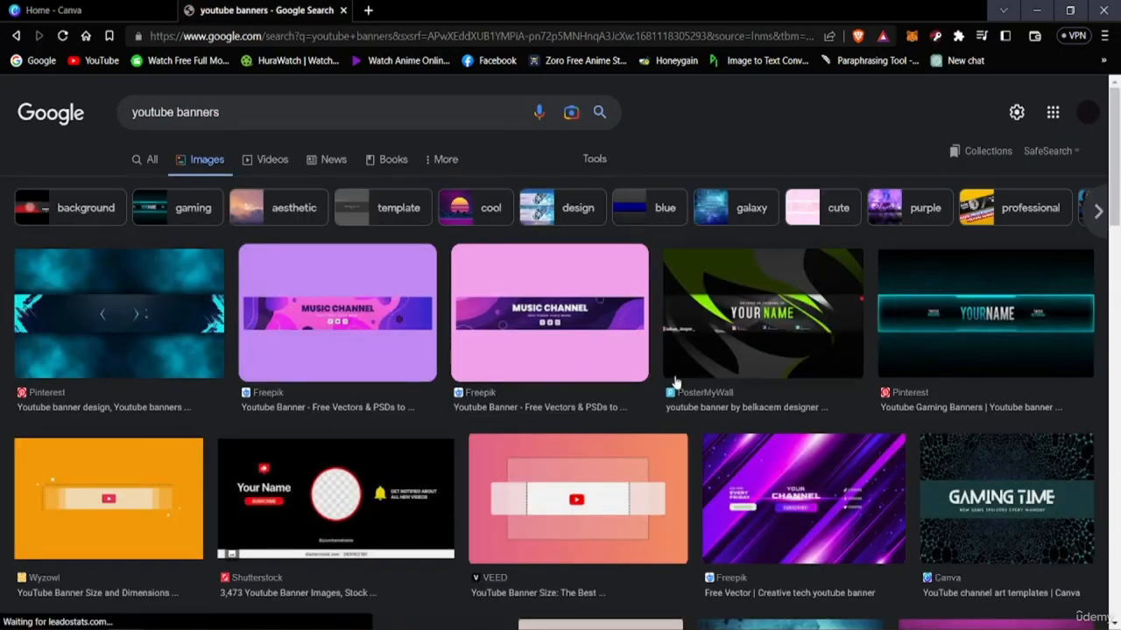
Look through the image results for different YouTube banner designs and return to the first results.
{"action": "scroll", "coordinate": [674, 382], "scroll_direction": "down", "scroll_amount": 5}
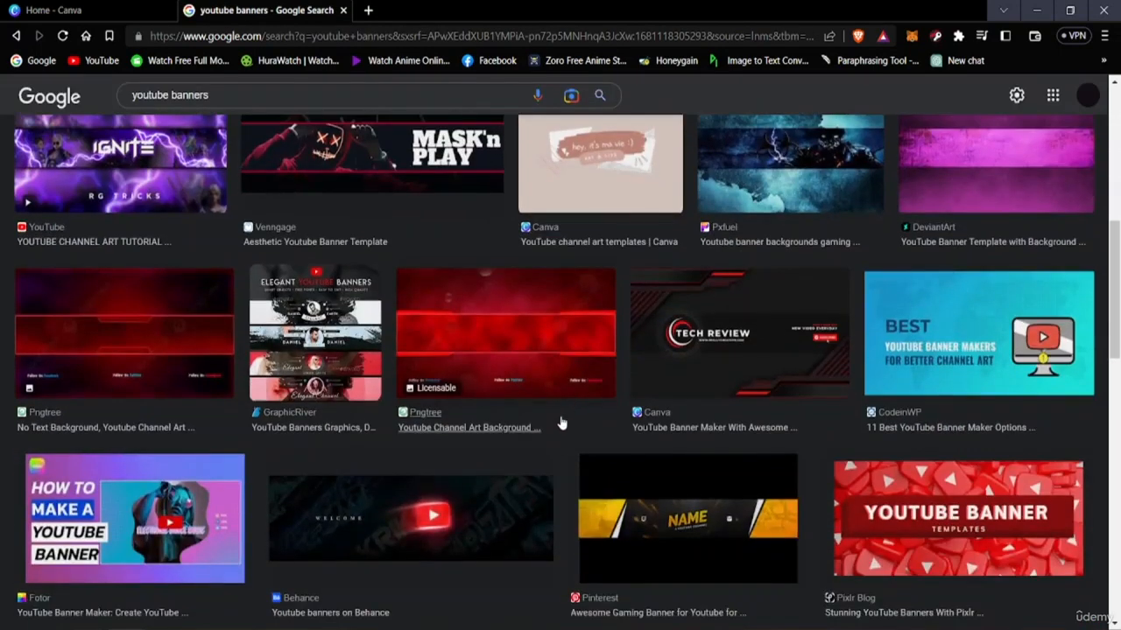
{"action": "scroll", "coordinate": [561, 424], "scroll_direction": "down", "scroll_amount": 5}
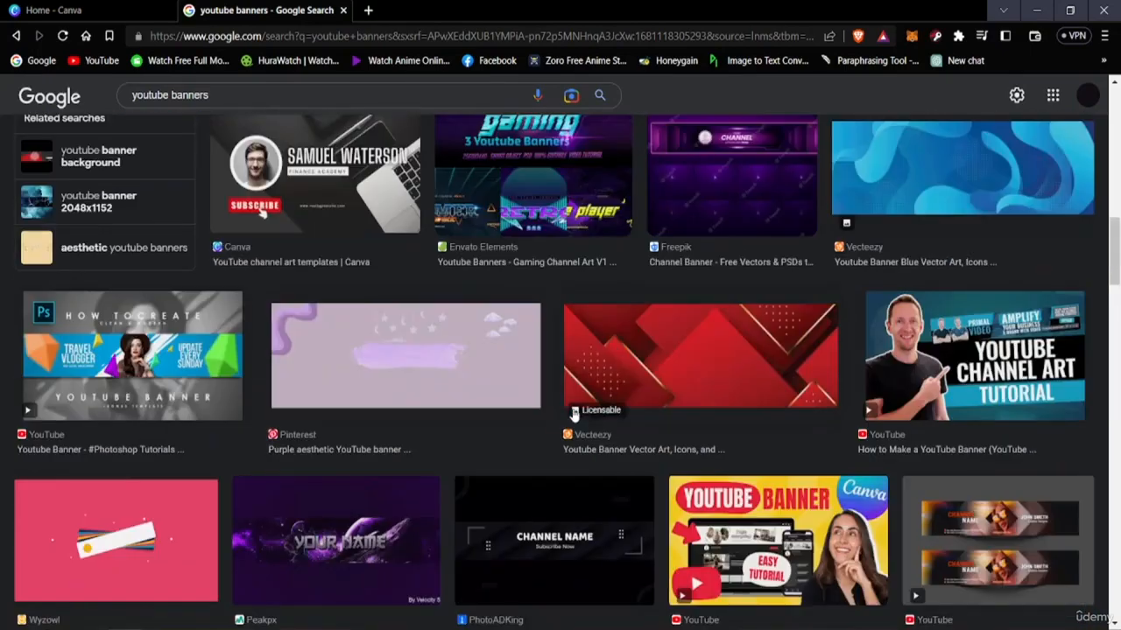
{"action": "scroll", "coordinate": [569, 412], "scroll_direction": "down", "scroll_amount": 5}
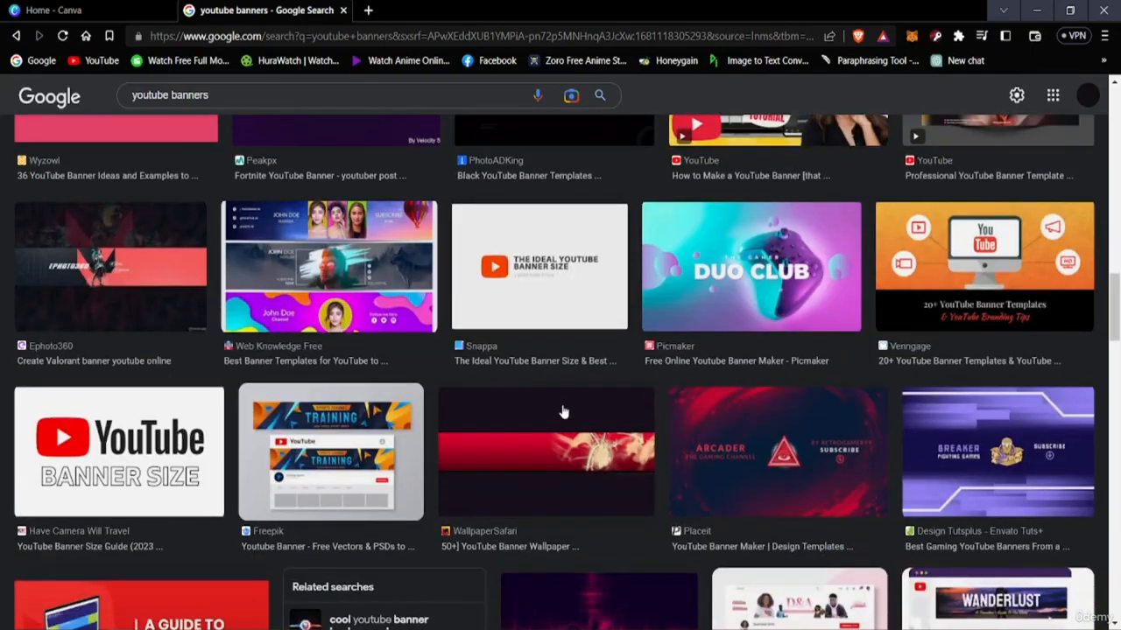
{"action": "scroll", "coordinate": [516, 431], "scroll_direction": "down", "scroll_amount": 5}
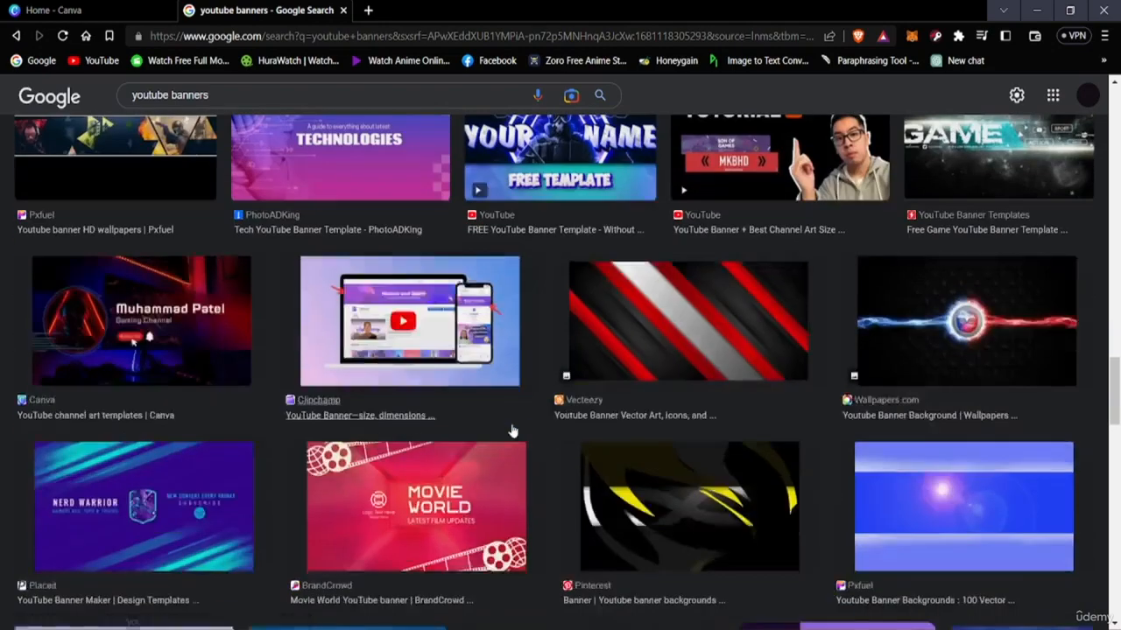
{"action": "scroll", "coordinate": [511, 431], "scroll_direction": "up", "scroll_amount": 10}
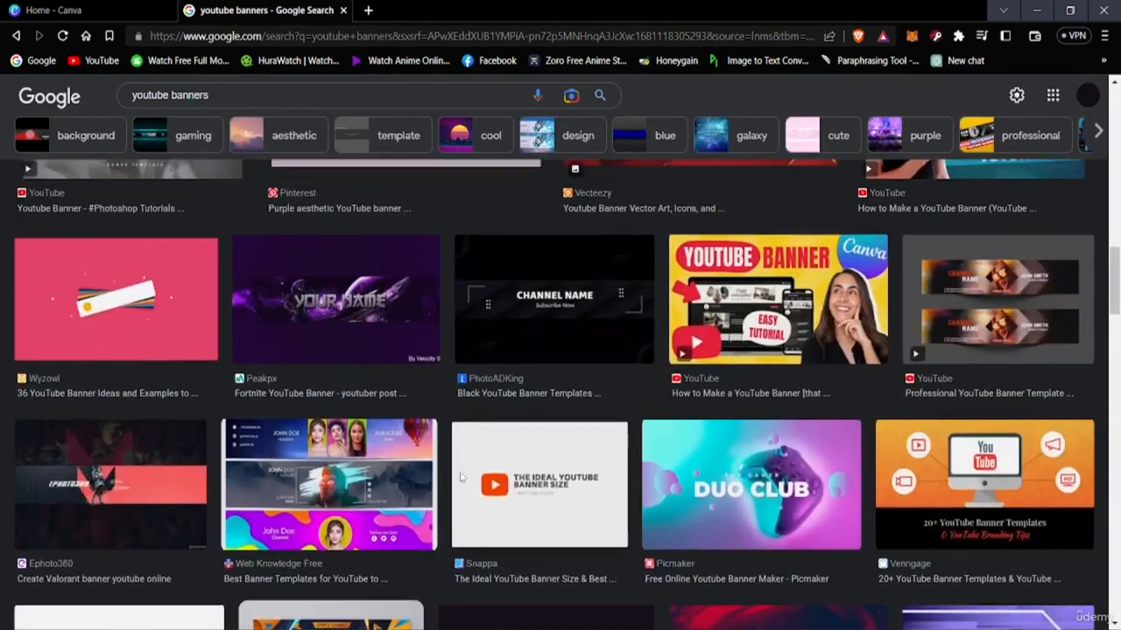
{"action": "scroll", "coordinate": [459, 479], "scroll_direction": "up", "scroll_amount": 8}
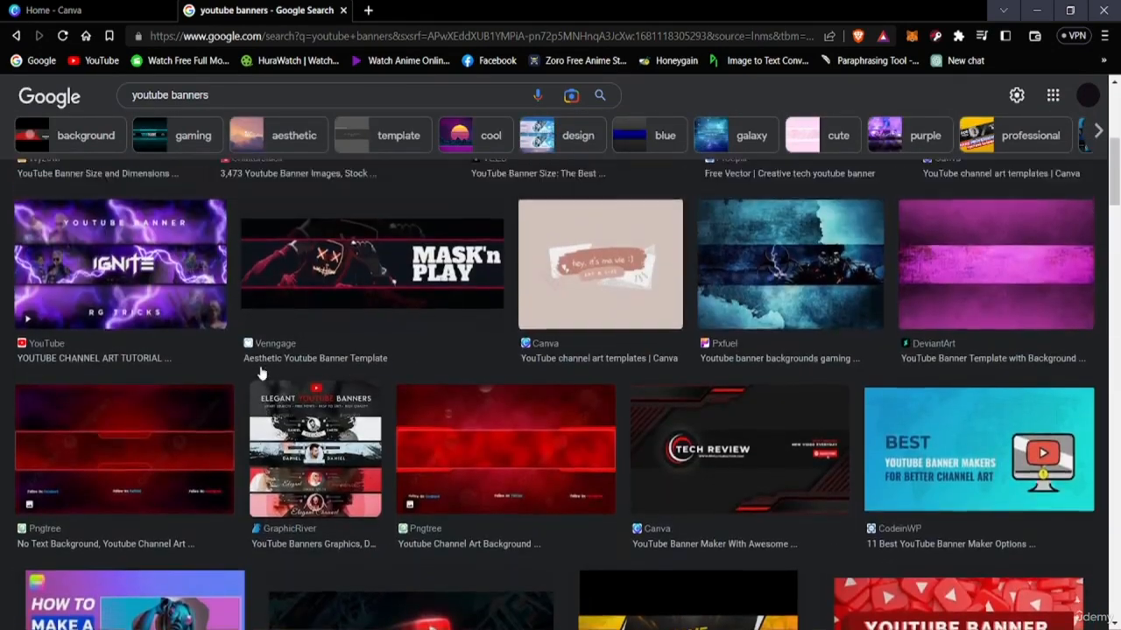
{"action": "scroll", "coordinate": [226, 378], "scroll_direction": "up", "scroll_amount": 3}
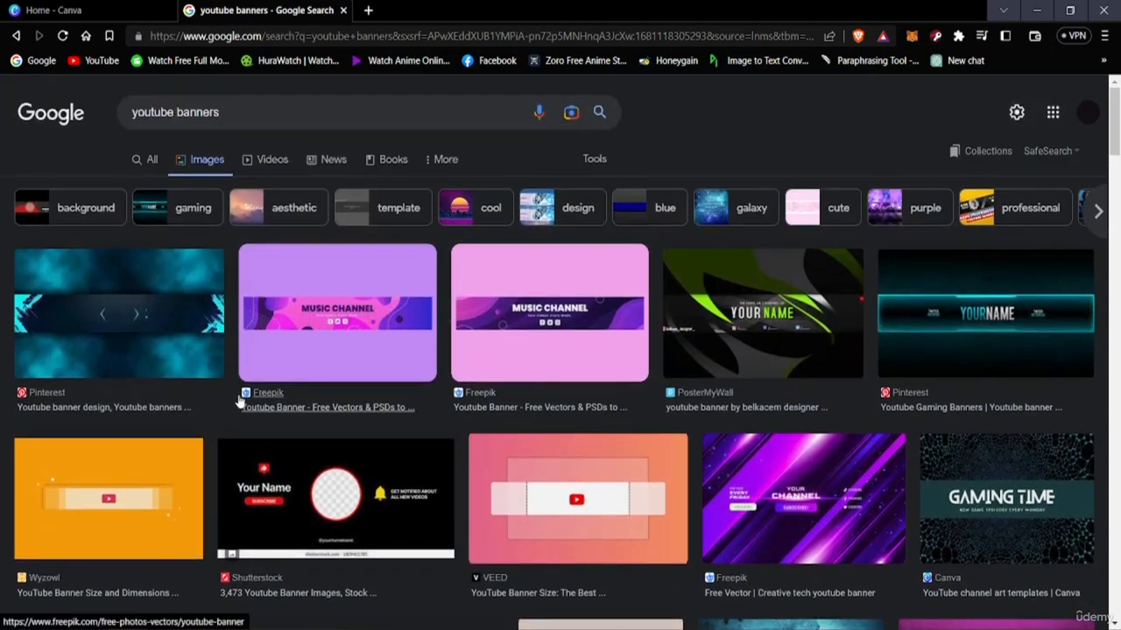
{"action": "scroll", "coordinate": [493, 372], "scroll_direction": "down", "scroll_amount": 3}
{"action": "scroll", "coordinate": [486, 375], "scroll_direction": "up", "scroll_amount": 3}
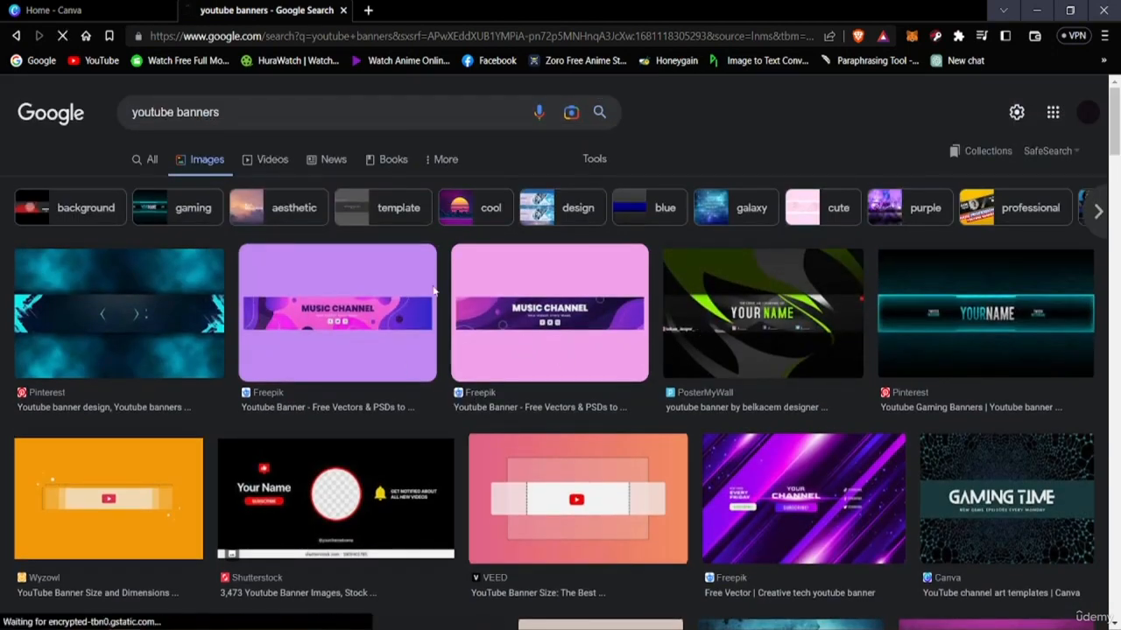
Narrow the banner image results to the "cool" category and examine the designs shown.
{"action": "scroll", "coordinate": [486, 412], "scroll_direction": "down", "scroll_amount": 1}
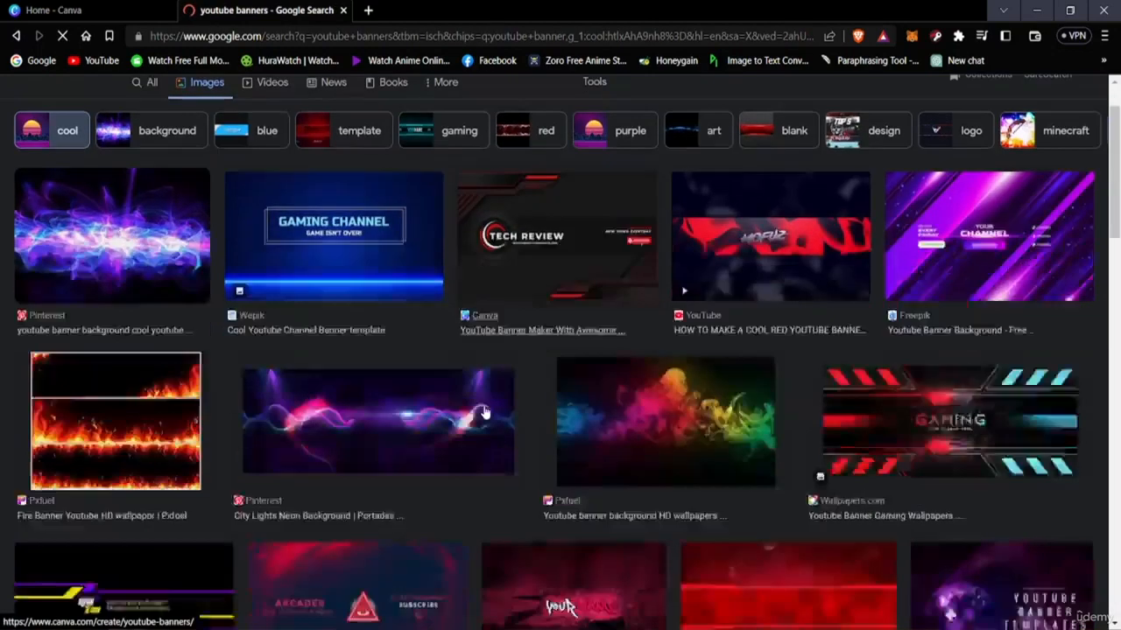
{"action": "scroll", "coordinate": [486, 410], "scroll_direction": "down", "scroll_amount": 5}
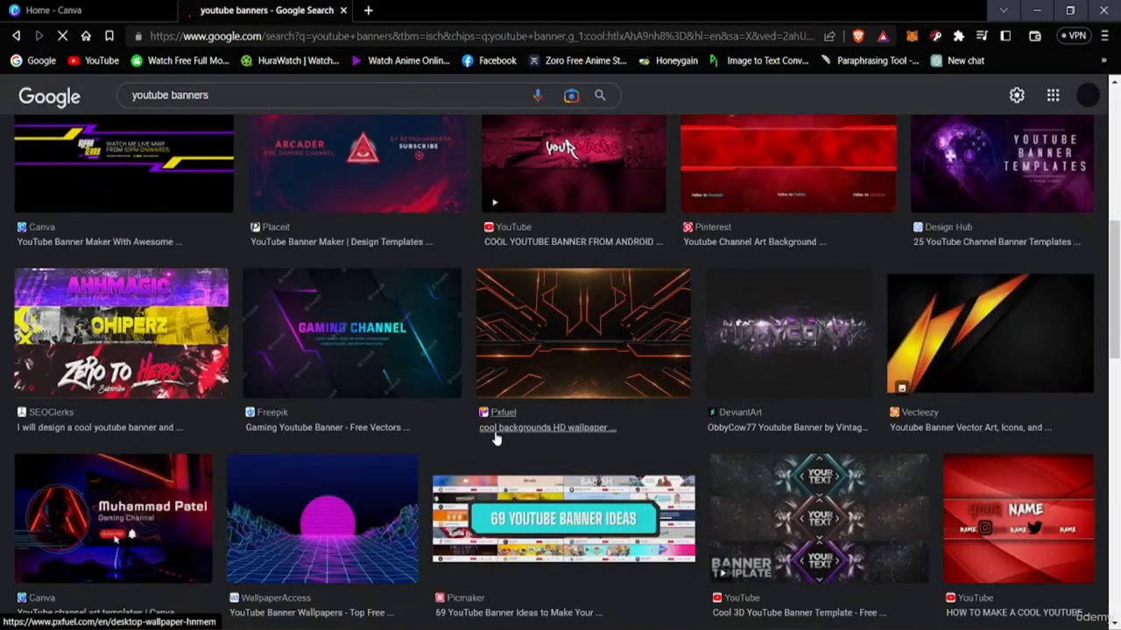
{"action": "scroll", "coordinate": [495, 438], "scroll_direction": "down", "scroll_amount": 8}
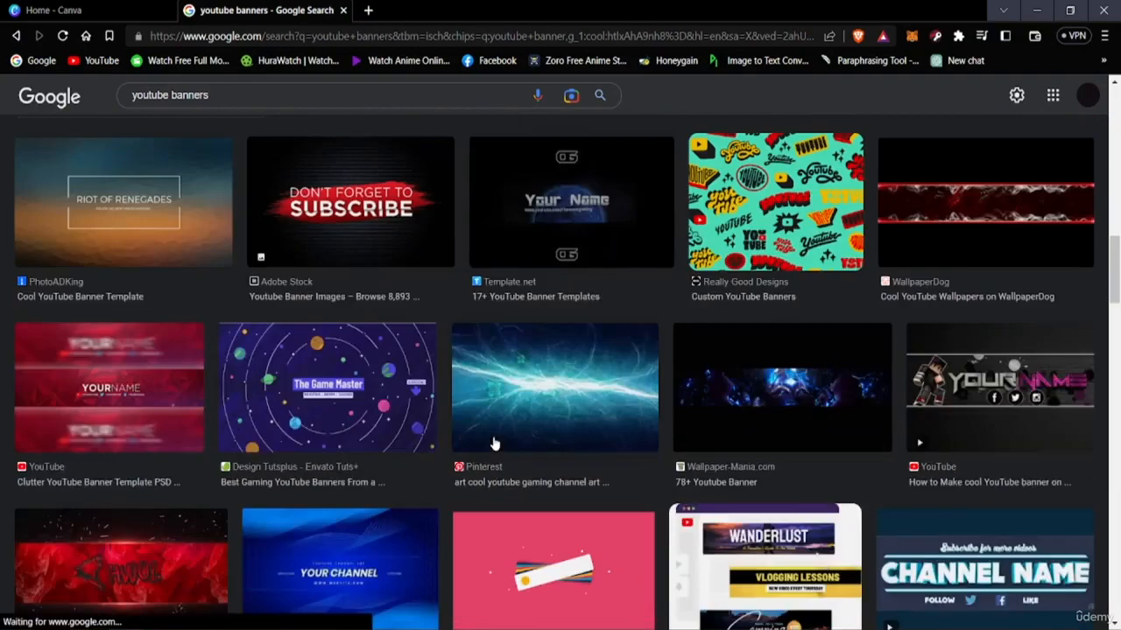
{"action": "scroll", "coordinate": [495, 444], "scroll_direction": "down", "scroll_amount": 10}
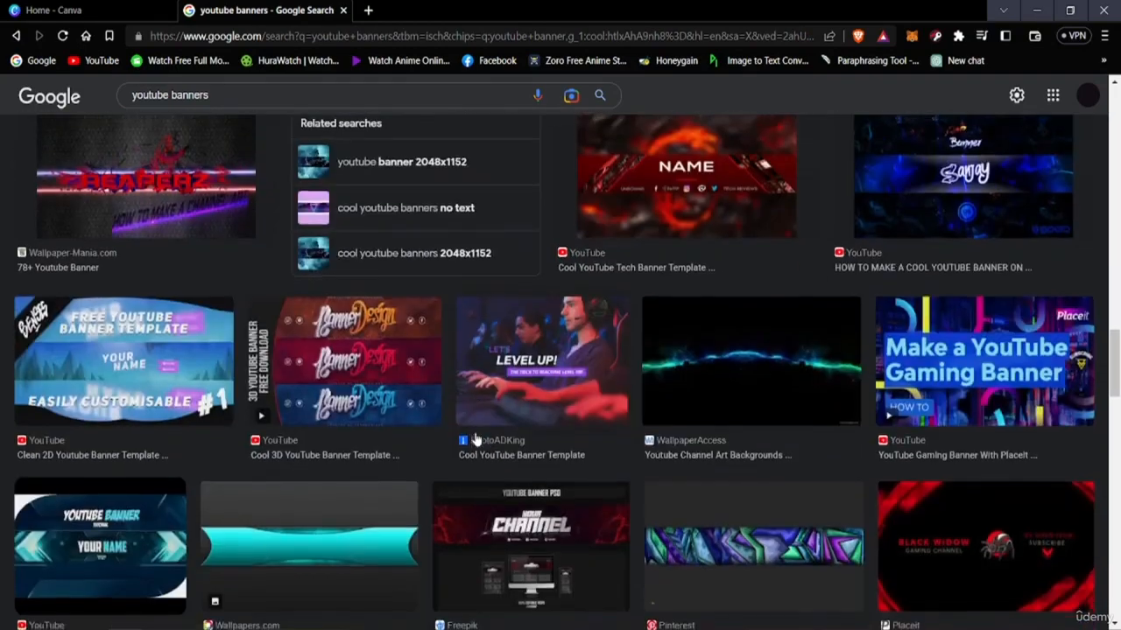
{"action": "scroll", "coordinate": [476, 439], "scroll_direction": "down", "scroll_amount": 10}
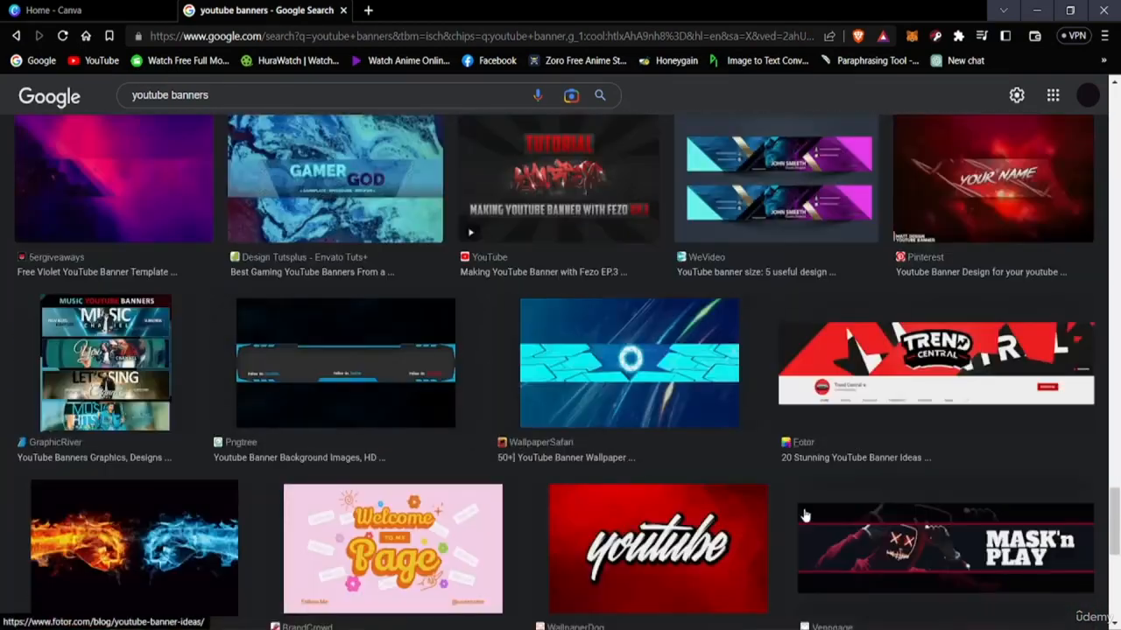
{"action": "scroll", "coordinate": [804, 516], "scroll_direction": "down", "scroll_amount": 4}
{"action": "scroll", "coordinate": [175, 318], "scroll_direction": "down", "scroll_amount": 5}
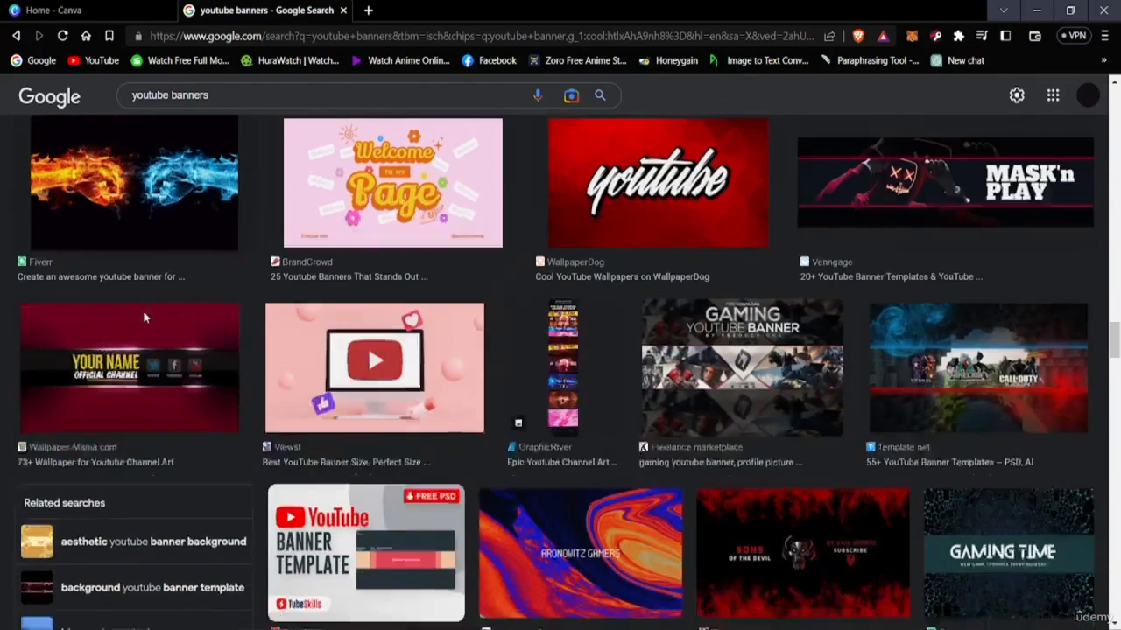
{"action": "scroll", "coordinate": [823, 227], "scroll_direction": "up", "scroll_amount": 2}
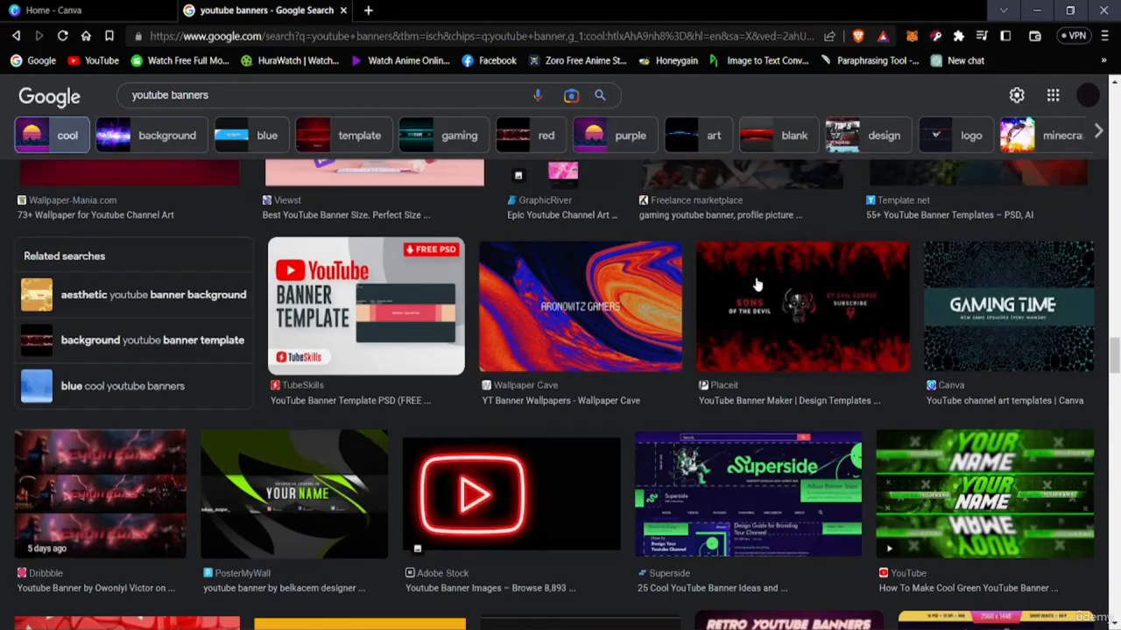
Preview the red and black "Sons of the Devil" banner from Placeit and look back over the earlier results.
{"action": "left_click", "coordinate": [751, 298]}
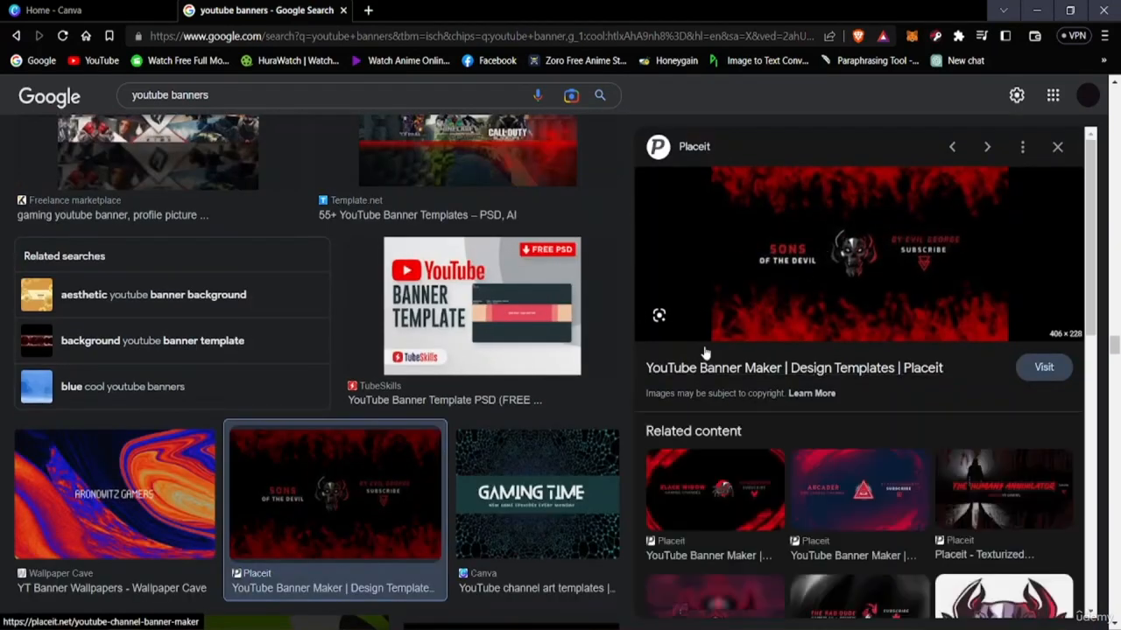
{"action": "scroll", "coordinate": [76, 142], "scroll_direction": "up", "scroll_amount": 10}
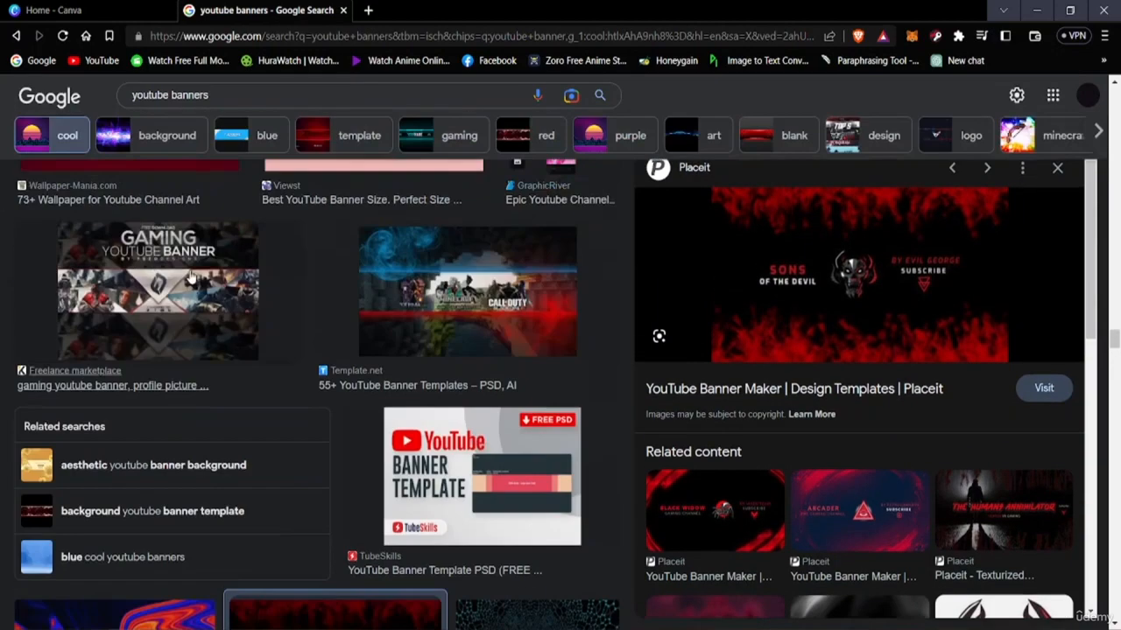
{"action": "scroll", "coordinate": [274, 315], "scroll_direction": "up", "scroll_amount": 8}
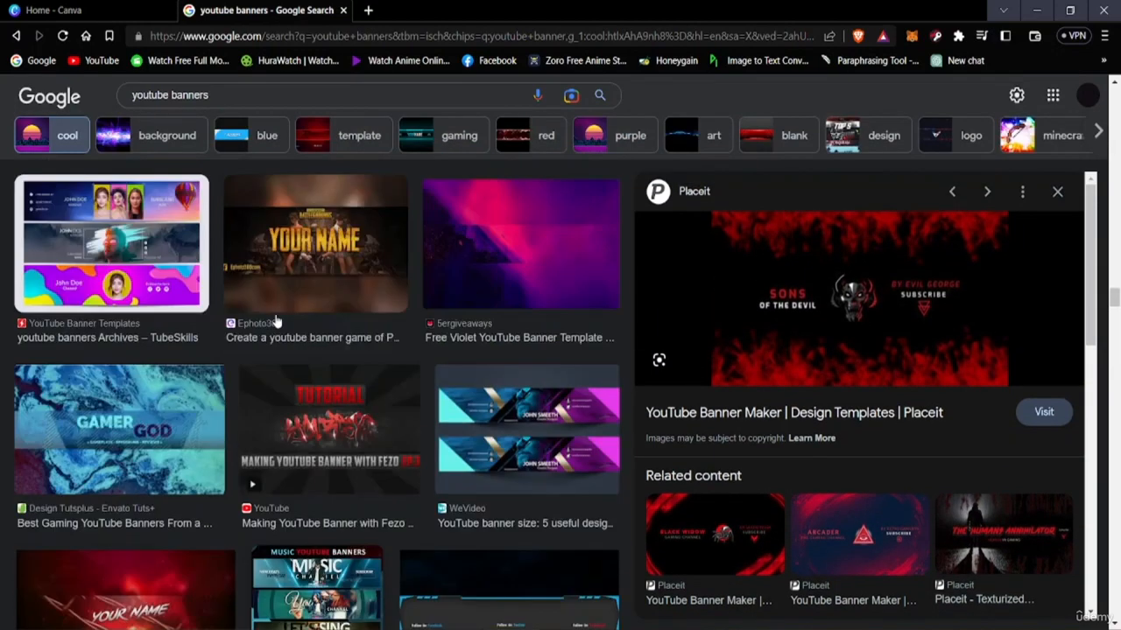
Look back over the cool banner results, close the Placeit banner preview and switch to the Canva home page.
{"action": "scroll", "coordinate": [288, 347], "scroll_direction": "up", "scroll_amount": 8}
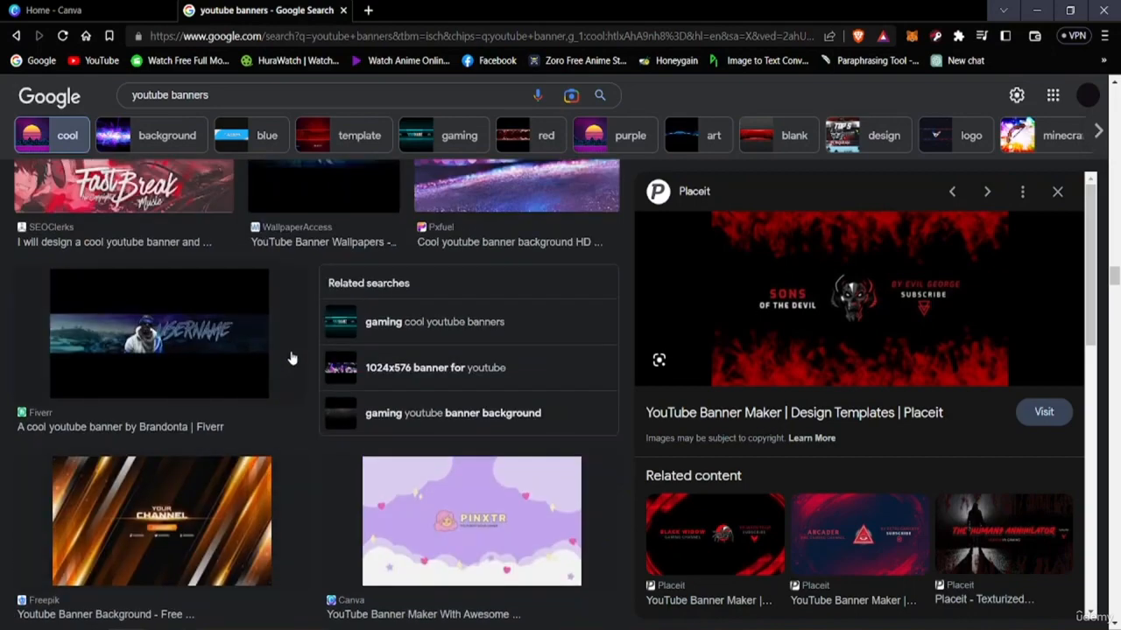
{"action": "scroll", "coordinate": [319, 368], "scroll_direction": "up", "scroll_amount": 8}
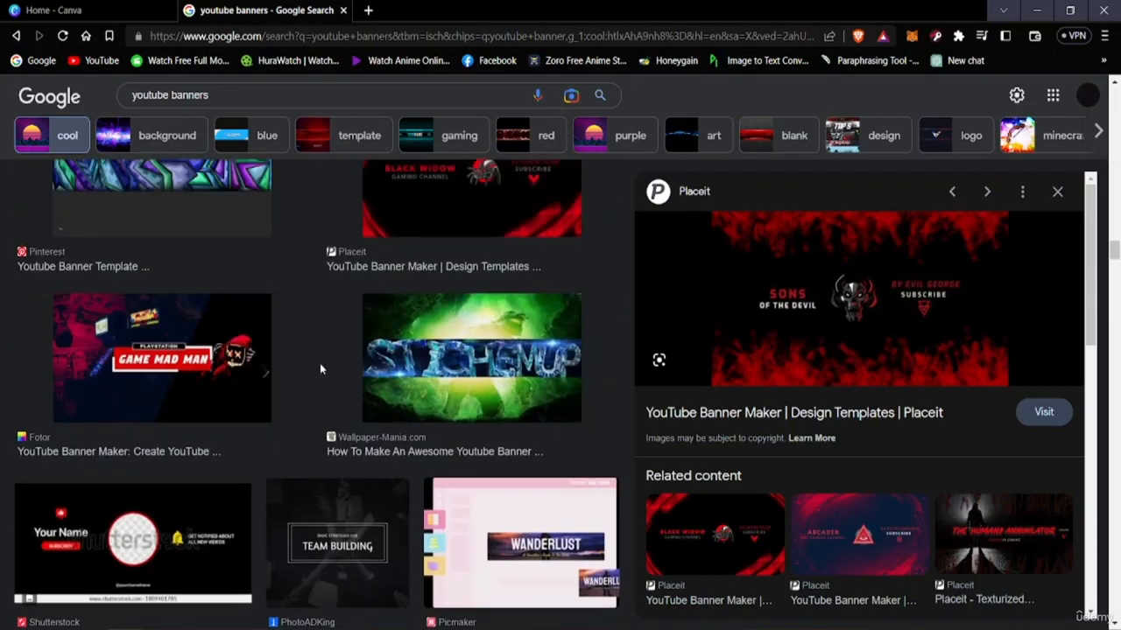
{"action": "scroll", "coordinate": [320, 386], "scroll_direction": "up", "scroll_amount": 8}
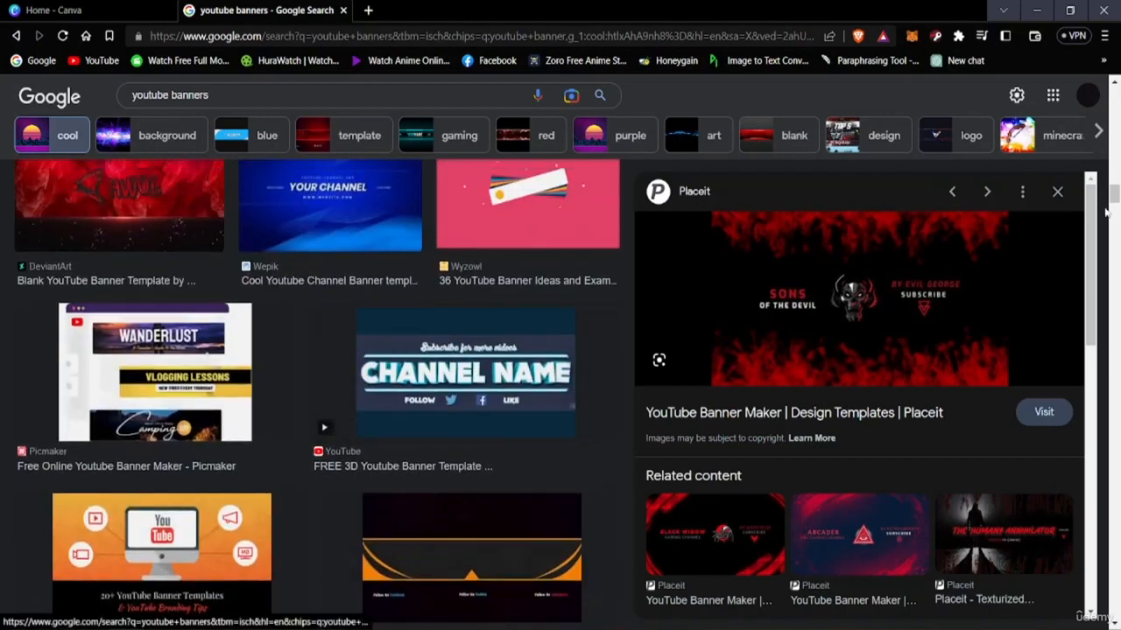
{"action": "left_click", "coordinate": [1057, 191]}
{"action": "scroll", "coordinate": [578, 372], "scroll_direction": "up", "scroll_amount": 6}
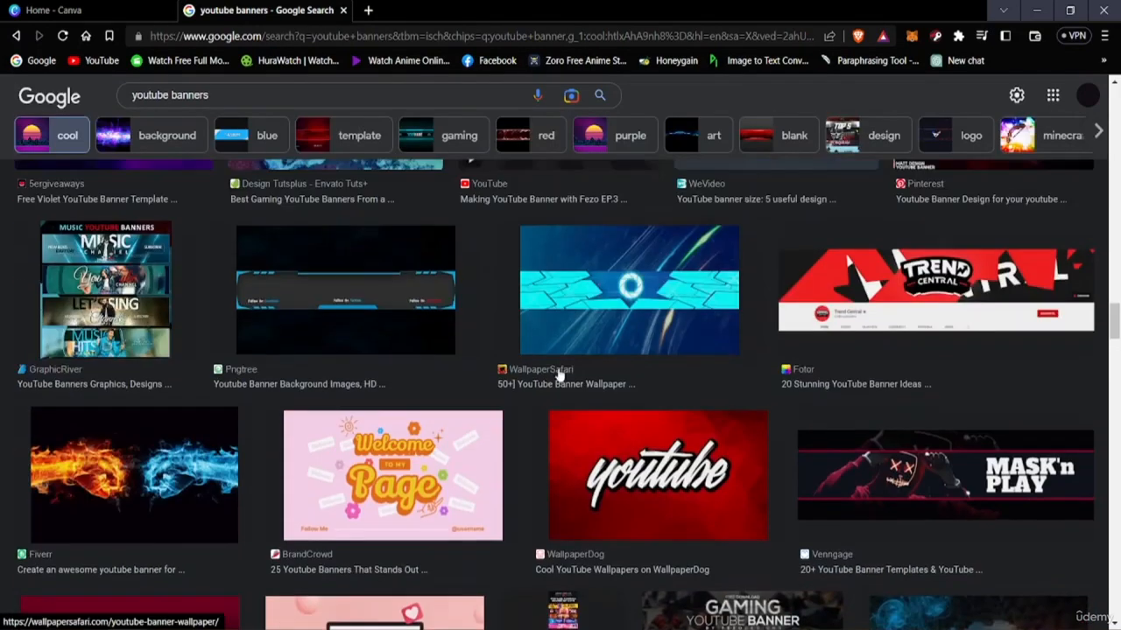
{"action": "scroll", "coordinate": [437, 214], "scroll_direction": "up", "scroll_amount": 3}
{"action": "left_click", "coordinate": [92, 11]}
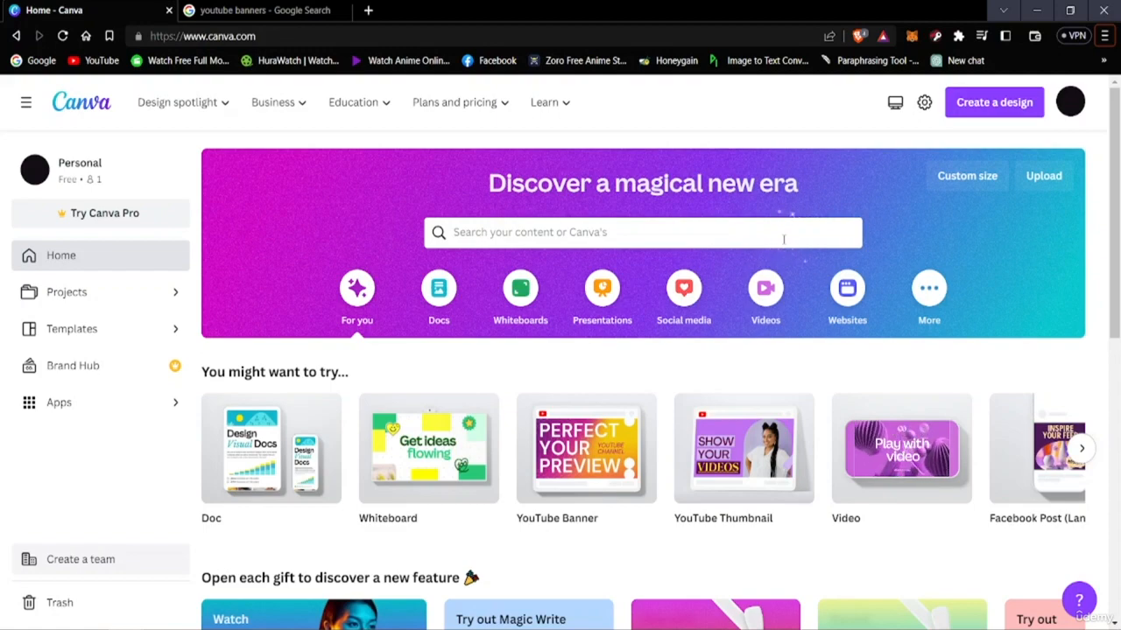
{"action": "scroll", "coordinate": [888, 288], "scroll_direction": "down", "scroll_amount": 6}
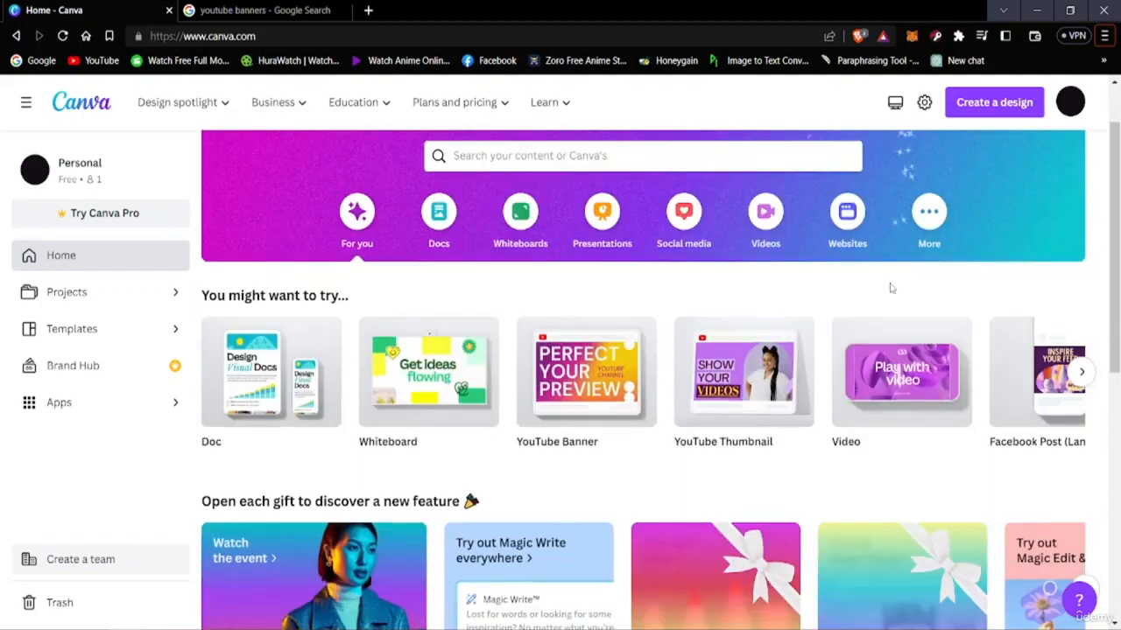
{"action": "scroll", "coordinate": [661, 320], "scroll_direction": "up", "scroll_amount": 6}
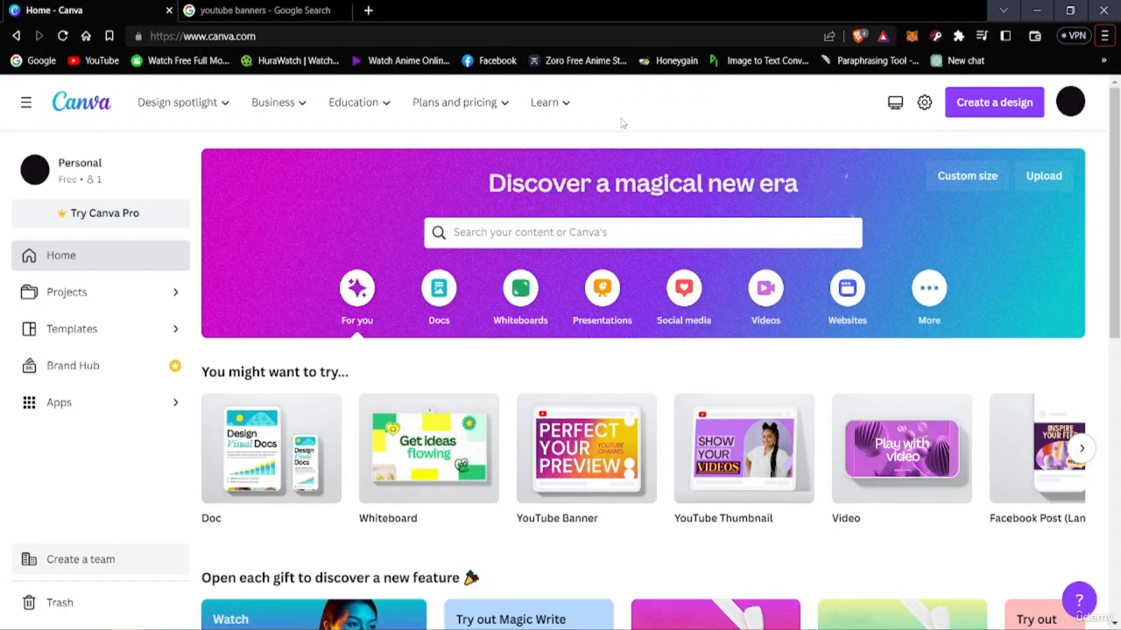
{"action": "left_click", "coordinate": [736, 233]}
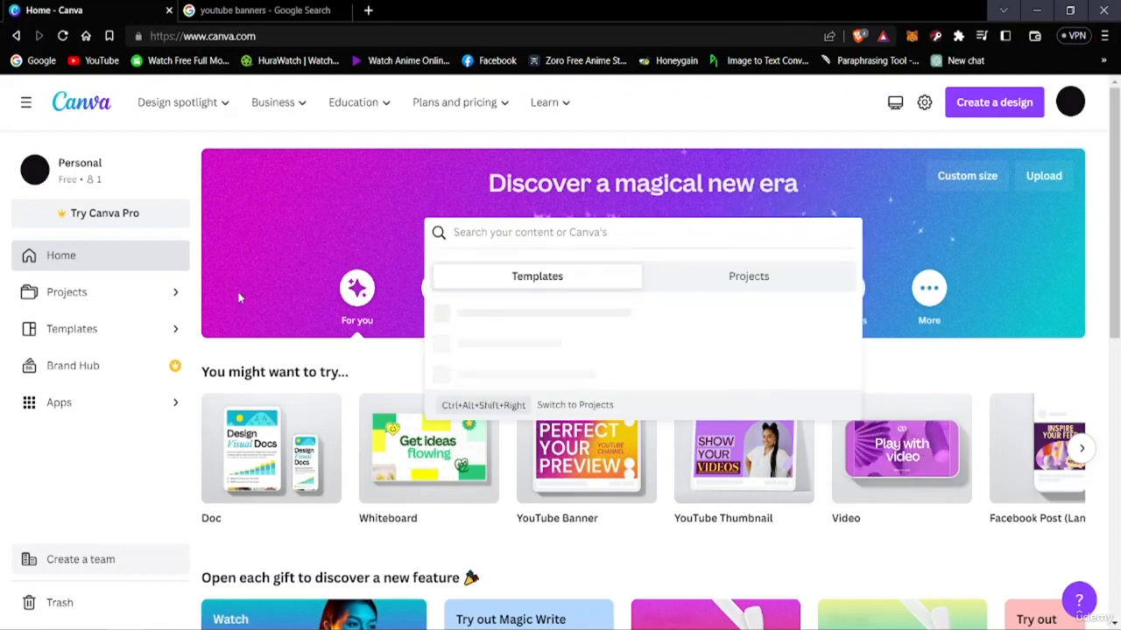
{"action": "left_click", "coordinate": [200, 265]}
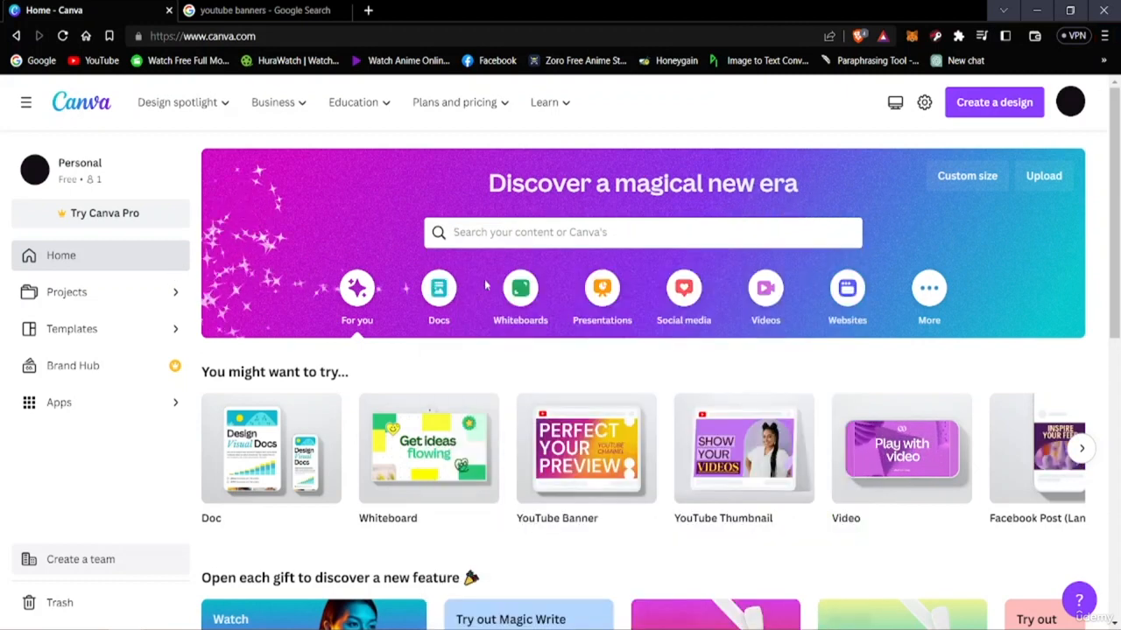
Search the templates for "youtube banner" and choose the suggested search "youtube channel banner".
{"action": "left_click", "coordinate": [569, 238]}
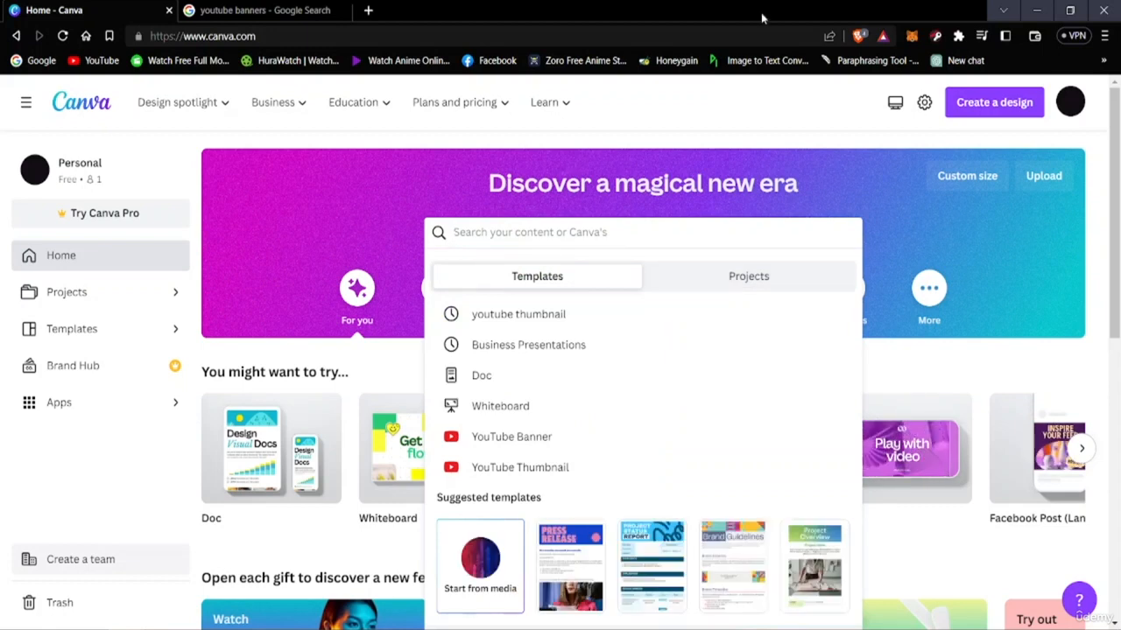
{"action": "type", "text": "youtube"}
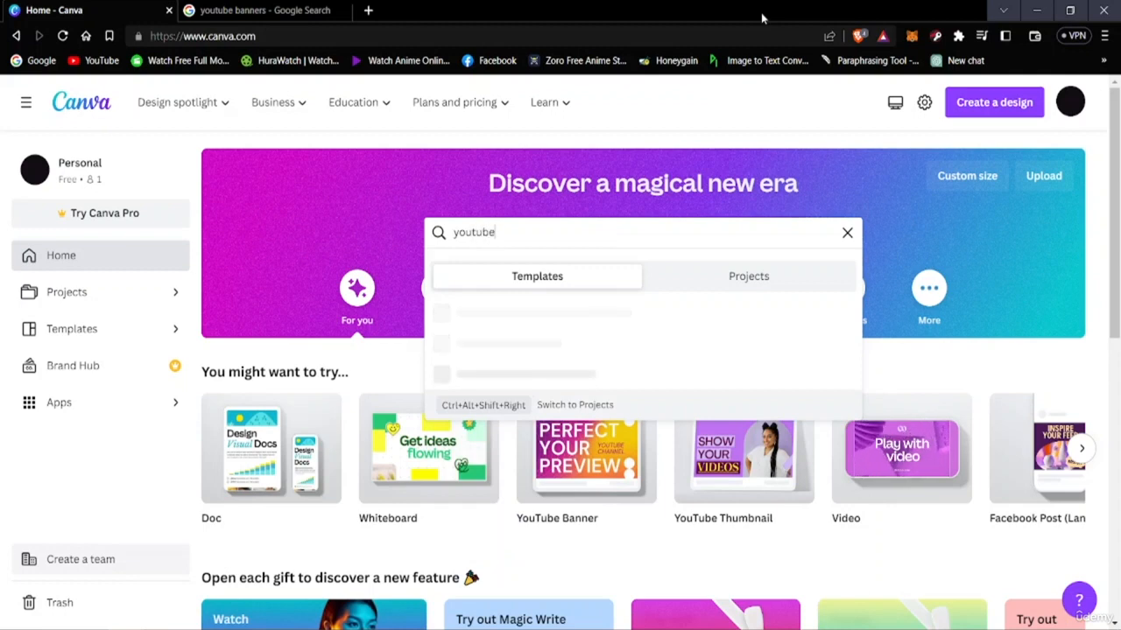
{"action": "type", "text": " banne"}
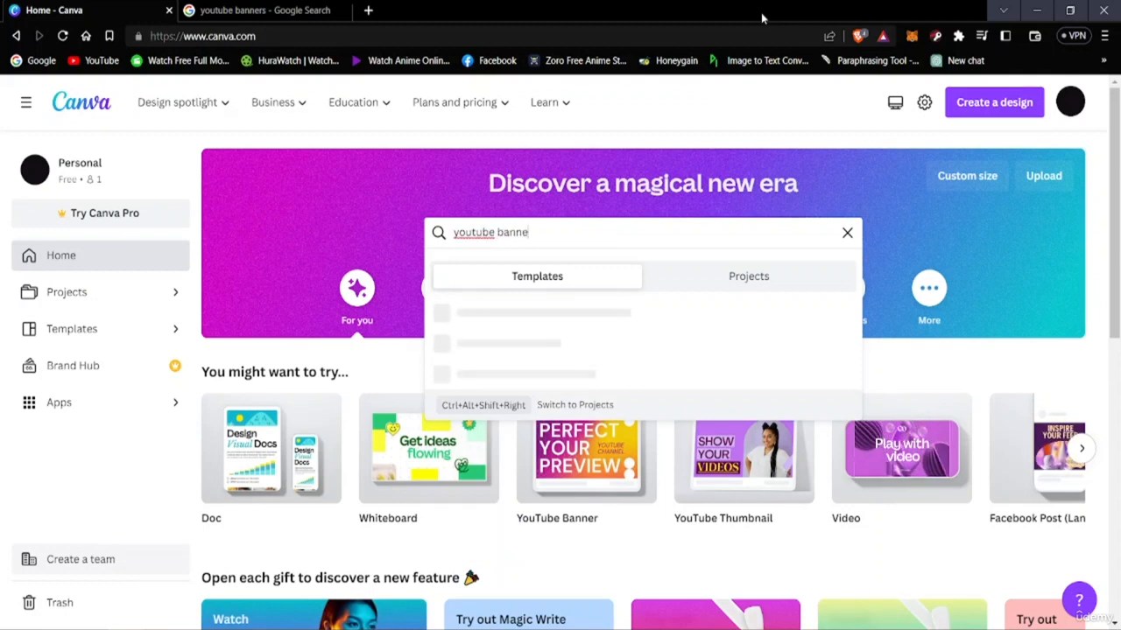
{"action": "type", "text": "r"}
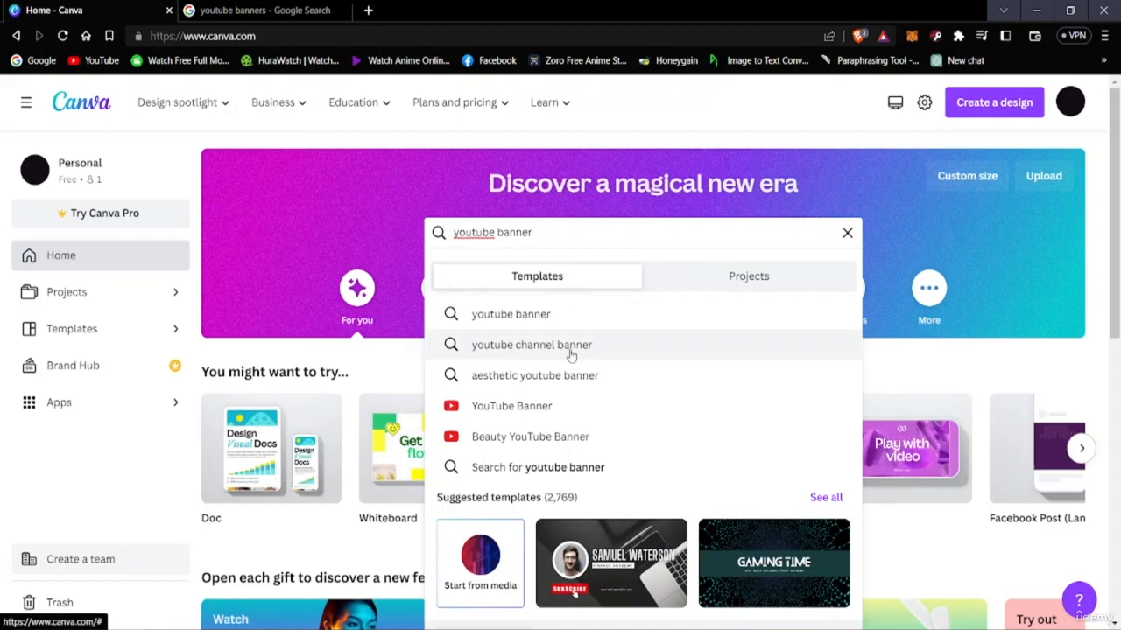
{"action": "left_click", "coordinate": [536, 346]}
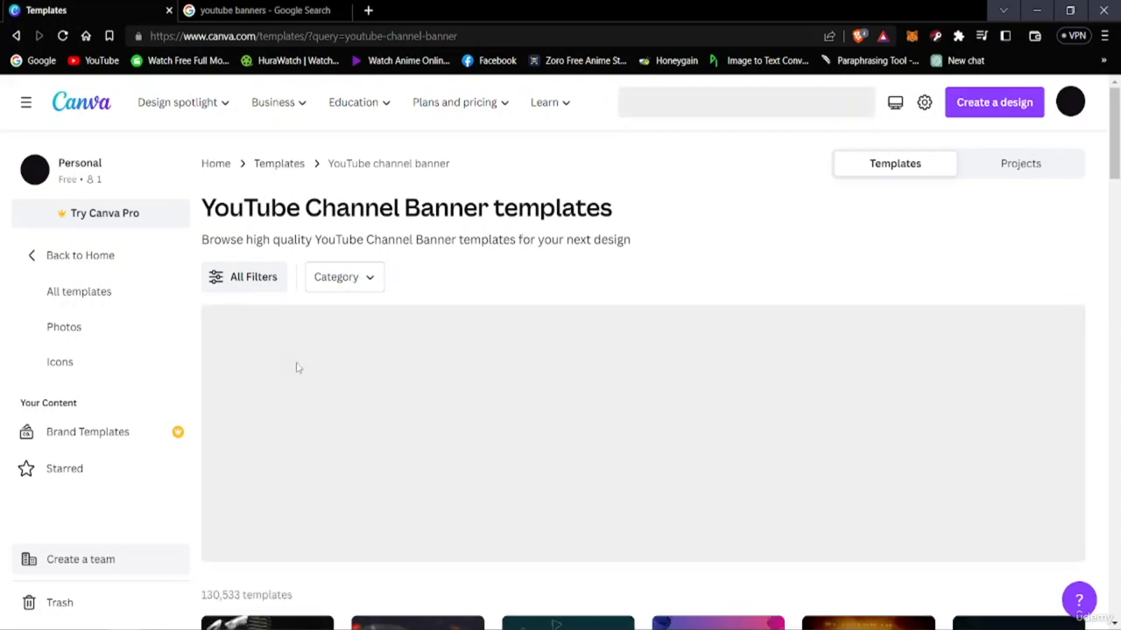
Look over the first YouTube channel banner templates and check the Pro and paid markings on their thumbnails.
{"action": "scroll", "coordinate": [335, 410], "scroll_direction": "down", "scroll_amount": 5}
{"action": "scroll", "coordinate": [283, 358], "scroll_direction": "up", "scroll_amount": 3}
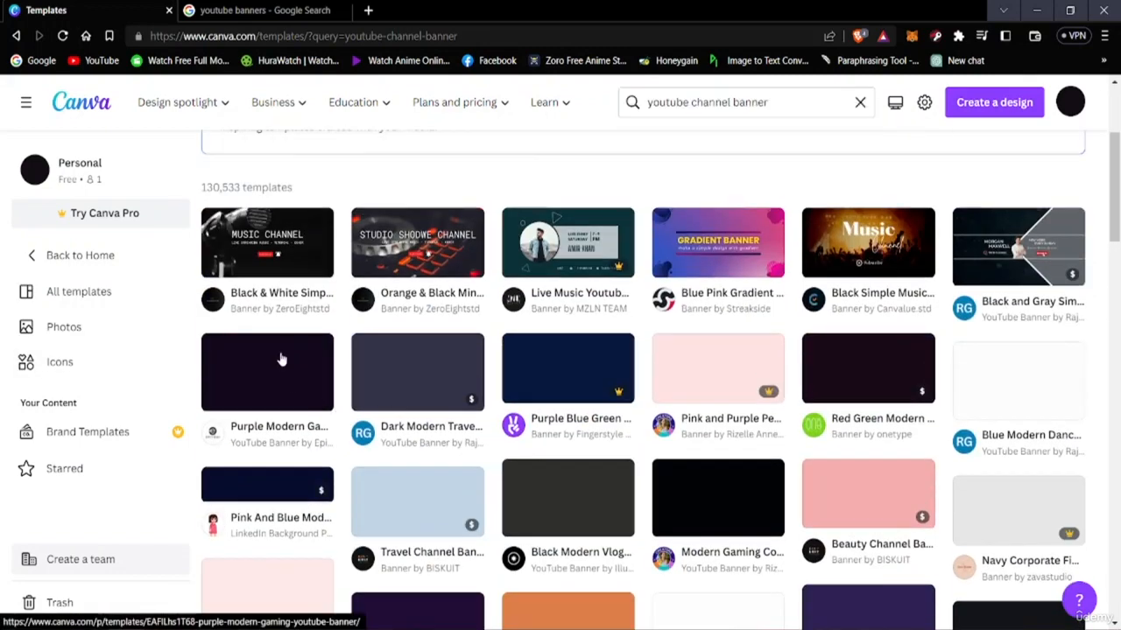
{"action": "scroll", "coordinate": [382, 321], "scroll_direction": "up", "scroll_amount": 3}
{"action": "scroll", "coordinate": [330, 341], "scroll_direction": "down", "scroll_amount": 3}
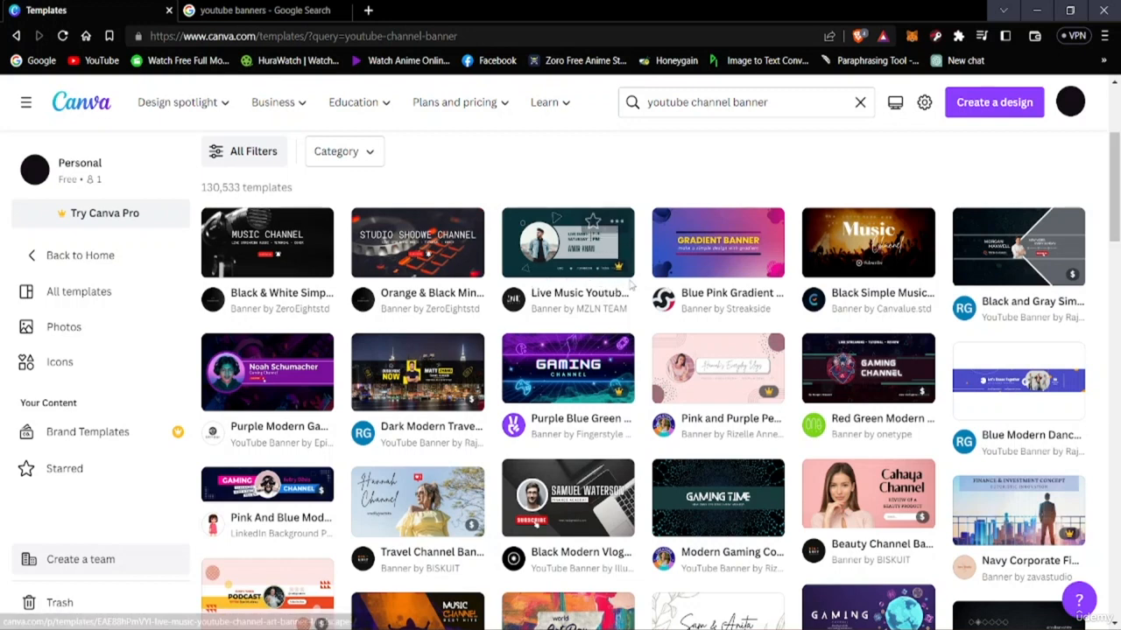
{"action": "mouse_move", "coordinate": [597, 275]}
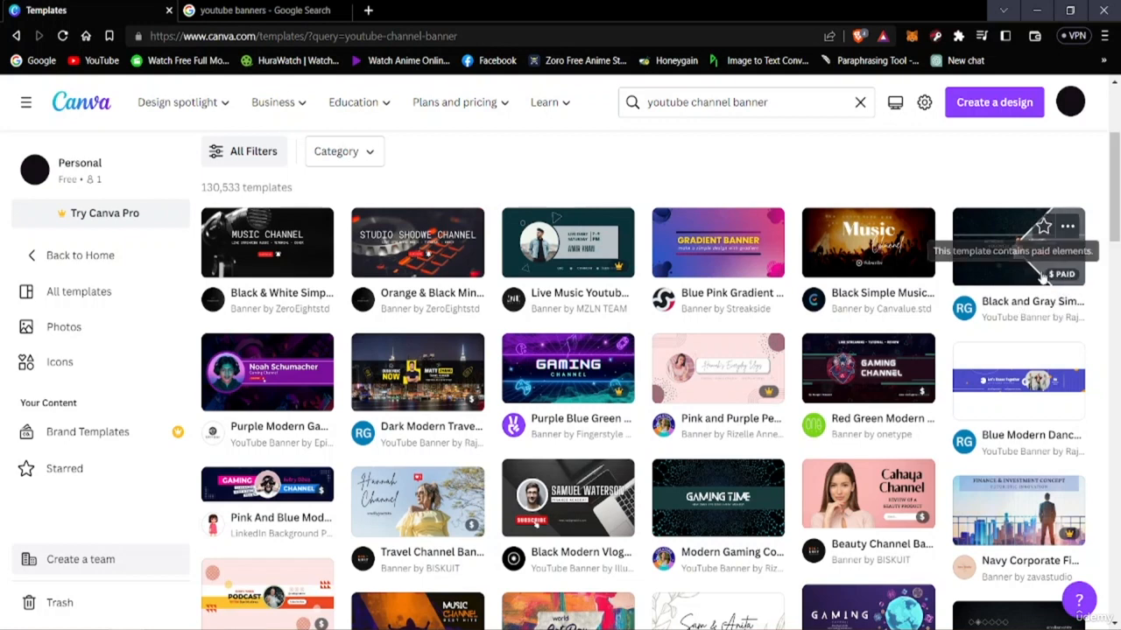
{"action": "mouse_move", "coordinate": [1061, 284]}
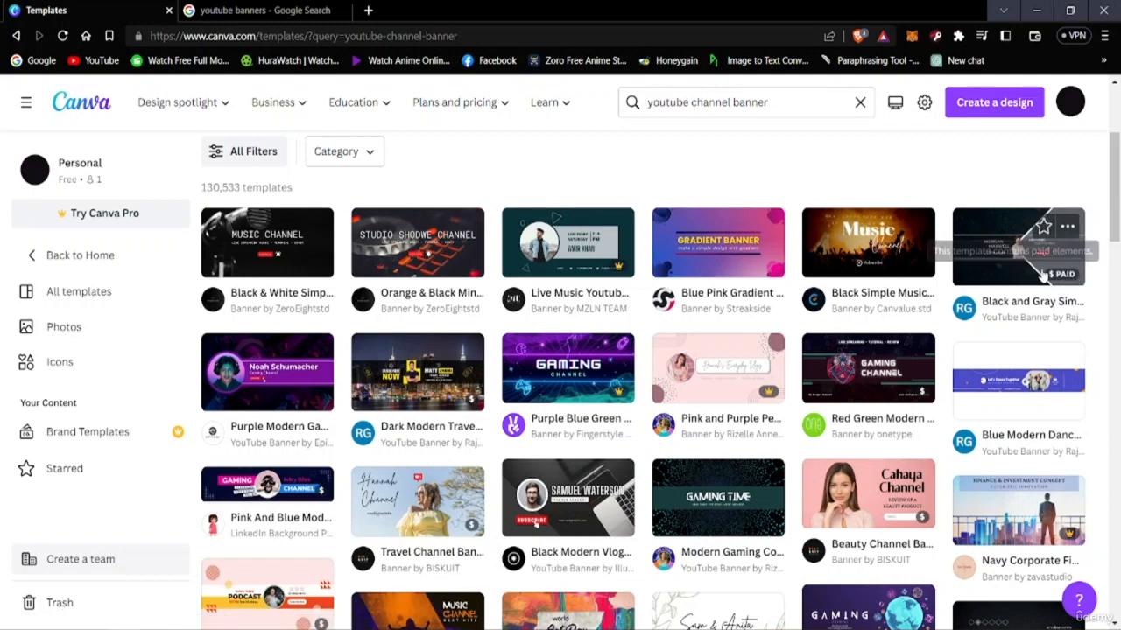
Preview the Black and Gray Simple Tech Channel Youtube Banner template, check its paid label and related designs, and close the preview.
{"action": "left_click", "coordinate": [1005, 254]}
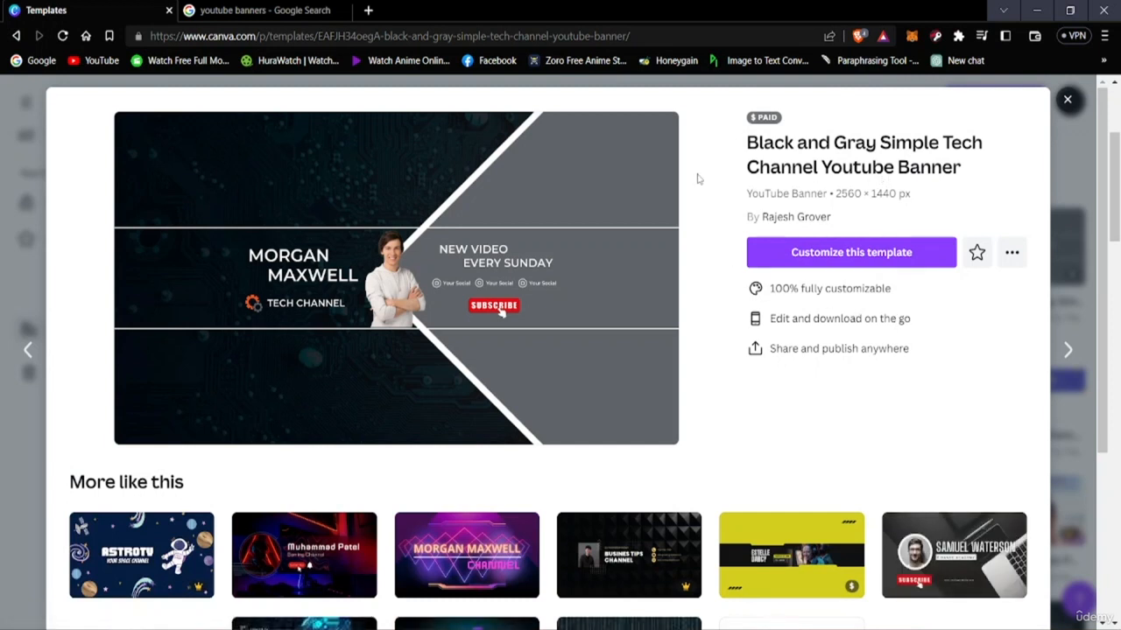
{"action": "mouse_move", "coordinate": [756, 120]}
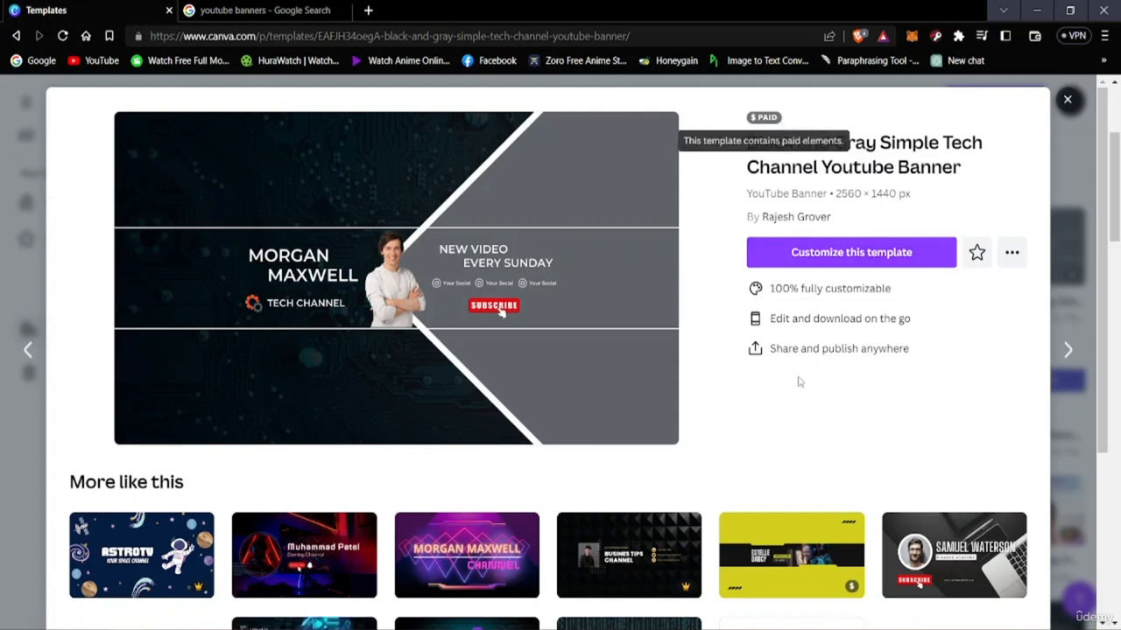
{"action": "scroll", "coordinate": [796, 380], "scroll_direction": "down", "scroll_amount": 3}
{"action": "scroll", "coordinate": [779, 408], "scroll_direction": "up", "scroll_amount": 3}
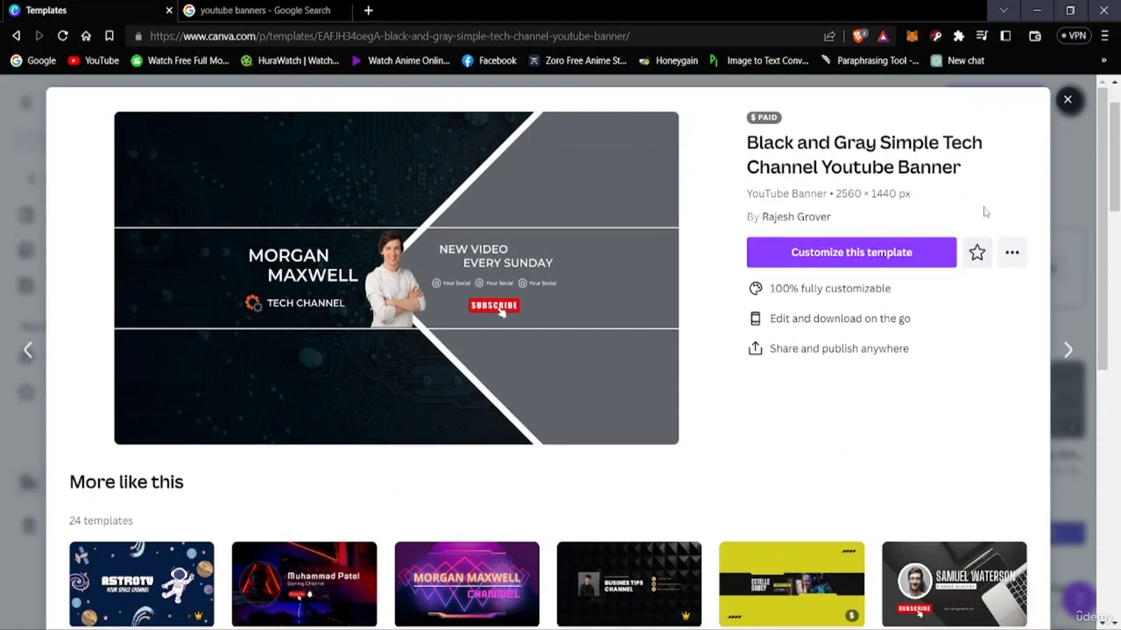
{"action": "left_click", "coordinate": [1068, 102]}
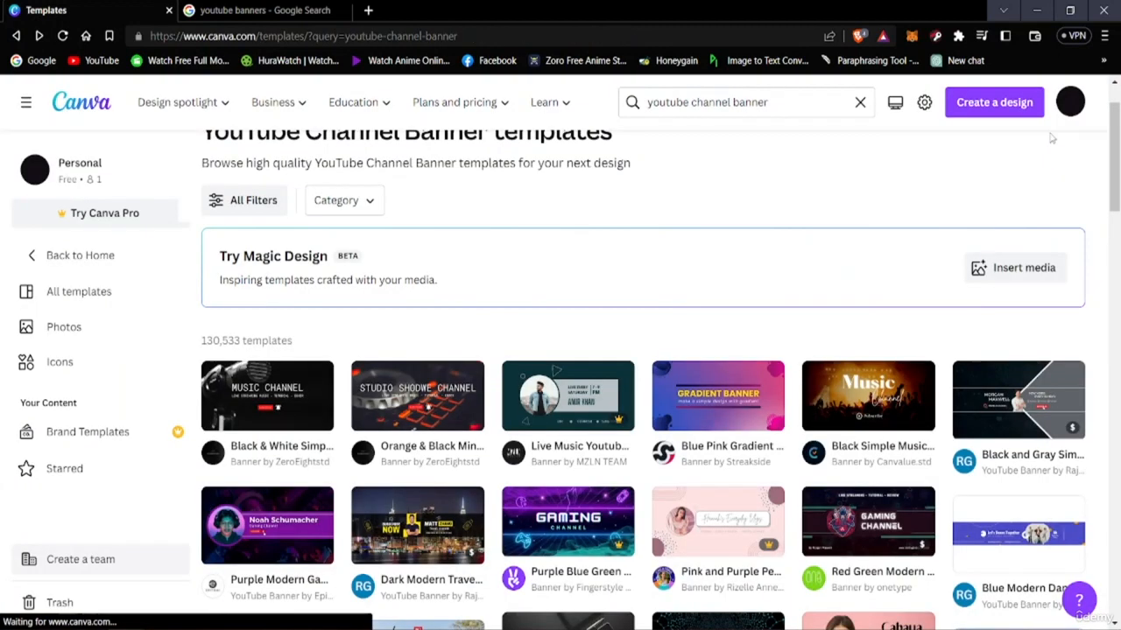
Look through the YouTube channel banner templates, from the first results far down the list, to compare the available designs.
{"action": "scroll", "coordinate": [701, 438], "scroll_direction": "down", "scroll_amount": 3}
{"action": "scroll", "coordinate": [691, 507], "scroll_direction": "up", "scroll_amount": 4}
{"action": "scroll", "coordinate": [691, 507], "scroll_direction": "down", "scroll_amount": 2}
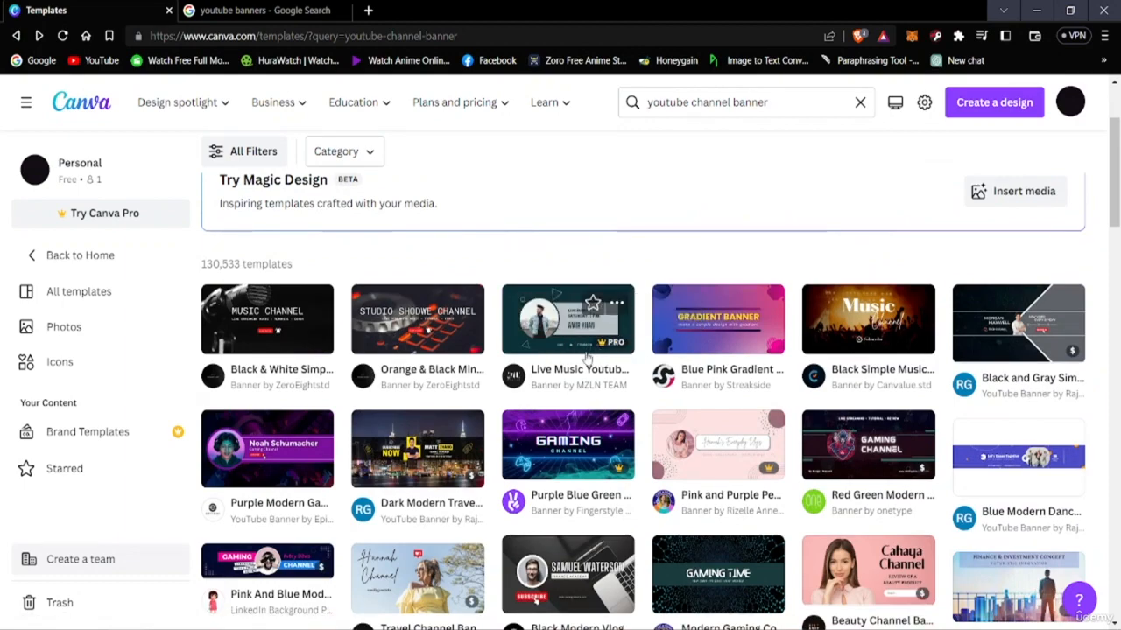
{"action": "scroll", "coordinate": [584, 359], "scroll_direction": "down", "scroll_amount": 3}
{"action": "scroll", "coordinate": [565, 376], "scroll_direction": "down", "scroll_amount": 4}
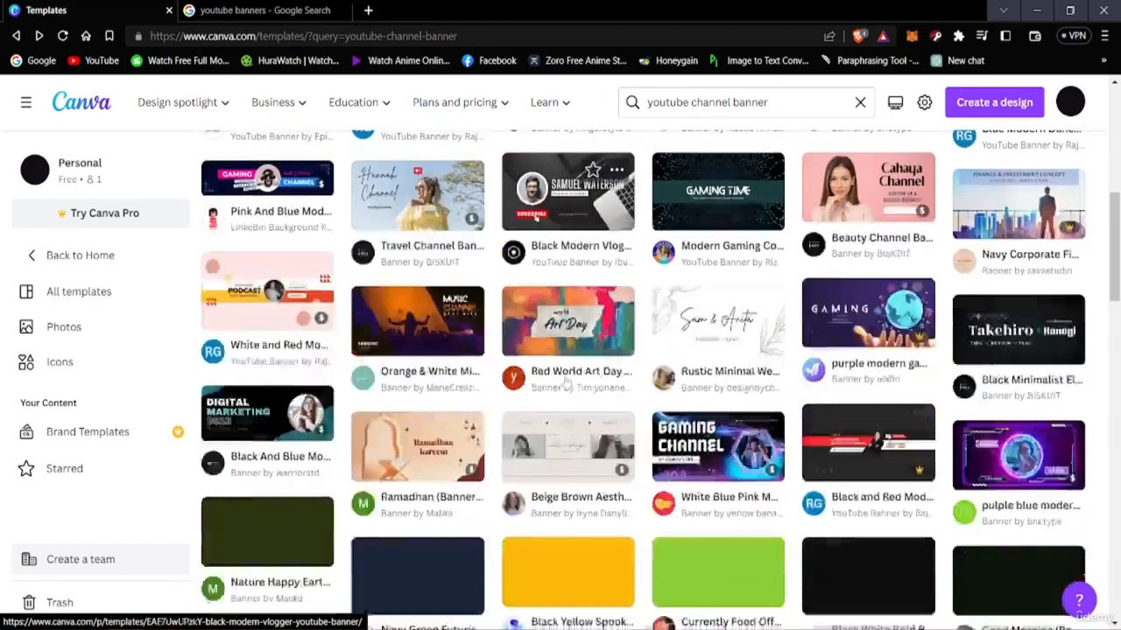
{"action": "scroll", "coordinate": [565, 378], "scroll_direction": "up", "scroll_amount": 10}
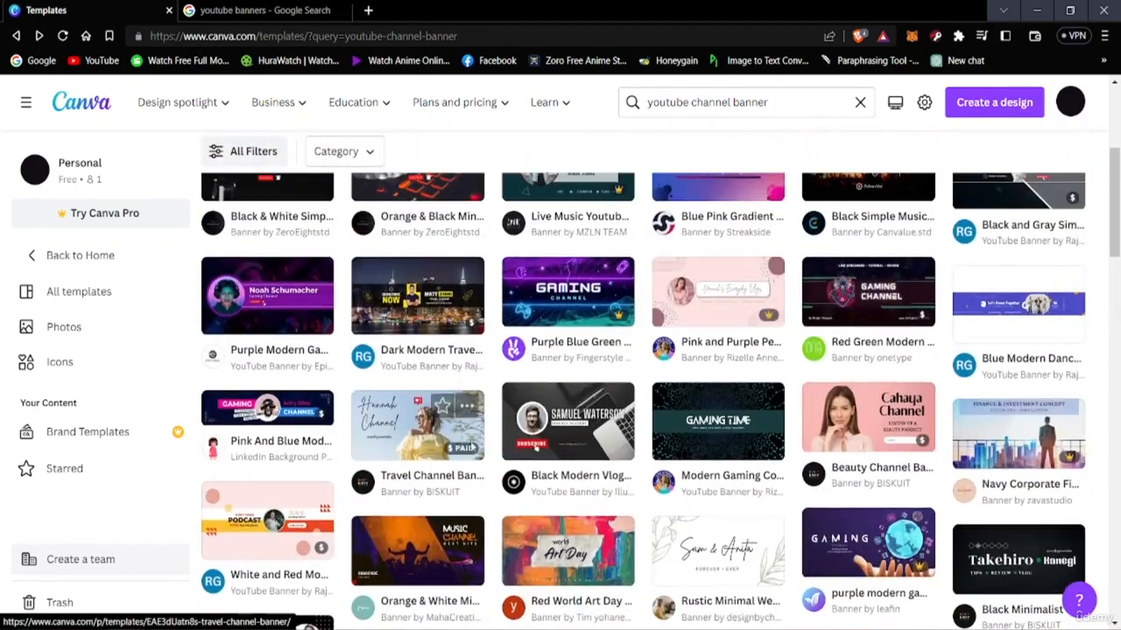
{"action": "scroll", "coordinate": [648, 435], "scroll_direction": "down", "scroll_amount": 2}
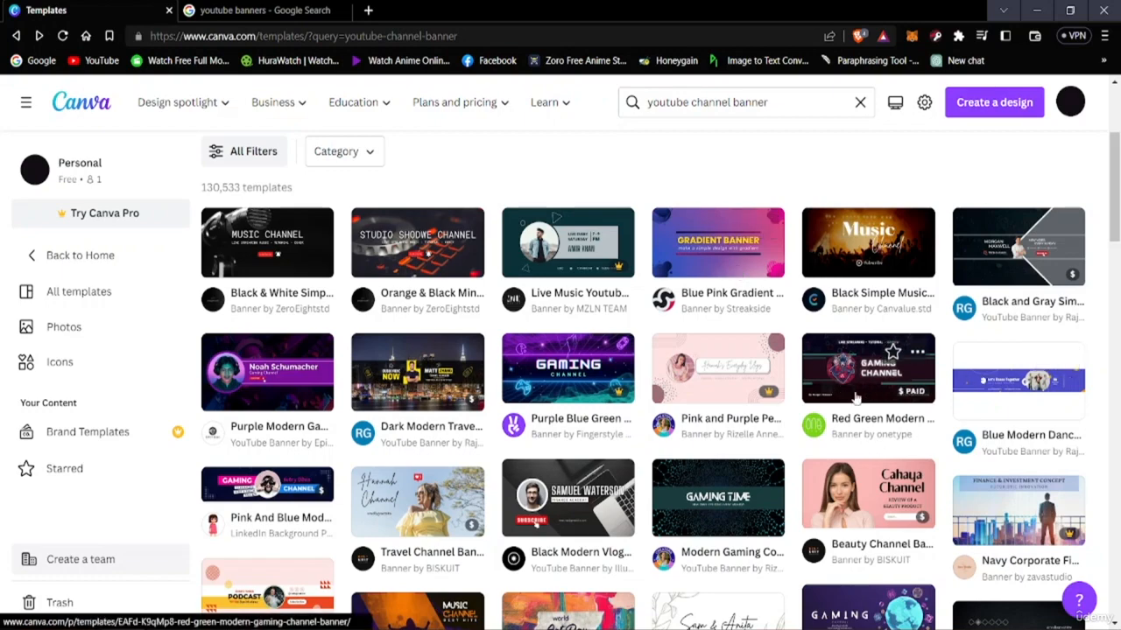
{"action": "scroll", "coordinate": [875, 267], "scroll_direction": "down", "scroll_amount": 4}
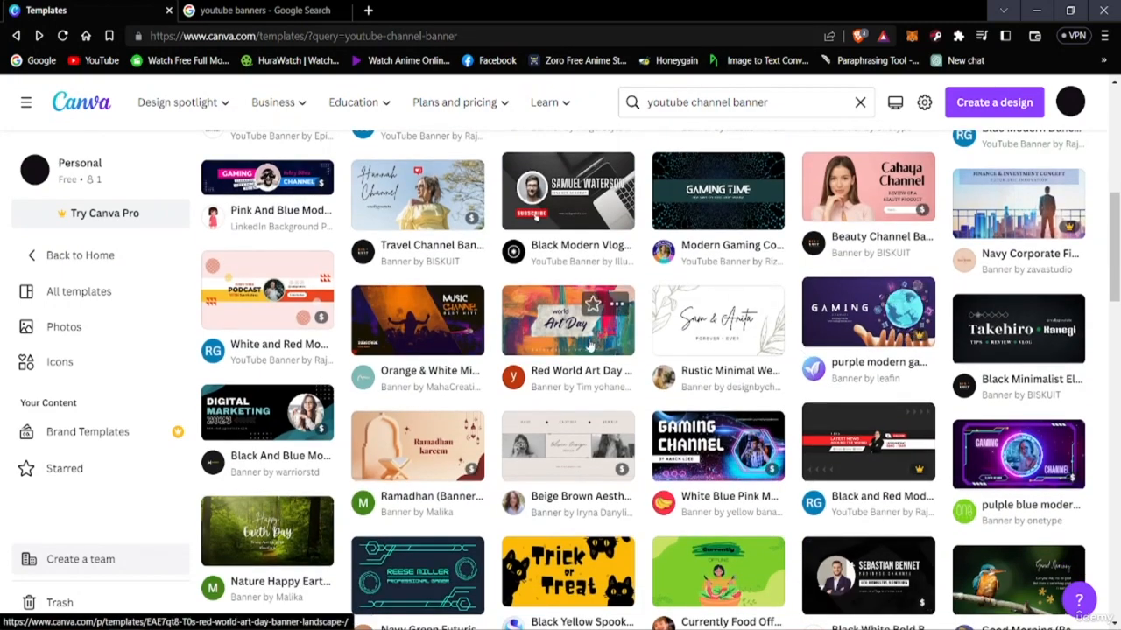
{"action": "scroll", "coordinate": [518, 346], "scroll_direction": "down", "scroll_amount": 3}
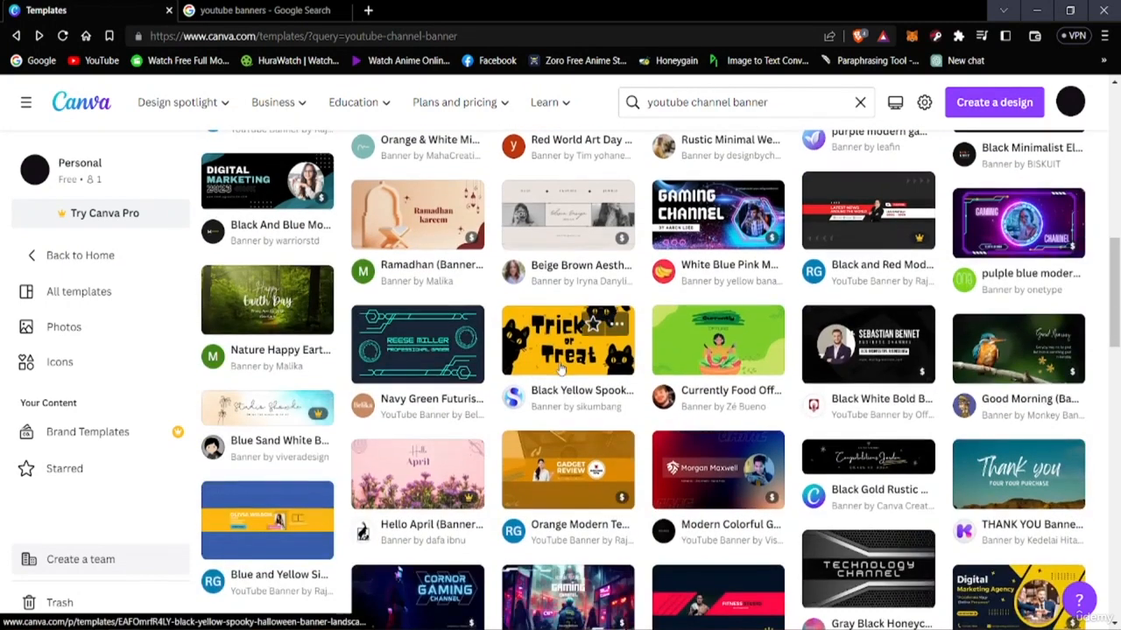
{"action": "scroll", "coordinate": [533, 378], "scroll_direction": "down", "scroll_amount": 1}
{"action": "scroll", "coordinate": [533, 381], "scroll_direction": "down", "scroll_amount": 4}
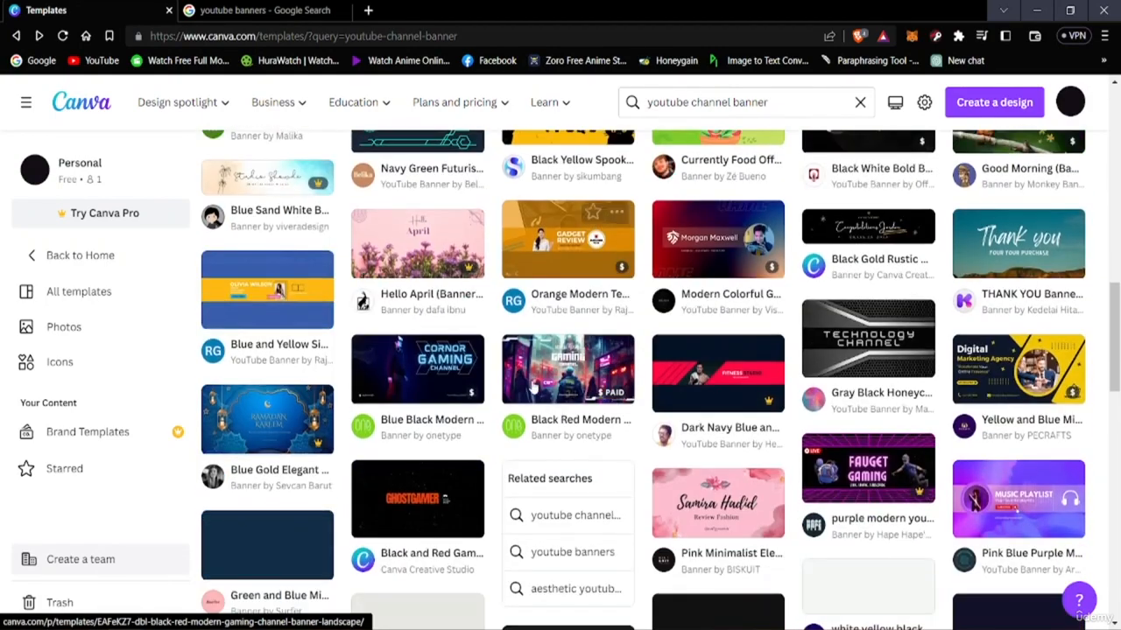
{"action": "scroll", "coordinate": [525, 387], "scroll_direction": "down", "scroll_amount": 10}
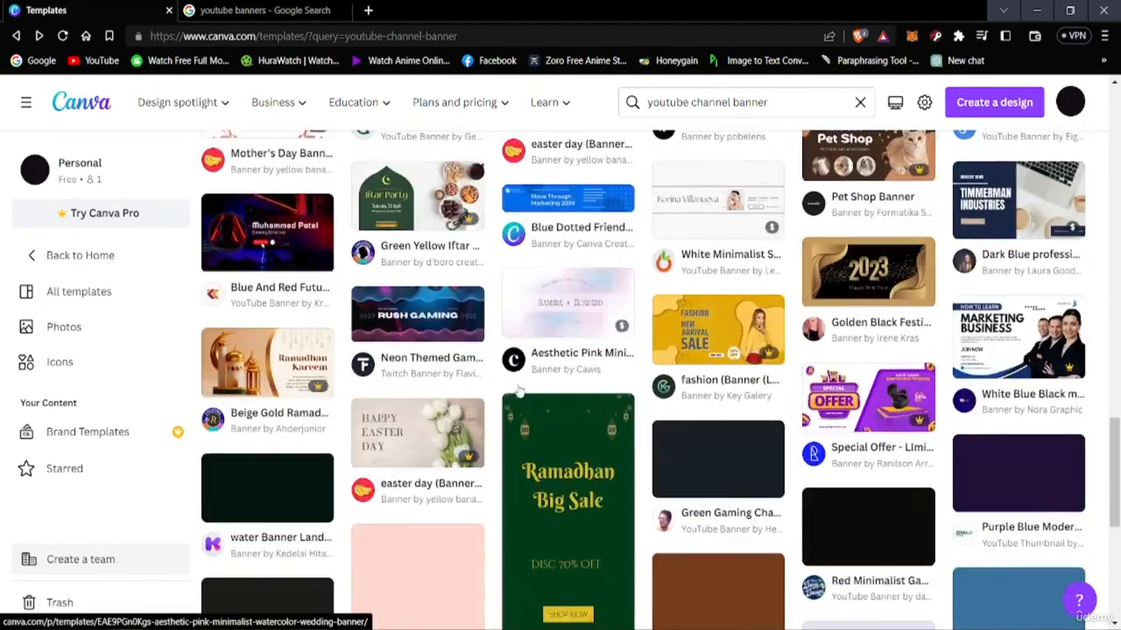
{"action": "scroll", "coordinate": [517, 386], "scroll_direction": "down", "scroll_amount": 5}
{"action": "scroll", "coordinate": [514, 386], "scroll_direction": "up", "scroll_amount": 10}
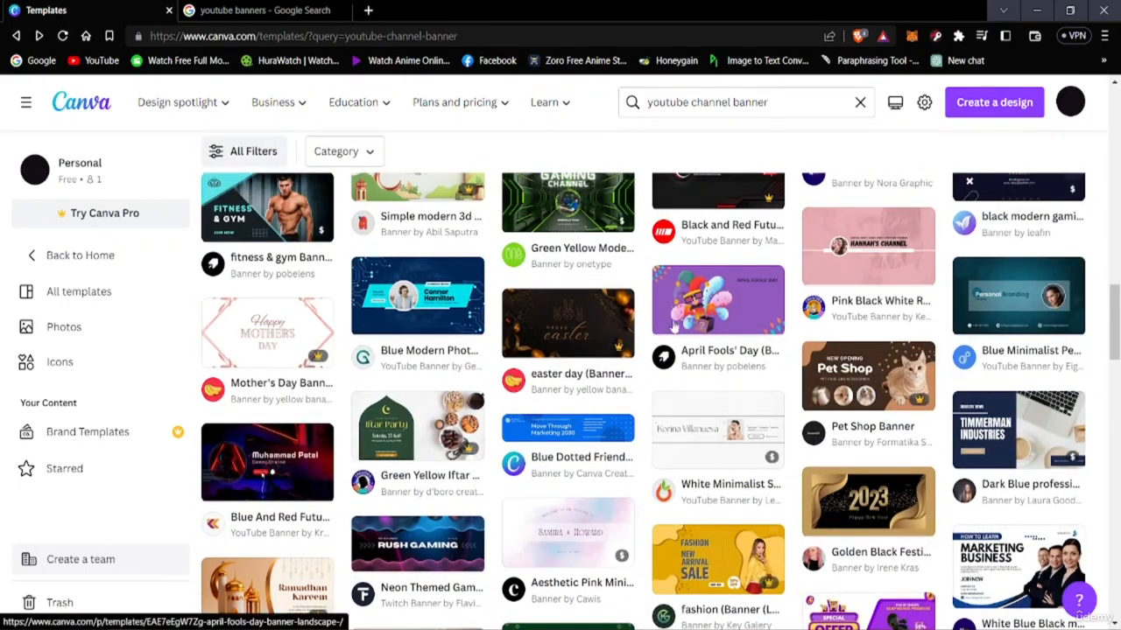
{"action": "scroll", "coordinate": [515, 328], "scroll_direction": "down", "scroll_amount": 6}
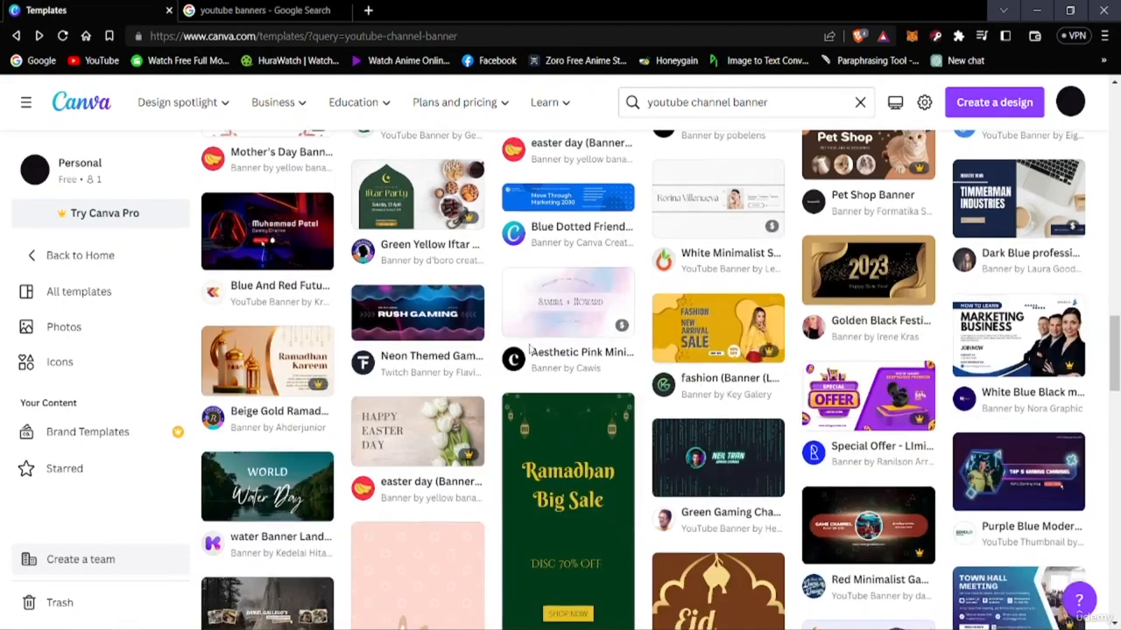
{"action": "scroll", "coordinate": [455, 385], "scroll_direction": "down", "scroll_amount": 7}
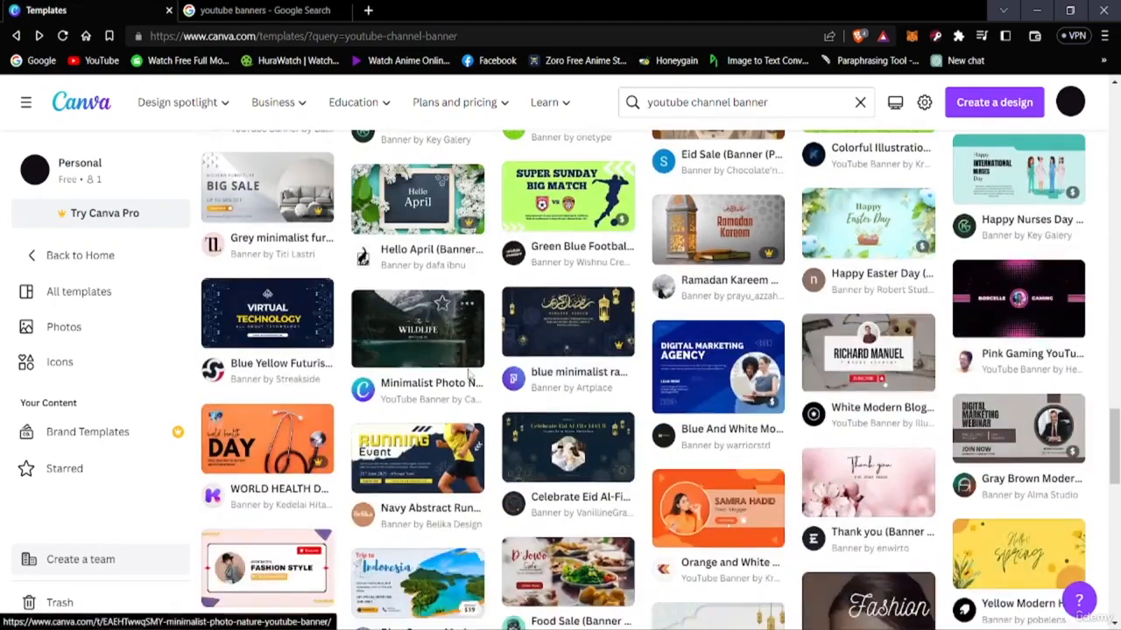
{"action": "scroll", "coordinate": [469, 374], "scroll_direction": "down", "scroll_amount": 10}
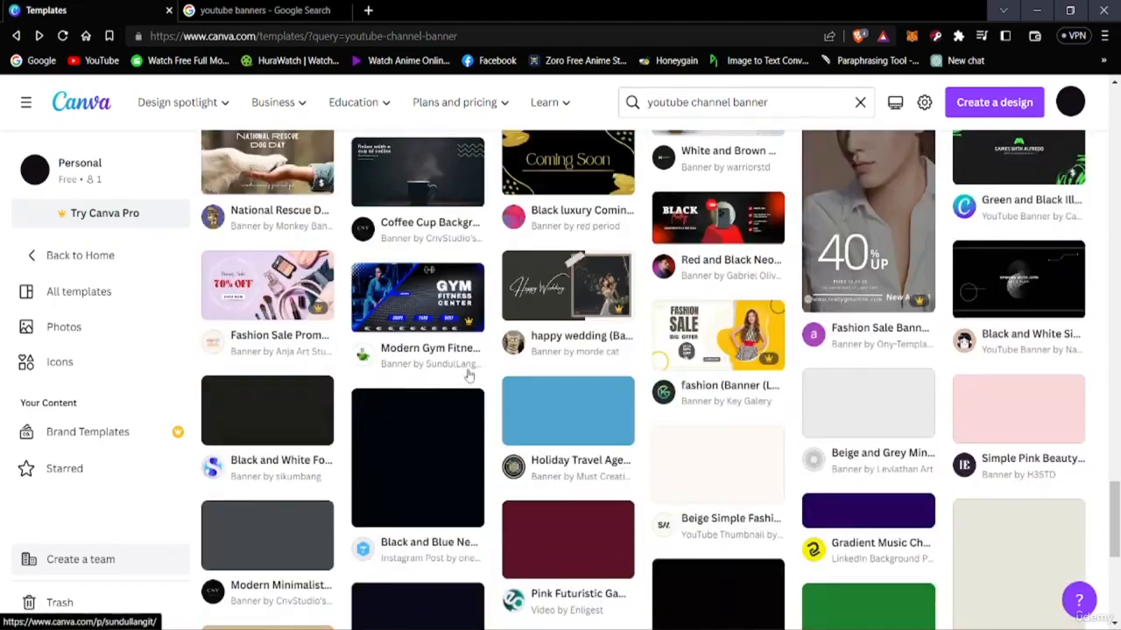
{"action": "scroll", "coordinate": [449, 385], "scroll_direction": "down", "scroll_amount": 5}
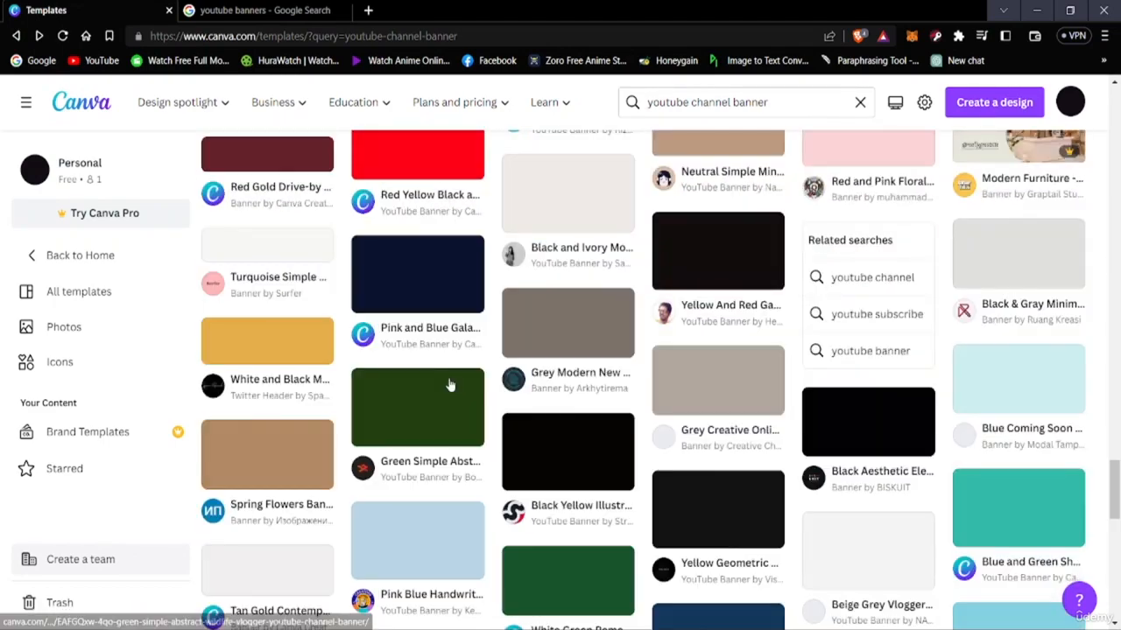
Look back through the YouTube channel banner results and preview the Black Modern Vlogger YouTube Banner template.
{"action": "scroll", "coordinate": [447, 376], "scroll_direction": "up", "scroll_amount": 20}
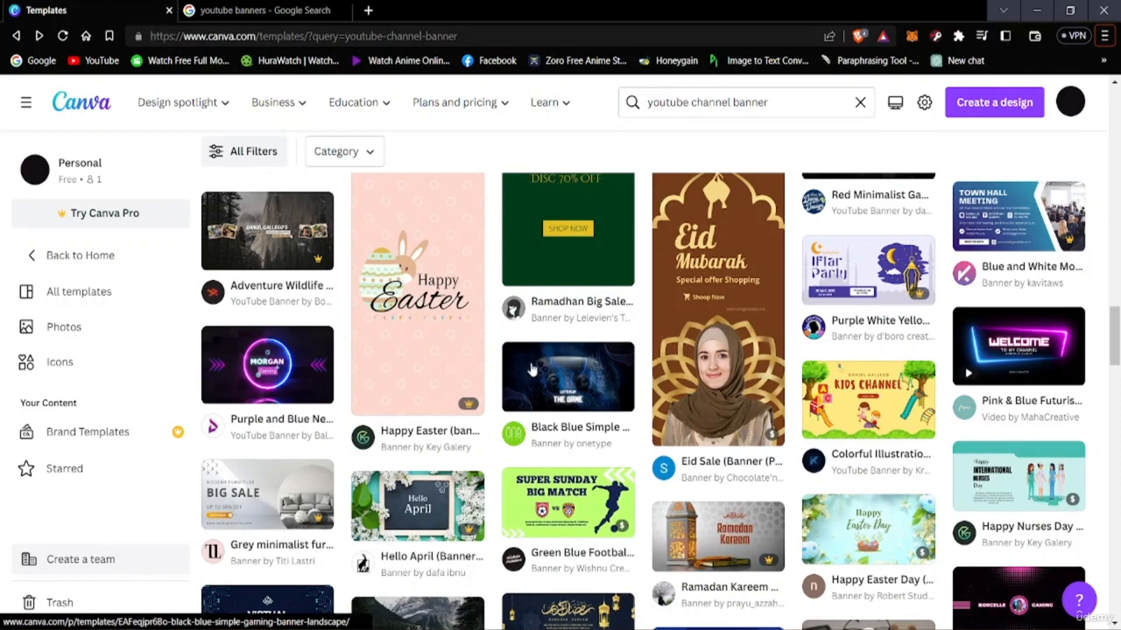
{"action": "scroll", "coordinate": [533, 370], "scroll_direction": "down", "scroll_amount": 4}
{"action": "scroll", "coordinate": [552, 390], "scroll_direction": "down", "scroll_amount": 3}
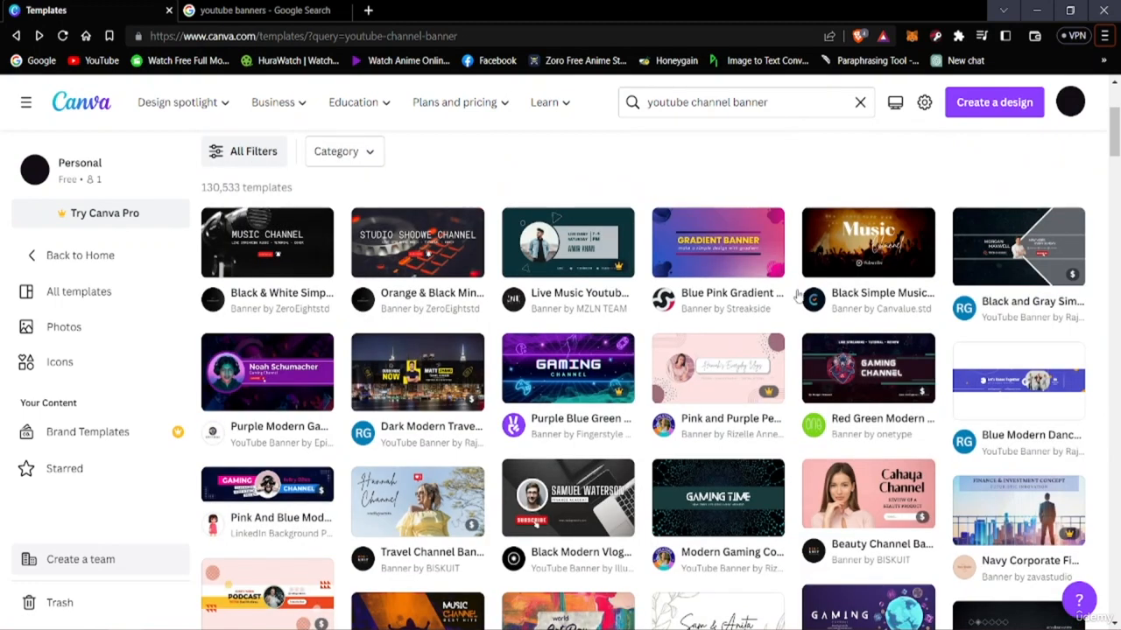
{"action": "scroll", "coordinate": [797, 298], "scroll_direction": "down", "scroll_amount": 8}
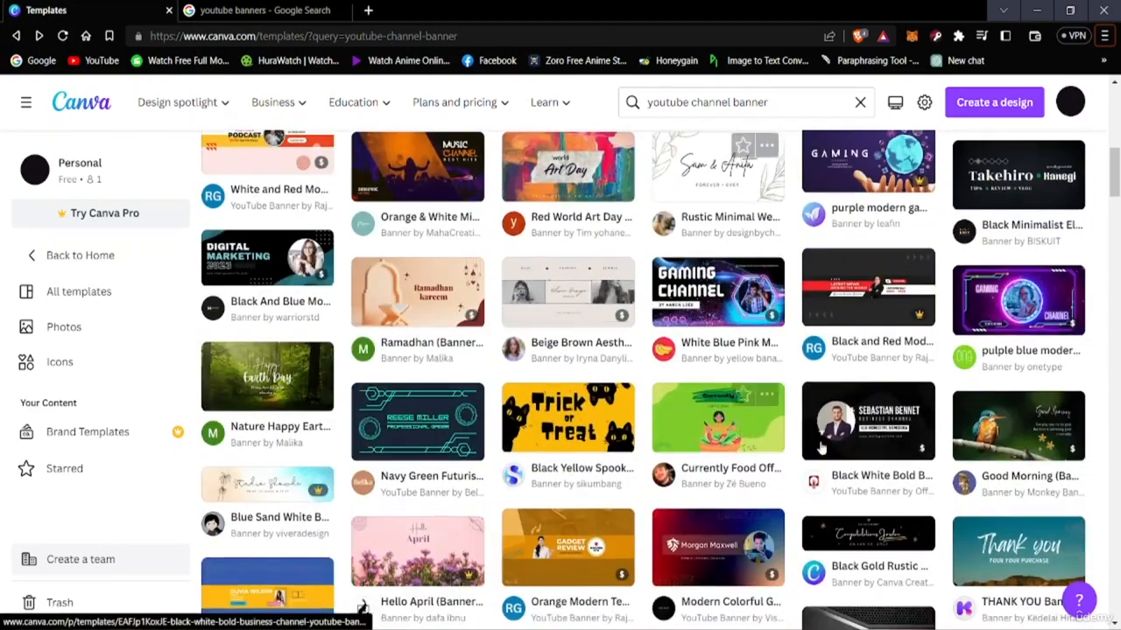
{"action": "scroll", "coordinate": [770, 473], "scroll_direction": "up", "scroll_amount": 3}
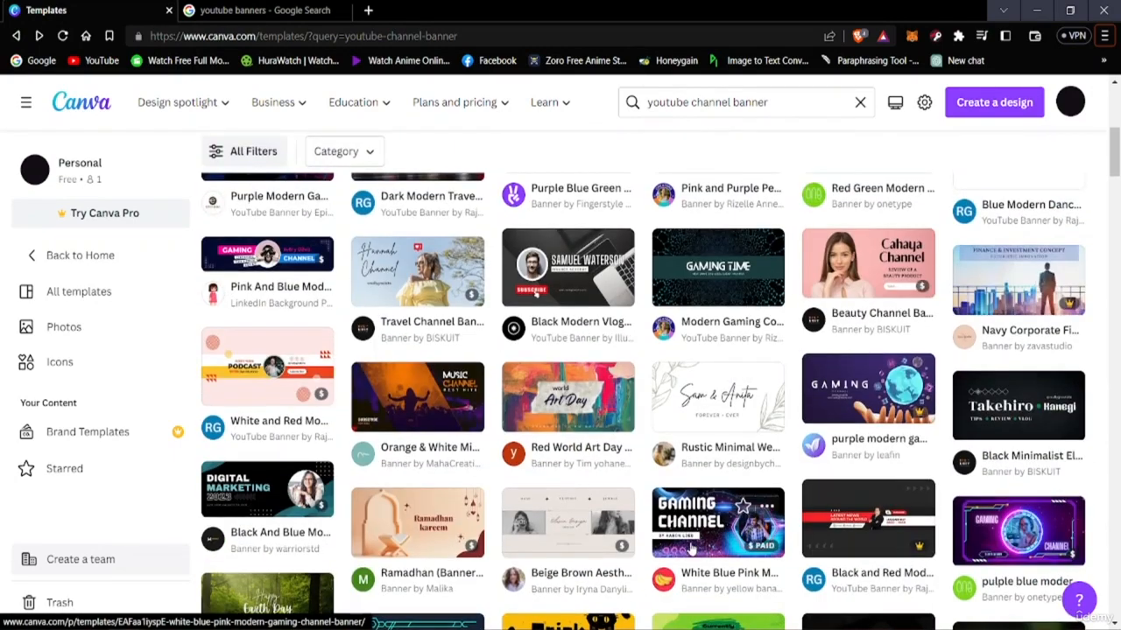
{"action": "scroll", "coordinate": [692, 547], "scroll_direction": "up", "scroll_amount": 1}
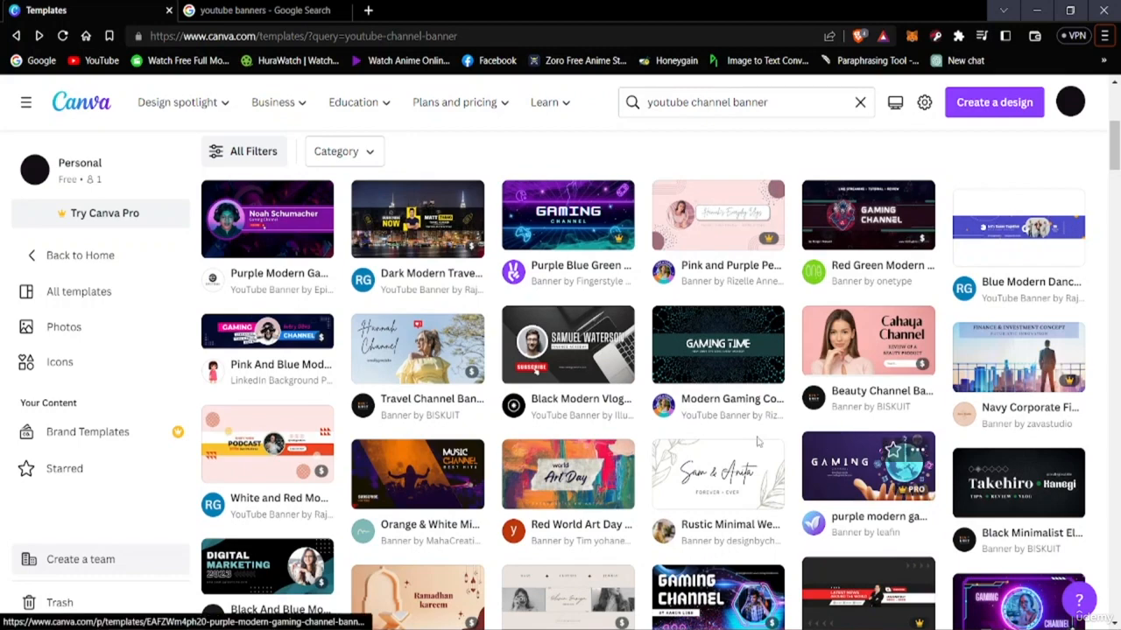
{"action": "left_click", "coordinate": [534, 371]}
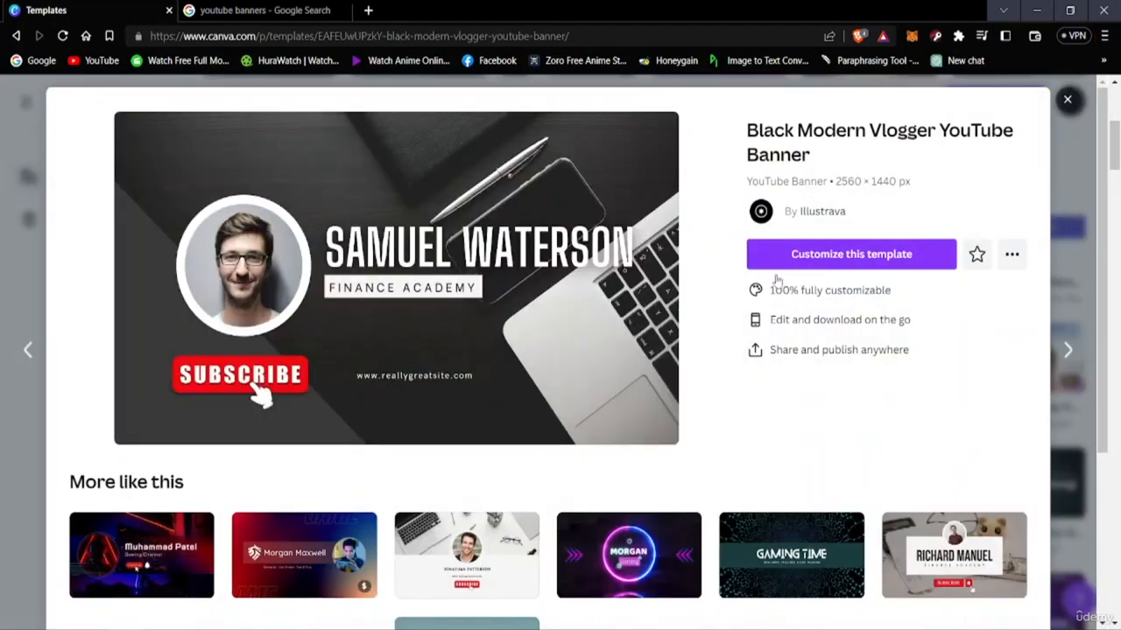
Open the Black Modern Vlogger YouTube Banner template for customizing and close the Google search page.
{"action": "left_click", "coordinate": [784, 266]}
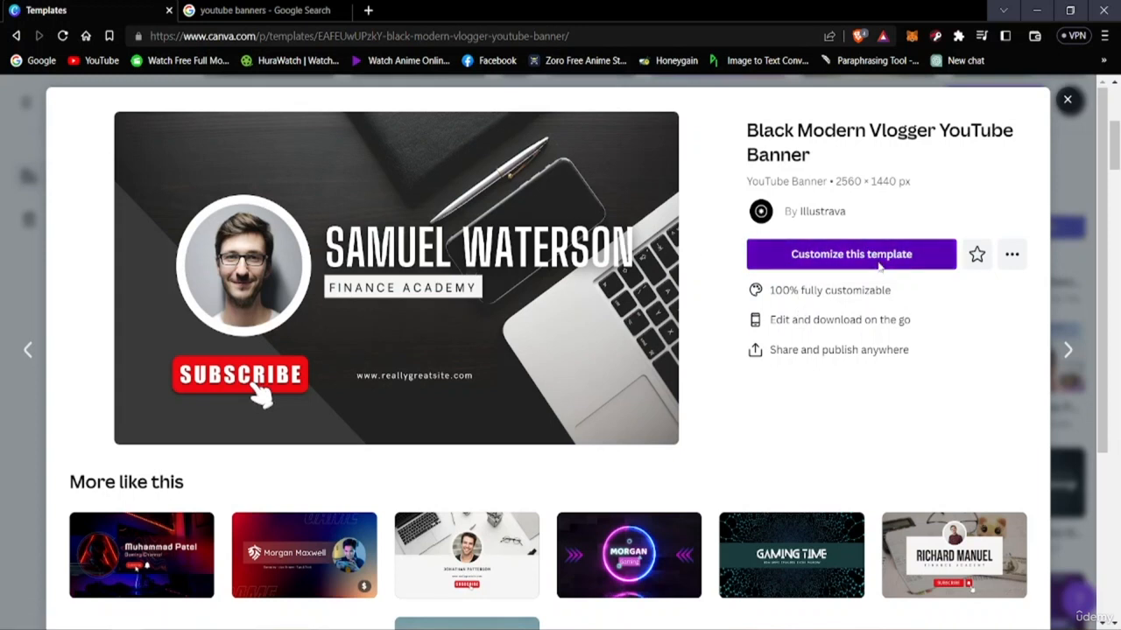
{"action": "left_click", "coordinate": [853, 261]}
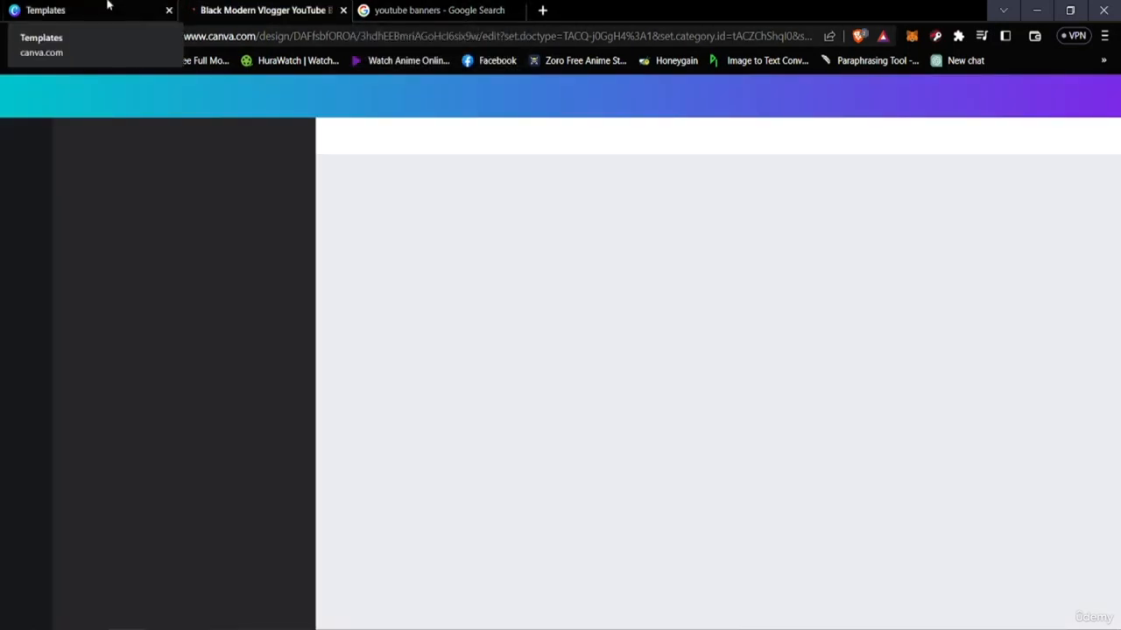
{"action": "left_click", "coordinate": [518, 11]}
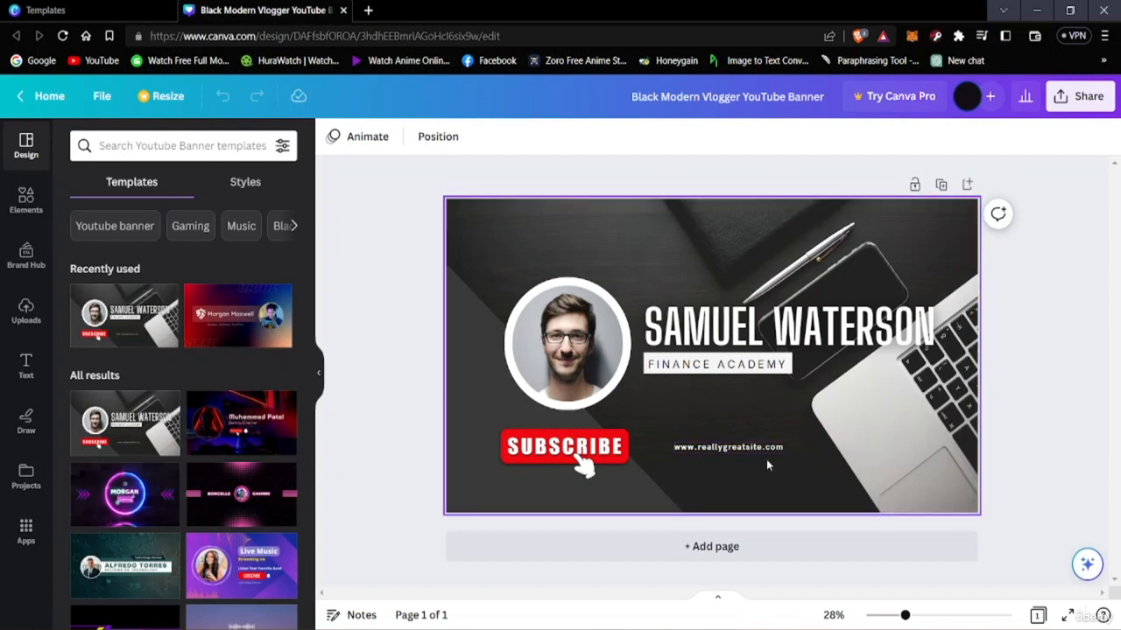
Delete the website address text and the red SUBSCRIBE graphic from the banner.
{"action": "left_click", "coordinate": [744, 447]}
{"action": "left_click", "coordinate": [775, 405]}
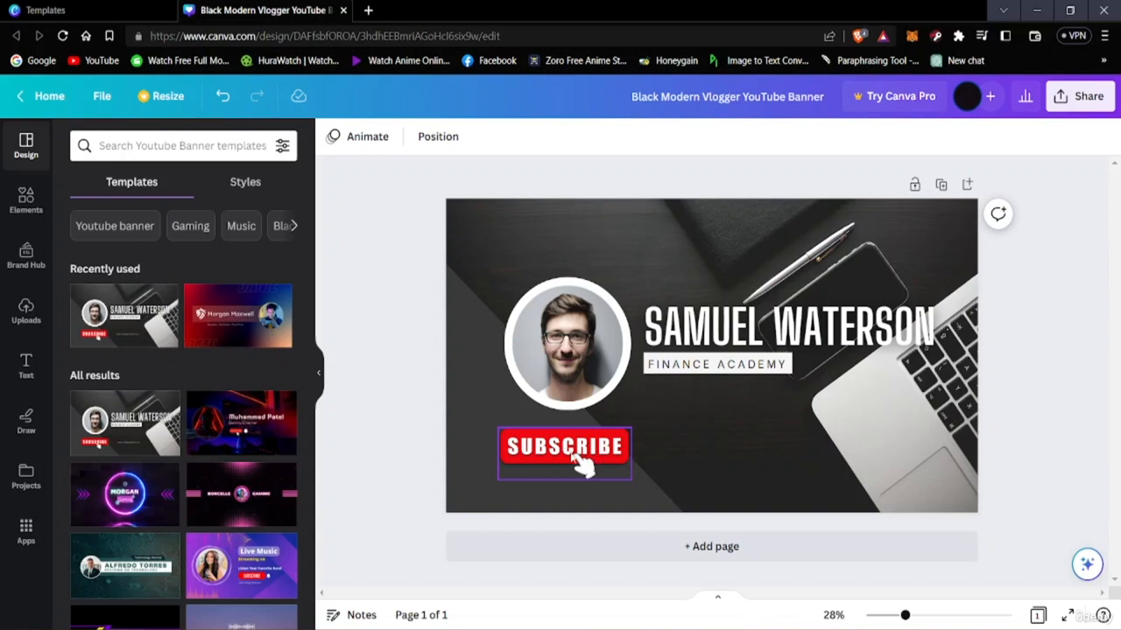
{"action": "left_click", "coordinate": [610, 463]}
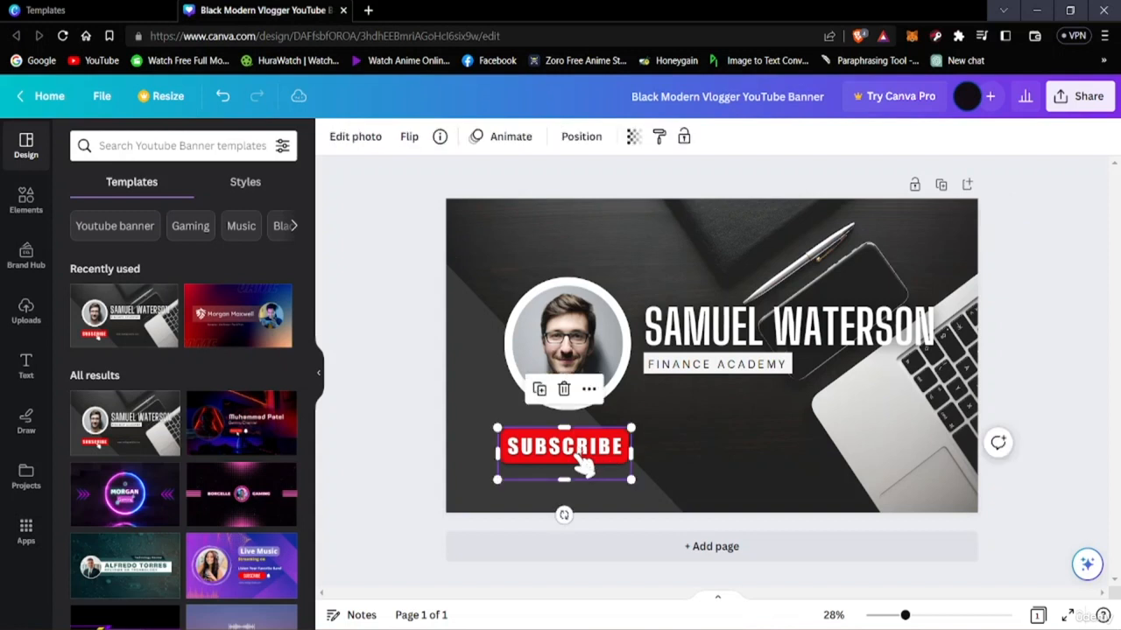
{"action": "left_click", "coordinate": [562, 390]}
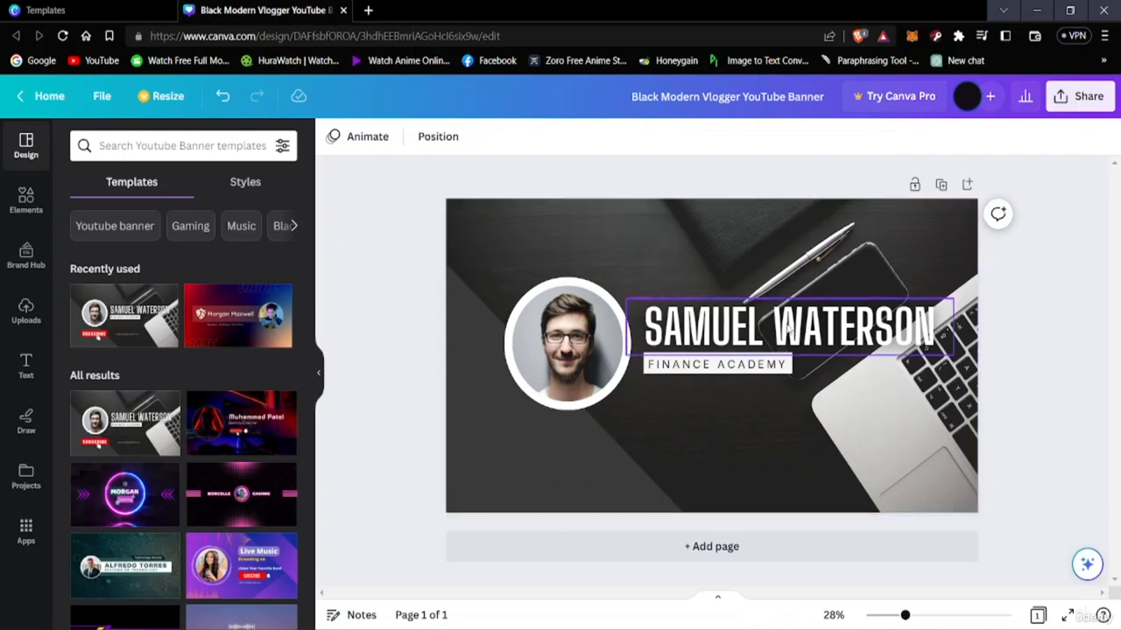
Replace the template's large name heading with the text TECH REVIEW.
{"action": "left_click", "coordinate": [787, 326]}
{"action": "double_click", "coordinate": [787, 329]}
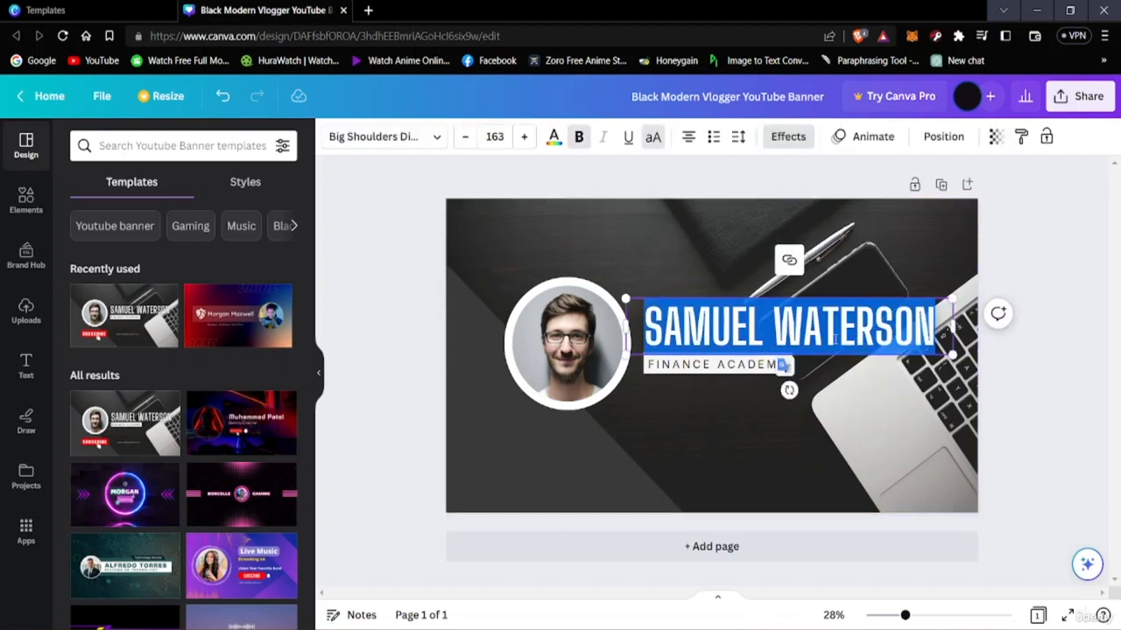
{"action": "key", "text": "BackSpace"}
{"action": "type", "text": "T"}
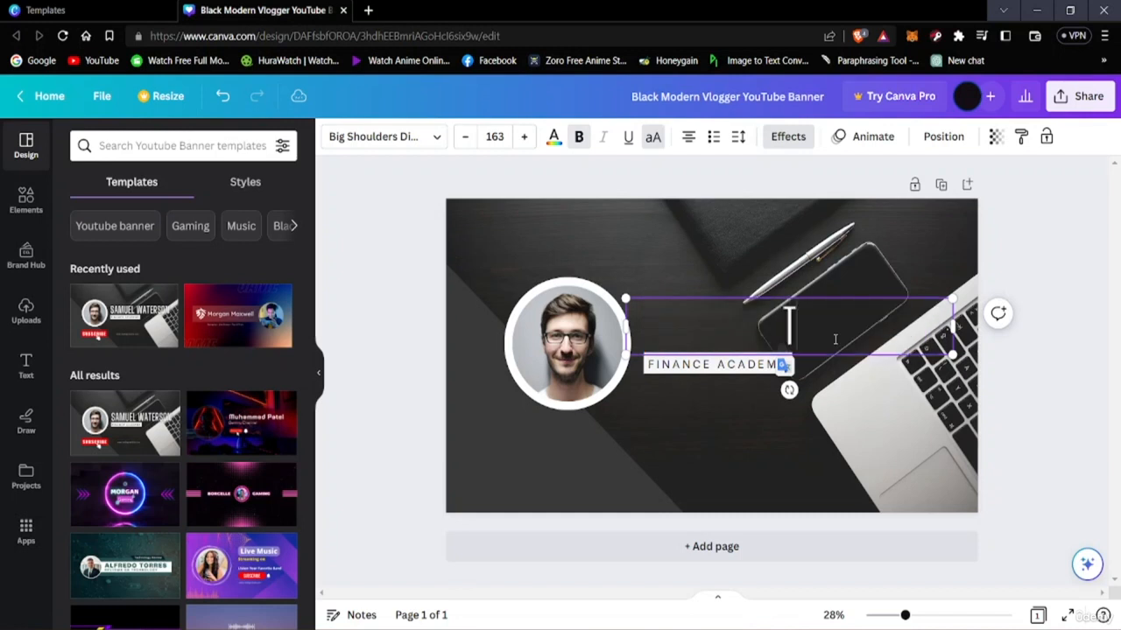
{"action": "type", "text": "ECH"}
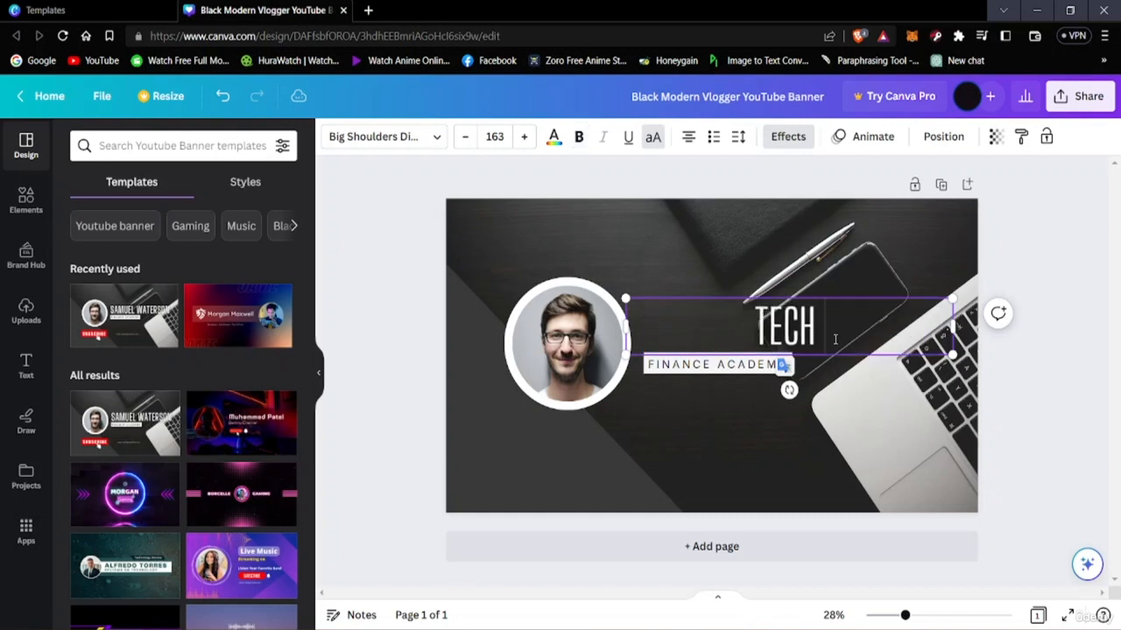
{"action": "type", "text": " REVIEW"}
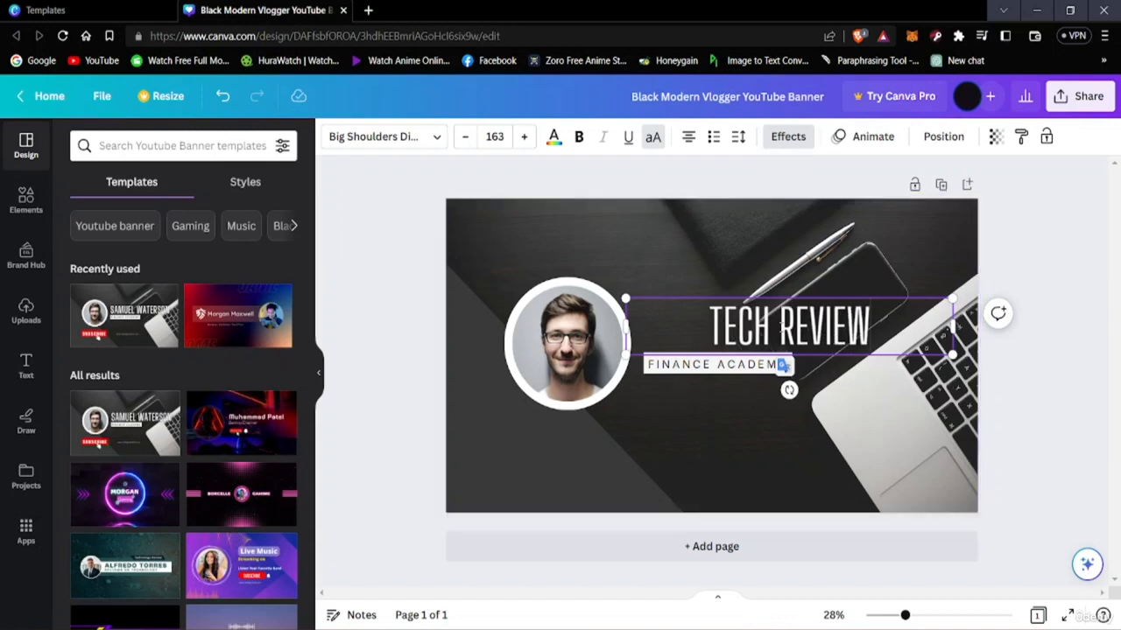
Try the Copperplate Gothic 33 BC font on the whole TECH REVIEW heading.
{"action": "left_click_drag", "start_coordinate": [706, 326], "coordinate": [872, 326]}
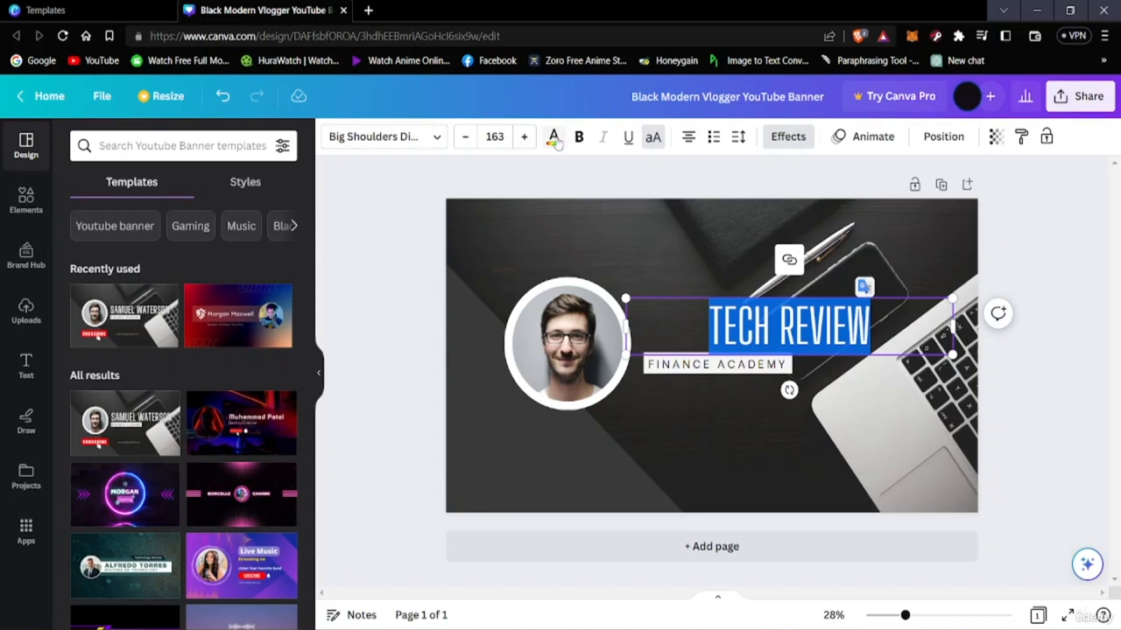
{"action": "left_click", "coordinate": [405, 140]}
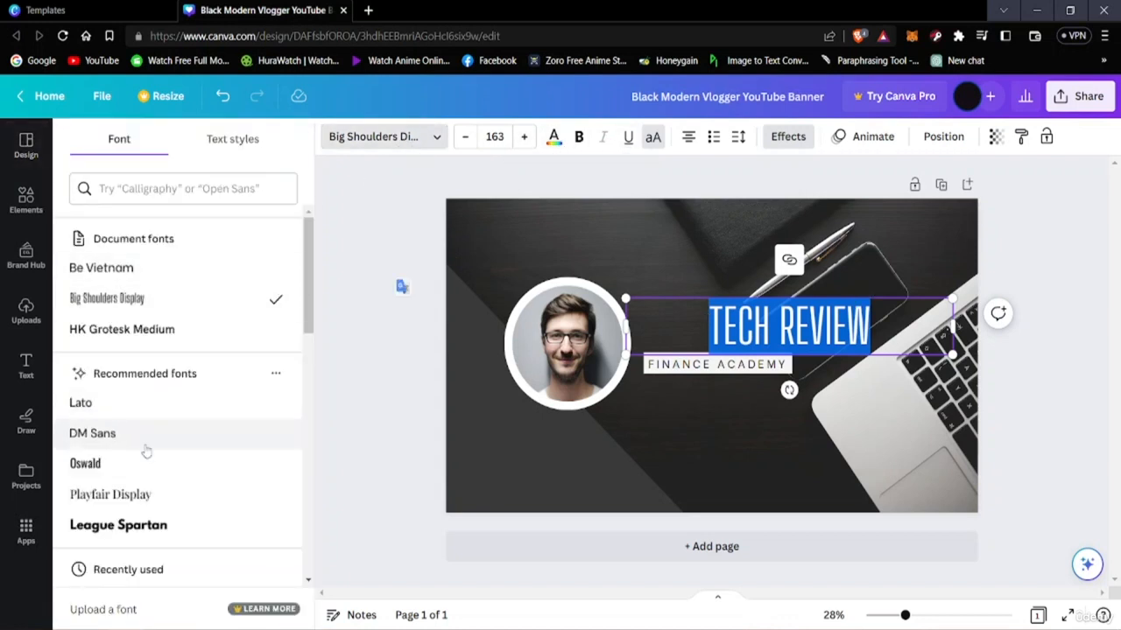
{"action": "scroll", "coordinate": [146, 451], "scroll_direction": "down", "scroll_amount": 5}
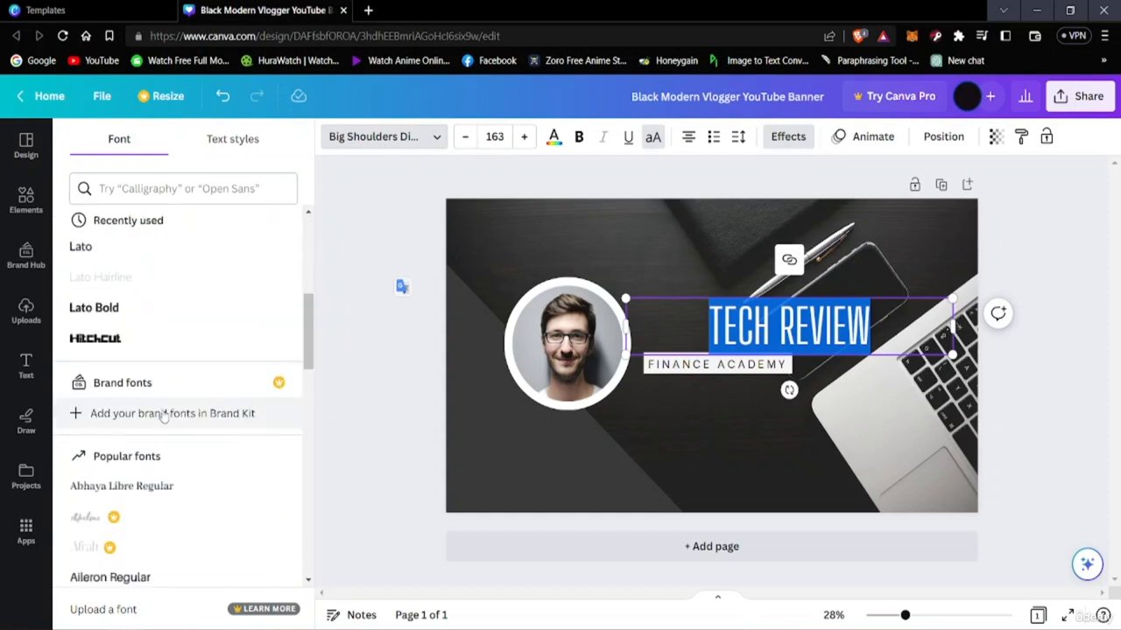
{"action": "scroll", "coordinate": [140, 455], "scroll_direction": "down", "scroll_amount": 5}
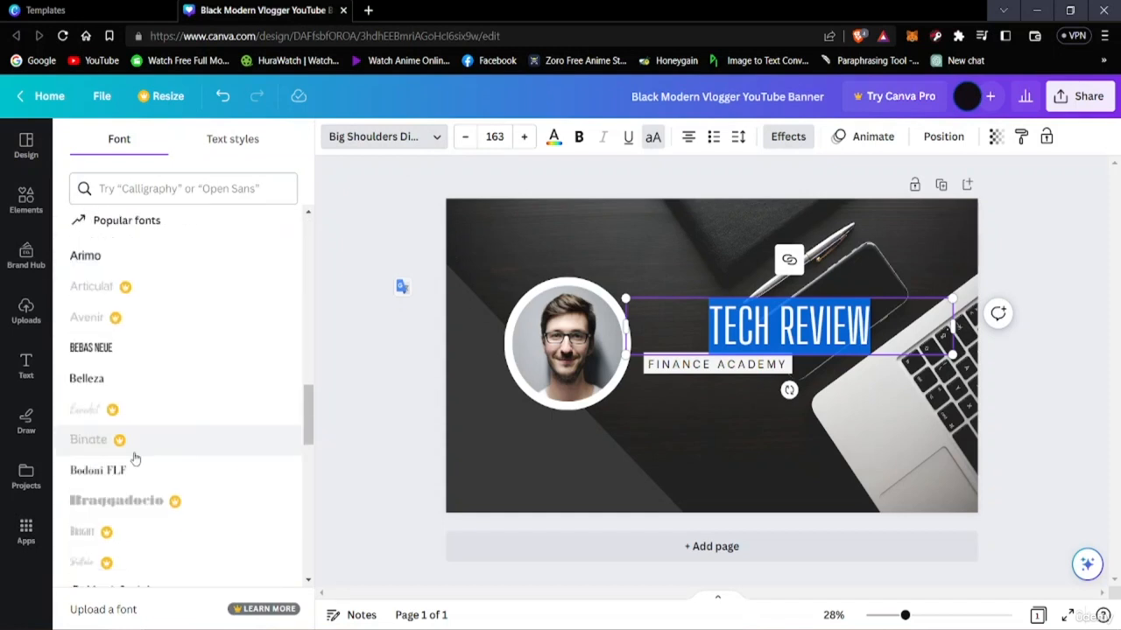
{"action": "scroll", "coordinate": [134, 440], "scroll_direction": "up", "scroll_amount": 2}
{"action": "scroll", "coordinate": [134, 440], "scroll_direction": "down", "scroll_amount": 6}
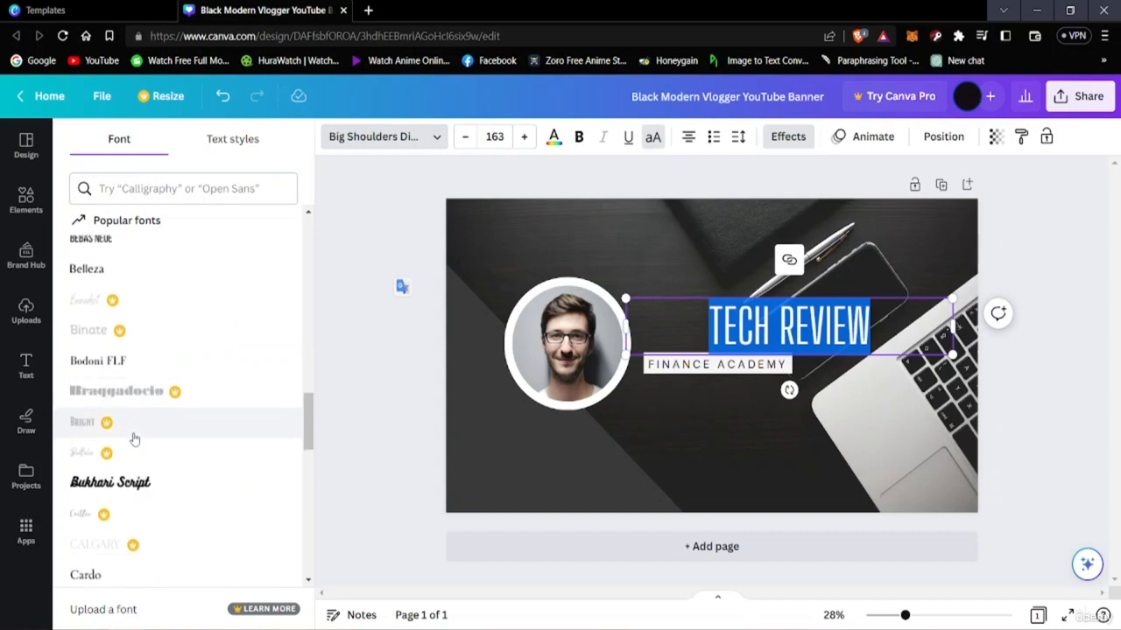
{"action": "scroll", "coordinate": [134, 439], "scroll_direction": "down", "scroll_amount": 2}
{"action": "scroll", "coordinate": [132, 429], "scroll_direction": "up", "scroll_amount": 4}
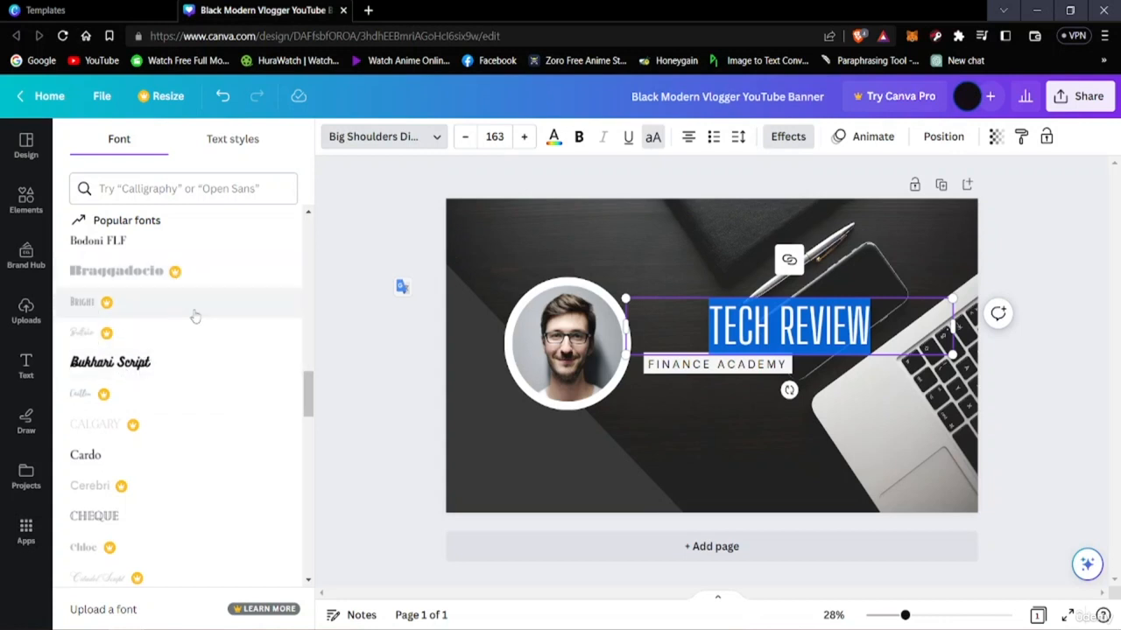
{"action": "scroll", "coordinate": [158, 431], "scroll_direction": "down", "scroll_amount": 2}
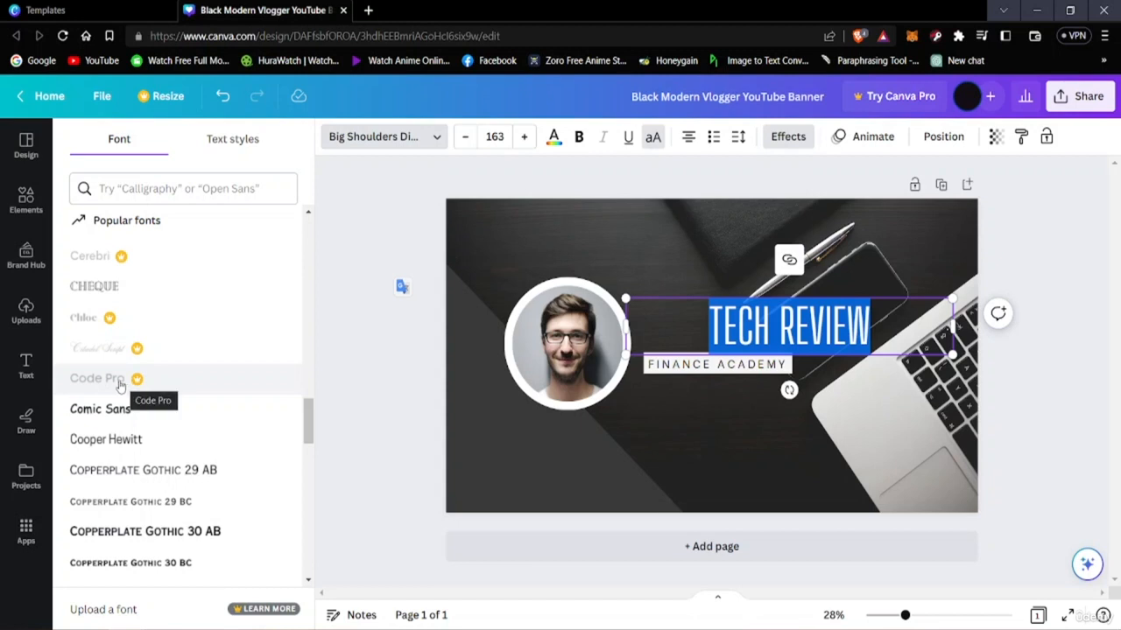
{"action": "scroll", "coordinate": [181, 470], "scroll_direction": "down", "scroll_amount": 3}
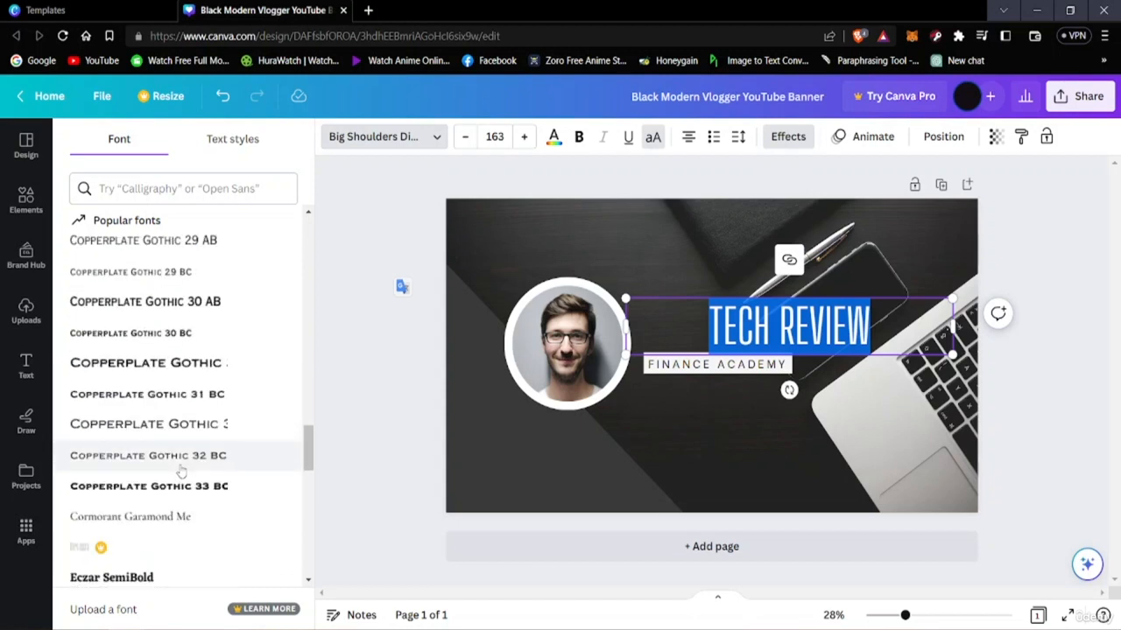
{"action": "scroll", "coordinate": [181, 472], "scroll_direction": "down", "scroll_amount": 1}
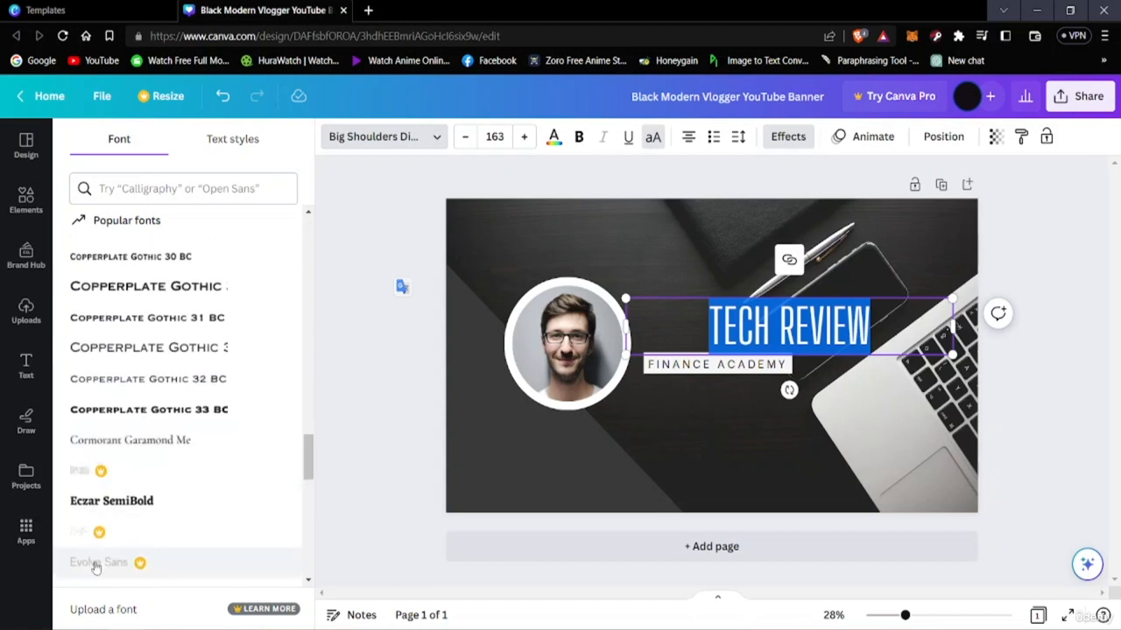
{"action": "left_click", "coordinate": [149, 409]}
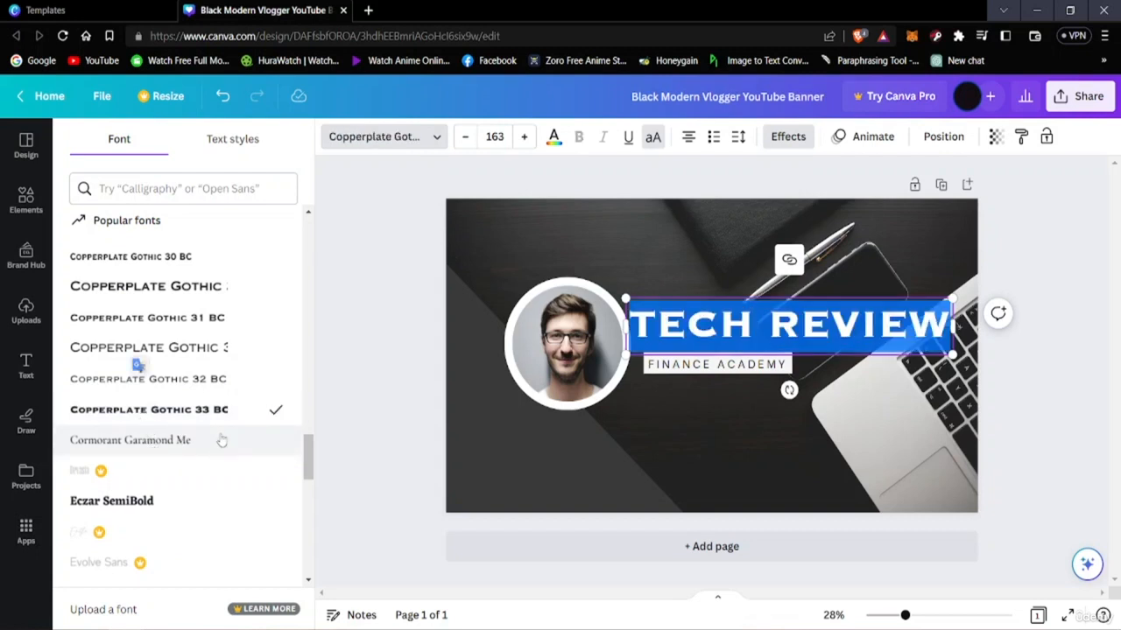
Set the font of the TECH REVIEW heading to Horizon.
{"action": "scroll", "coordinate": [140, 438], "scroll_direction": "down", "scroll_amount": 5}
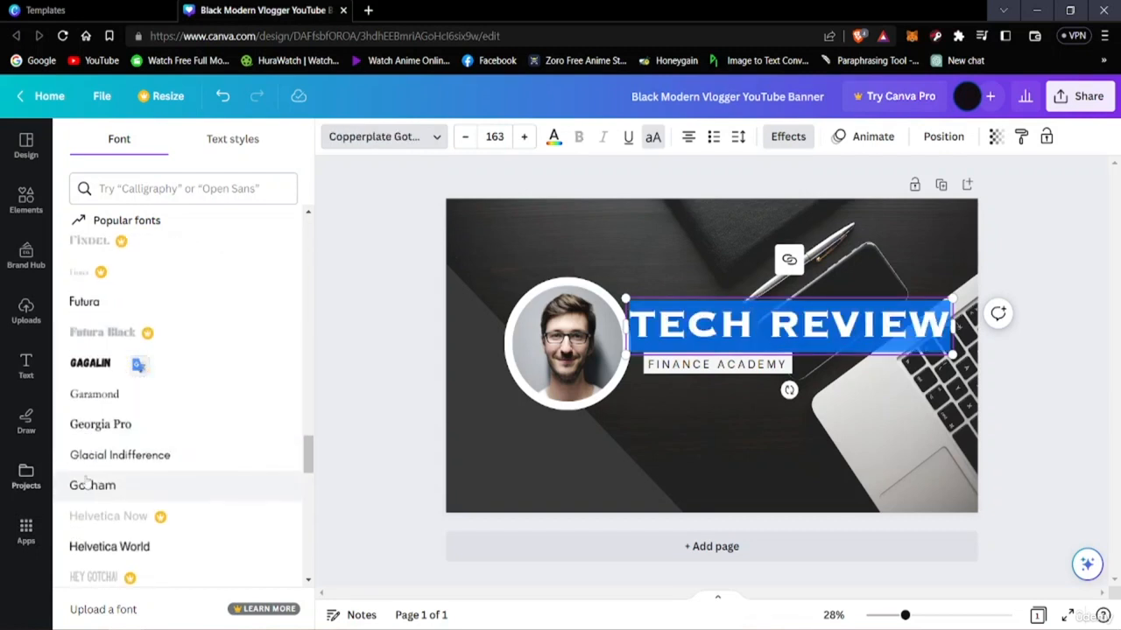
{"action": "scroll", "coordinate": [88, 477], "scroll_direction": "down", "scroll_amount": 3}
{"action": "left_click", "coordinate": [122, 378]}
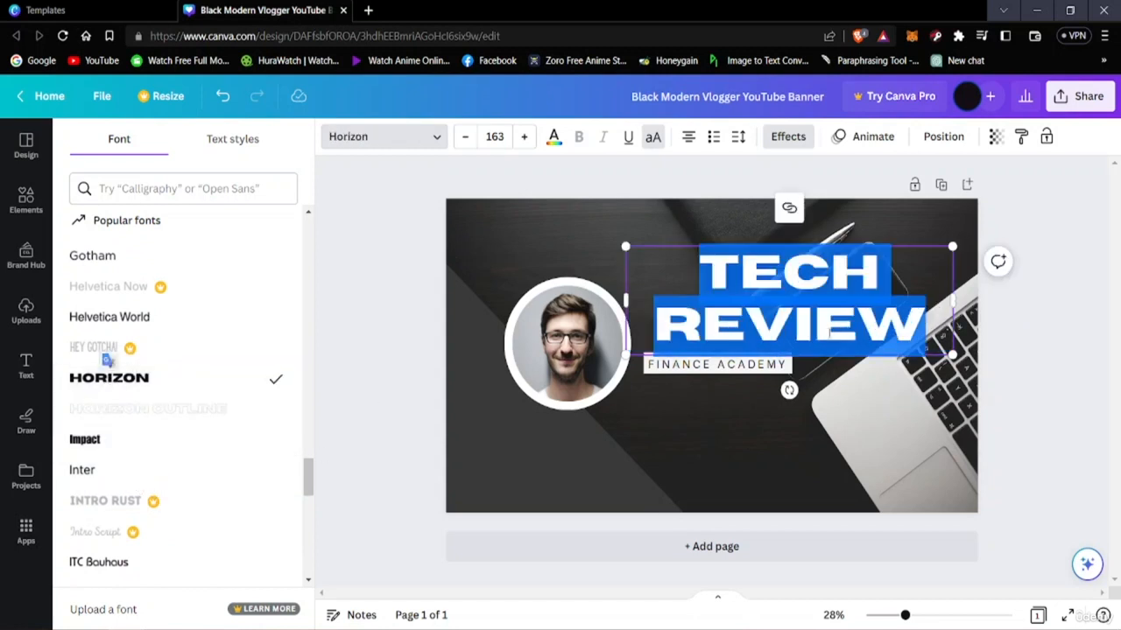
{"action": "left_click", "coordinate": [766, 325]}
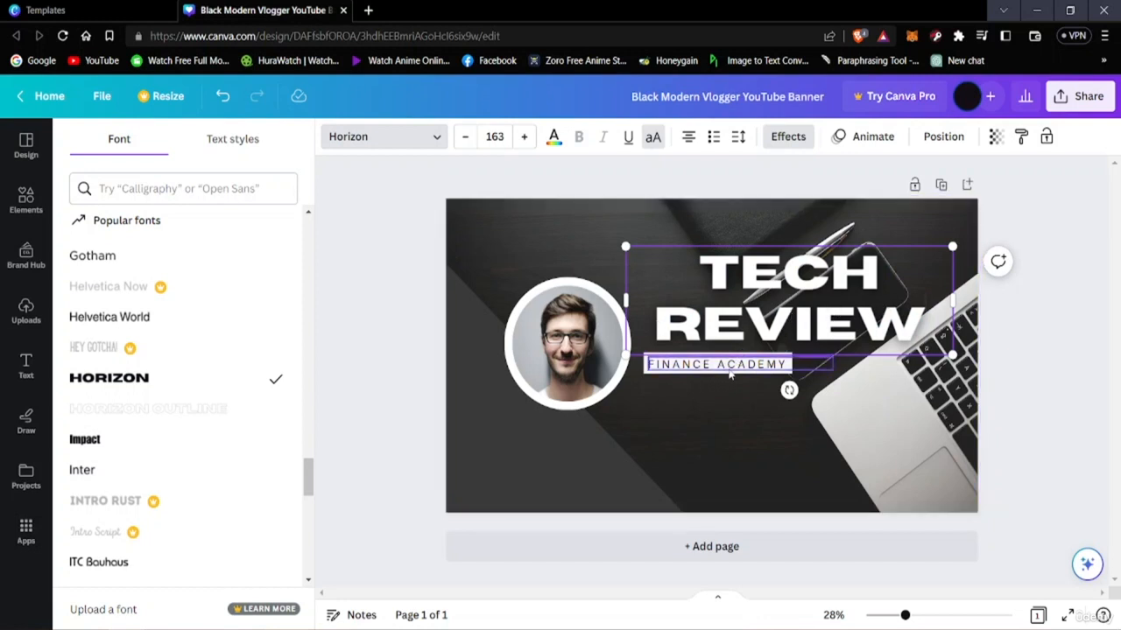
Move the FINANCE ACADEMY subtitle just below the heading and replace its text with TECH REVIEWS EVERY FRIDAY.
{"action": "mouse_move", "coordinate": [730, 374]}
{"action": "left_mouse_down"}
{"action": "mouse_move", "coordinate": [746, 372]}
{"action": "mouse_move", "coordinate": [751, 387]}
{"action": "mouse_move", "coordinate": [747, 378]}
{"action": "left_mouse_up"}
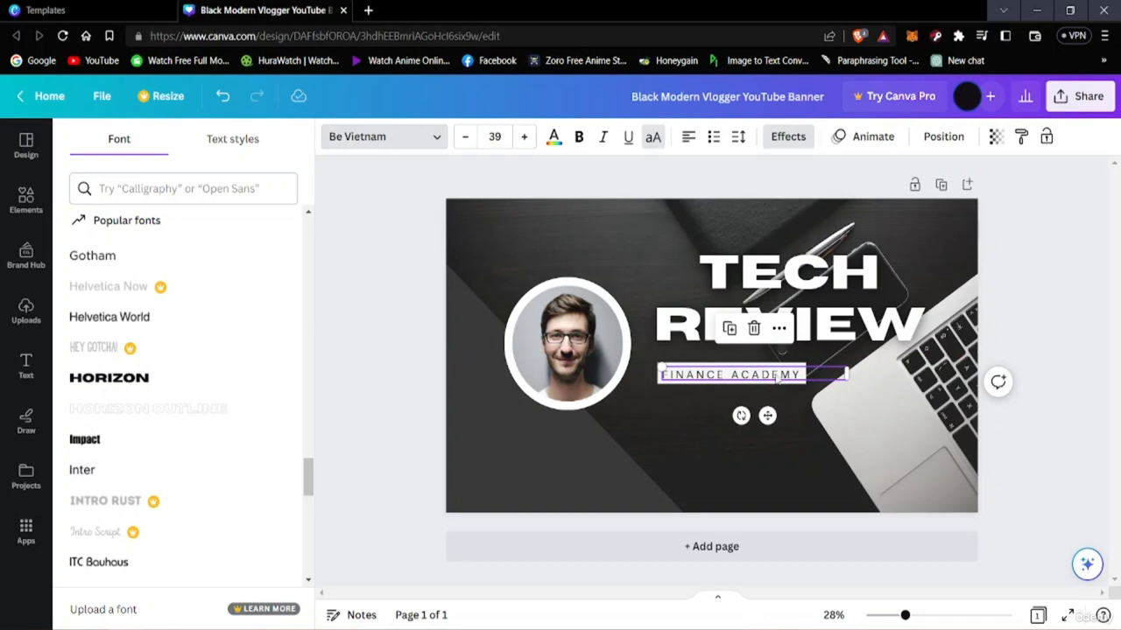
{"action": "double_click", "coordinate": [777, 376]}
{"action": "left_click", "coordinate": [785, 374]}
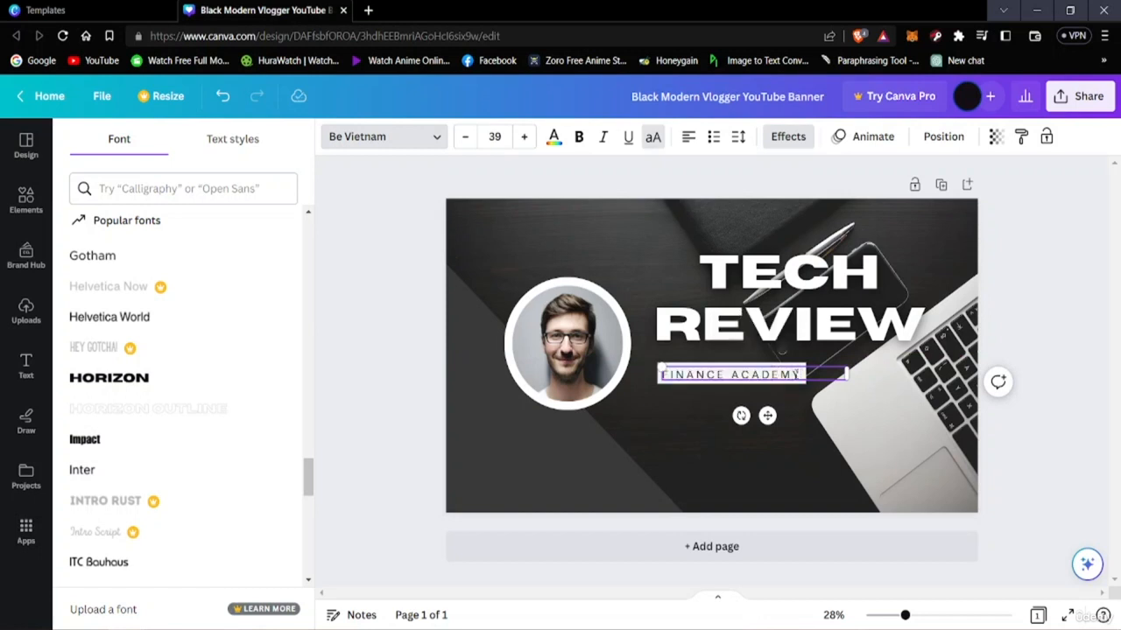
{"action": "key", "text": "BackSpace"}
{"action": "key", "text": "BackSpace"}
{"action": "key", "text": "BackSpace"}
{"action": "key", "text": "BackSpace"}
{"action": "key", "text": "BackSpace"}
{"action": "key", "text": "BackSpace"}
{"action": "key", "text": "BackSpace"}
{"action": "key", "text": "BackSpace"}
{"action": "key", "text": "BackSpace"}
{"action": "key", "text": "BackSpace"}
{"action": "key", "text": "BackSpace"}
{"action": "key", "text": "BackSpace"}
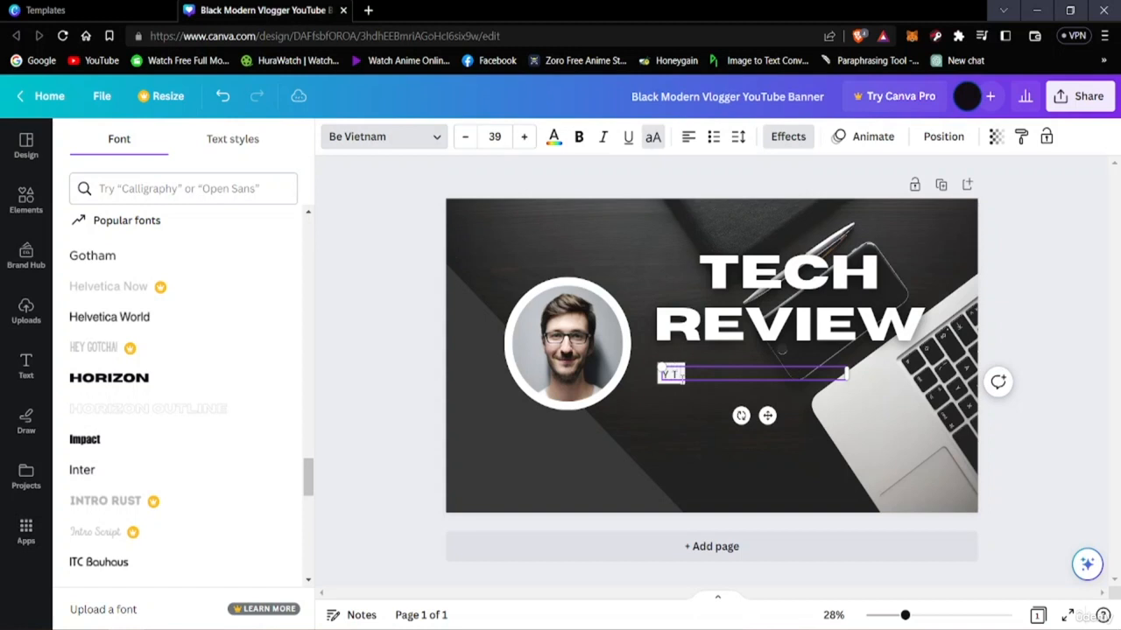
{"action": "type", "text": "CH"}
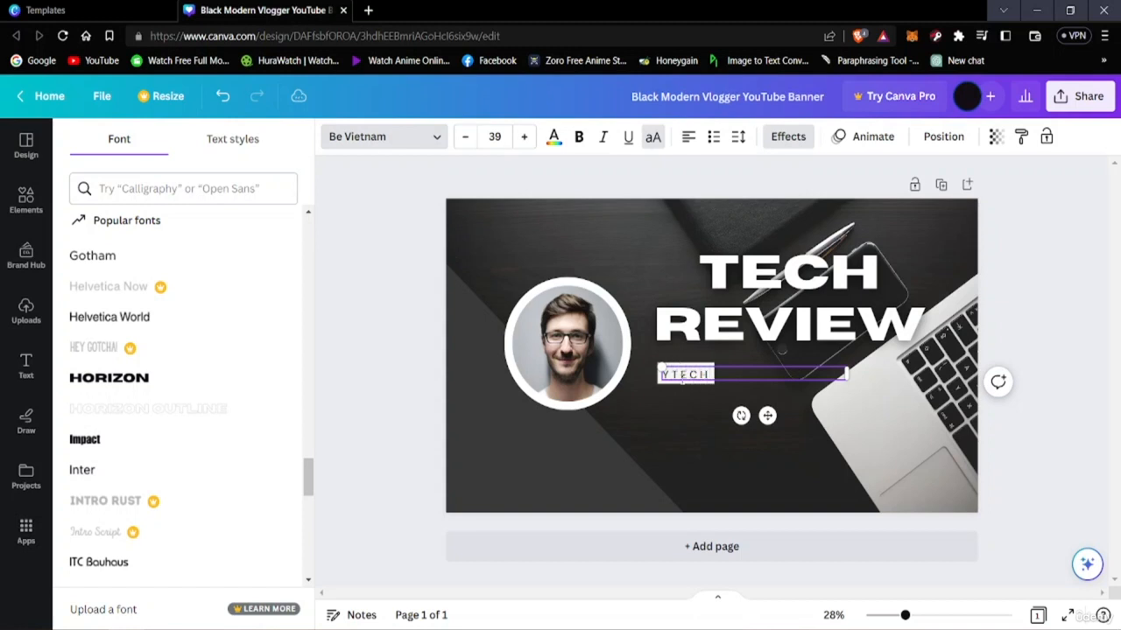
{"action": "type", "text": " REVI"}
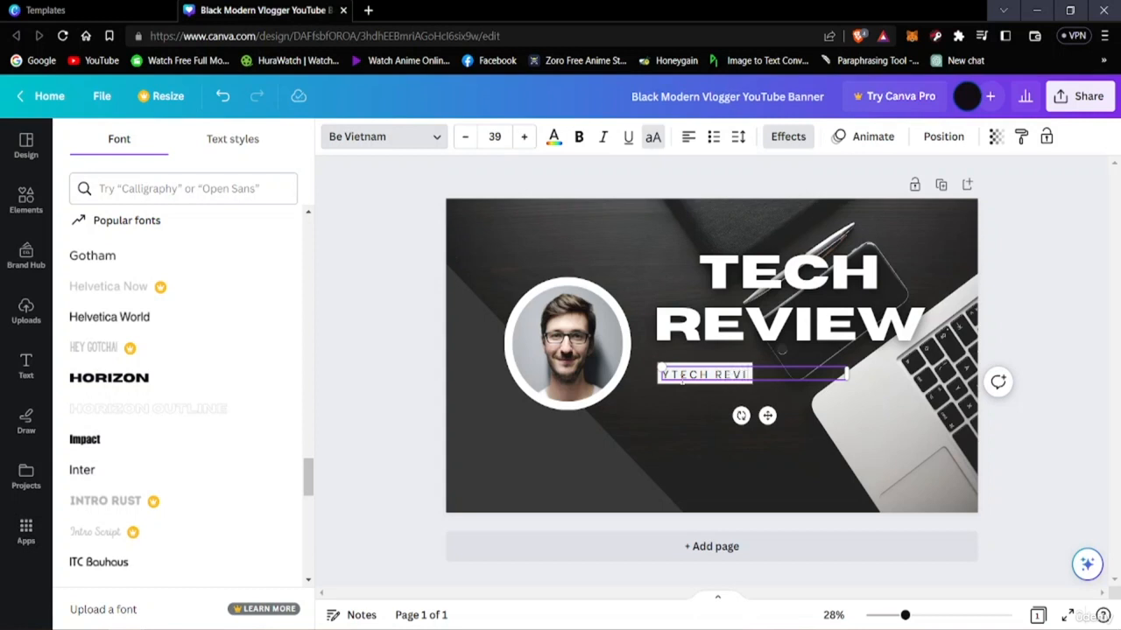
{"action": "type", "text": "EWS"}
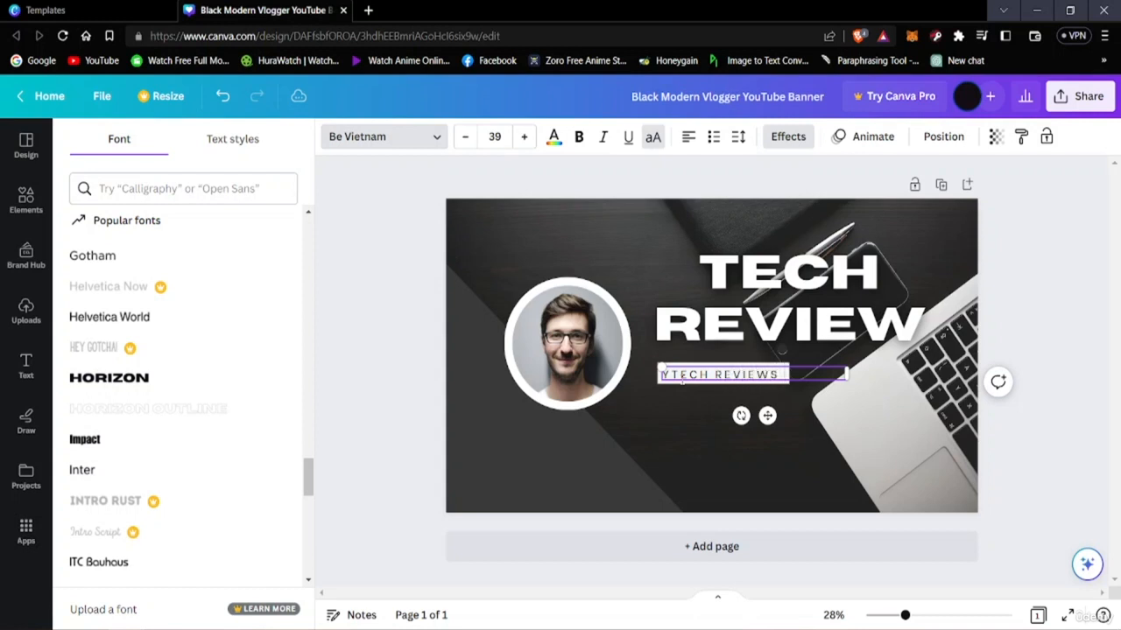
{"action": "type", "text": " EVERY"}
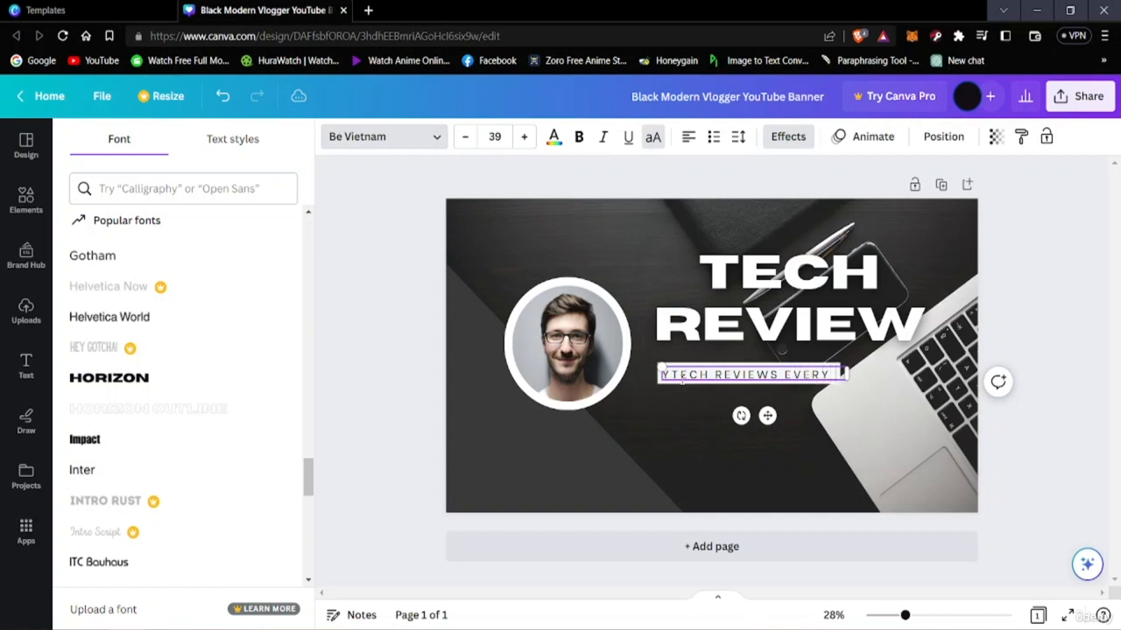
{"action": "type", "text": " FRIDAY"}
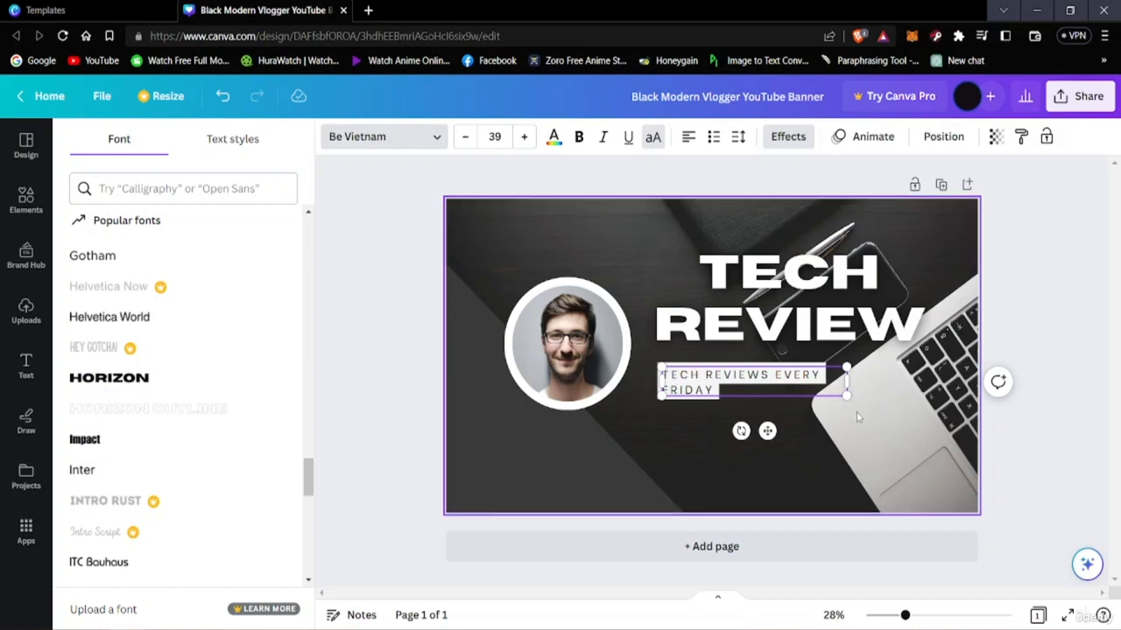
{"action": "left_click", "coordinate": [883, 445]}
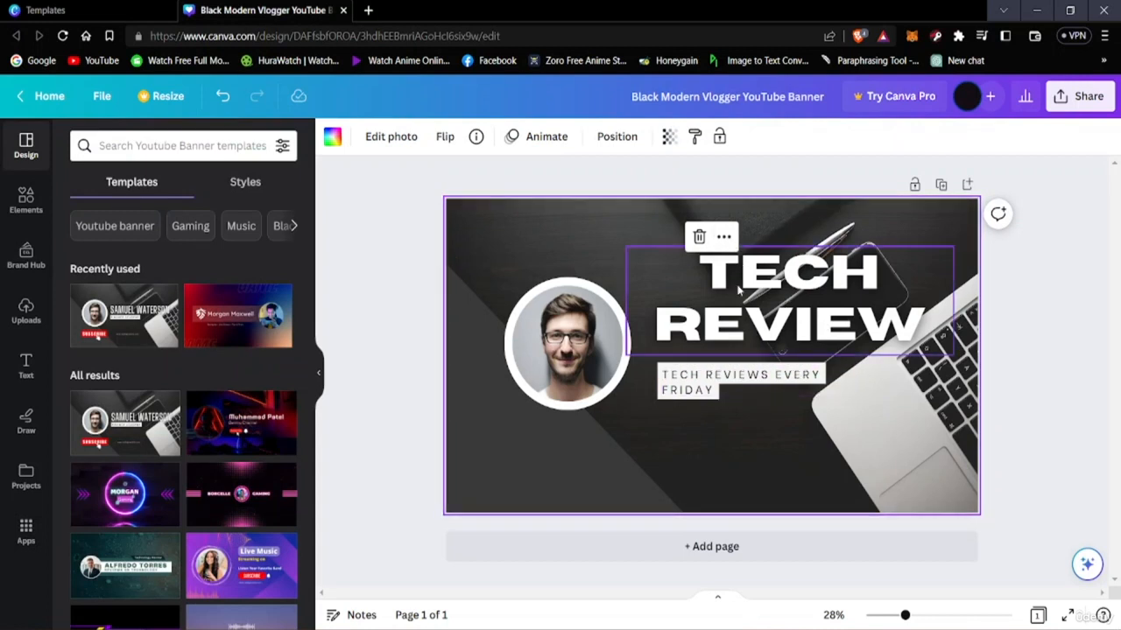
Move the TECH REVIEW heading slightly down and left, closer to the subtitle.
{"action": "mouse_move", "coordinate": [731, 291]}
{"action": "left_mouse_down"}
{"action": "mouse_move", "coordinate": [731, 277]}
{"action": "mouse_move", "coordinate": [723, 295]}
{"action": "left_mouse_up"}
{"action": "left_click", "coordinate": [708, 423]}
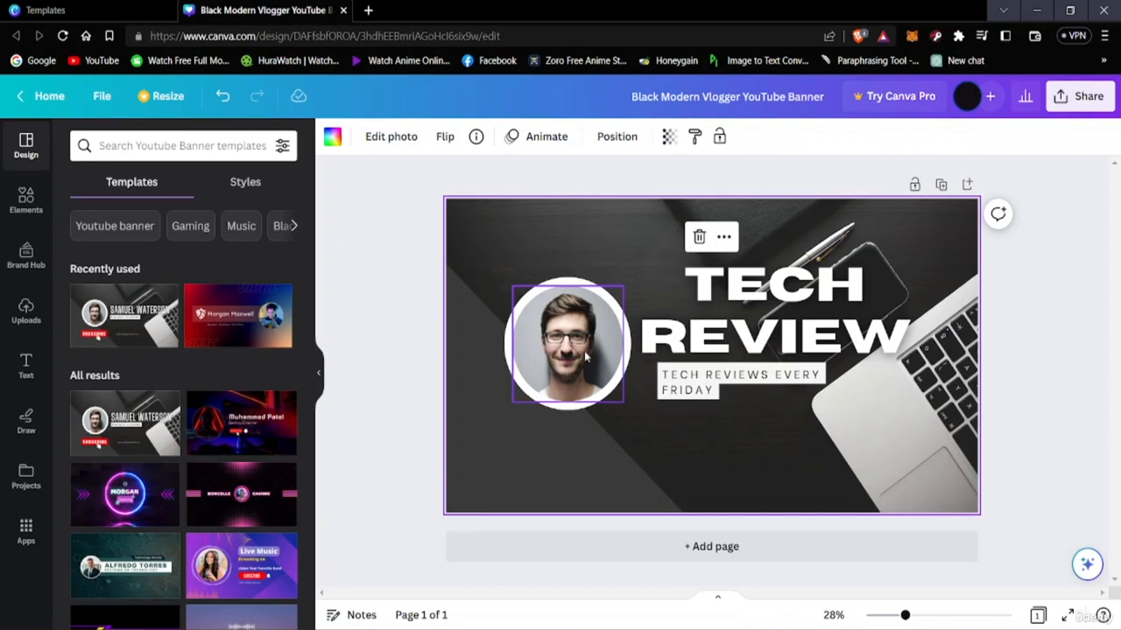
Reposition the dark grey diagonal shape so it covers the banner's lower-left corner behind the portrait.
{"action": "left_click", "coordinate": [536, 462]}
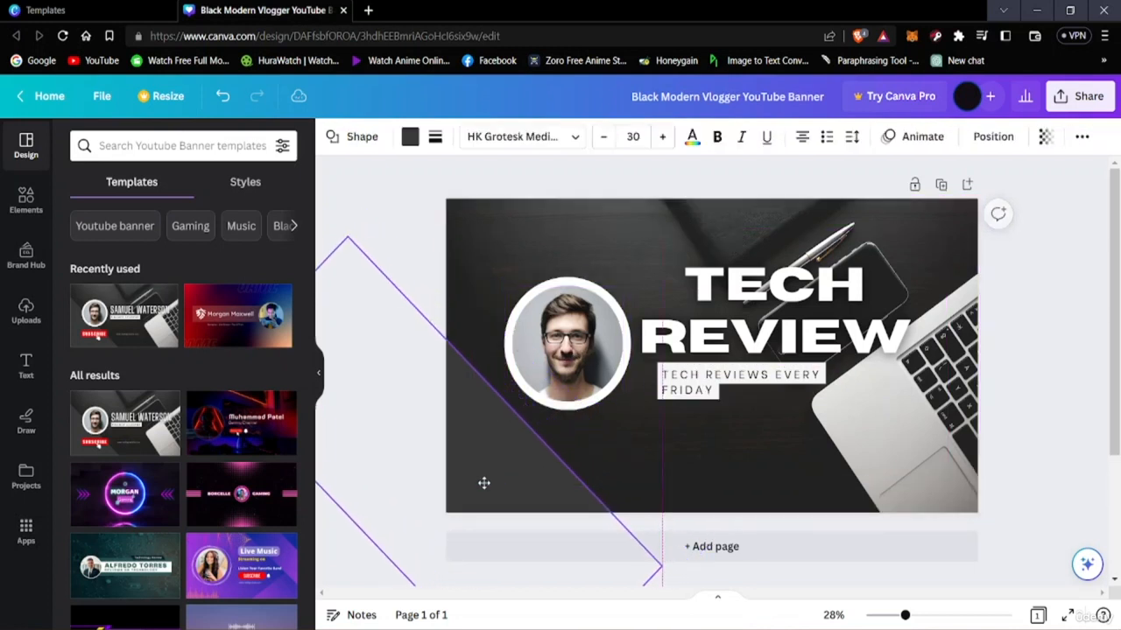
{"action": "left_click_drag", "start_coordinate": [511, 476], "coordinate": [552, 450]}
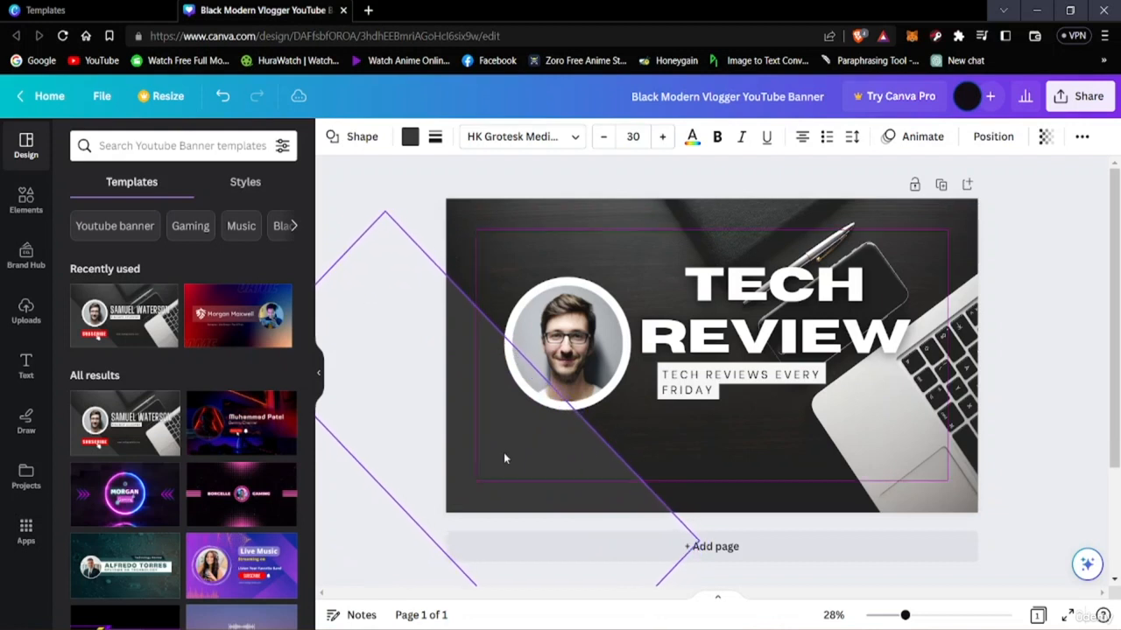
{"action": "right_click", "coordinate": [504, 452]}
{"action": "left_click", "coordinate": [478, 423]}
{"action": "mouse_move", "coordinate": [577, 456]}
{"action": "left_mouse_down"}
{"action": "mouse_move", "coordinate": [535, 488]}
{"action": "mouse_move", "coordinate": [603, 422]}
{"action": "mouse_move", "coordinate": [565, 468]}
{"action": "mouse_move", "coordinate": [587, 465]}
{"action": "left_mouse_up"}
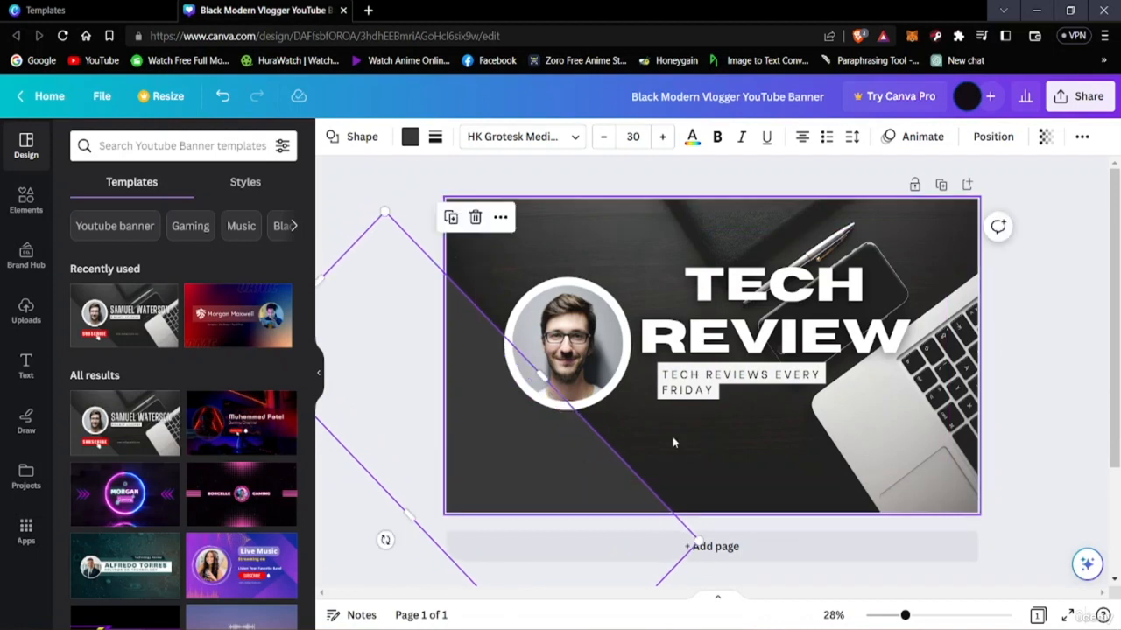
{"action": "left_click", "coordinate": [596, 465]}
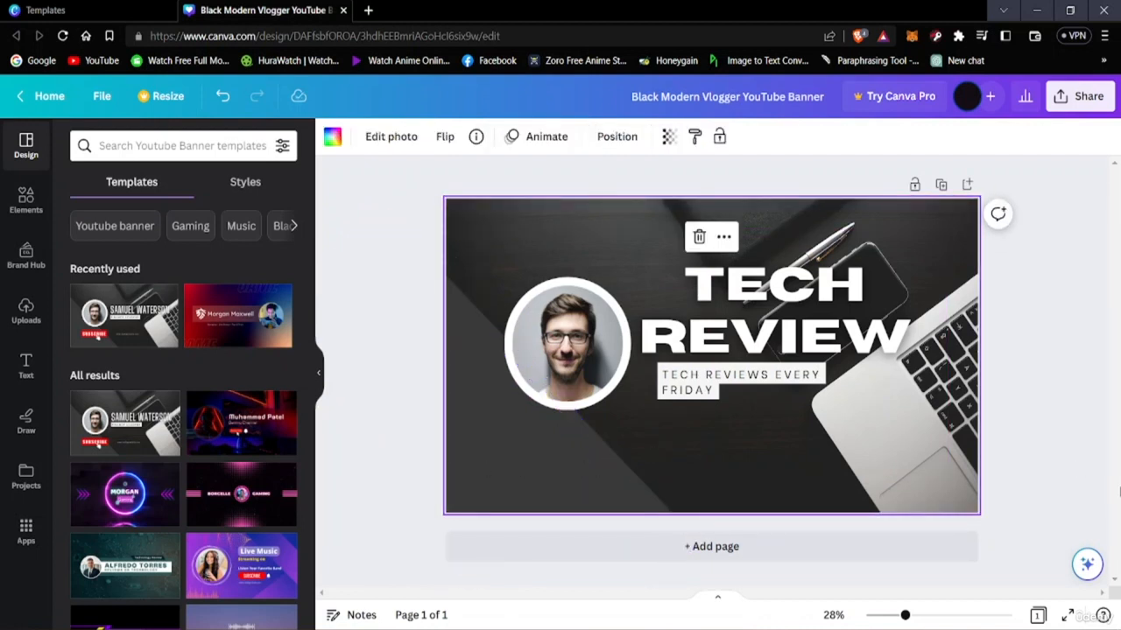
{"action": "left_click", "coordinate": [528, 445]}
{"action": "mouse_move", "coordinate": [528, 444]}
{"action": "left_mouse_down"}
{"action": "mouse_move", "coordinate": [535, 437]}
{"action": "mouse_move", "coordinate": [525, 443]}
{"action": "left_mouse_up"}
{"action": "left_click", "coordinate": [510, 422]}
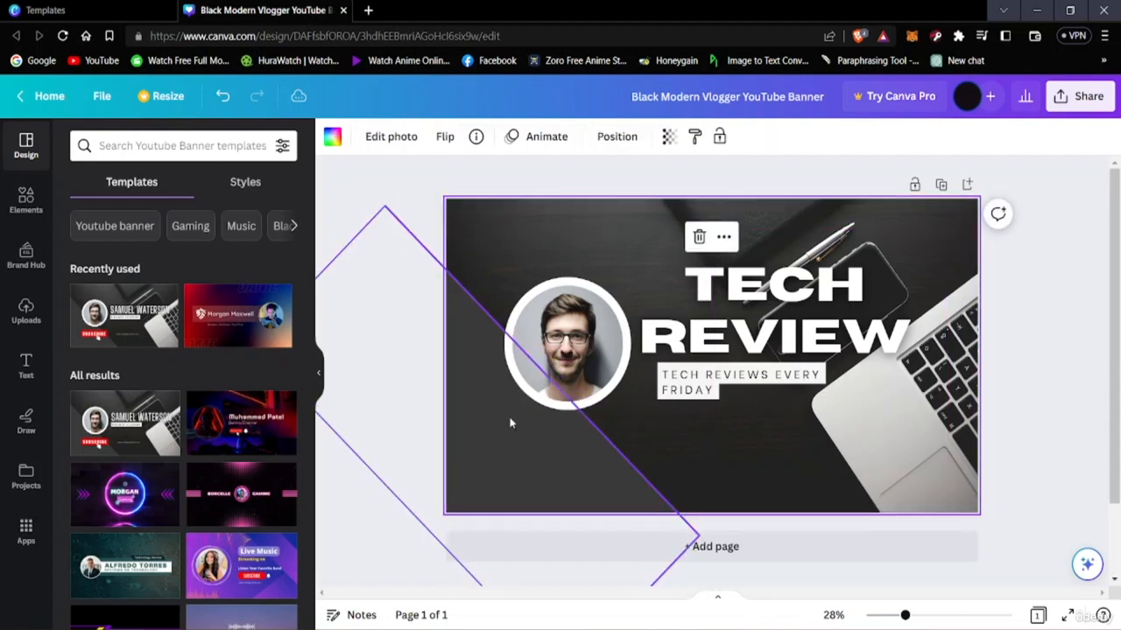
Delete the portrait image from the circular frame while keeping the frame itself.
{"action": "left_click", "coordinate": [545, 325]}
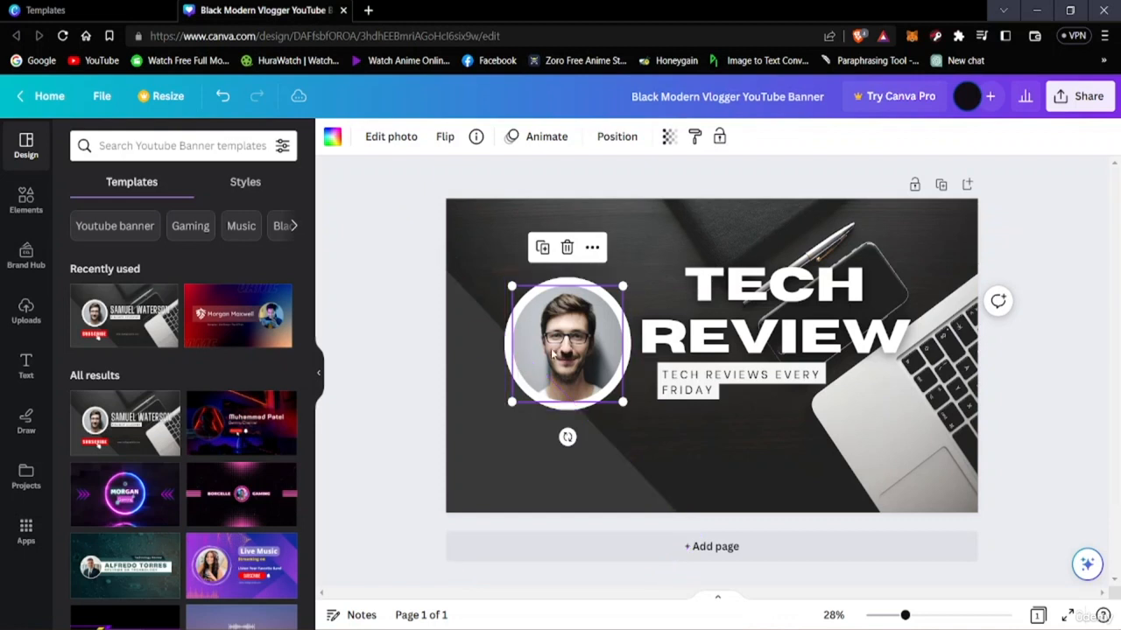
{"action": "right_click", "coordinate": [569, 331]}
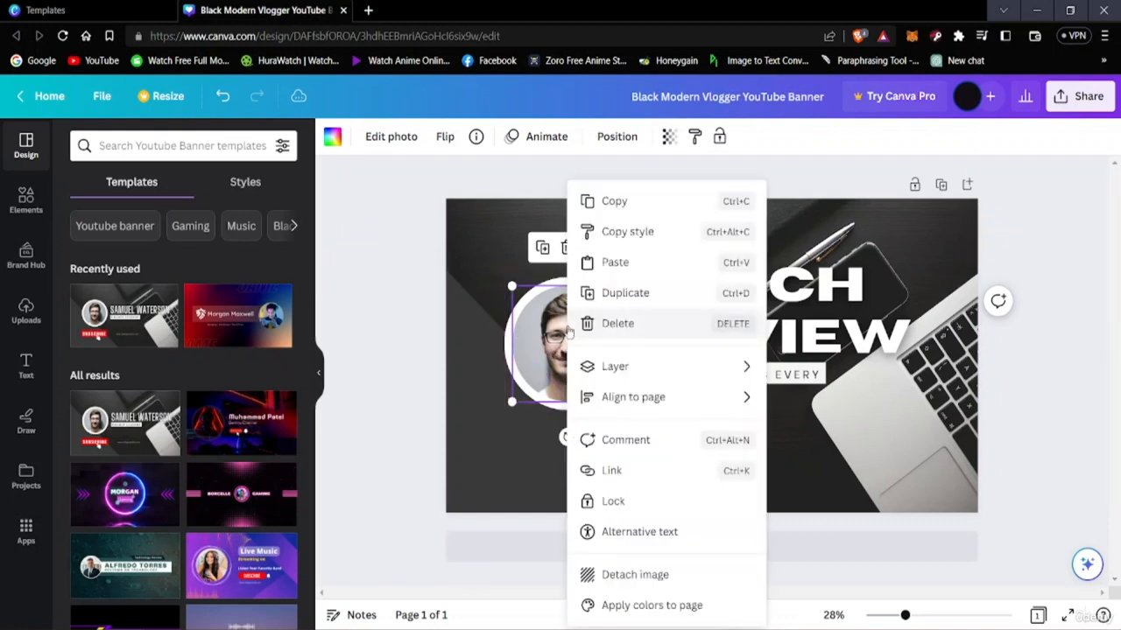
{"action": "left_click", "coordinate": [560, 331]}
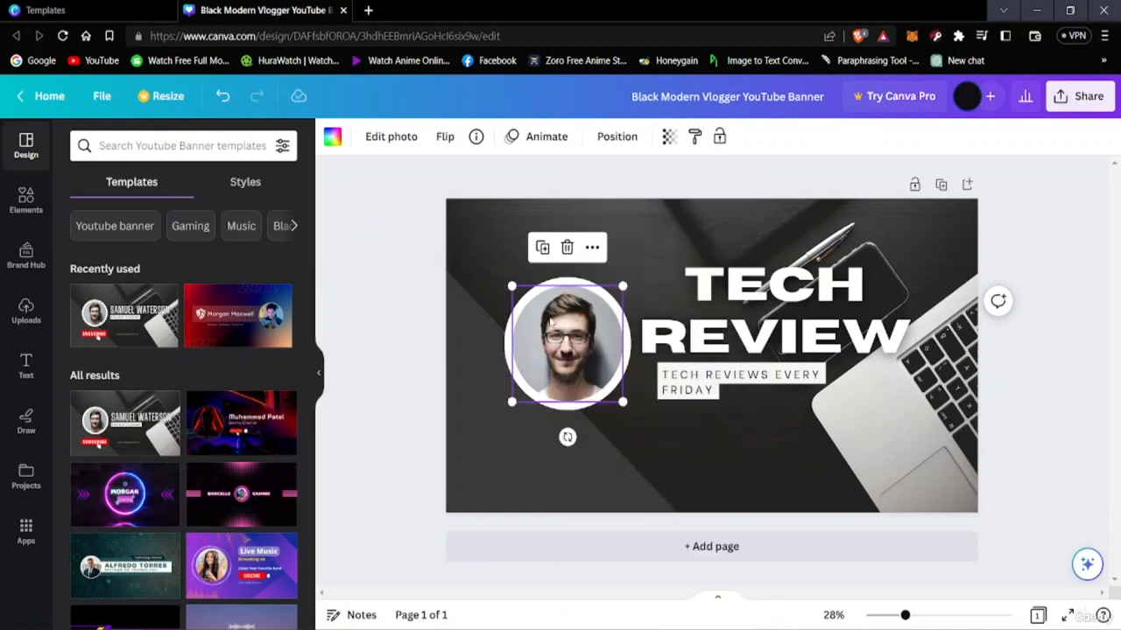
{"action": "mouse_move", "coordinate": [567, 326]}
{"action": "left_mouse_down"}
{"action": "mouse_move", "coordinate": [575, 364]}
{"action": "mouse_move", "coordinate": [565, 327]}
{"action": "left_mouse_up"}
{"action": "left_click", "coordinate": [561, 253]}
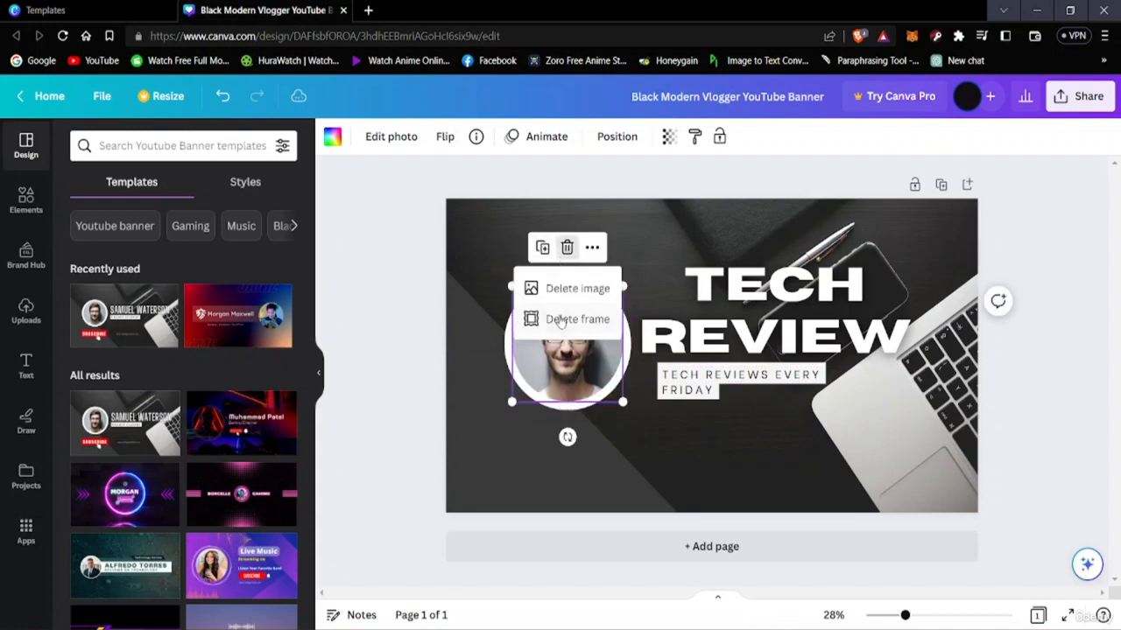
{"action": "left_click", "coordinate": [558, 312]}
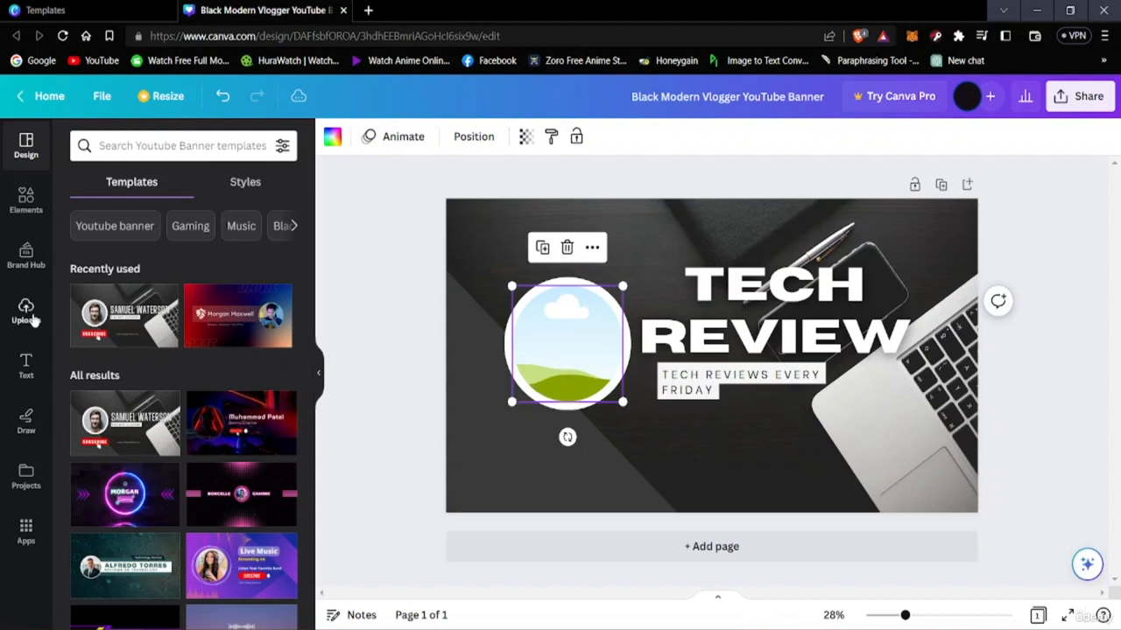
Place the uploaded round black-and-white logo inside the empty circular frame.
{"action": "left_click", "coordinate": [26, 313]}
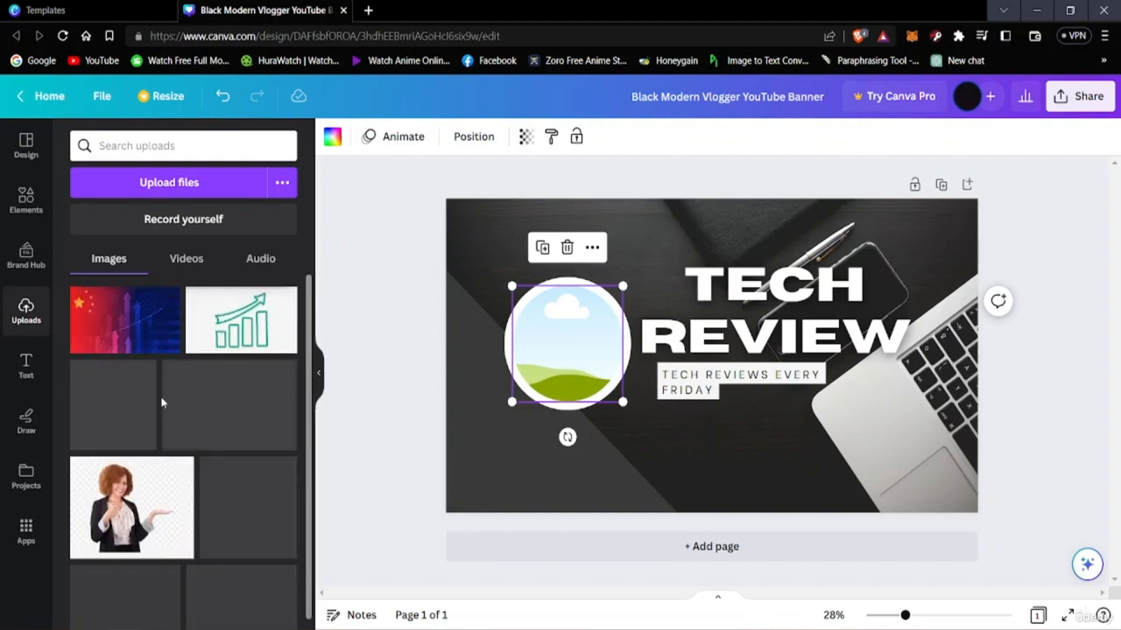
{"action": "scroll", "coordinate": [139, 413], "scroll_direction": "down", "scroll_amount": 1}
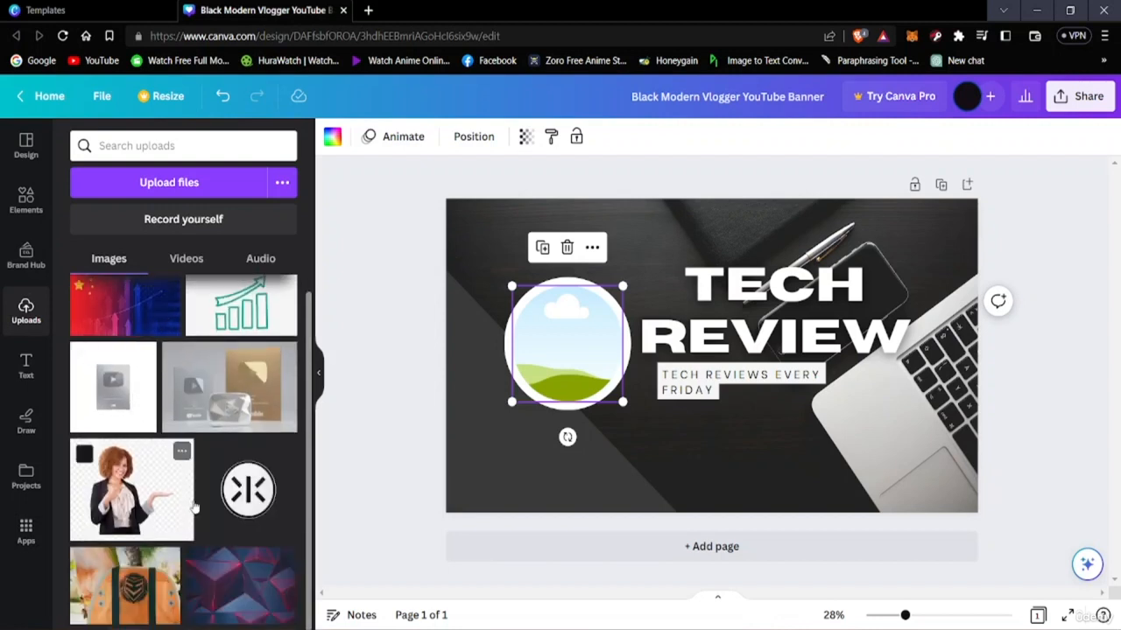
{"action": "left_click", "coordinate": [247, 488]}
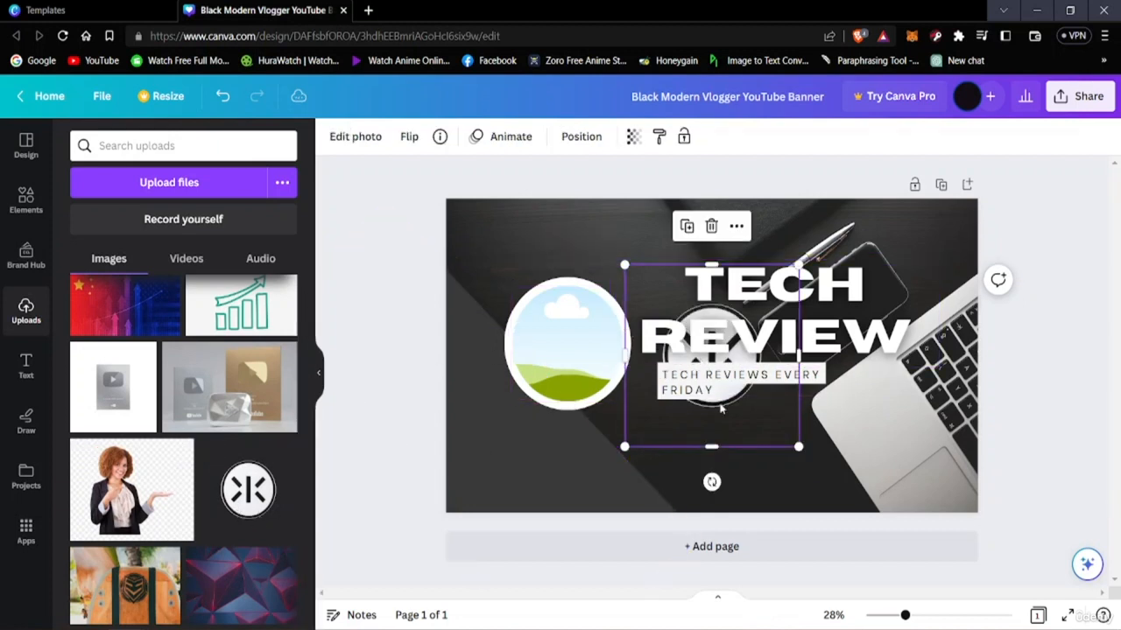
{"action": "left_click_drag", "start_coordinate": [711, 408], "coordinate": [560, 401]}
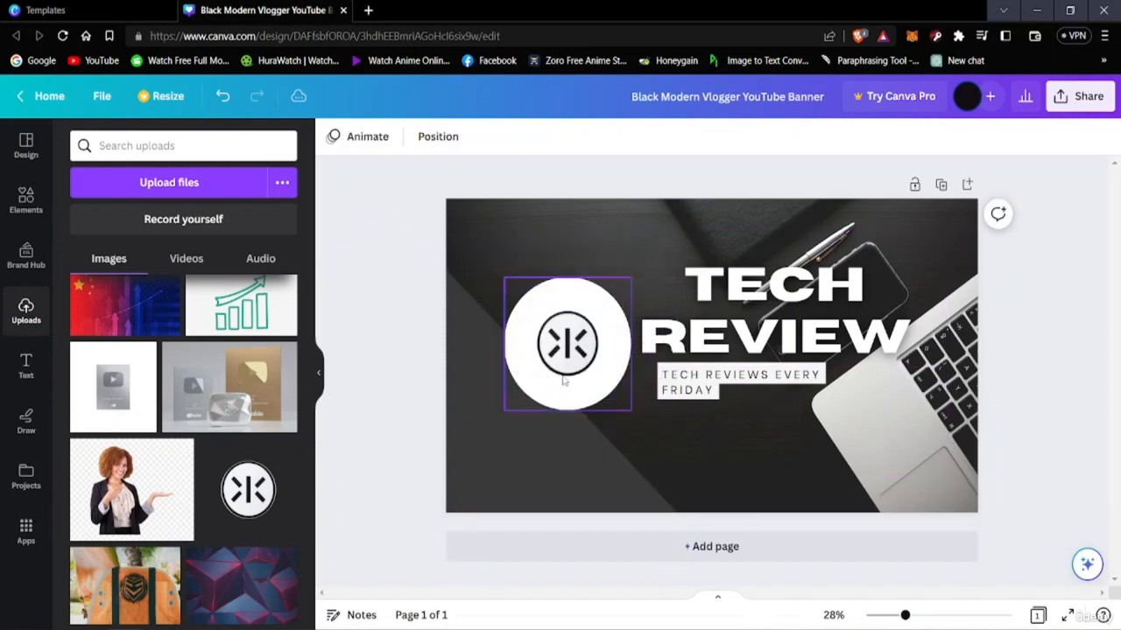
Enlarge the logo in the circular frame and center it so it fills the white circle.
{"action": "left_click", "coordinate": [582, 343]}
{"action": "mouse_move", "coordinate": [581, 344]}
{"action": "left_mouse_down"}
{"action": "mouse_move", "coordinate": [564, 348]}
{"action": "mouse_move", "coordinate": [576, 354]}
{"action": "left_mouse_up"}
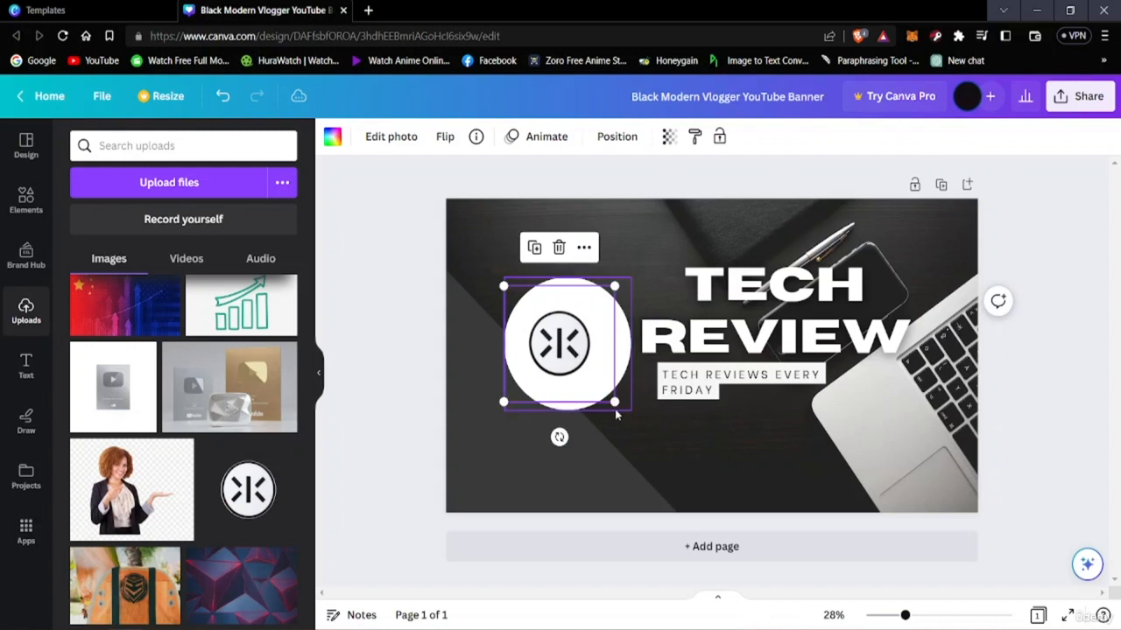
{"action": "left_click_drag", "start_coordinate": [611, 399], "coordinate": [661, 451]}
{"action": "left_click_drag", "start_coordinate": [582, 383], "coordinate": [562, 354]}
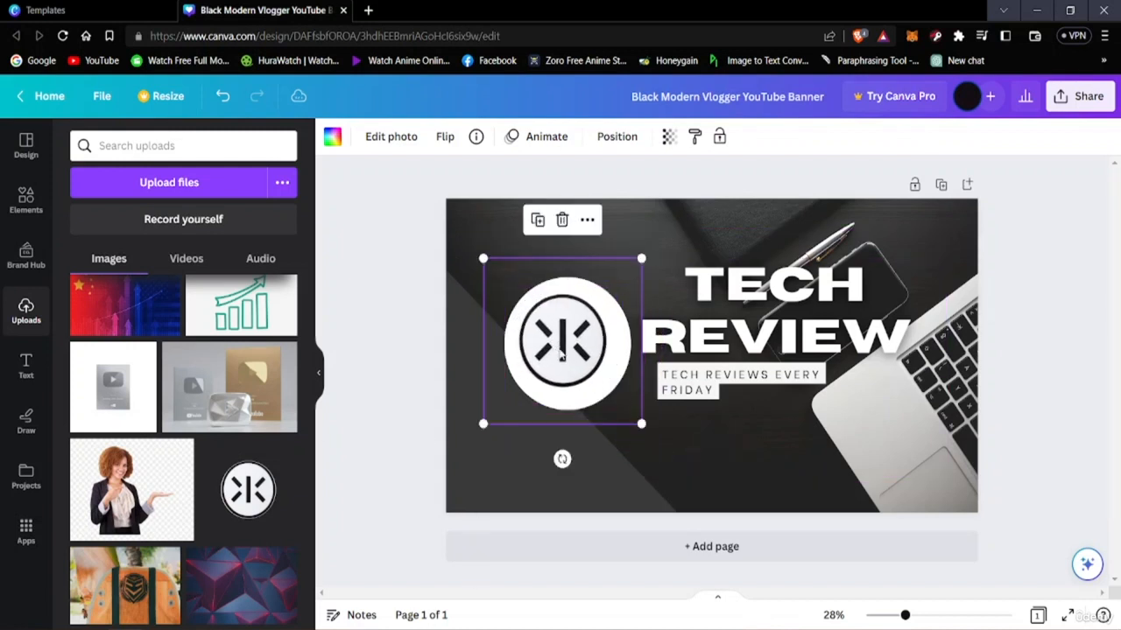
{"action": "left_click_drag", "start_coordinate": [639, 425], "coordinate": [696, 481]}
{"action": "left_click_drag", "start_coordinate": [625, 401], "coordinate": [602, 374]}
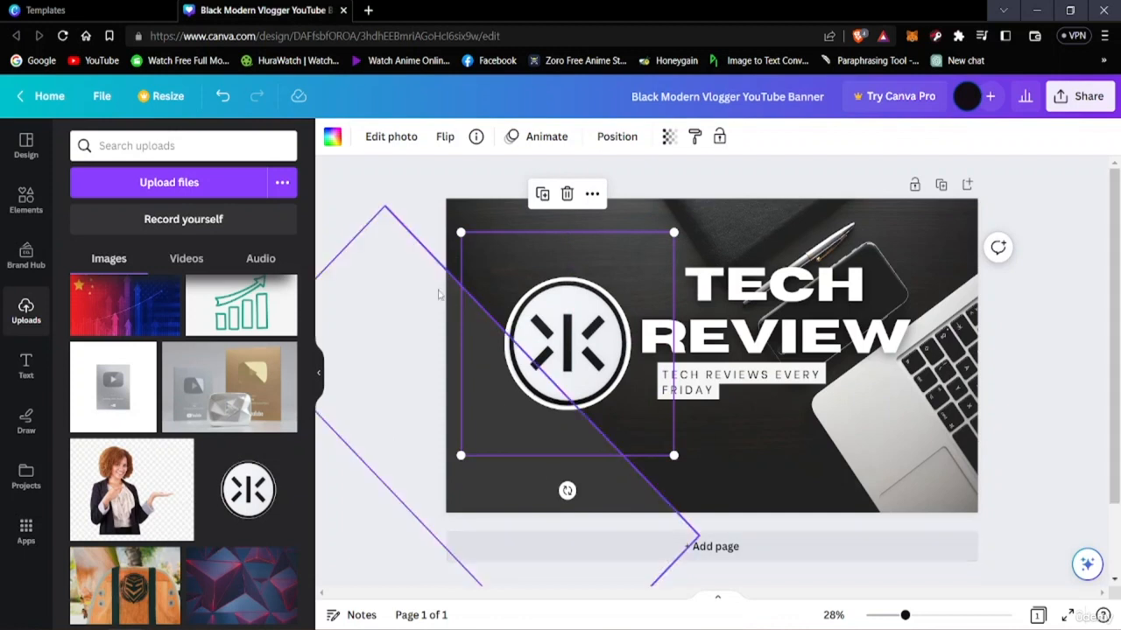
{"action": "left_click", "coordinate": [405, 195]}
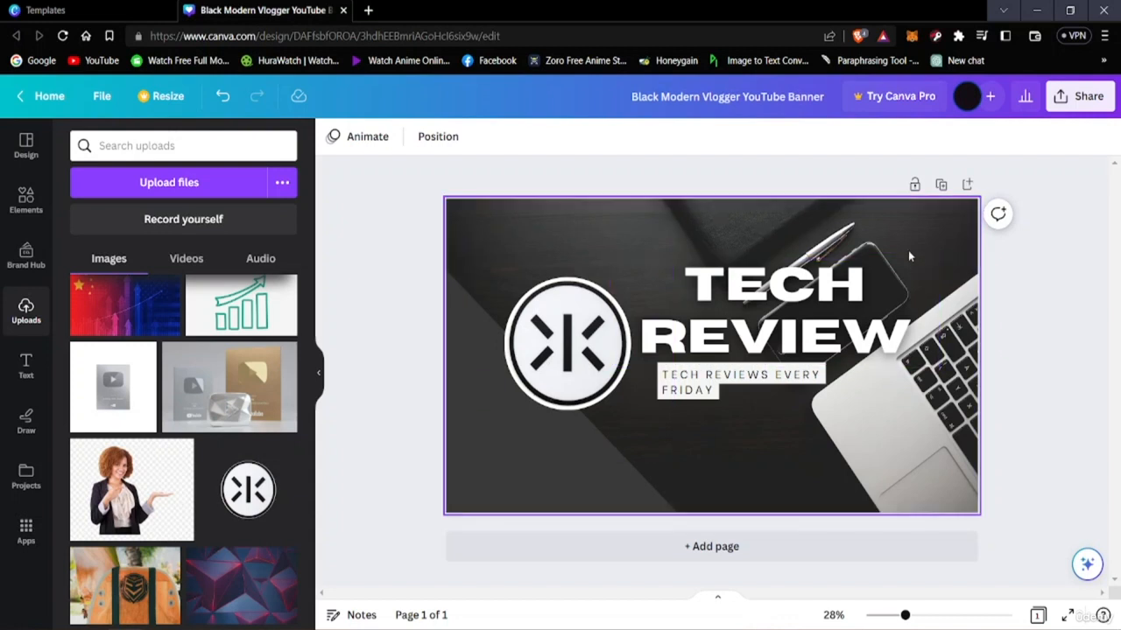
Shift the dark grey diagonal shape upward on the banner and add a second, blank page.
{"action": "left_click", "coordinate": [962, 217]}
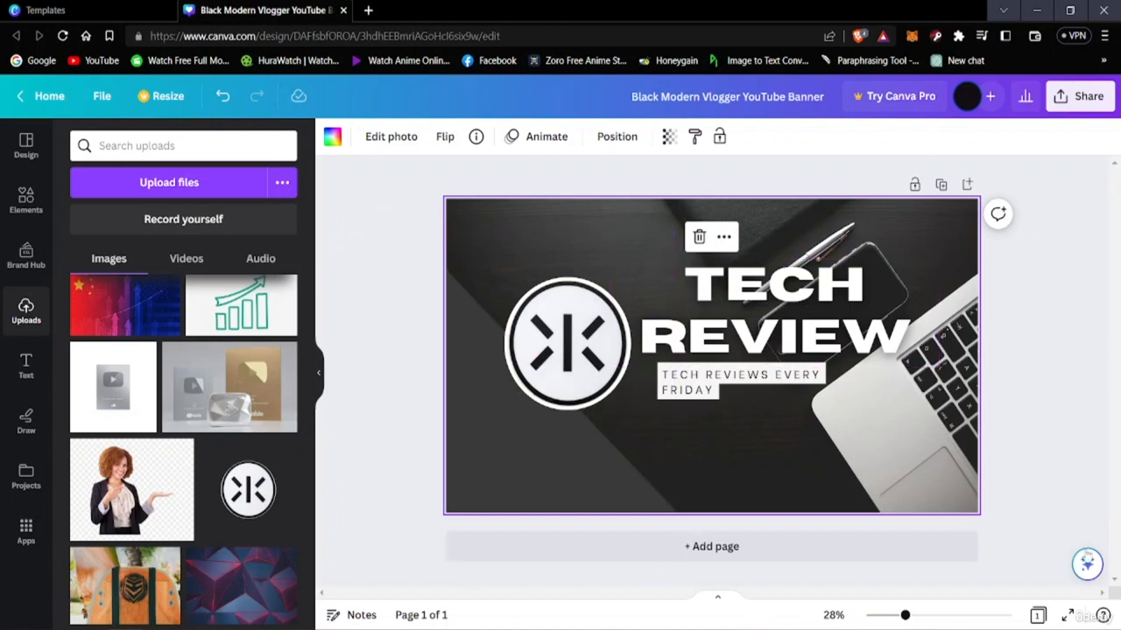
{"action": "left_click_drag", "start_coordinate": [540, 476], "coordinate": [561, 390]}
{"action": "left_click", "coordinate": [776, 549]}
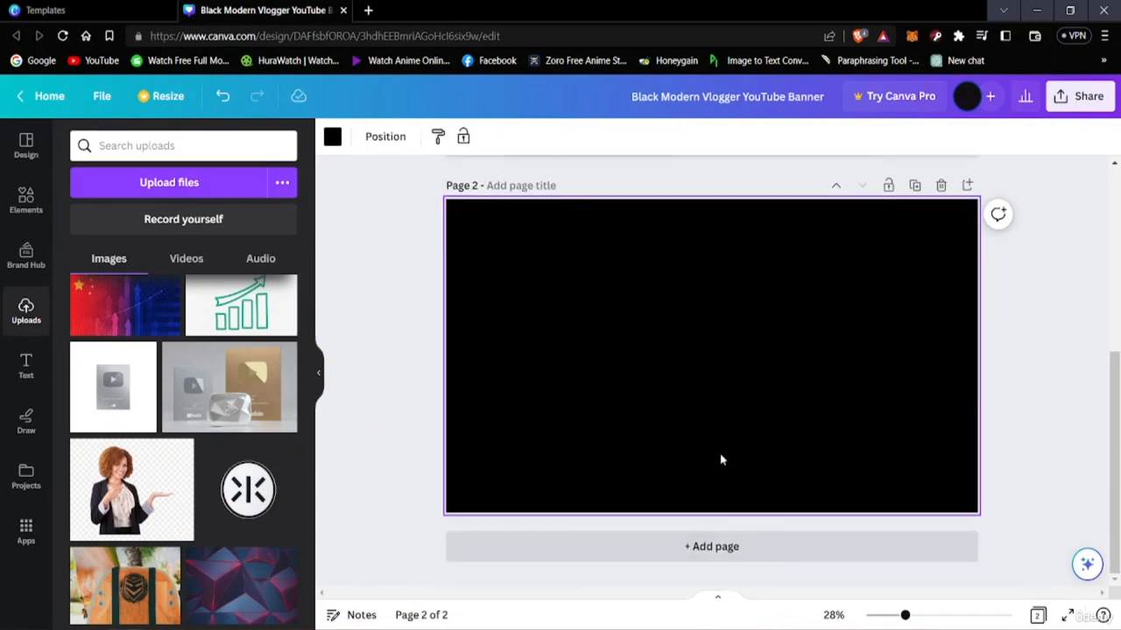
{"action": "scroll", "coordinate": [770, 490], "scroll_direction": "up", "scroll_amount": 4}
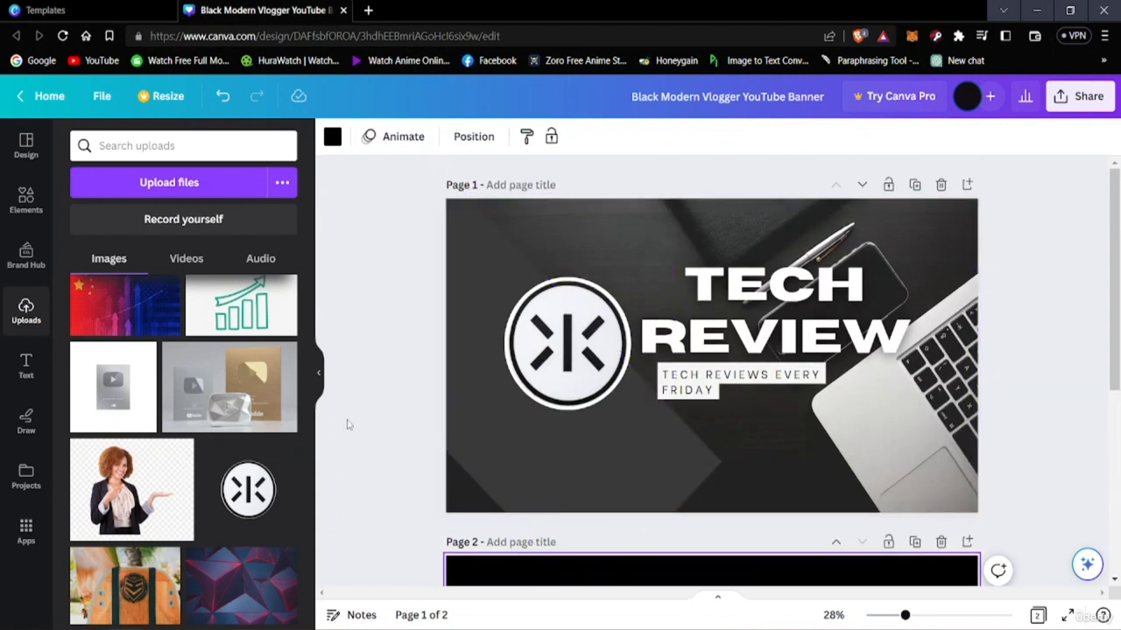
Move the dark grey diagonal shape on page 1 back down and left over the lower-left corner.
{"action": "left_click", "coordinate": [511, 421]}
{"action": "left_click_drag", "start_coordinate": [520, 478], "coordinate": [488, 523]}
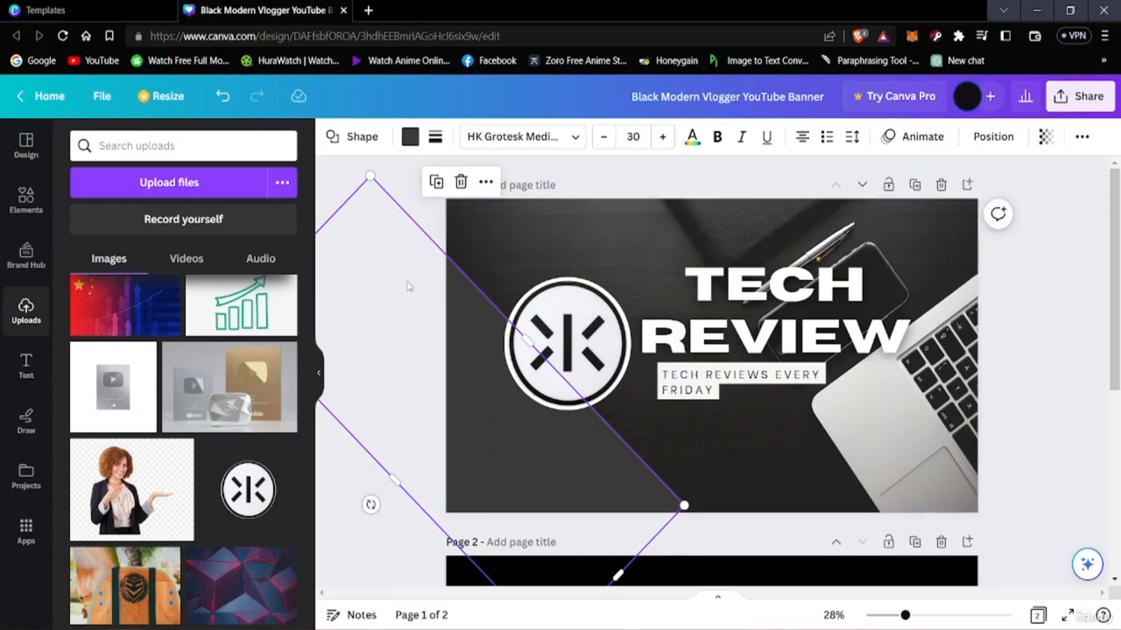
{"action": "right_click", "coordinate": [429, 267]}
{"action": "left_click", "coordinate": [394, 430]}
Duplicate the dark grey diagonal shape on page 1.
{"action": "left_click", "coordinate": [483, 420]}
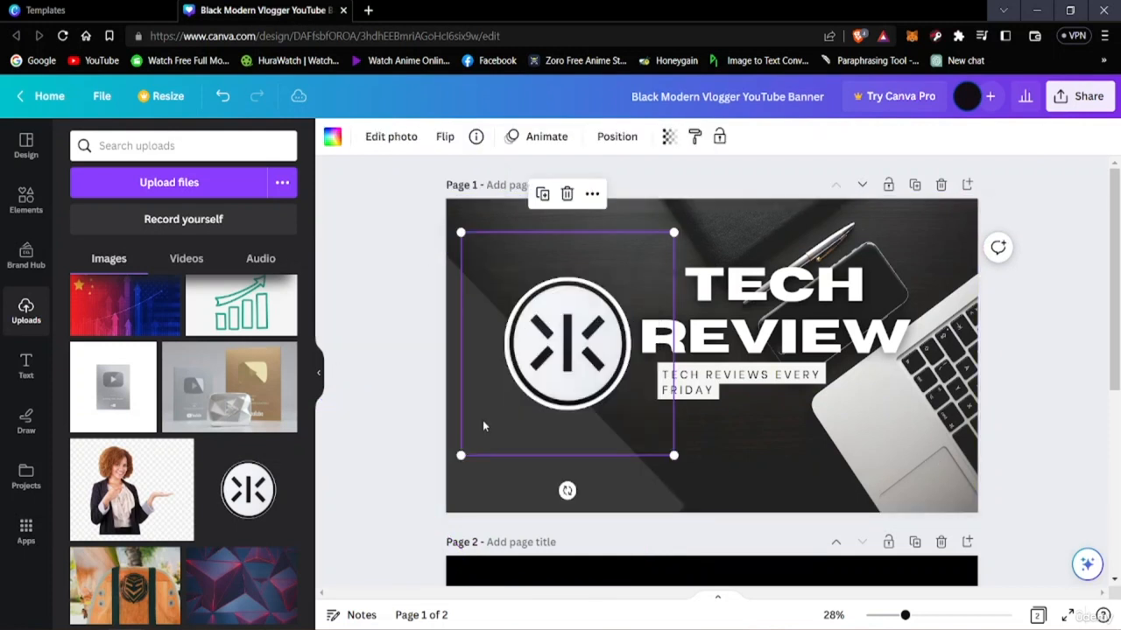
{"action": "right_click", "coordinate": [482, 421]}
{"action": "left_click", "coordinate": [460, 477]}
{"action": "right_click", "coordinate": [462, 483]}
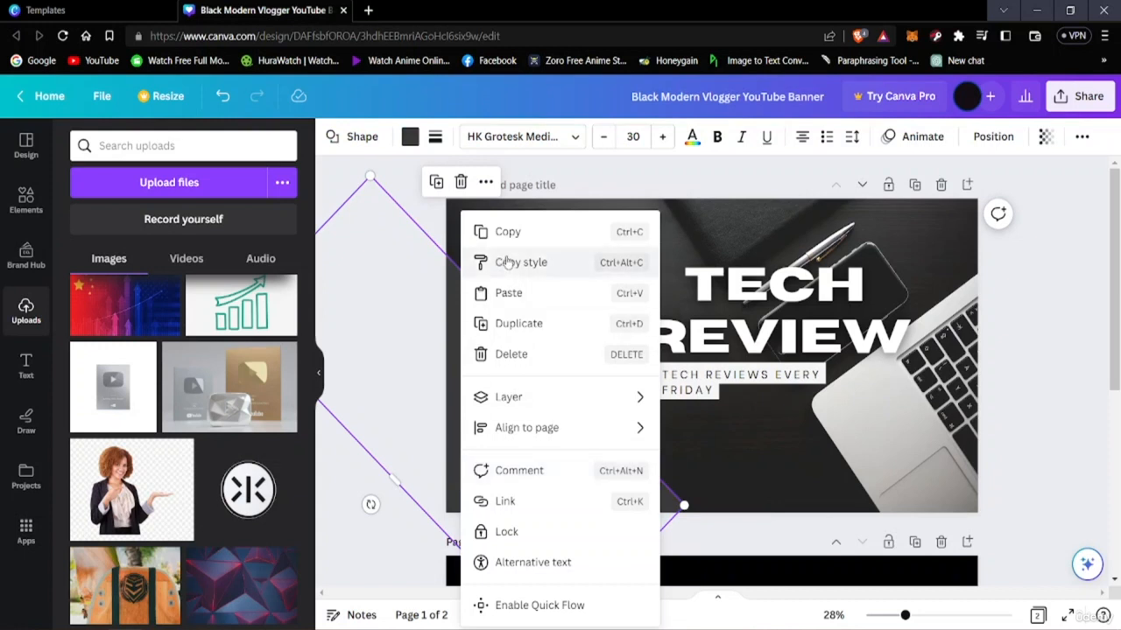
{"action": "left_click", "coordinate": [503, 324]}
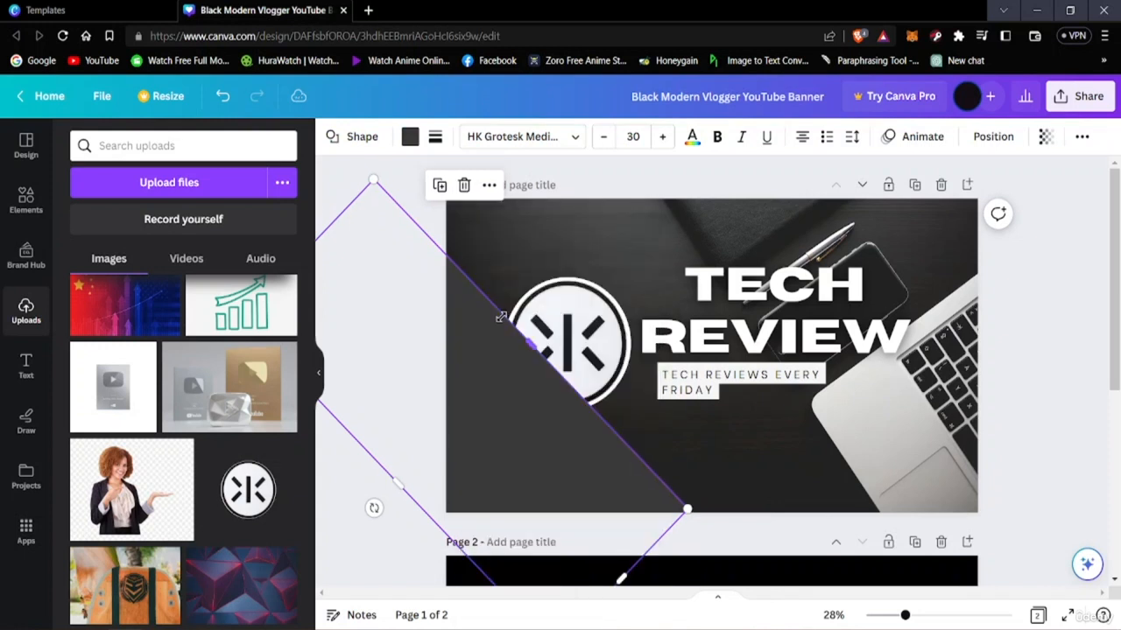
Move a copy of the dark grey diagonal shape from the lower-left area to the upper-right part of page 1.
{"action": "mouse_move", "coordinate": [525, 440]}
{"action": "left_mouse_down"}
{"action": "mouse_move", "coordinate": [573, 400]}
{"action": "mouse_move", "coordinate": [720, 382]}
{"action": "mouse_move", "coordinate": [553, 430]}
{"action": "mouse_move", "coordinate": [525, 471]}
{"action": "mouse_move", "coordinate": [552, 463]}
{"action": "mouse_move", "coordinate": [550, 425]}
{"action": "mouse_move", "coordinate": [525, 418]}
{"action": "left_mouse_up"}
{"action": "right_click", "coordinate": [509, 391]}
{"action": "left_click", "coordinate": [487, 390]}
{"action": "left_click_drag", "start_coordinate": [533, 359], "coordinate": [523, 464]}
{"action": "left_click_drag", "start_coordinate": [450, 417], "coordinate": [858, 323]}
Widen the copied diagonal shape past the banner's upper-right corner and nudge the lower-left shape into place.
{"action": "left_click_drag", "start_coordinate": [874, 267], "coordinate": [965, 252]}
{"action": "left_click_drag", "start_coordinate": [876, 305], "coordinate": [898, 303]}
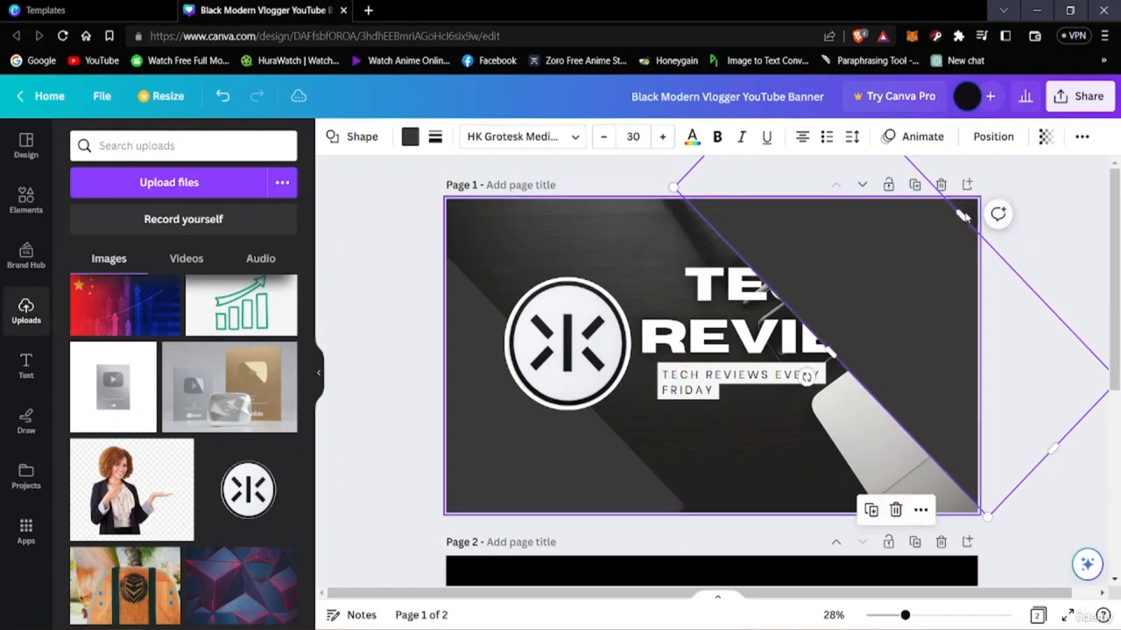
{"action": "left_click_drag", "start_coordinate": [973, 212], "coordinate": [1008, 201]}
{"action": "left_click_drag", "start_coordinate": [912, 289], "coordinate": [534, 515]}
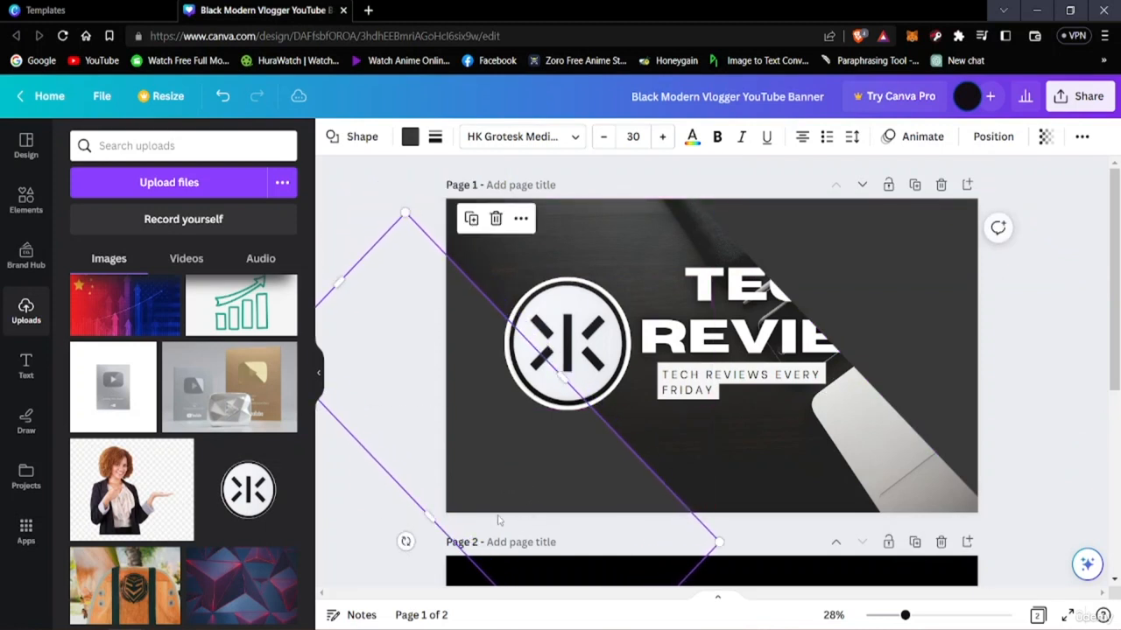
{"action": "left_click", "coordinate": [362, 546]}
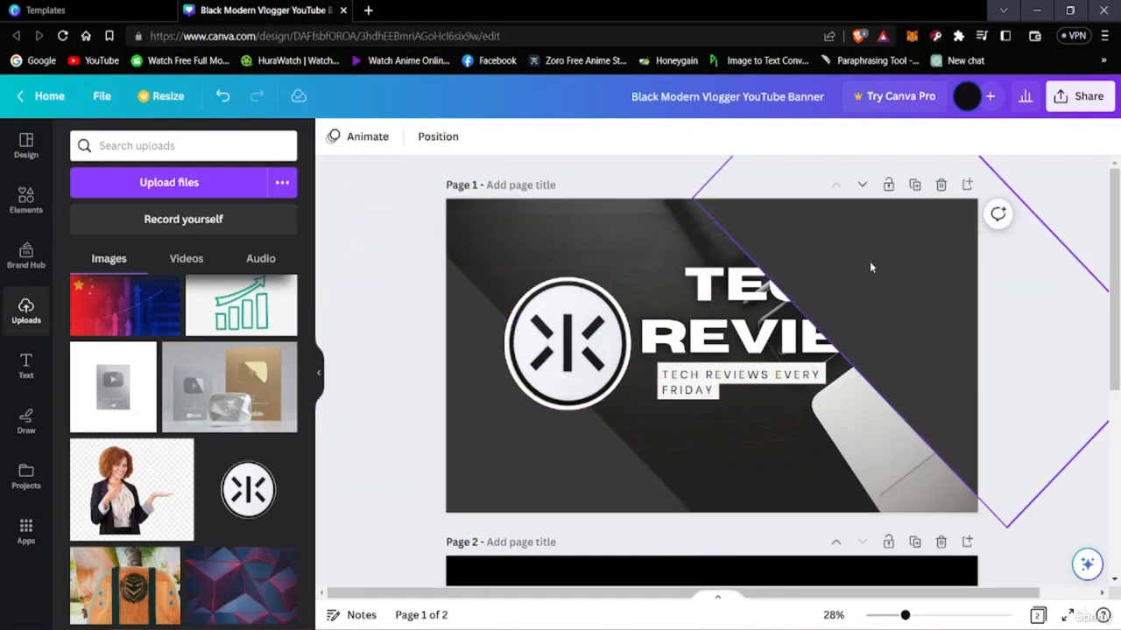
Send the upper-right diagonal shape behind the TECH REVIEW title and set its transparency to 98.
{"action": "left_click", "coordinate": [770, 291]}
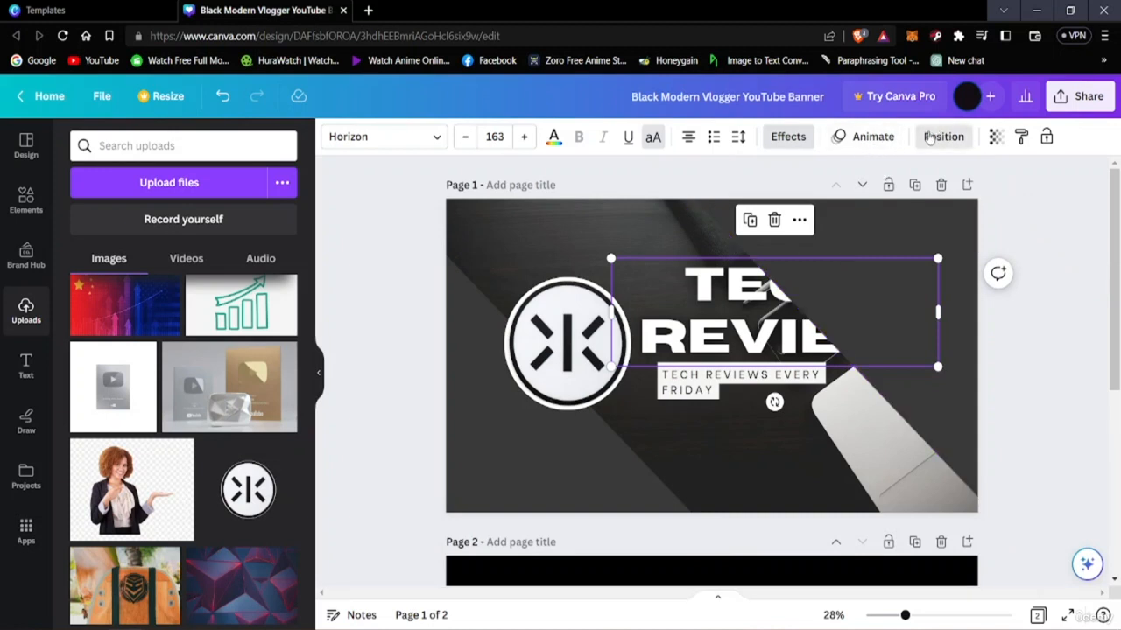
{"action": "left_click", "coordinate": [930, 138]}
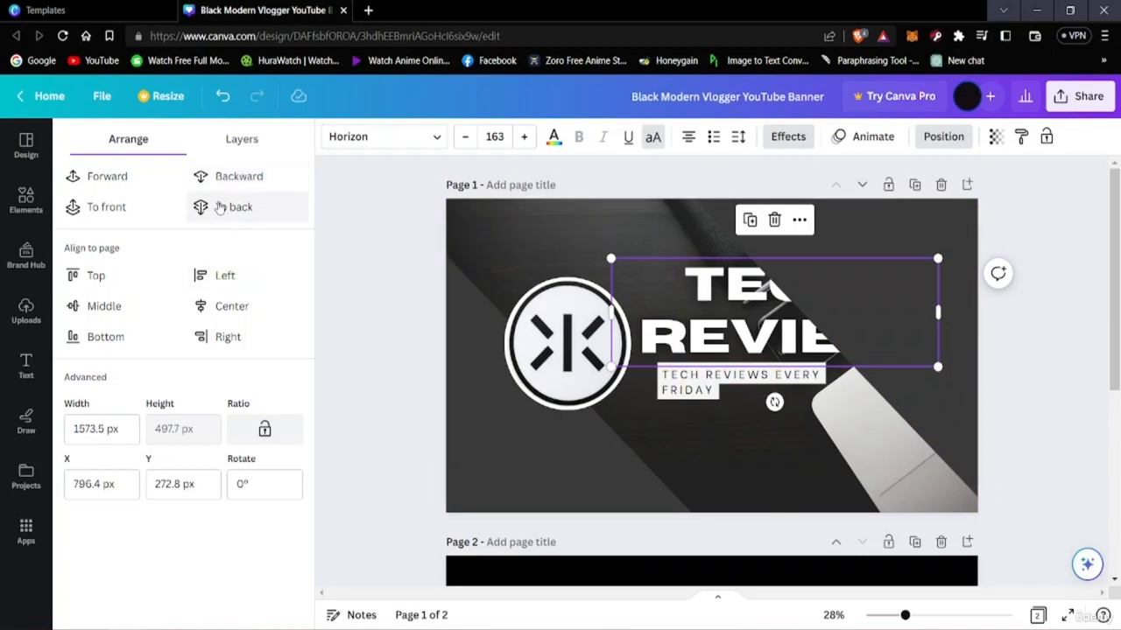
{"action": "left_click", "coordinate": [213, 205]}
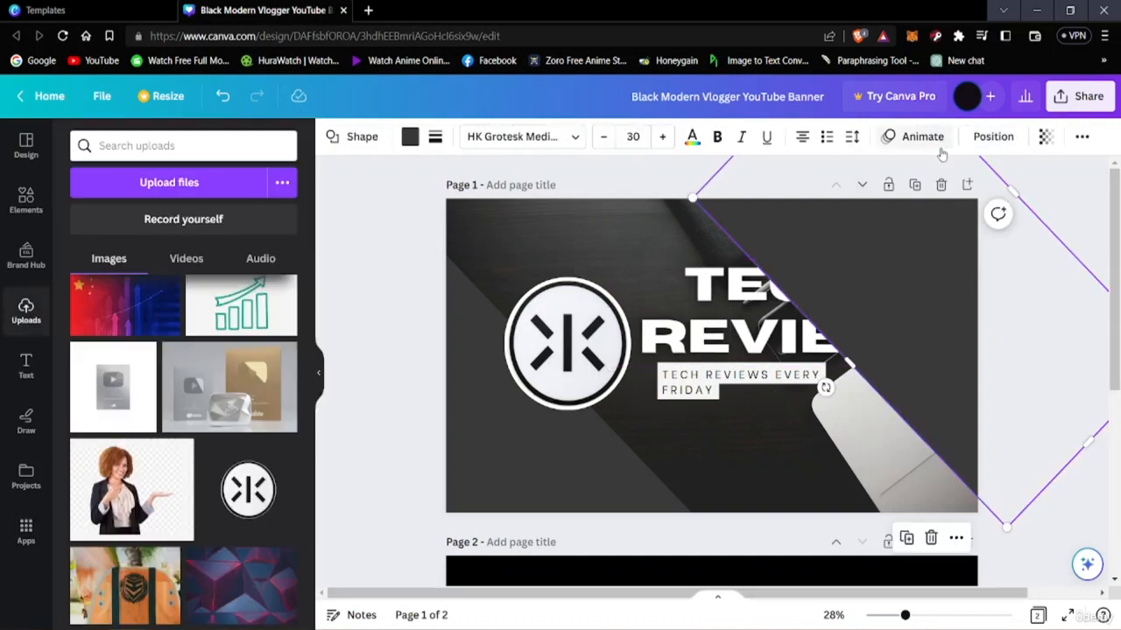
{"action": "left_click", "coordinate": [992, 139]}
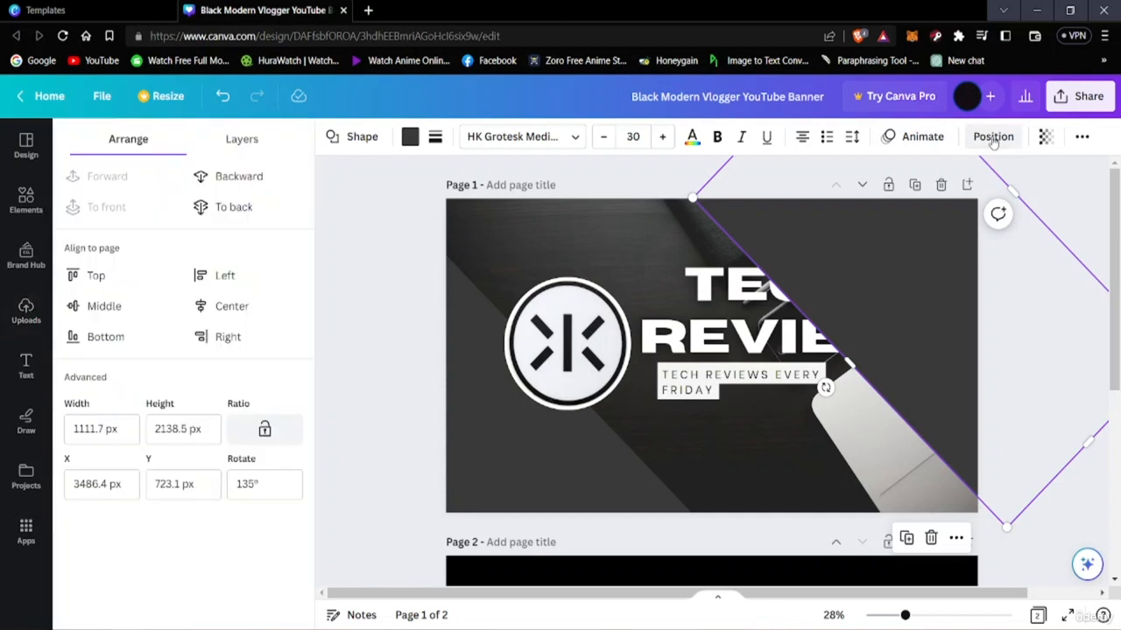
{"action": "left_click", "coordinate": [239, 178]}
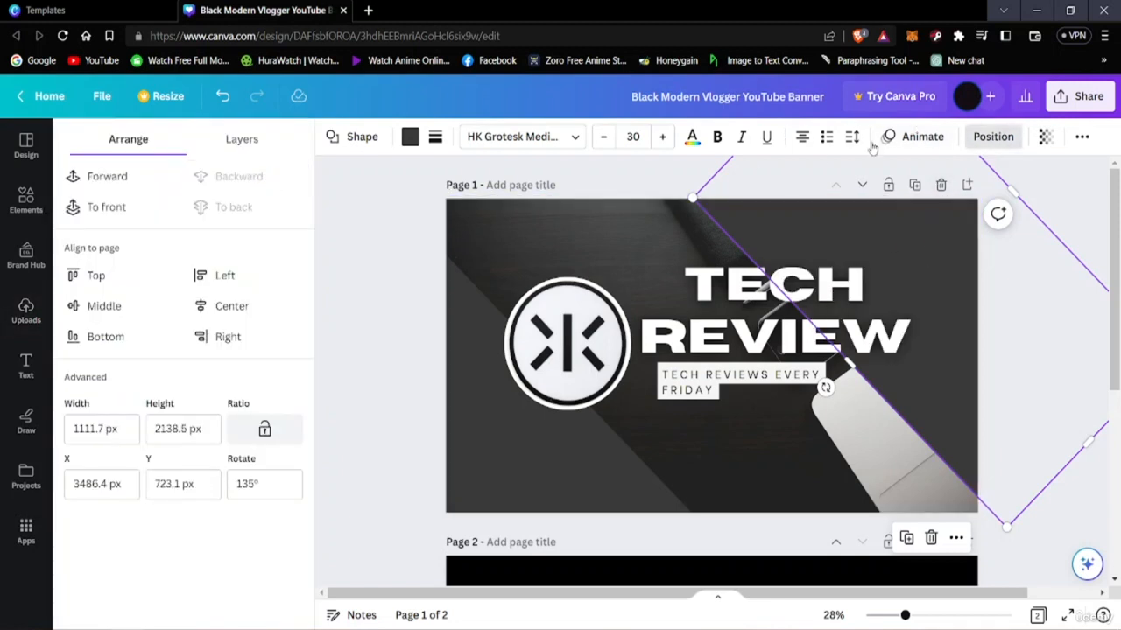
{"action": "left_click", "coordinate": [1043, 139]}
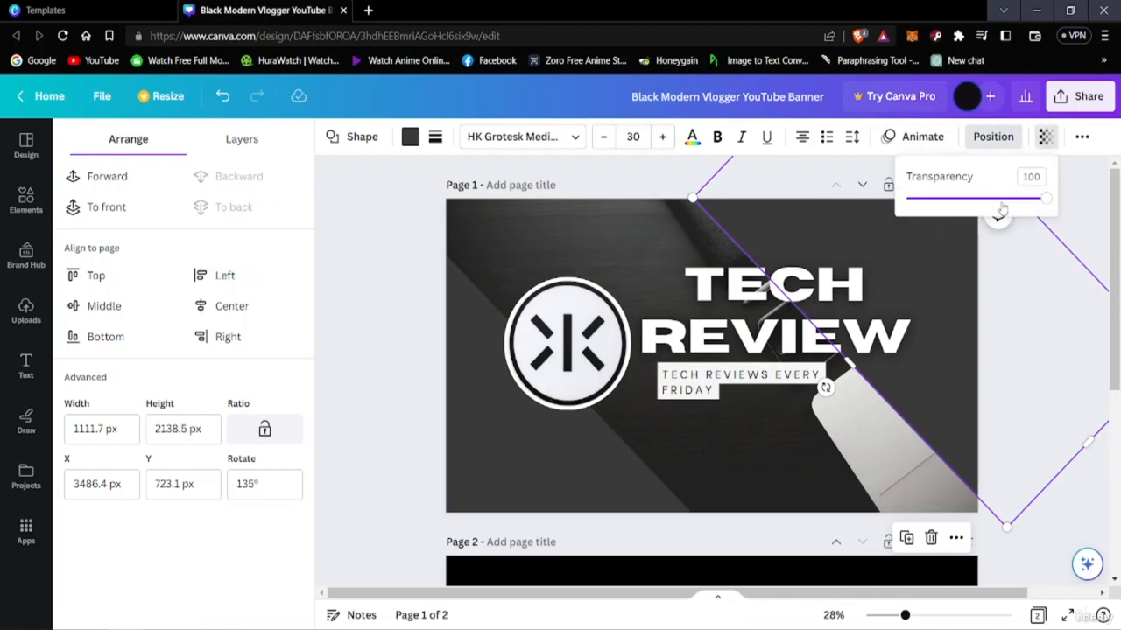
{"action": "left_click_drag", "start_coordinate": [1040, 202], "coordinate": [1047, 225]}
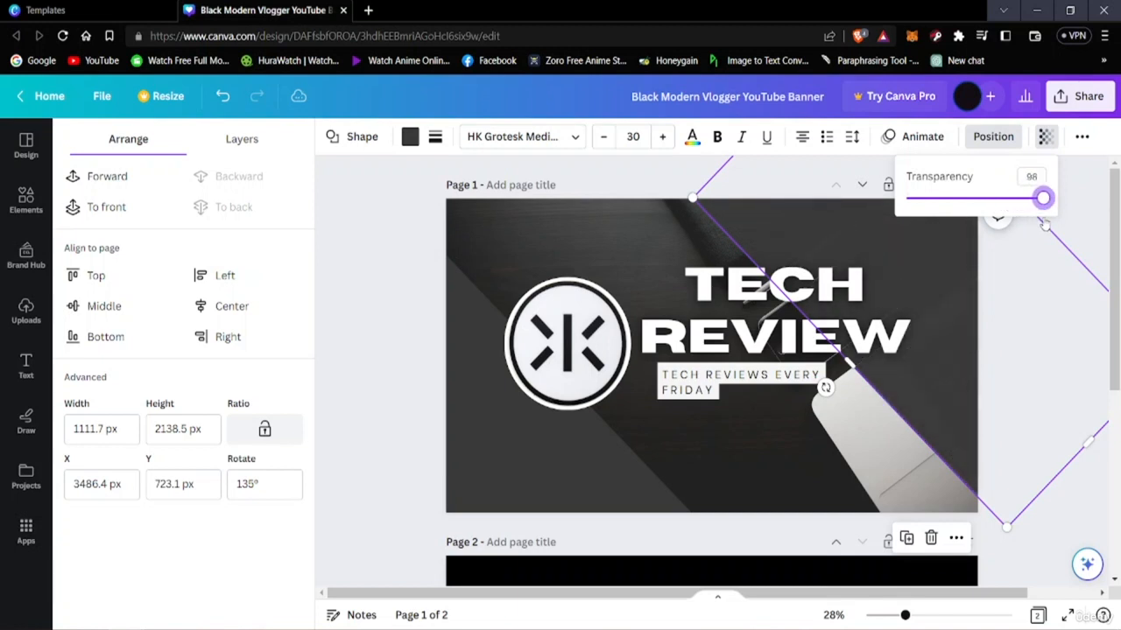
Move the upper-right diagonal shape over the laptop and enlarge it to about 1333 by 2471 px.
{"action": "left_click_drag", "start_coordinate": [938, 344], "coordinate": [867, 385]}
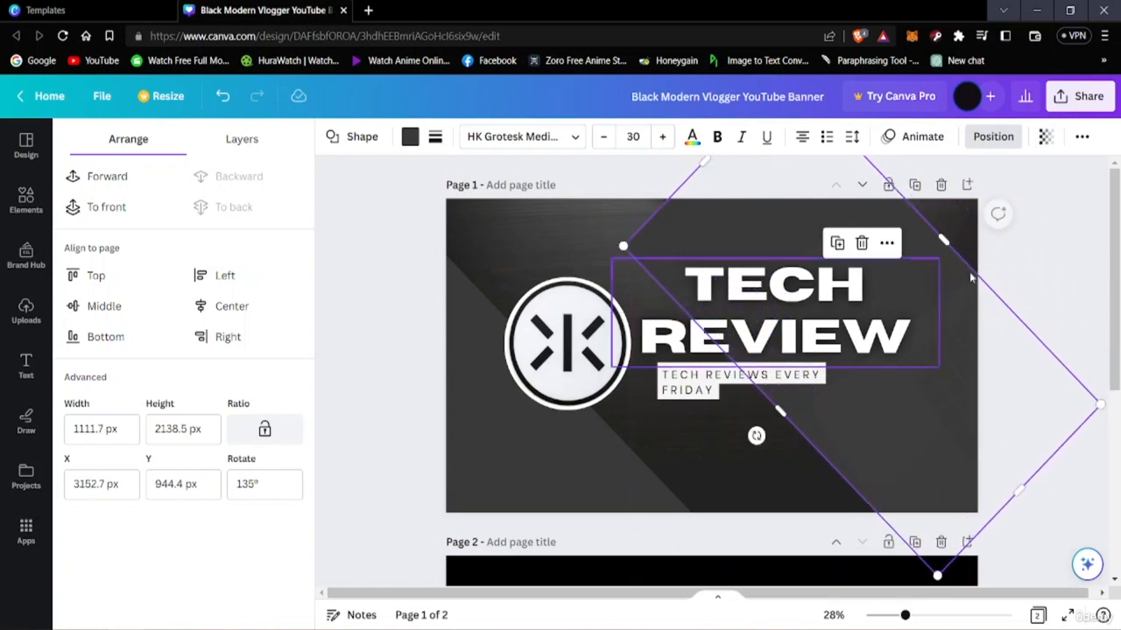
{"action": "left_click_drag", "start_coordinate": [943, 235], "coordinate": [989, 194]}
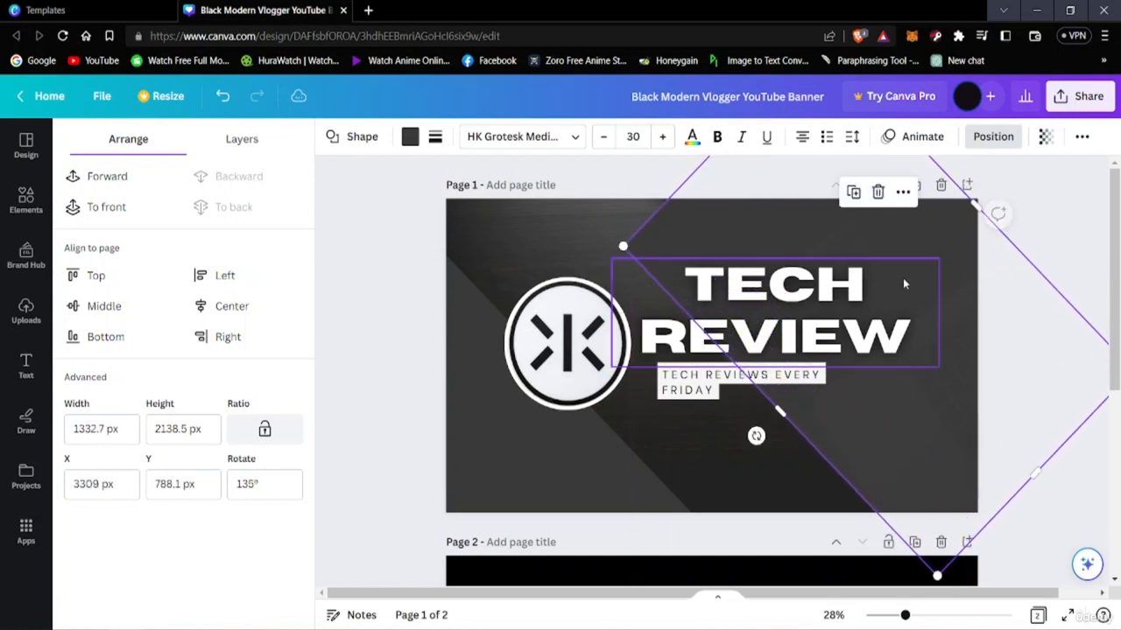
{"action": "mouse_move", "coordinate": [939, 359]}
{"action": "left_mouse_down"}
{"action": "mouse_move", "coordinate": [943, 335]}
{"action": "mouse_move", "coordinate": [931, 335]}
{"action": "mouse_move", "coordinate": [938, 348]}
{"action": "left_mouse_up"}
{"action": "left_click_drag", "start_coordinate": [1012, 454], "coordinate": [1031, 474]}
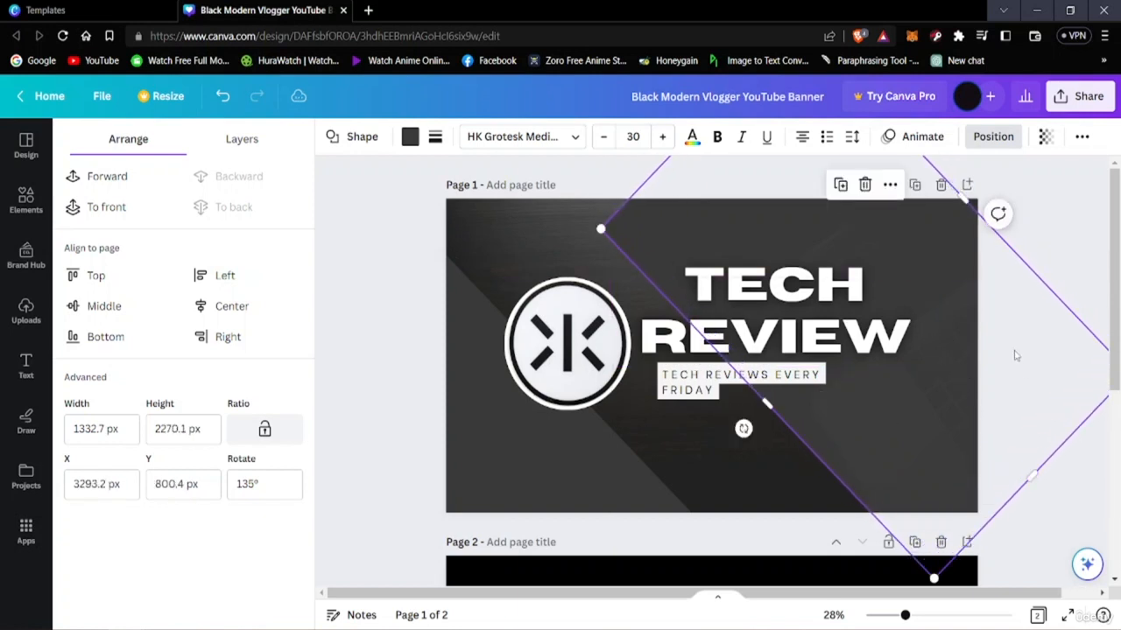
{"action": "mouse_move", "coordinate": [924, 388]}
{"action": "left_mouse_down"}
{"action": "mouse_move", "coordinate": [940, 360]}
{"action": "mouse_move", "coordinate": [921, 382]}
{"action": "left_mouse_up"}
{"action": "left_click_drag", "start_coordinate": [1032, 463], "coordinate": [1030, 475]}
{"action": "left_click_drag", "start_coordinate": [954, 465], "coordinate": [934, 453]}
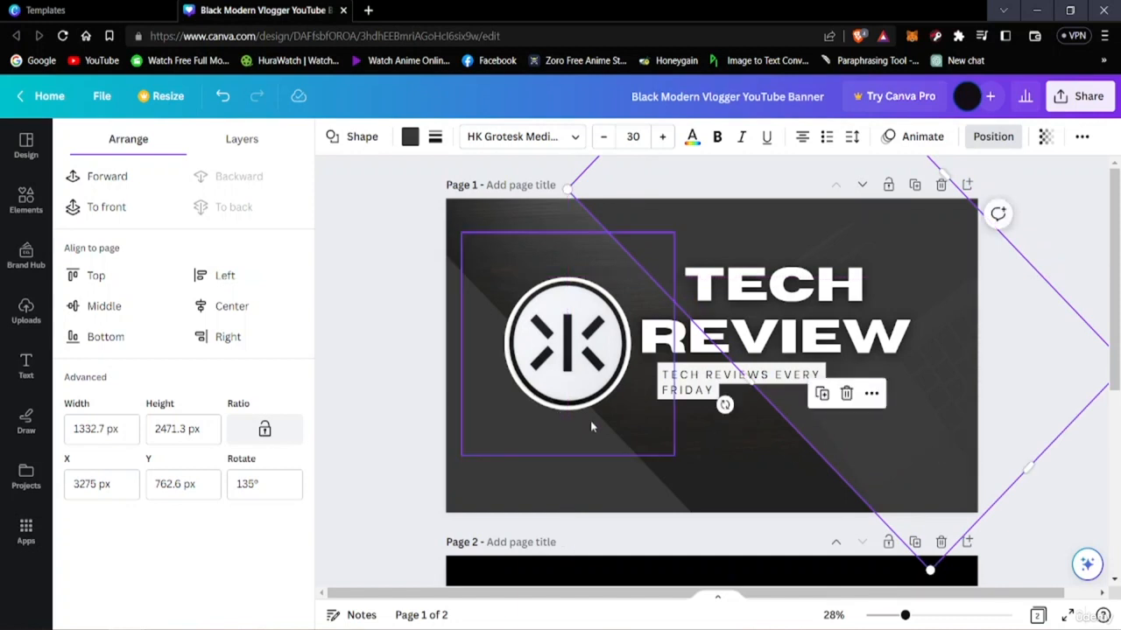
Enlarge the lower-left diagonal shape to about 1152 by 2377 px and shift it toward the banner's center, leaving a narrow diagonal strip.
{"action": "left_click", "coordinate": [561, 461]}
{"action": "left_click_drag", "start_coordinate": [571, 441], "coordinate": [586, 468]}
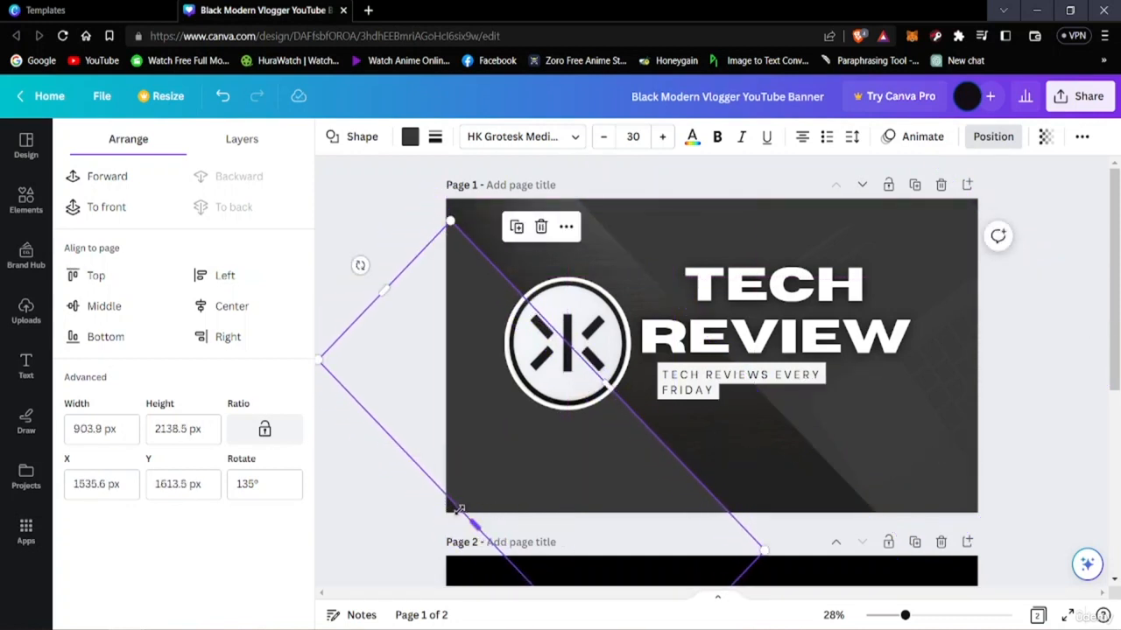
{"action": "left_click_drag", "start_coordinate": [472, 525], "coordinate": [455, 542]}
{"action": "left_click_drag", "start_coordinate": [550, 471], "coordinate": [541, 426]}
{"action": "left_click_drag", "start_coordinate": [448, 496], "coordinate": [424, 521]}
{"action": "left_click_drag", "start_coordinate": [558, 470], "coordinate": [589, 483]}
{"action": "left_click_drag", "start_coordinate": [384, 283], "coordinate": [352, 241]}
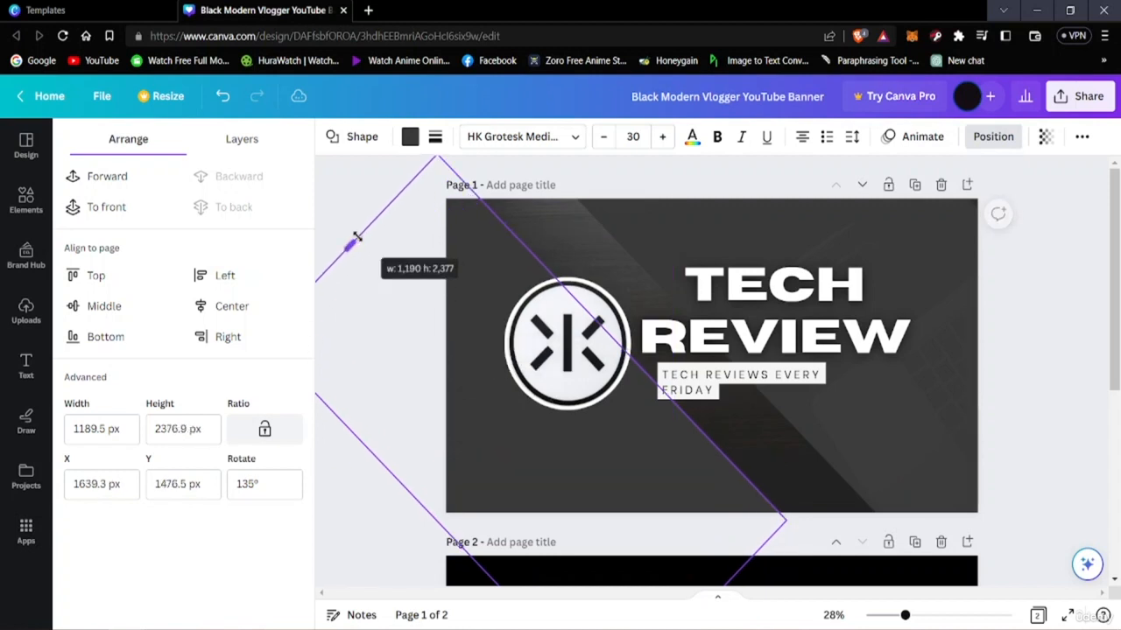
{"action": "left_click_drag", "start_coordinate": [610, 336], "coordinate": [604, 343]}
{"action": "left_click_drag", "start_coordinate": [628, 472], "coordinate": [648, 496]}
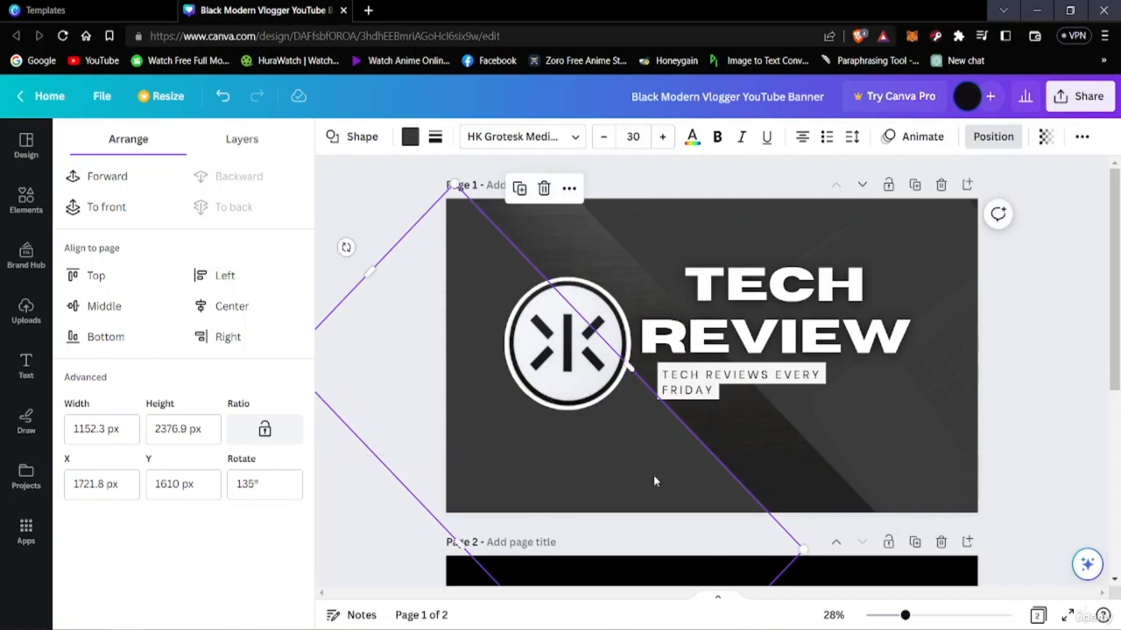
{"action": "left_click", "coordinate": [1050, 341]}
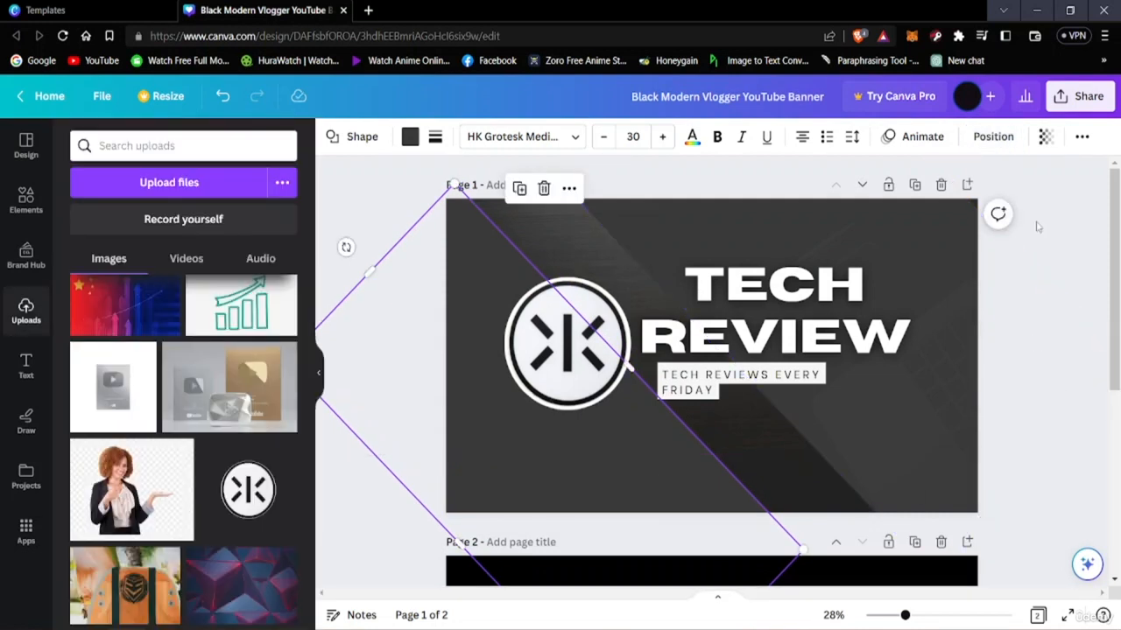
{"action": "left_click", "coordinate": [1060, 171]}
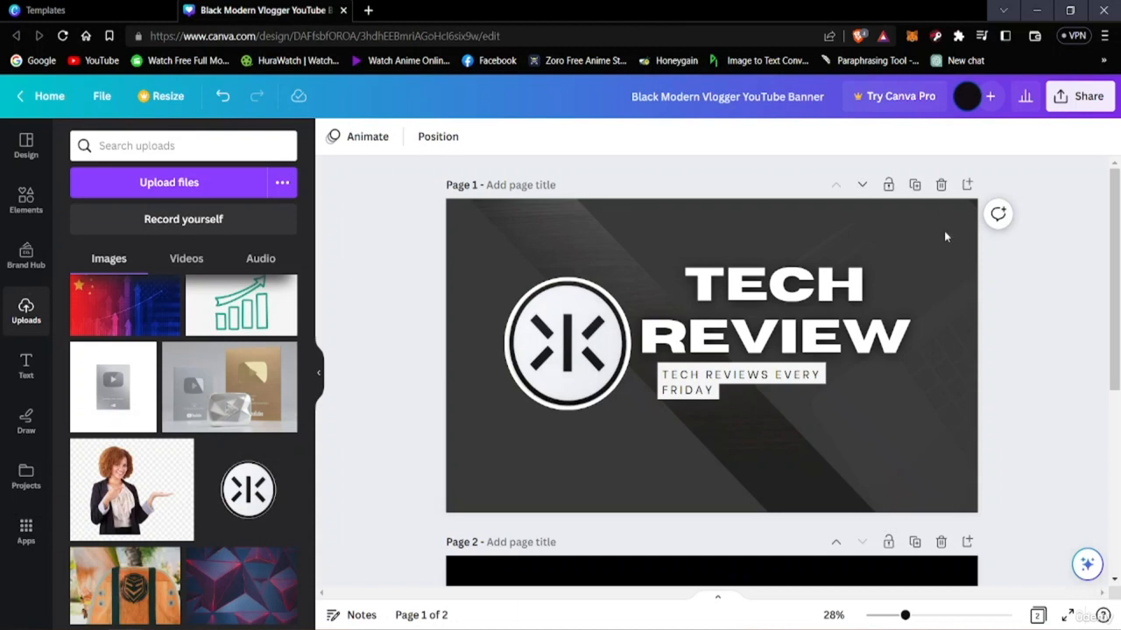
Extend the upper-right diagonal shape's outer edge slightly further beyond the banner's corner.
{"action": "left_click", "coordinate": [953, 308]}
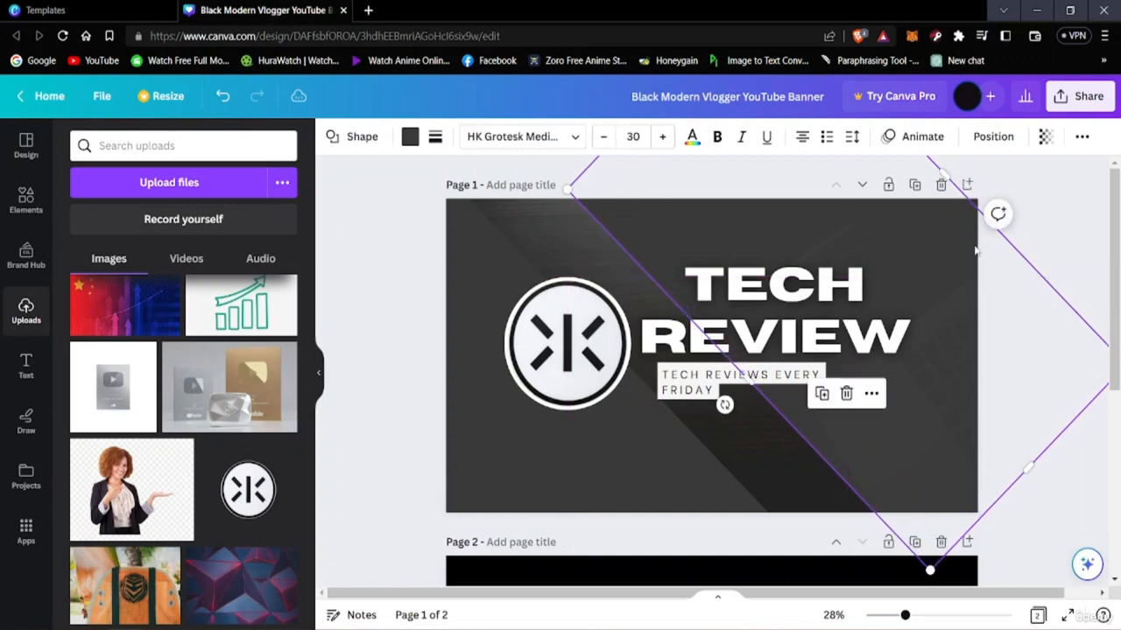
{"action": "left_click_drag", "start_coordinate": [944, 169], "coordinate": [994, 200]}
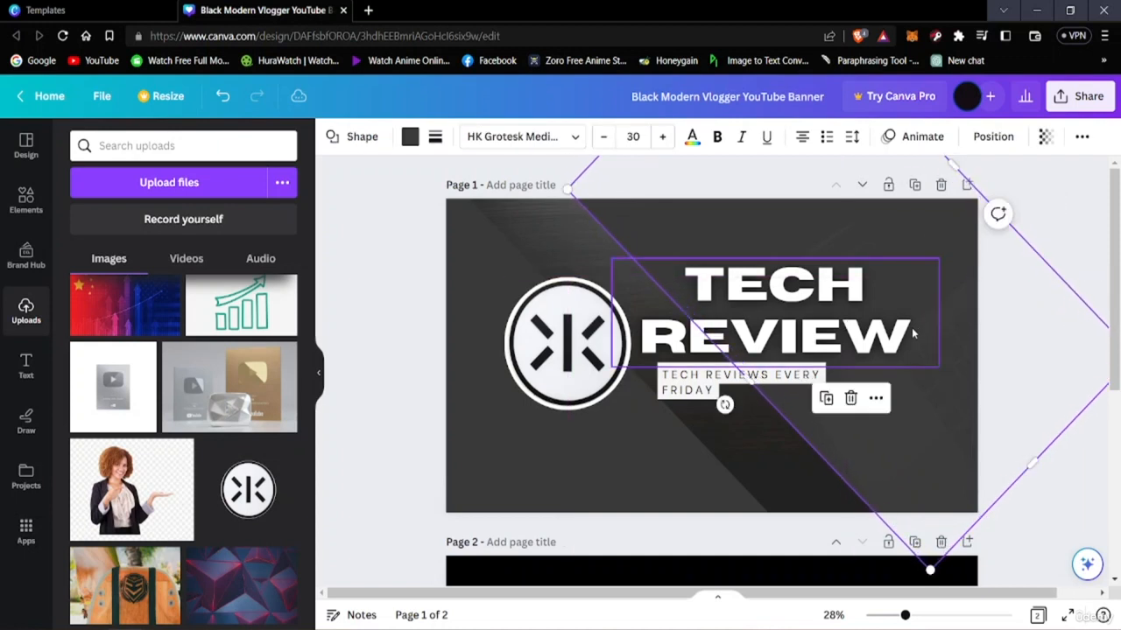
{"action": "left_click", "coordinate": [1060, 206]}
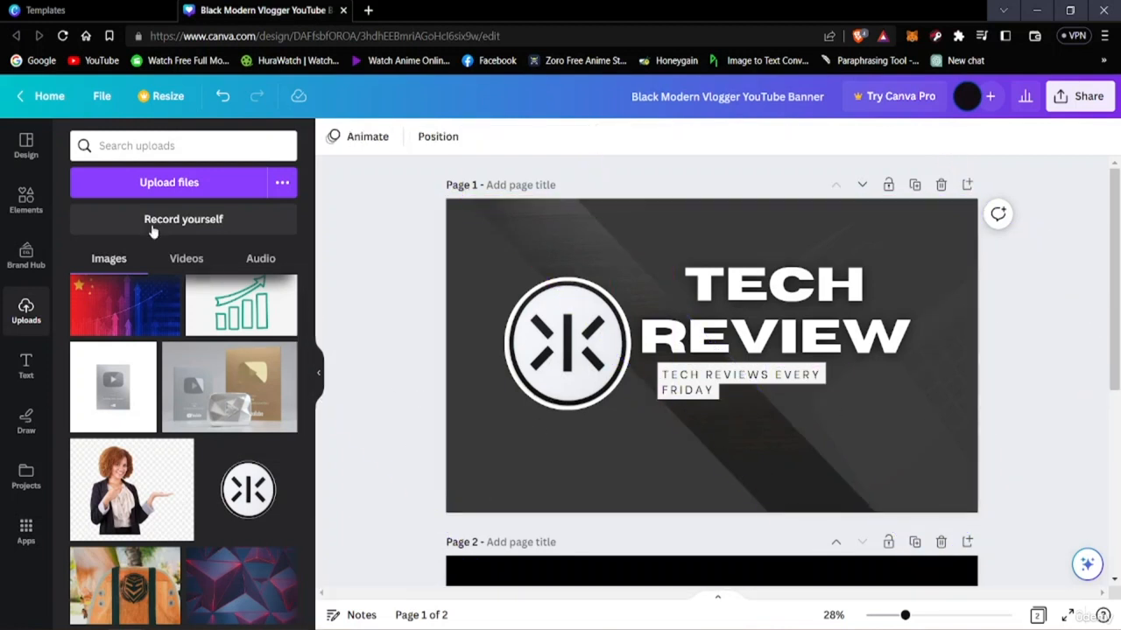
Search the elements library for "subscribe button".
{"action": "left_click", "coordinate": [25, 198]}
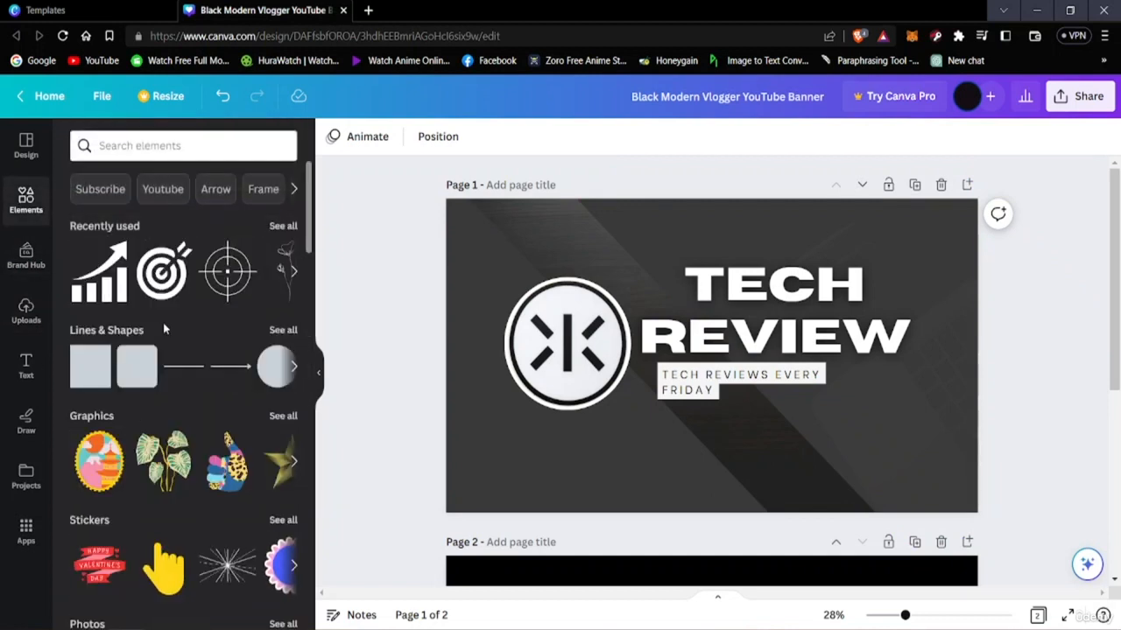
{"action": "scroll", "coordinate": [175, 262], "scroll_direction": "down", "scroll_amount": 5}
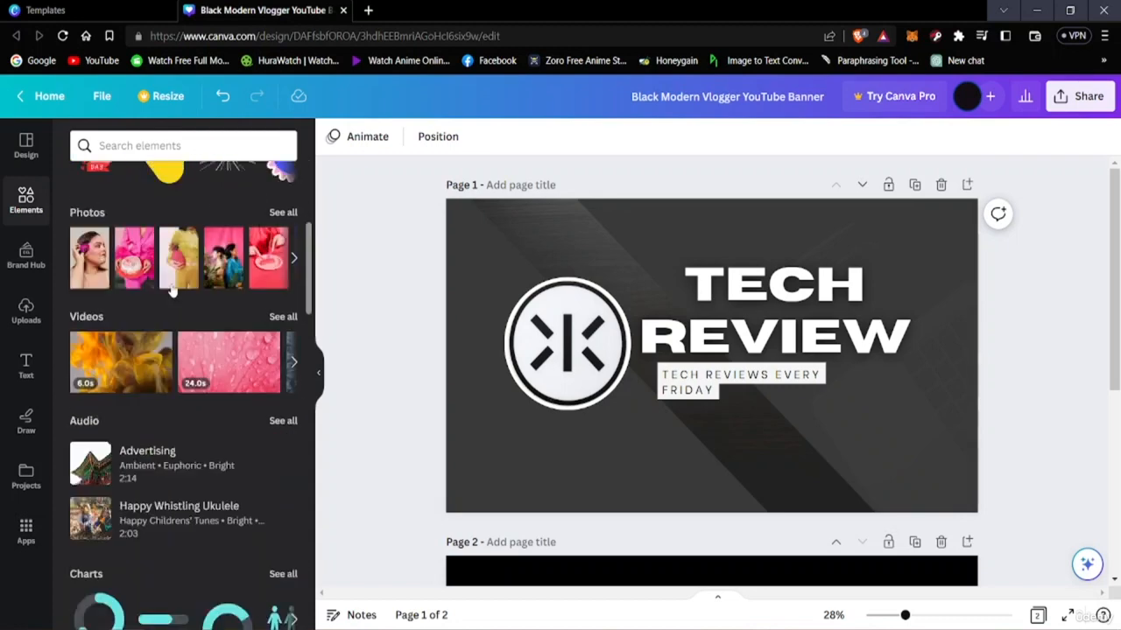
{"action": "scroll", "coordinate": [147, 300], "scroll_direction": "up", "scroll_amount": 5}
{"action": "left_click", "coordinate": [160, 144]}
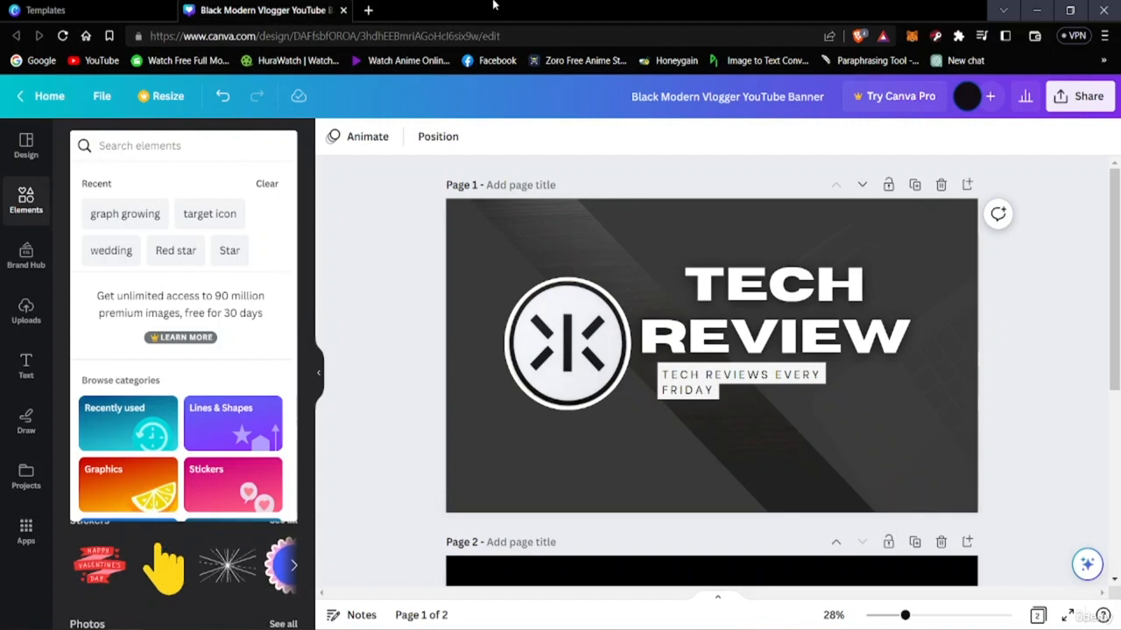
{"action": "type", "text": "sub"}
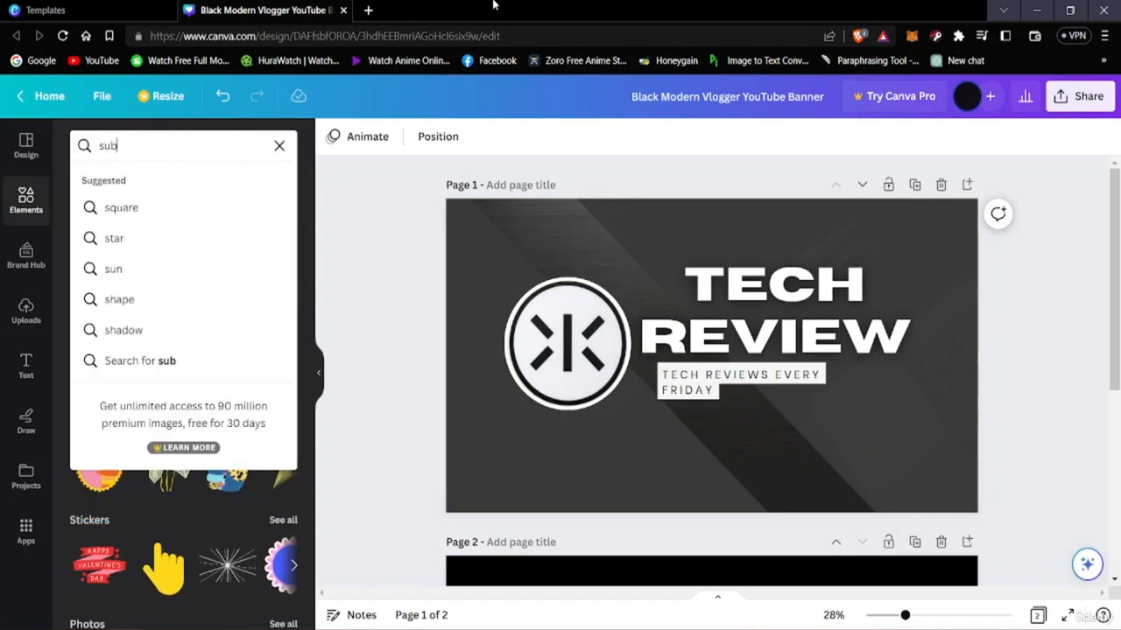
{"action": "type", "text": "scr"}
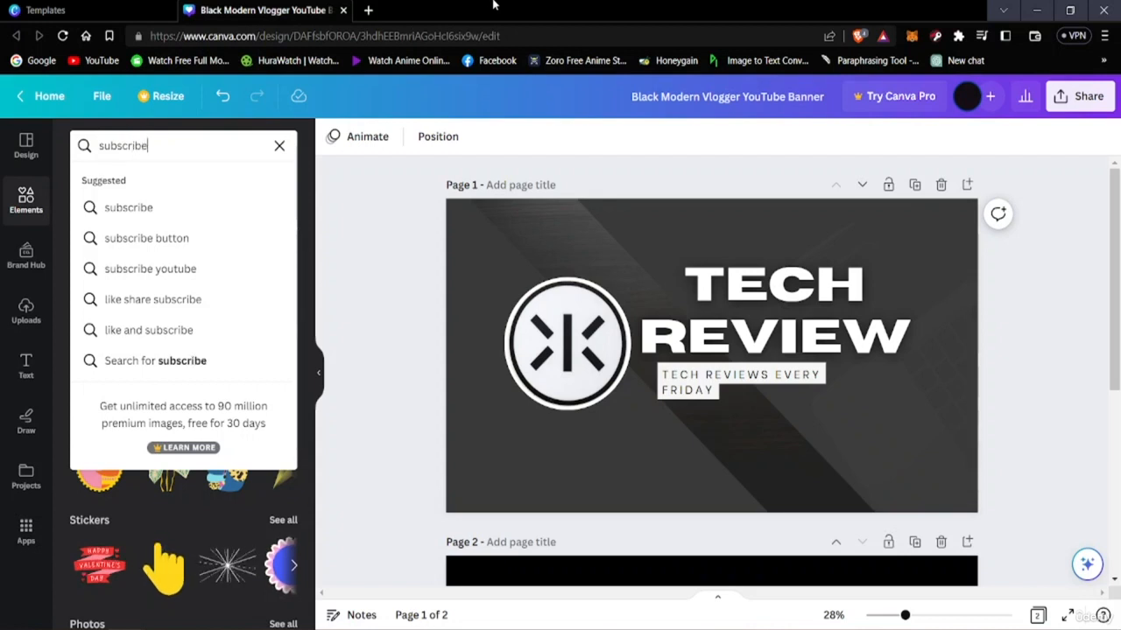
{"action": "type", "text": "ibe"}
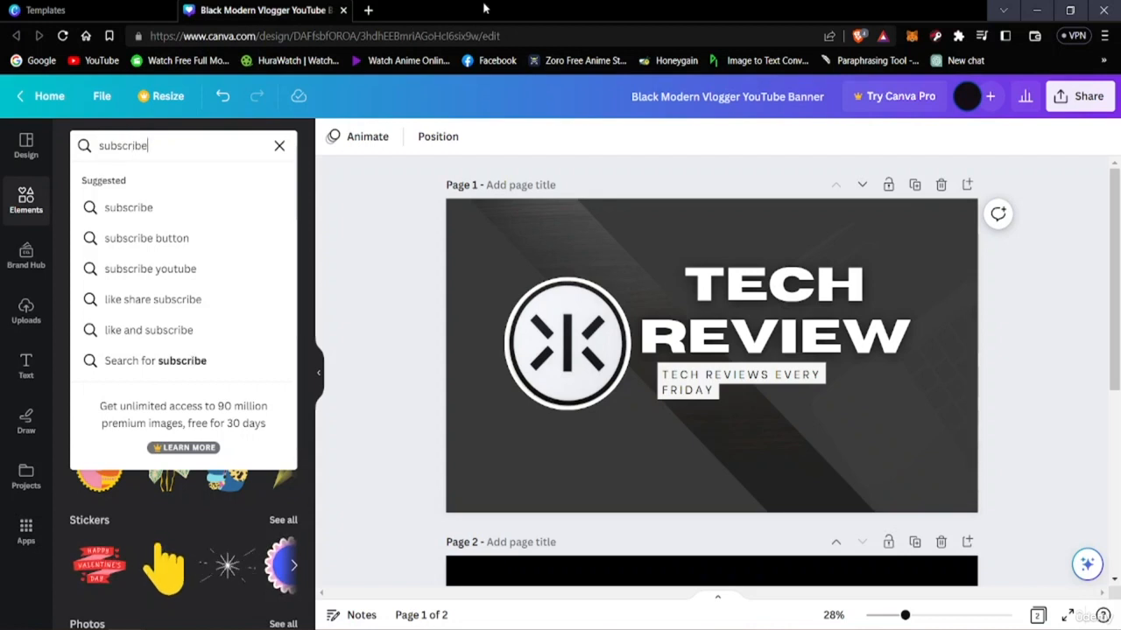
{"action": "left_click", "coordinate": [212, 237]}
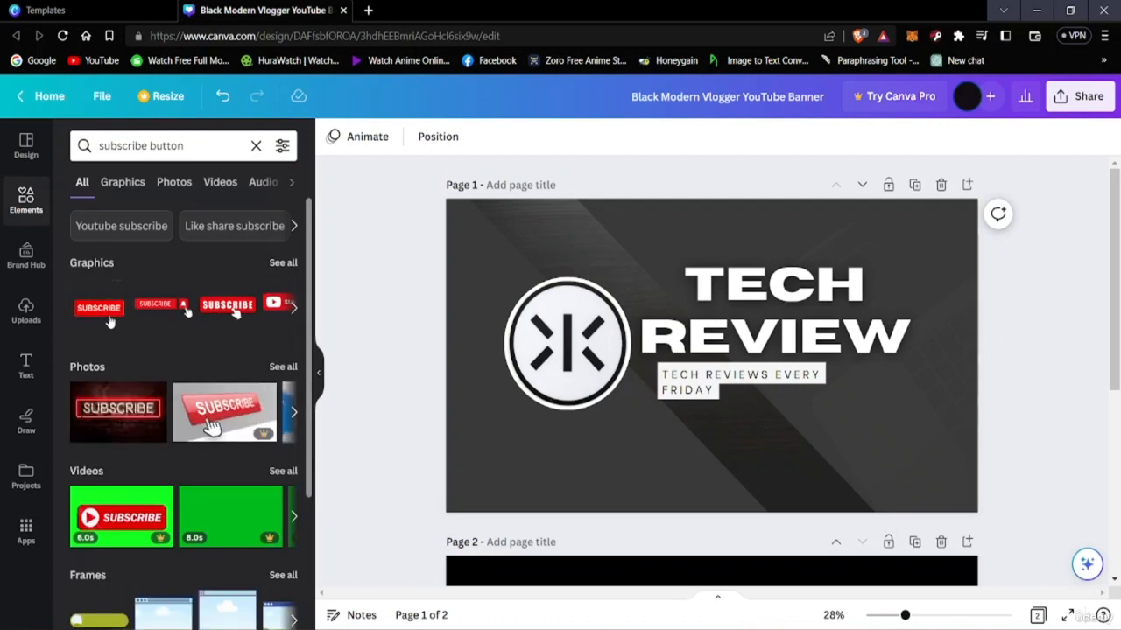
Browse the subscribe button graphics for one that suits the banner.
{"action": "left_click", "coordinate": [295, 314]}
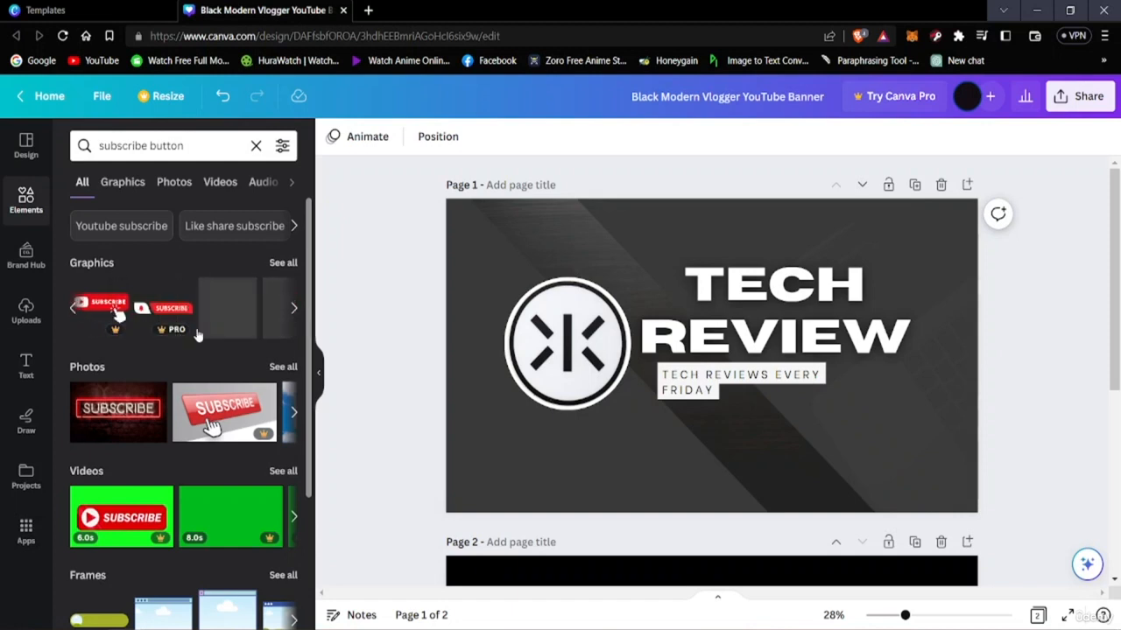
{"action": "left_click", "coordinate": [294, 315]}
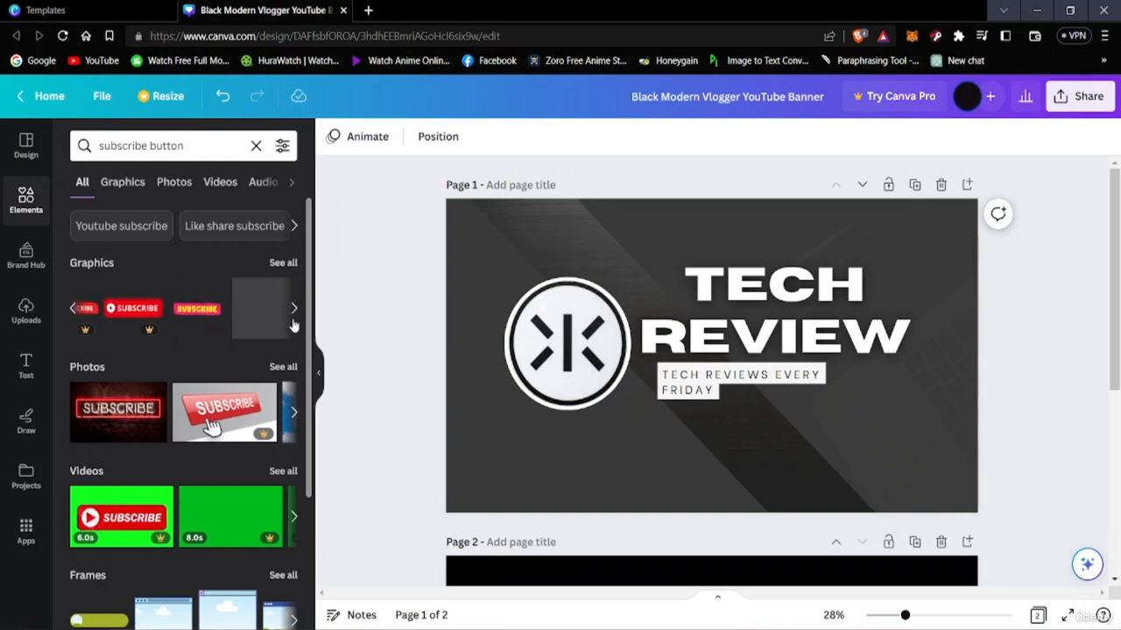
{"action": "left_click", "coordinate": [73, 311]}
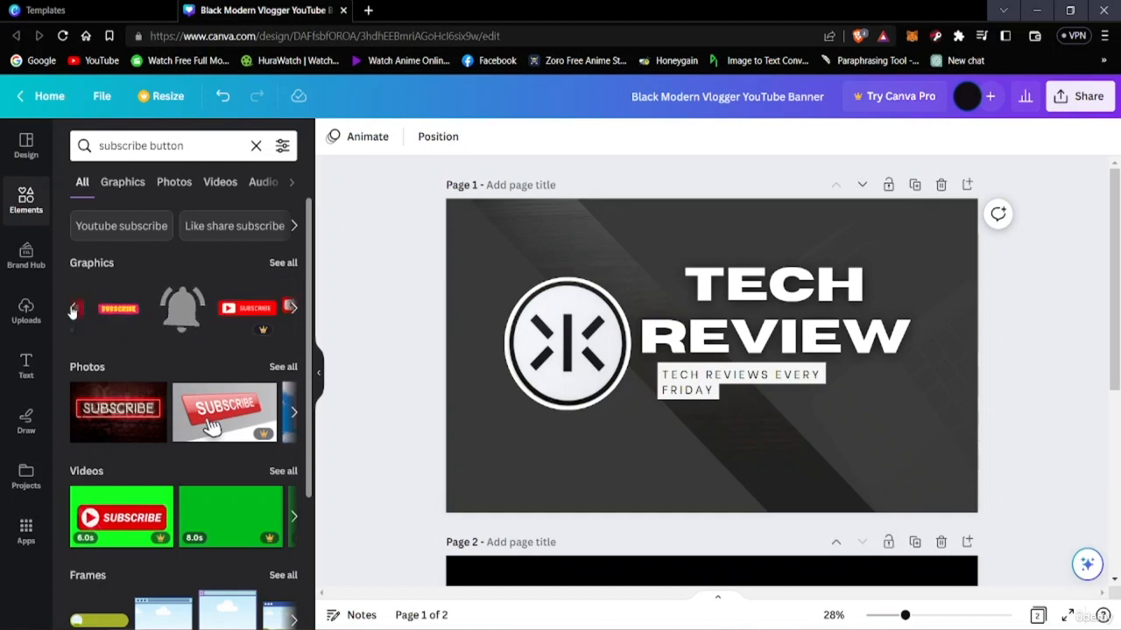
{"action": "left_click", "coordinate": [72, 312]}
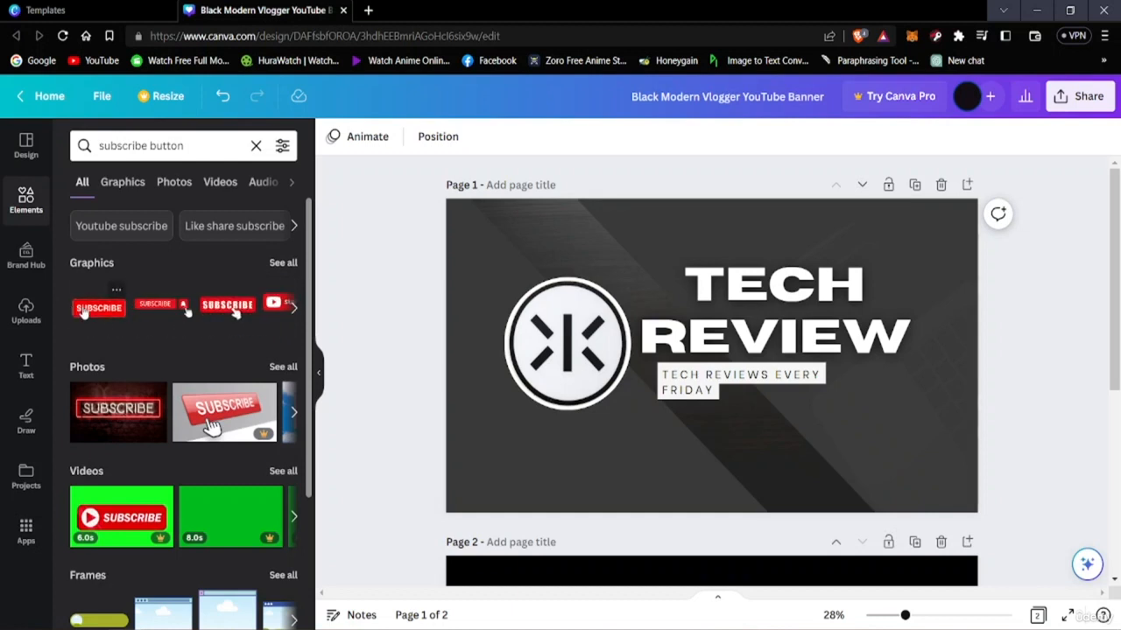
{"action": "left_click", "coordinate": [295, 310]}
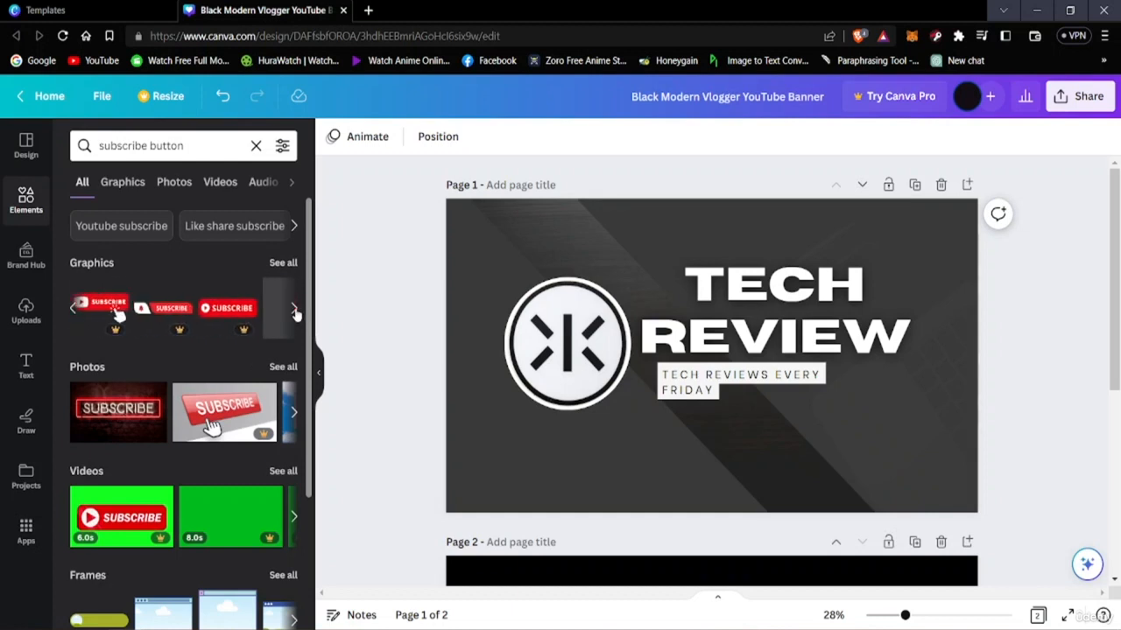
{"action": "left_click", "coordinate": [72, 308]}
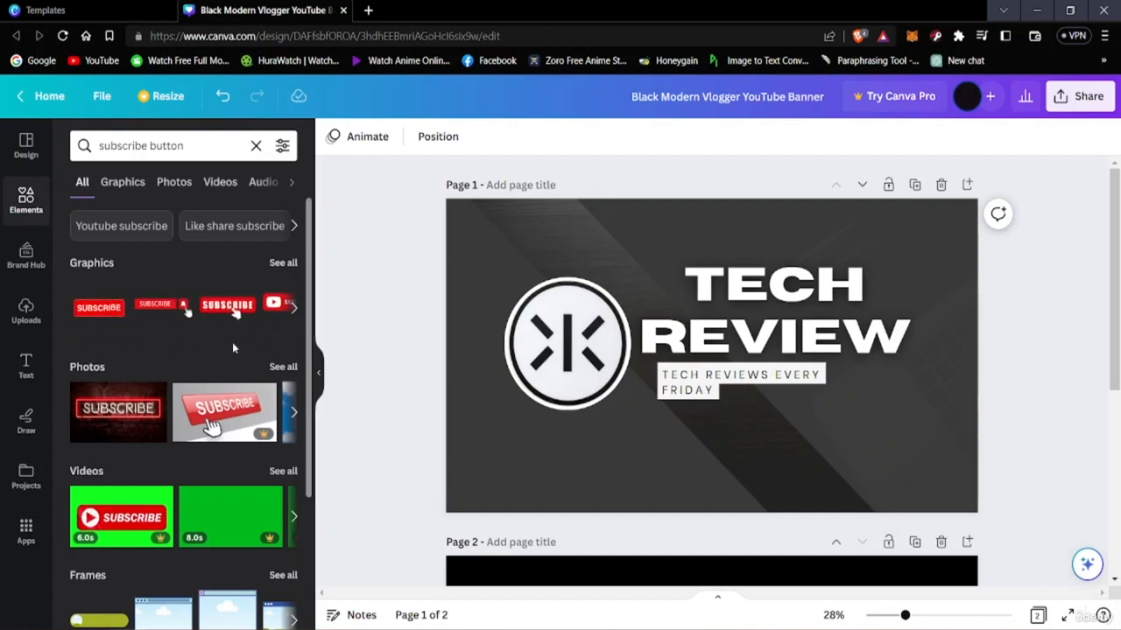
Add the red subscribe button graphic with bell and hand cursor and shrink it near the banner's lower middle.
{"action": "left_click", "coordinate": [171, 317]}
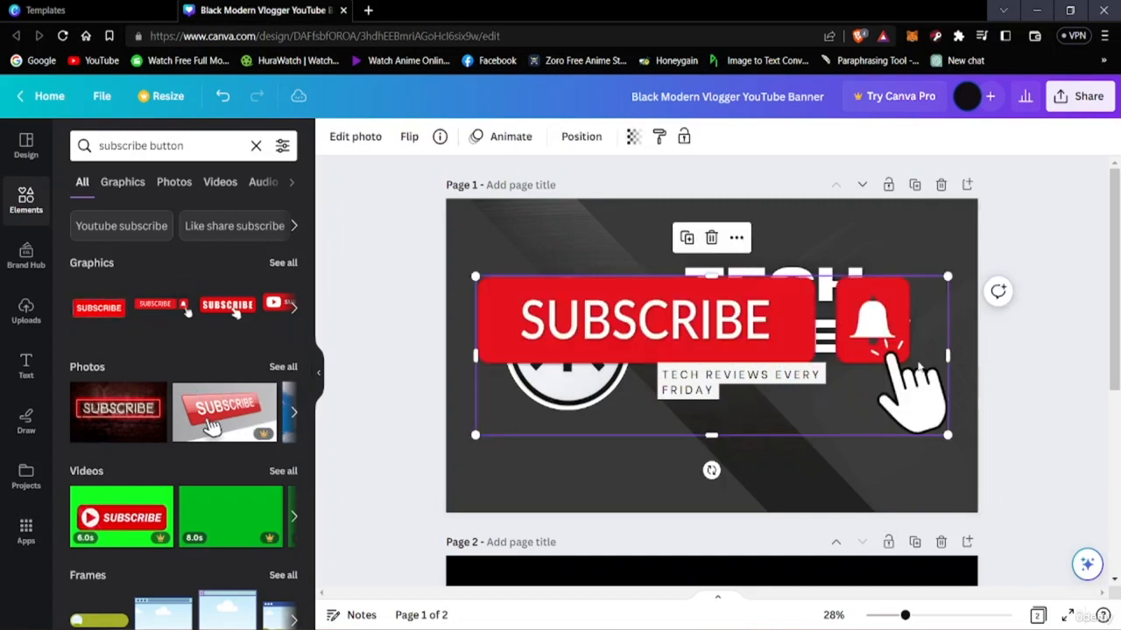
{"action": "left_click_drag", "start_coordinate": [949, 348], "coordinate": [948, 372]}
{"action": "left_click_drag", "start_coordinate": [948, 274], "coordinate": [655, 474]}
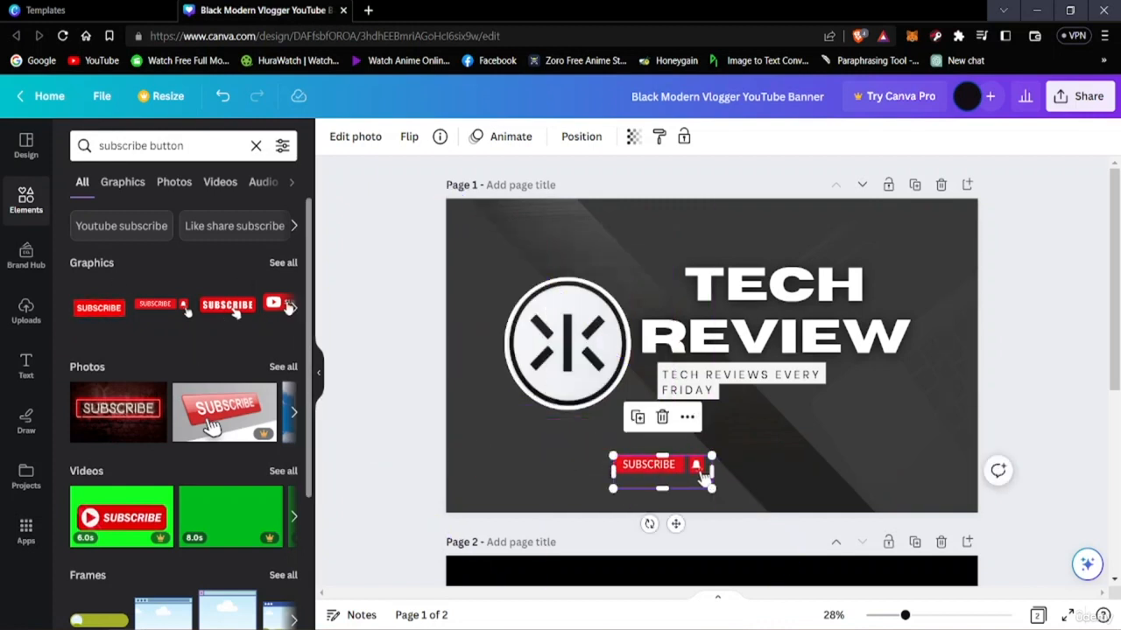
Move the subscribe button graphic into the banner's upper-right corner, slightly inset from the edges.
{"action": "left_click", "coordinate": [268, 312]}
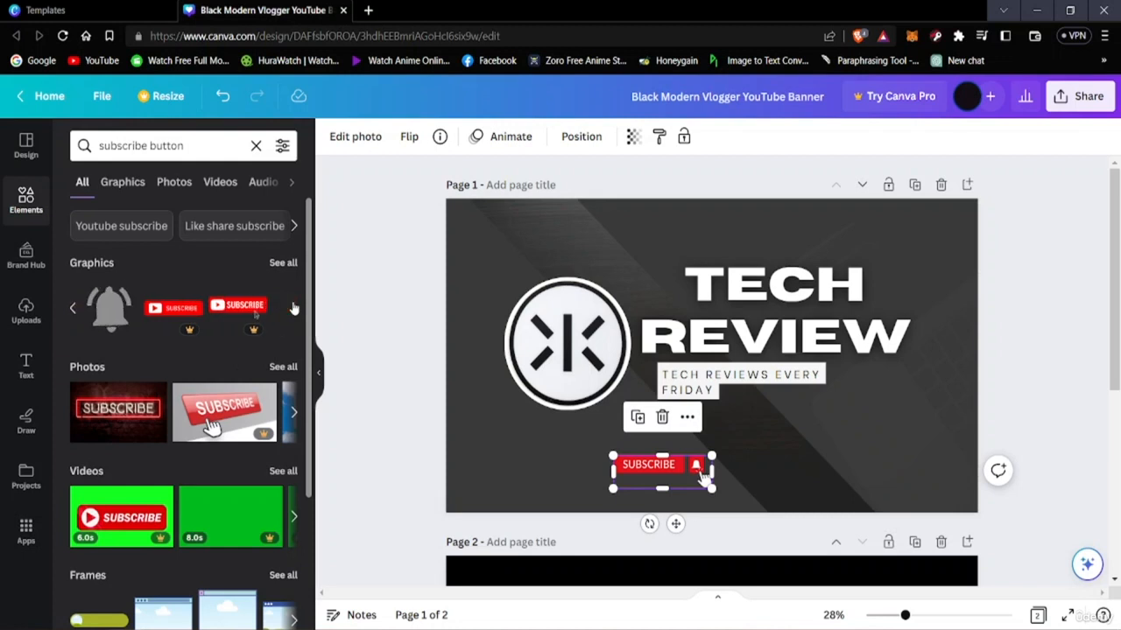
{"action": "left_click", "coordinate": [75, 313]}
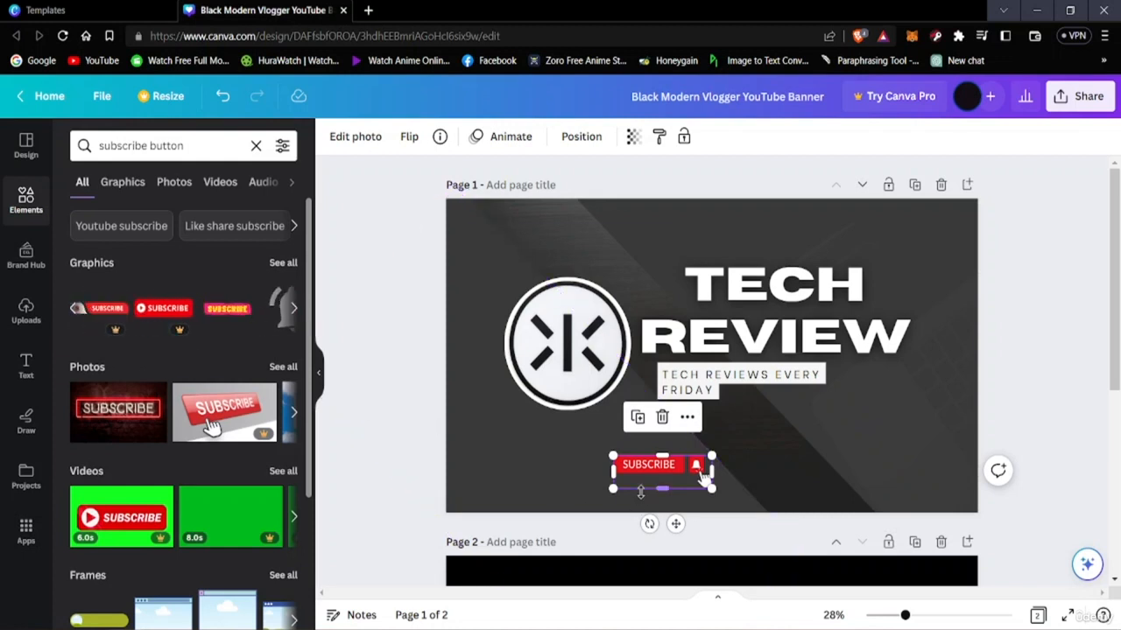
{"action": "left_click_drag", "start_coordinate": [664, 488], "coordinate": [905, 220]}
{"action": "left_click", "coordinate": [1066, 194]}
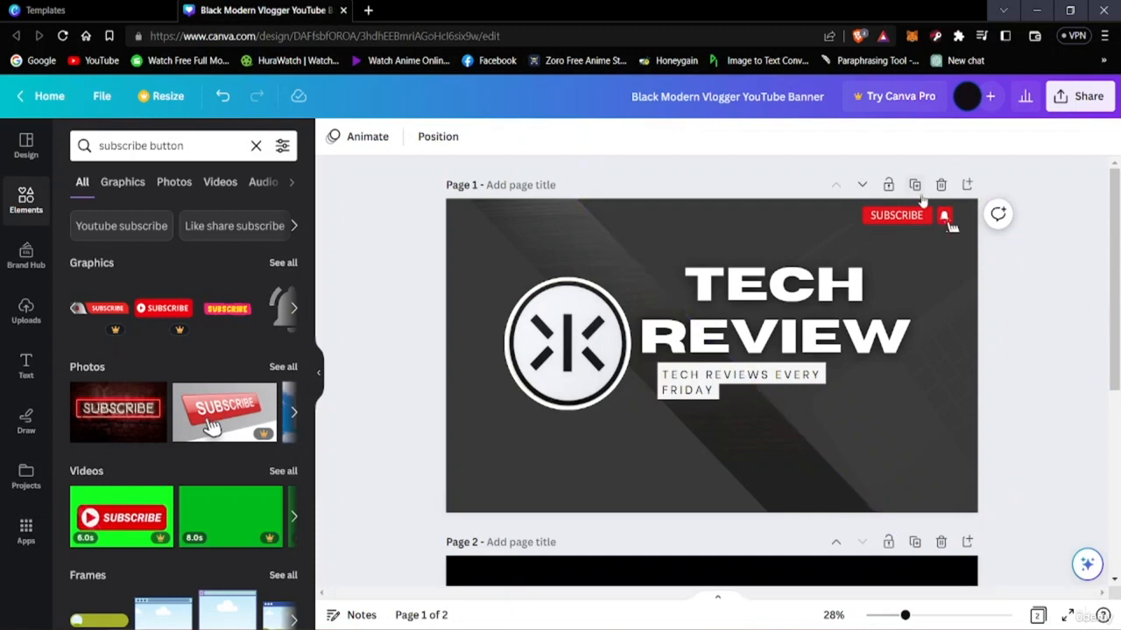
{"action": "mouse_move", "coordinate": [910, 216]}
{"action": "left_mouse_down"}
{"action": "mouse_move", "coordinate": [926, 260]}
{"action": "mouse_move", "coordinate": [939, 453]}
{"action": "mouse_move", "coordinate": [852, 475]}
{"action": "mouse_move", "coordinate": [867, 485]}
{"action": "mouse_move", "coordinate": [889, 485]}
{"action": "mouse_move", "coordinate": [894, 203]}
{"action": "mouse_move", "coordinate": [893, 223]}
{"action": "left_mouse_up"}
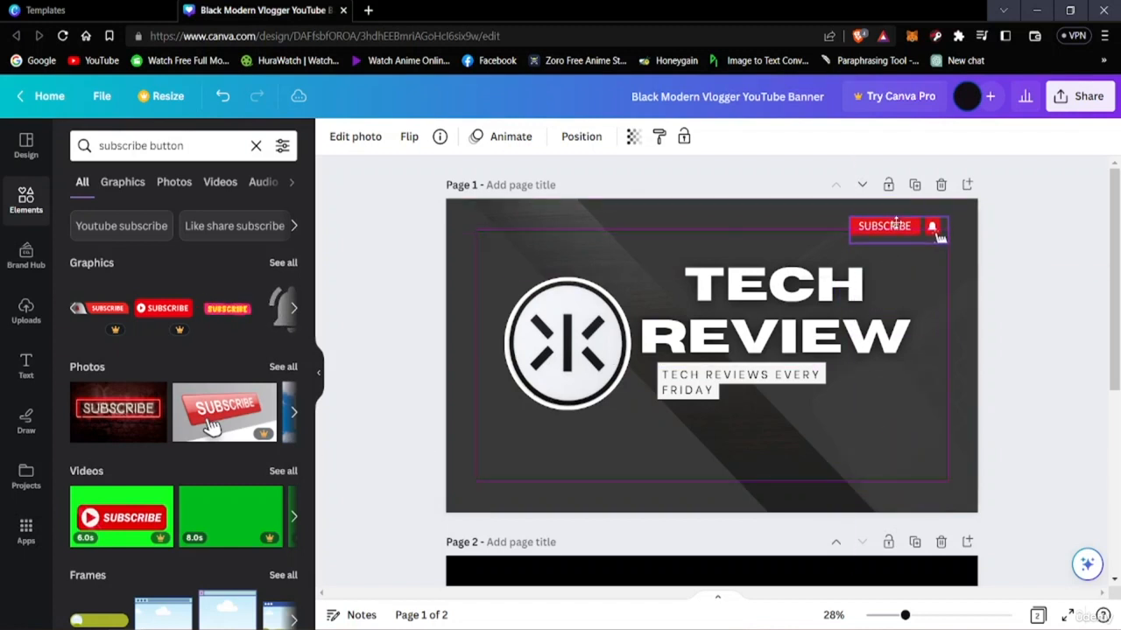
{"action": "left_click", "coordinate": [1063, 206]}
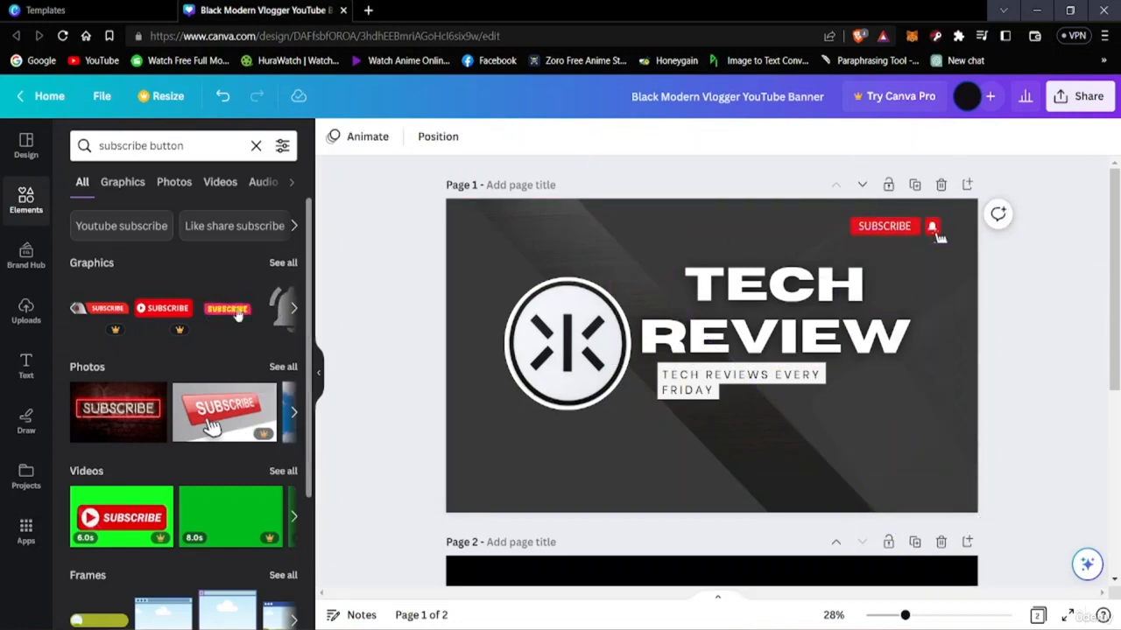
Add the animated grey bell graphic, shrink it and place it below the subscribe button near the banner's right edge.
{"action": "left_click", "coordinate": [294, 308]}
{"action": "left_click", "coordinate": [101, 306]}
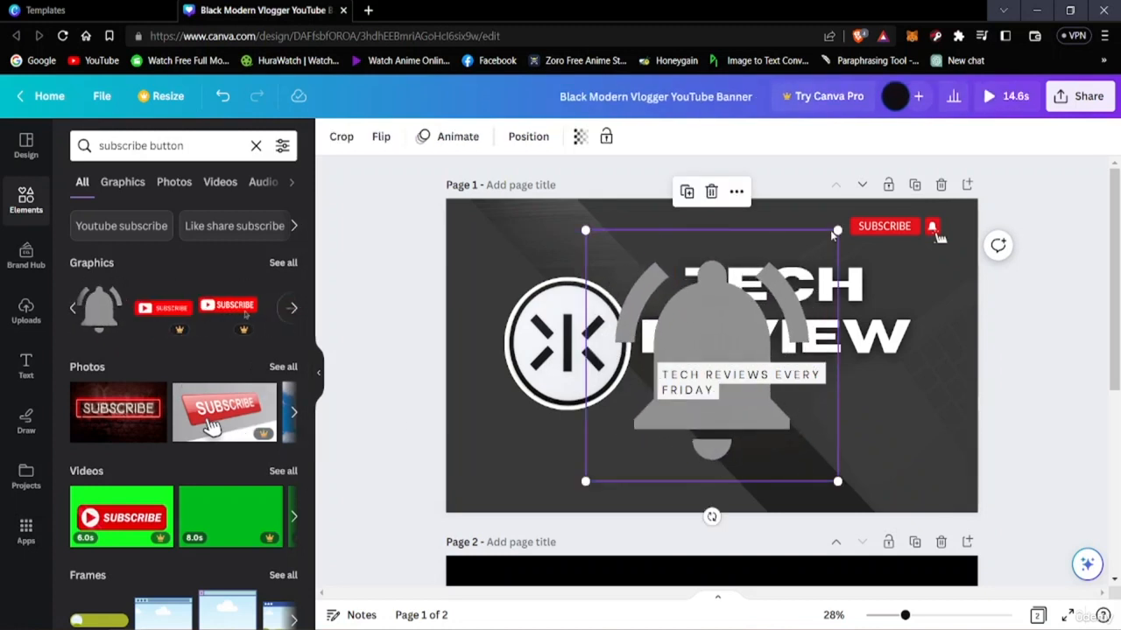
{"action": "left_click_drag", "start_coordinate": [832, 231], "coordinate": [611, 413]}
{"action": "left_click_drag", "start_coordinate": [617, 456], "coordinate": [950, 296]}
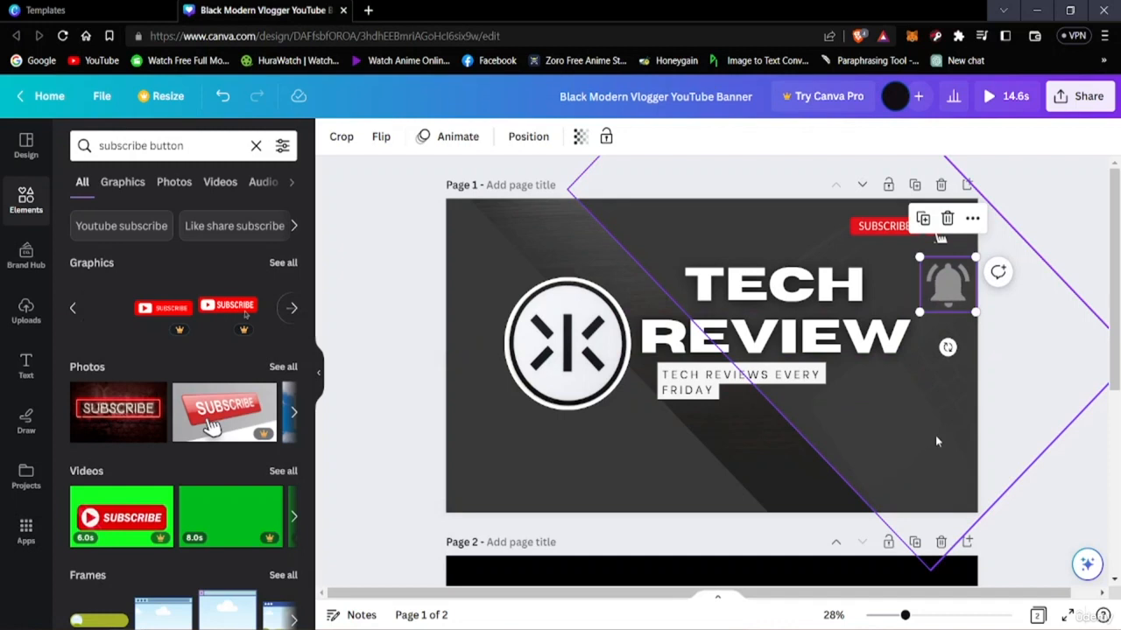
{"action": "left_click", "coordinate": [1092, 204]}
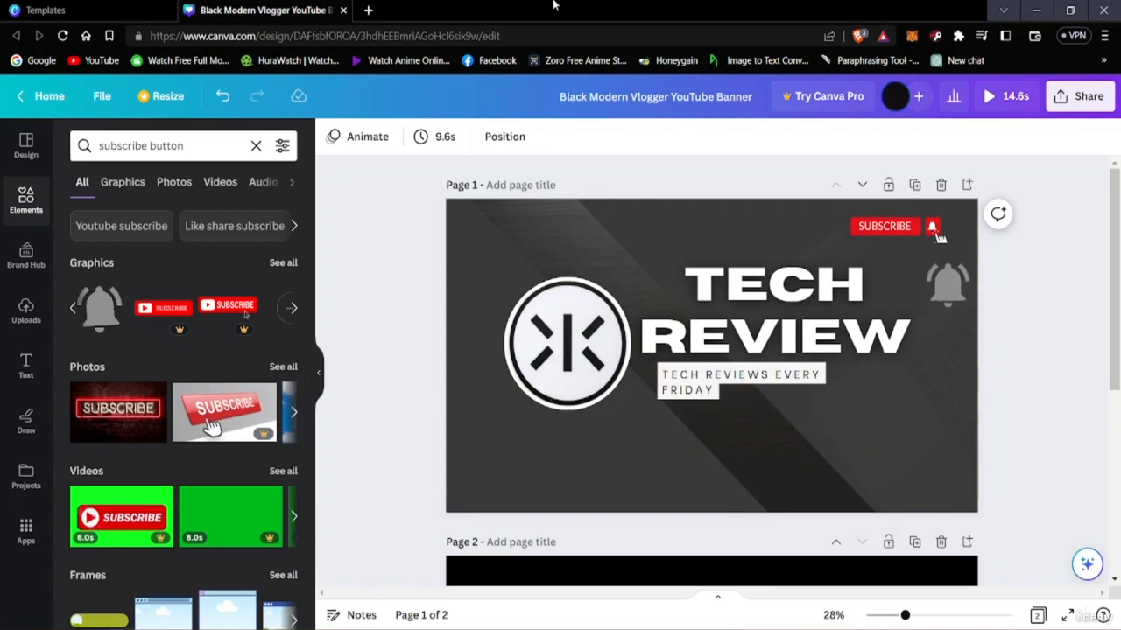
Search the elements library for "facebook icon".
{"action": "left_click", "coordinate": [287, 156]}
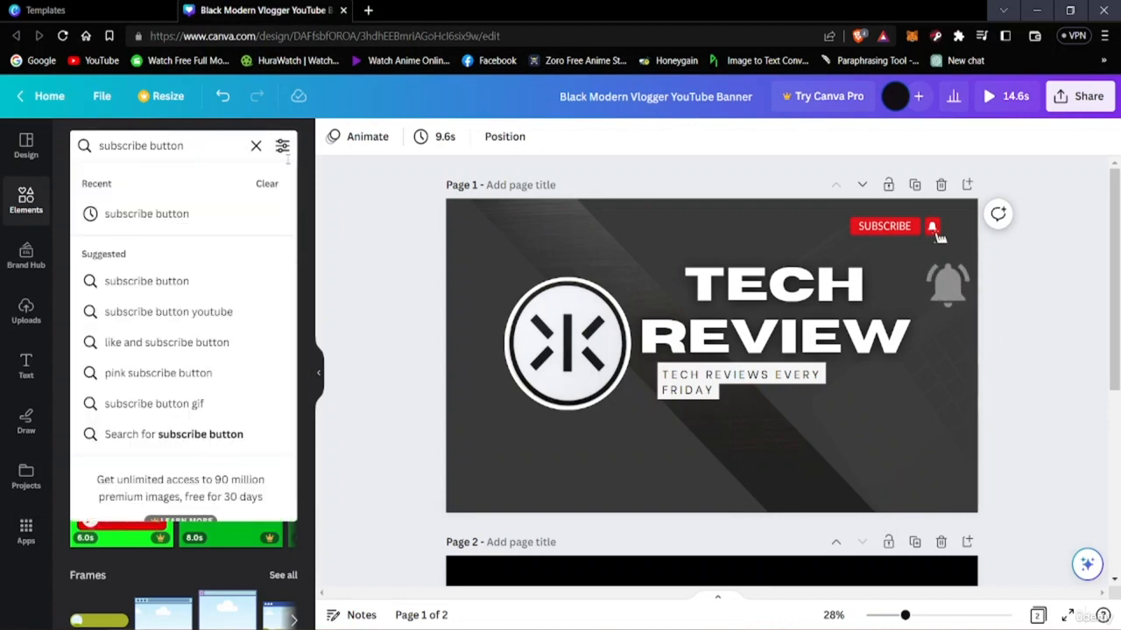
{"action": "key", "text": "BackSpace"}
{"action": "key", "text": "BackSpace"}
{"action": "key", "text": "BackSpace"}
{"action": "key", "text": "BackSpace"}
{"action": "key", "text": "BackSpace"}
{"action": "key", "text": "BackSpace"}
{"action": "key", "text": "BackSpace"}
{"action": "key", "text": "BackSpace"}
{"action": "key", "text": "BackSpace"}
{"action": "key", "text": "BackSpace"}
{"action": "key", "text": "BackSpace"}
{"action": "key", "text": "BackSpace"}
{"action": "key", "text": "BackSpace"}
{"action": "key", "text": "BackSpace"}
{"action": "key", "text": "BackSpace"}
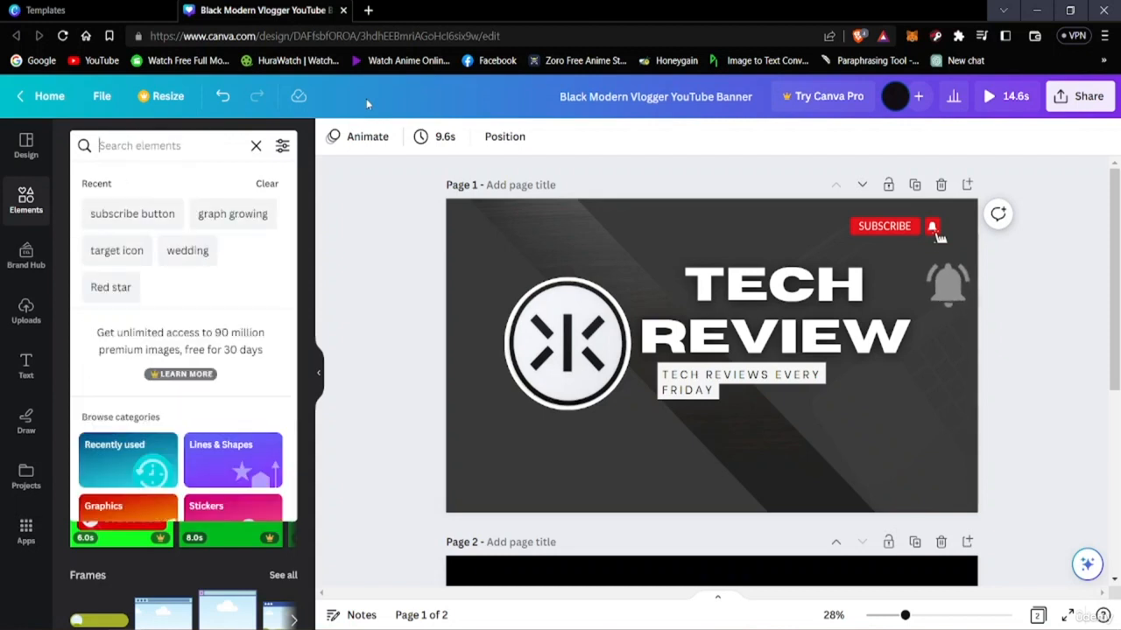
{"action": "type", "text": "fac"}
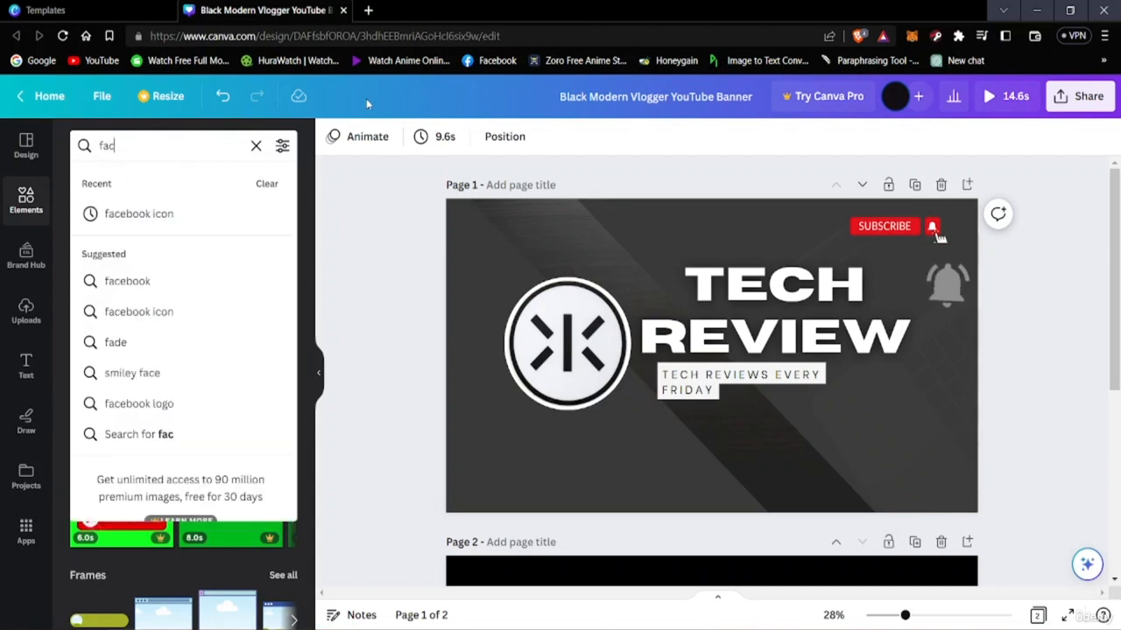
{"action": "type", "text": "ebook"}
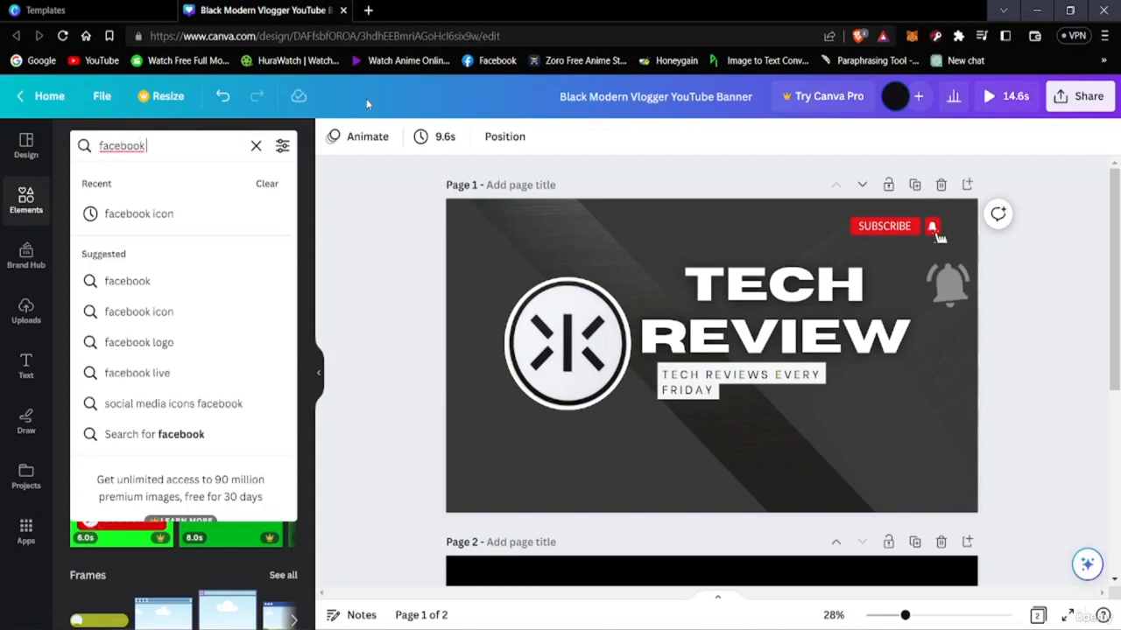
{"action": "left_click", "coordinate": [208, 217]}
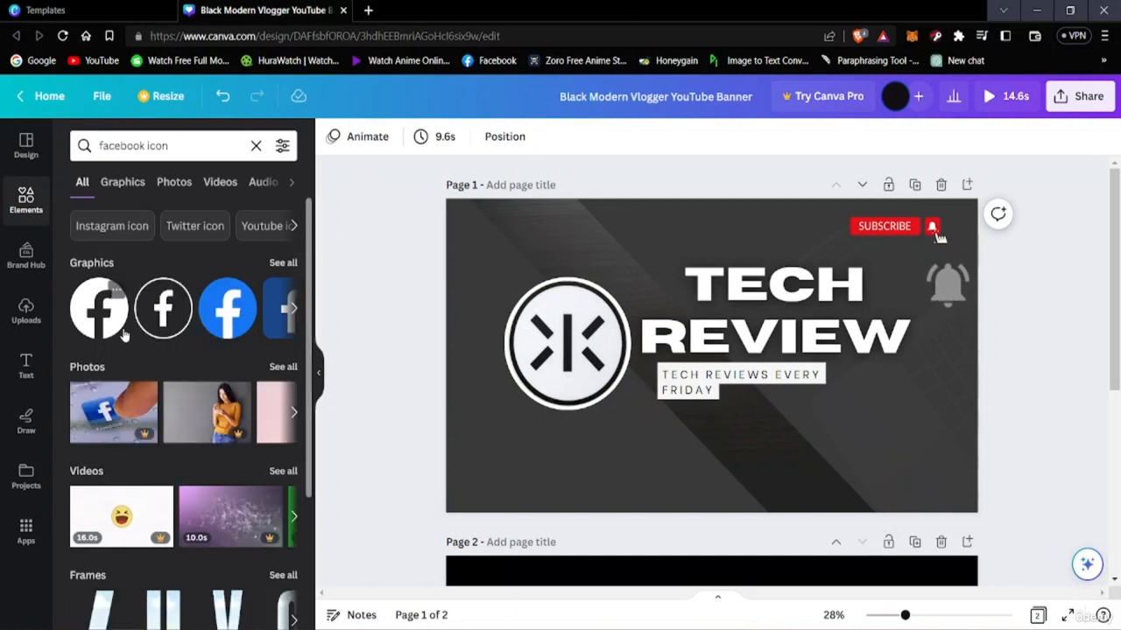
Add the outlined circular Facebook icon and shrink it near the banner's bottom edge, over the dark diagonal strip.
{"action": "left_click", "coordinate": [294, 312]}
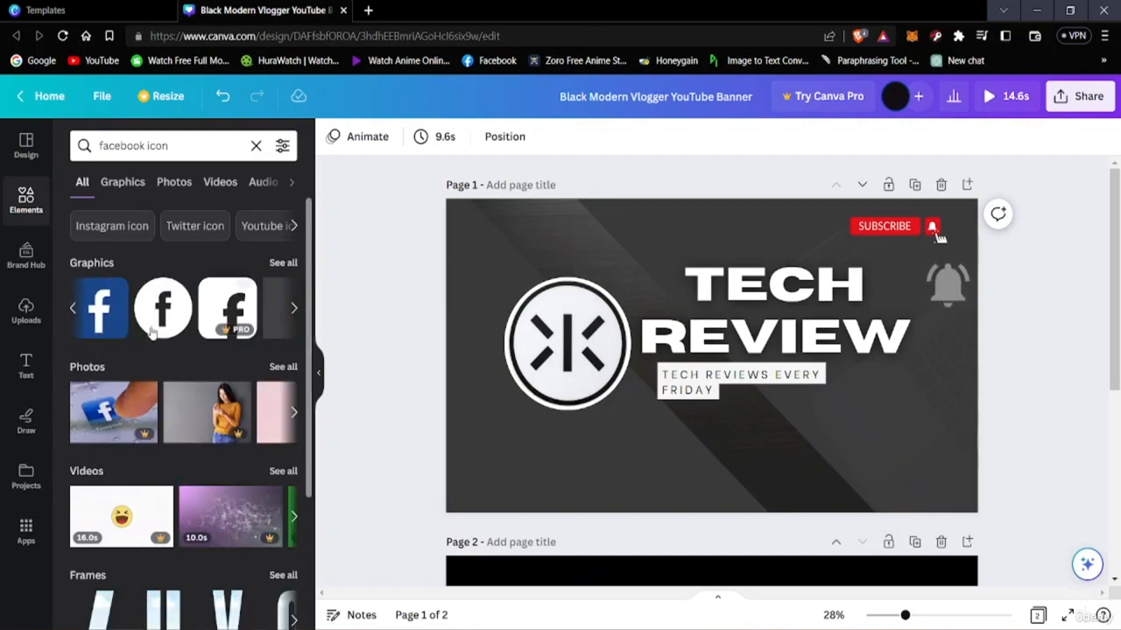
{"action": "left_click", "coordinate": [73, 315]}
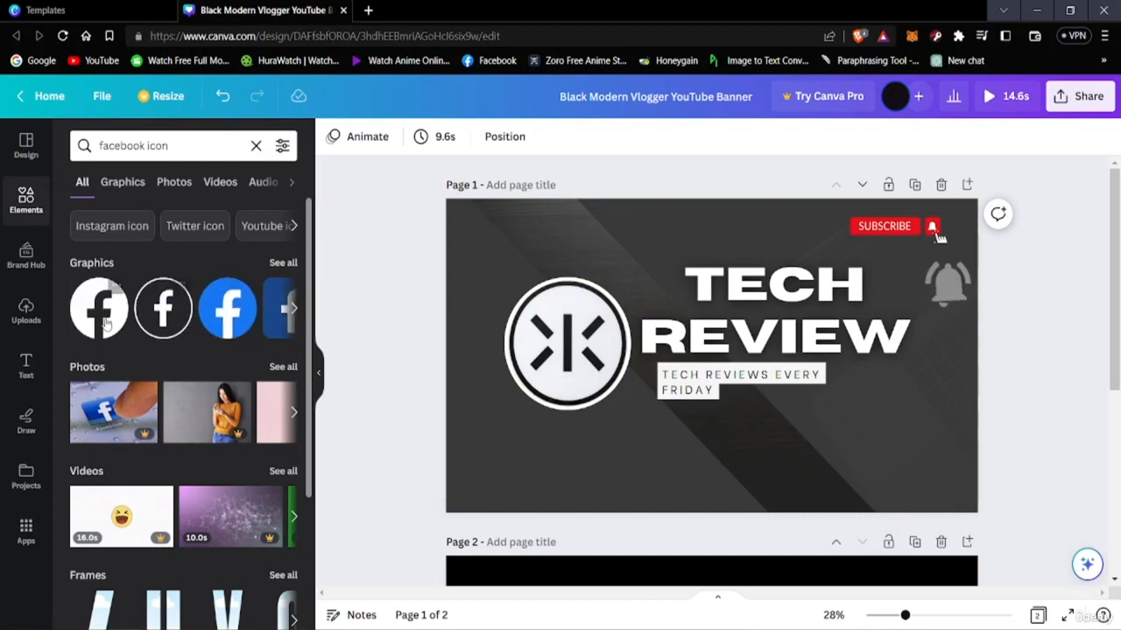
{"action": "left_click", "coordinate": [294, 311]}
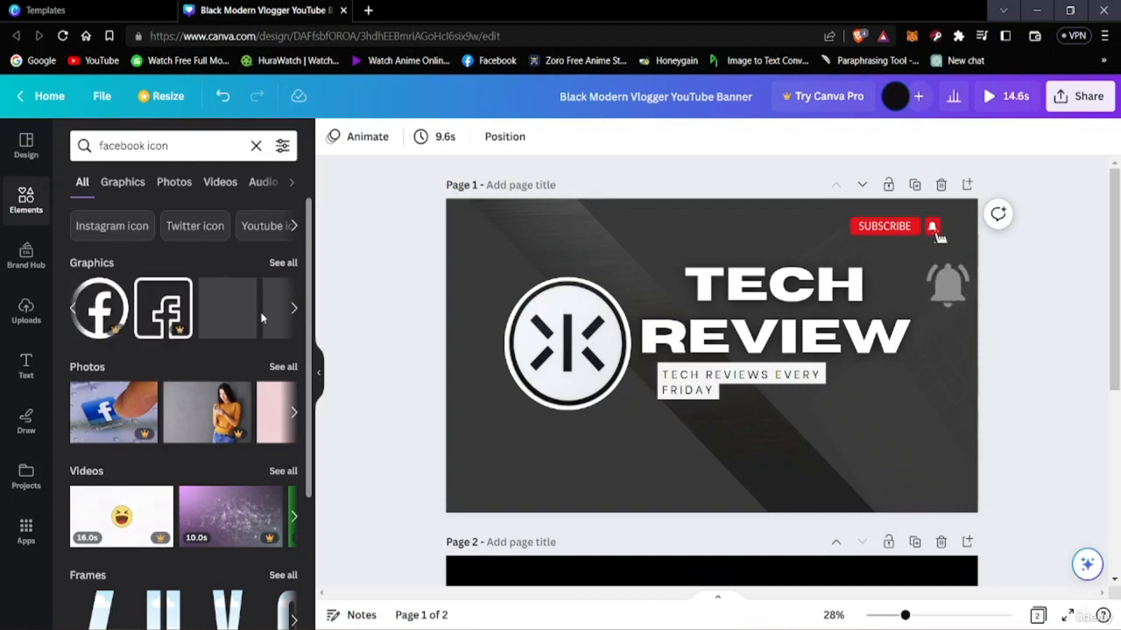
{"action": "left_click", "coordinate": [73, 315]}
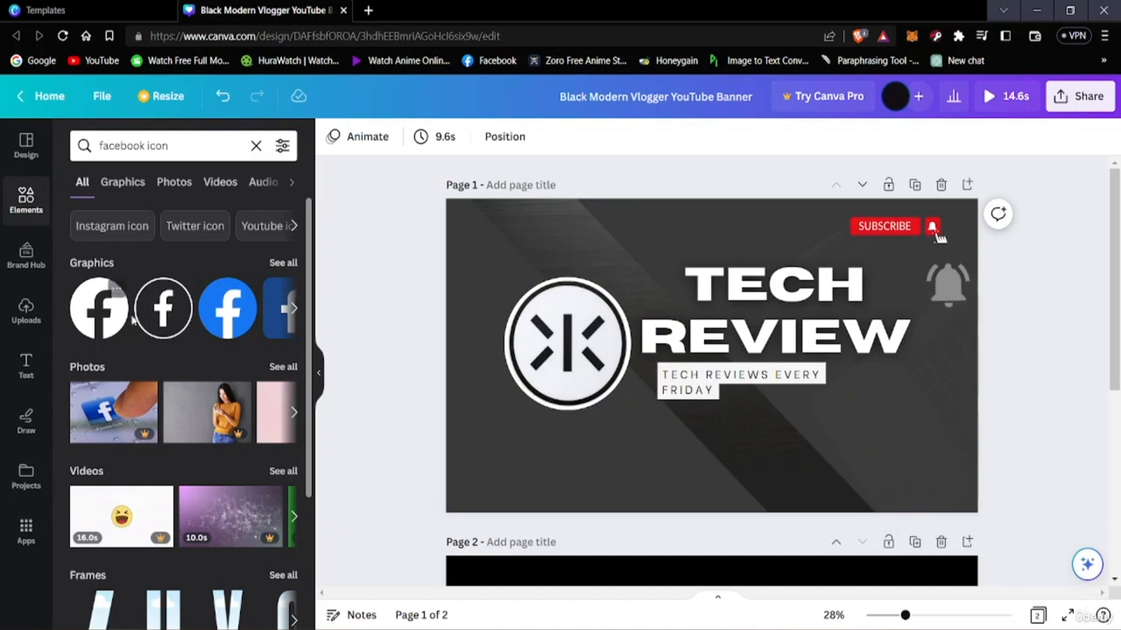
{"action": "left_click", "coordinate": [152, 323]}
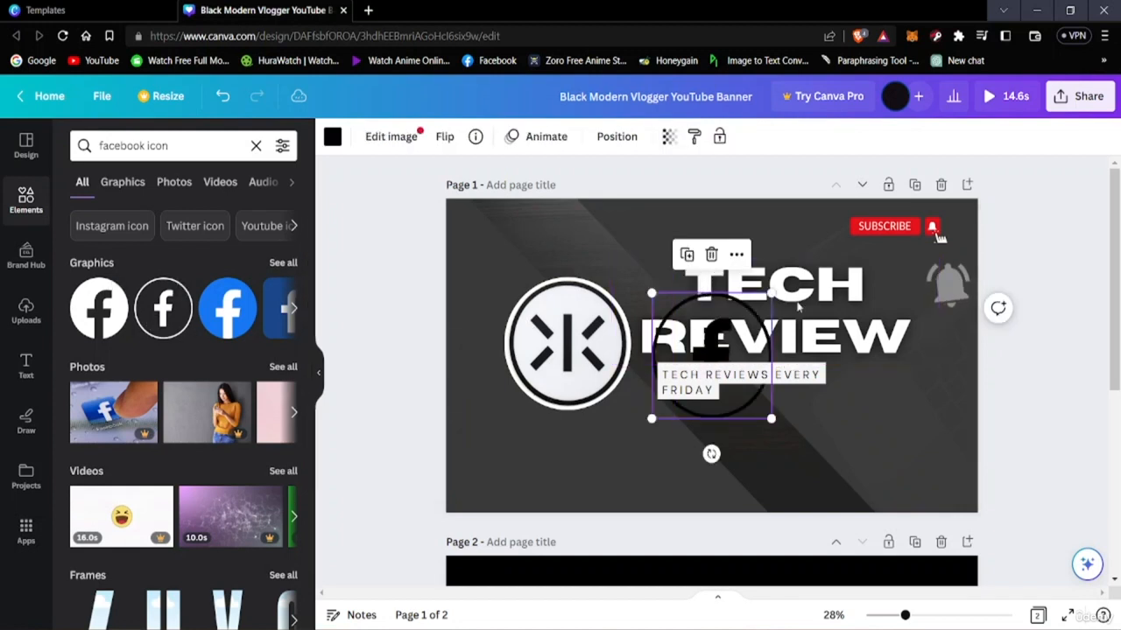
{"action": "left_click_drag", "start_coordinate": [729, 339], "coordinate": [898, 422]}
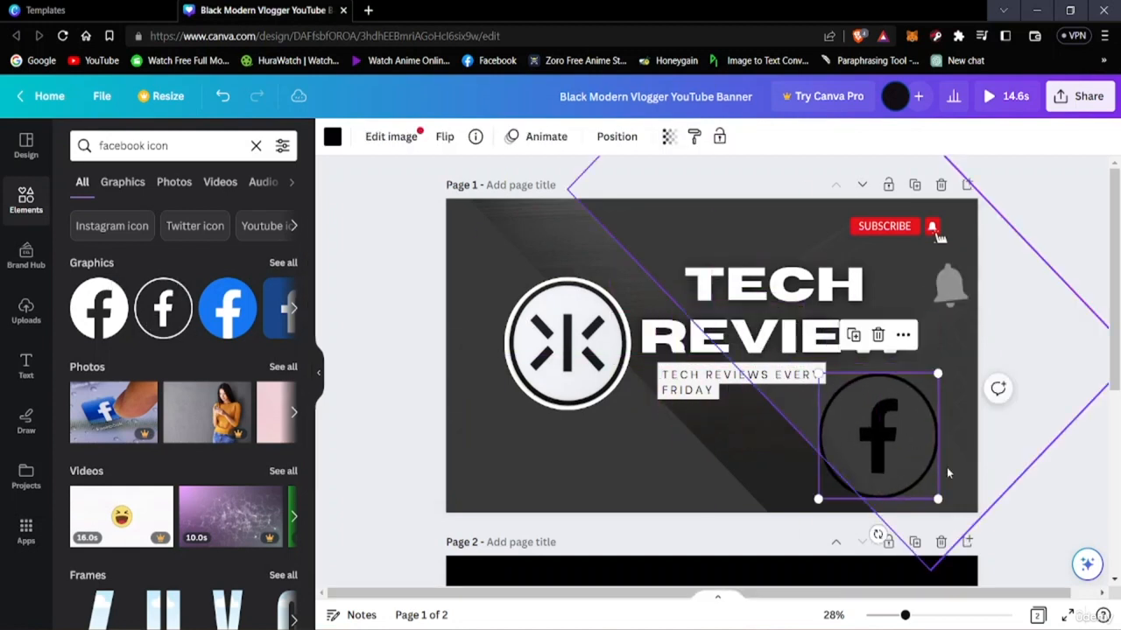
{"action": "left_click_drag", "start_coordinate": [937, 499], "coordinate": [794, 466]}
Replace the outlined Facebook icon with the solid circular one, shrunk and placed near the bottom end of the dark diagonal strip.
{"action": "left_click", "coordinate": [99, 306]}
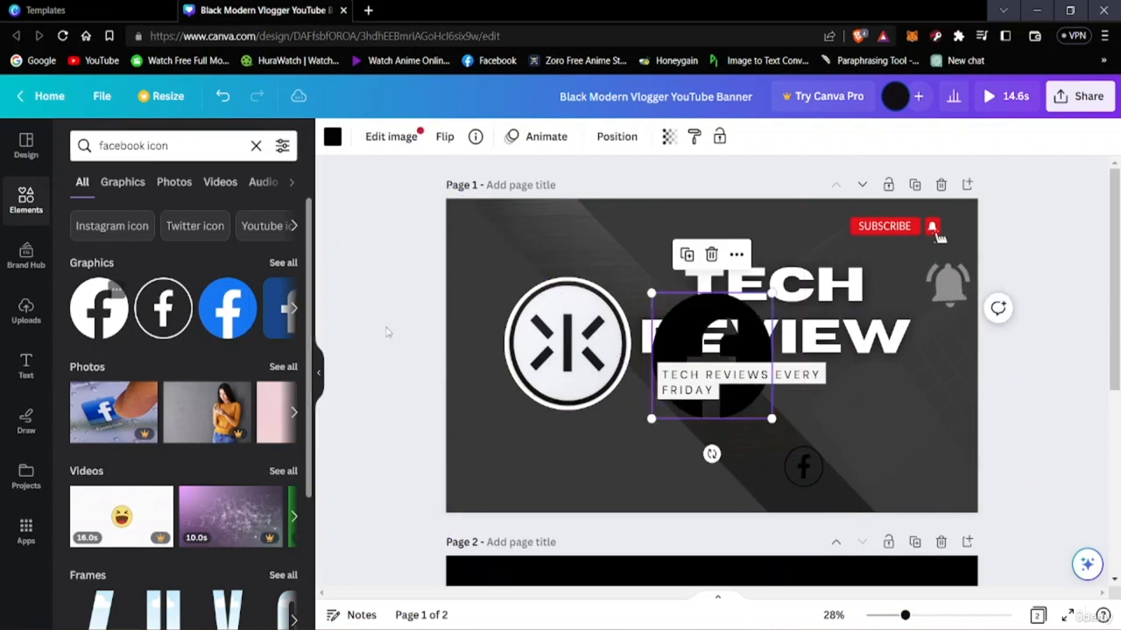
{"action": "left_click_drag", "start_coordinate": [771, 293], "coordinate": [864, 473]}
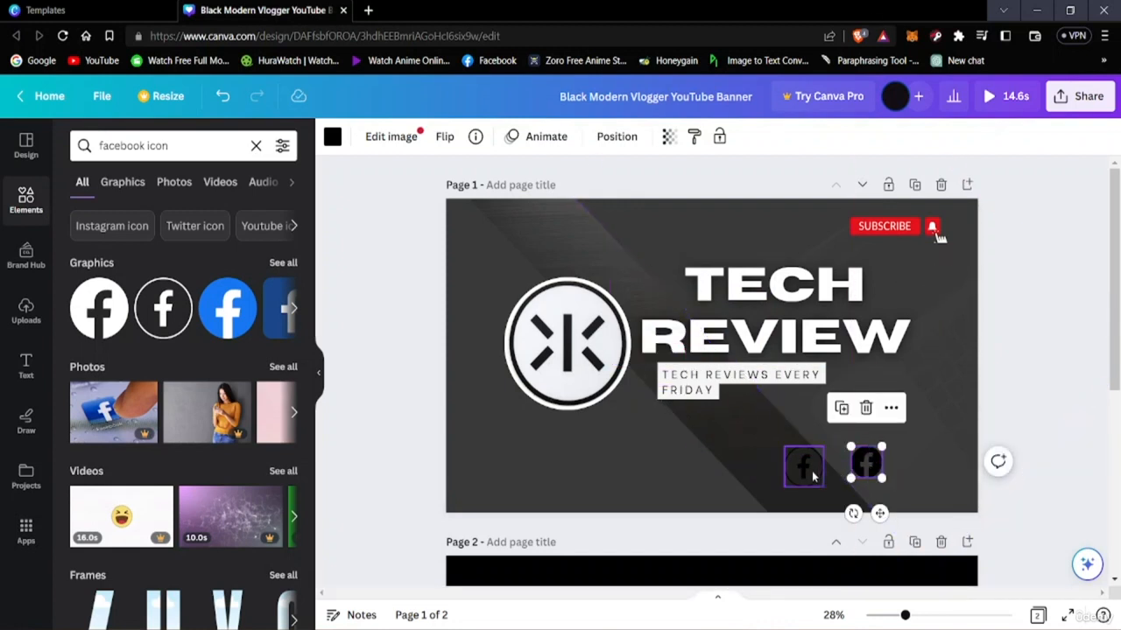
{"action": "left_click_drag", "start_coordinate": [867, 468], "coordinate": [814, 482]}
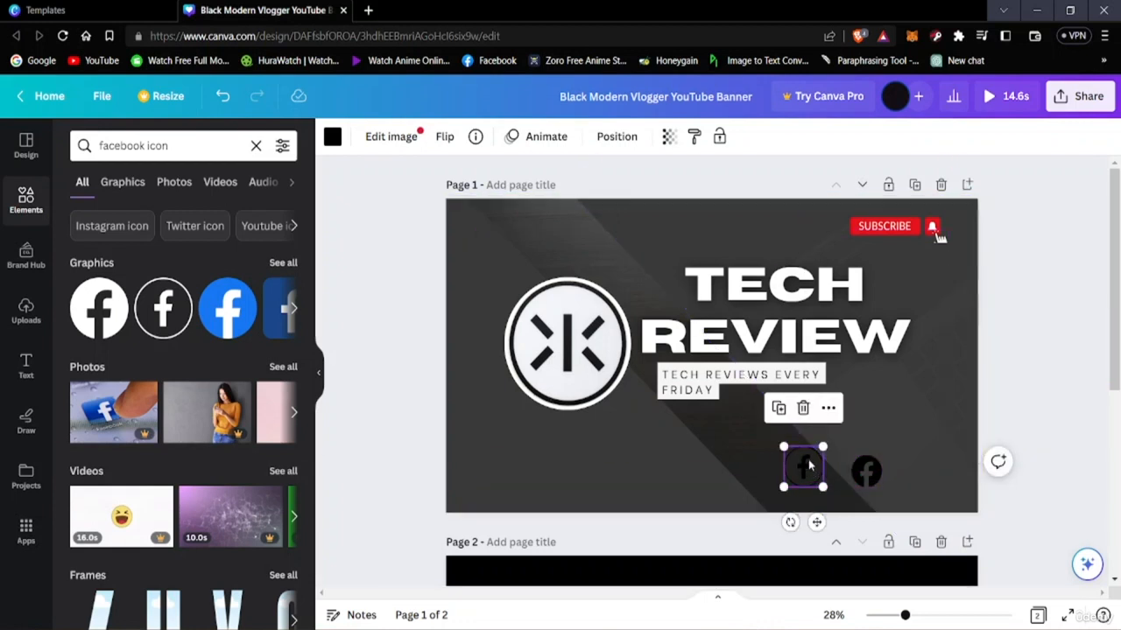
{"action": "left_click", "coordinate": [803, 407]}
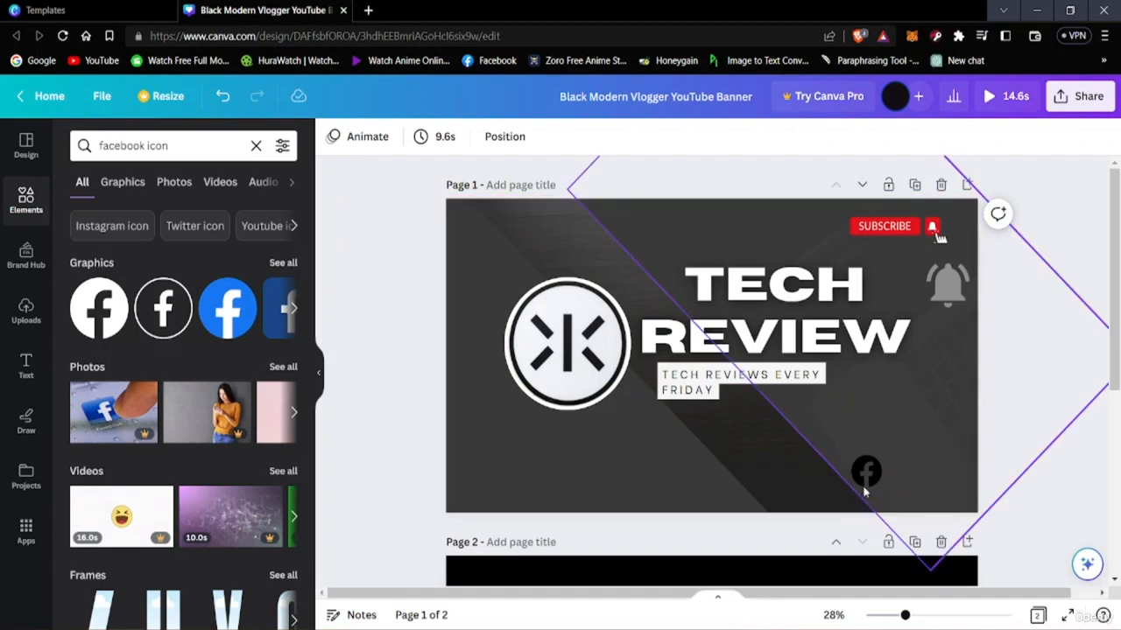
{"action": "left_click_drag", "start_coordinate": [865, 470], "coordinate": [839, 496]}
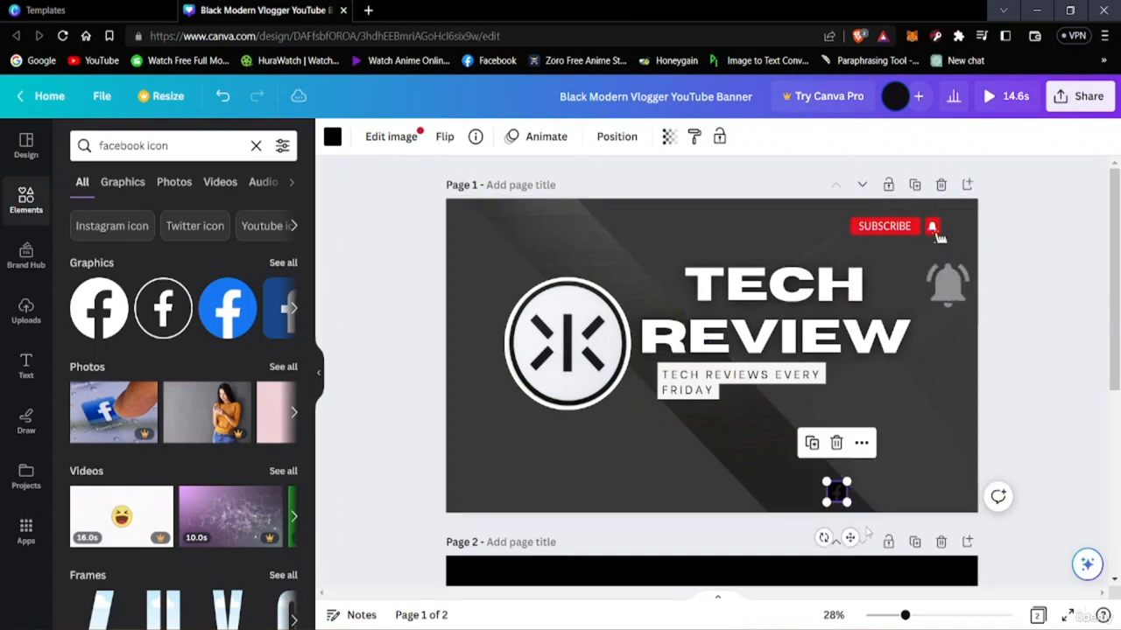
{"action": "left_click", "coordinate": [1068, 495]}
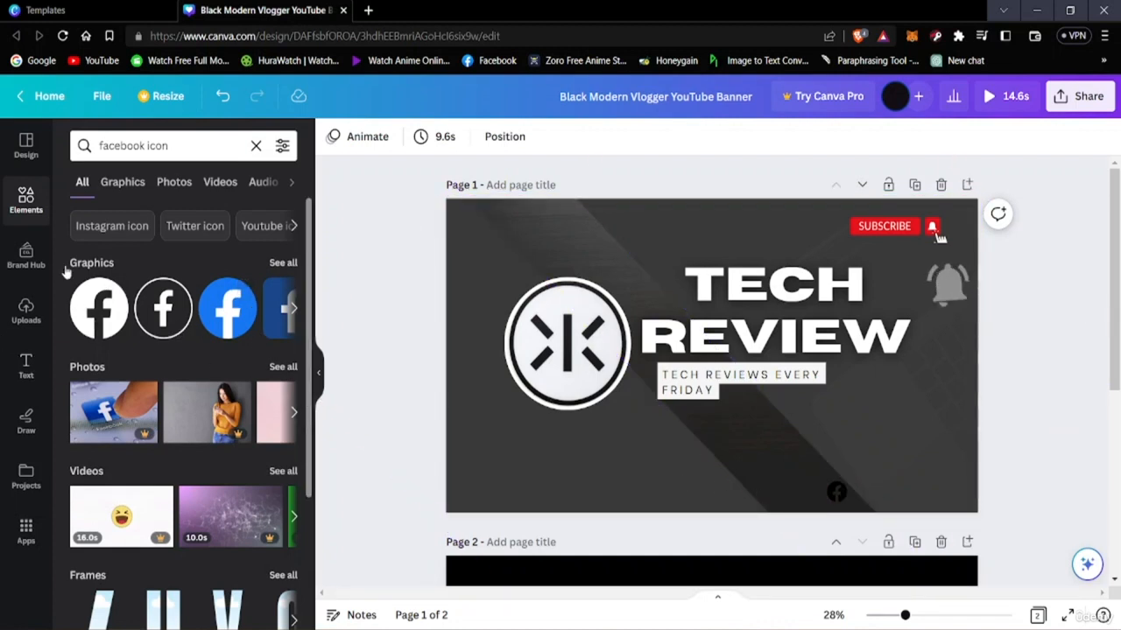
Search the elements library for "instagram icon".
{"action": "left_click", "coordinate": [175, 145]}
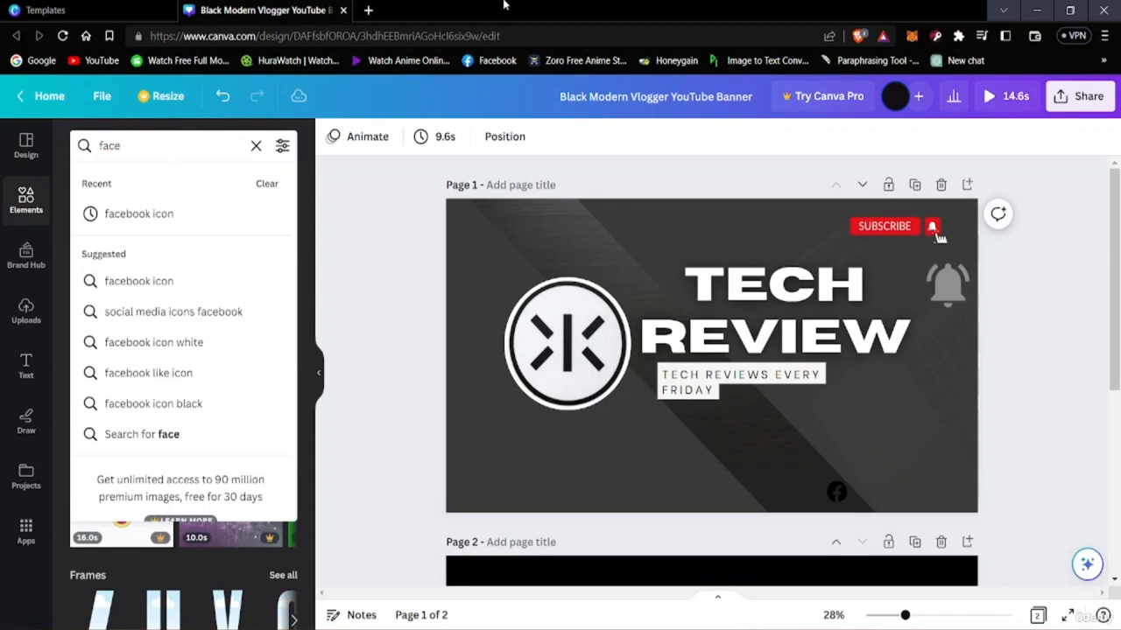
{"action": "key", "text": "BackSpace"}
{"action": "key", "text": "BackSpace"}
{"action": "type", "text": "ina"}
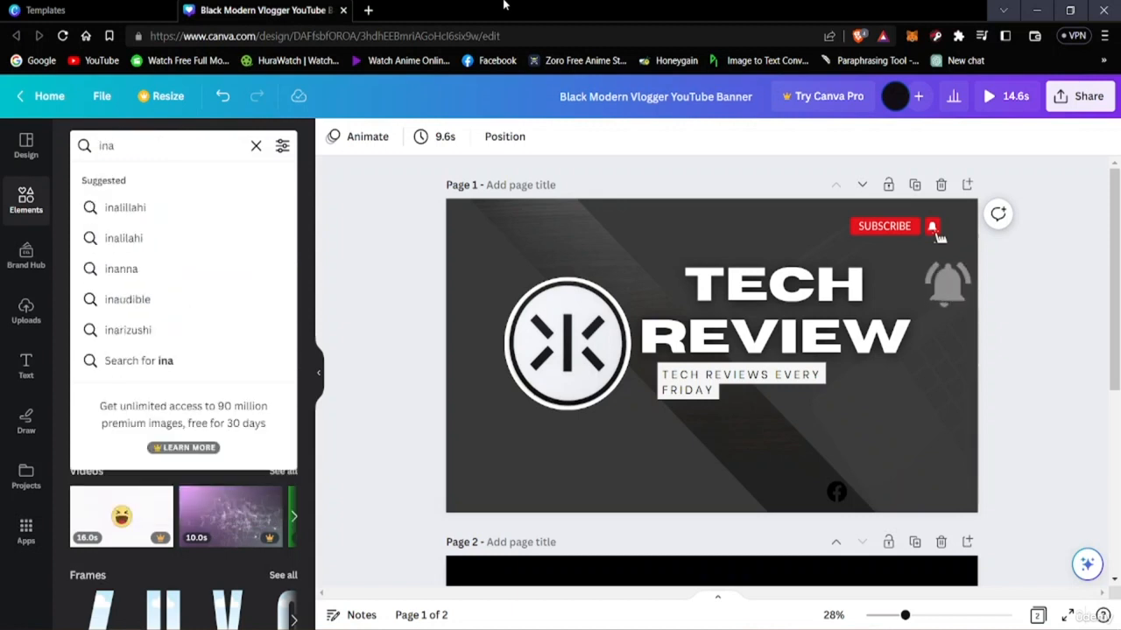
{"action": "key", "text": "BackSpace"}
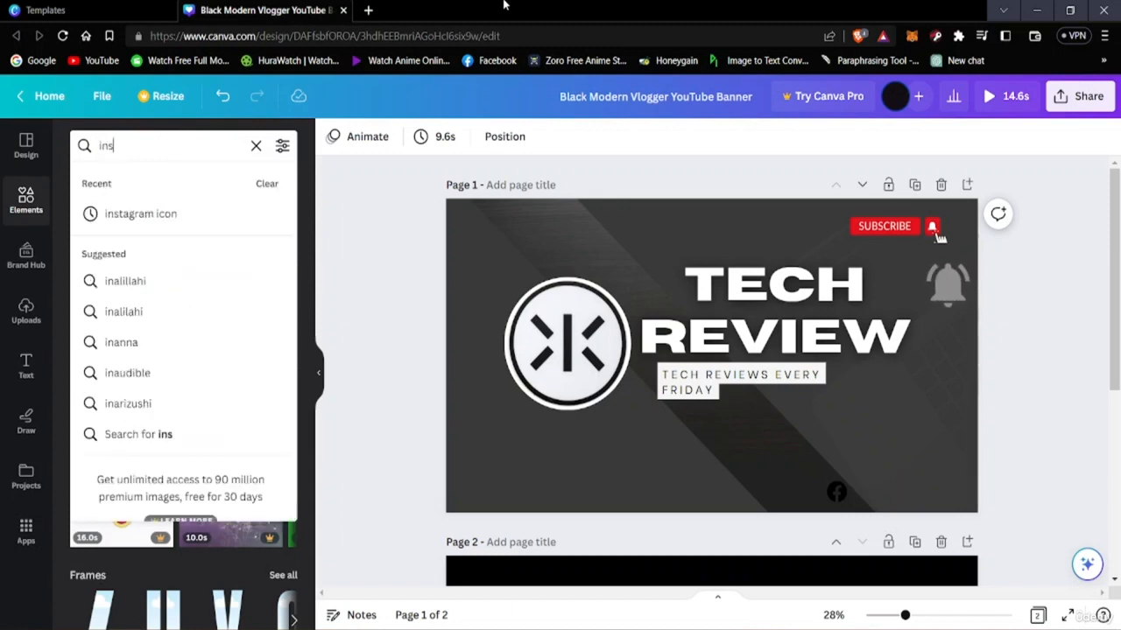
{"action": "type", "text": "sa"}
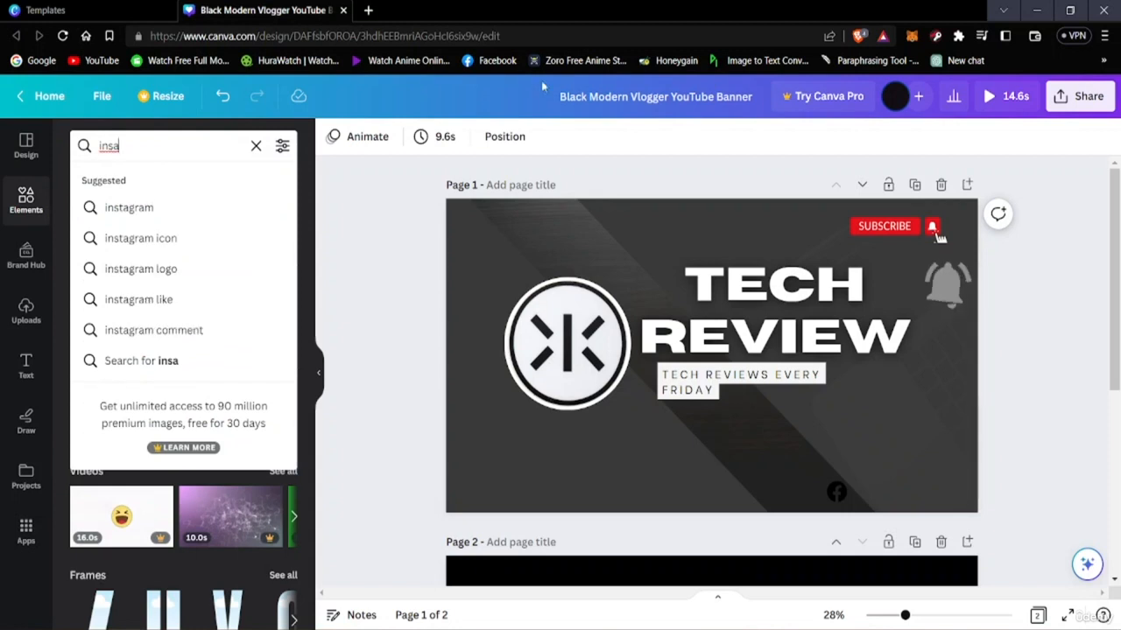
{"action": "left_click", "coordinate": [188, 239]}
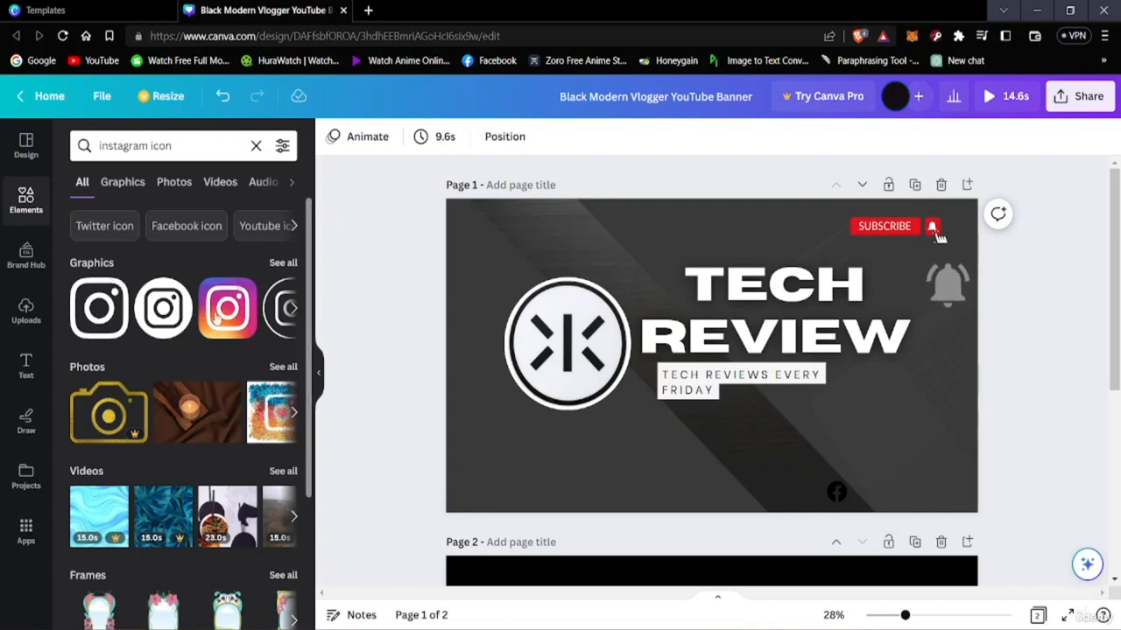
Add the rounded-square Instagram icon above the Facebook icon and the solid circular one to its right, both shrunk.
{"action": "left_click", "coordinate": [99, 308]}
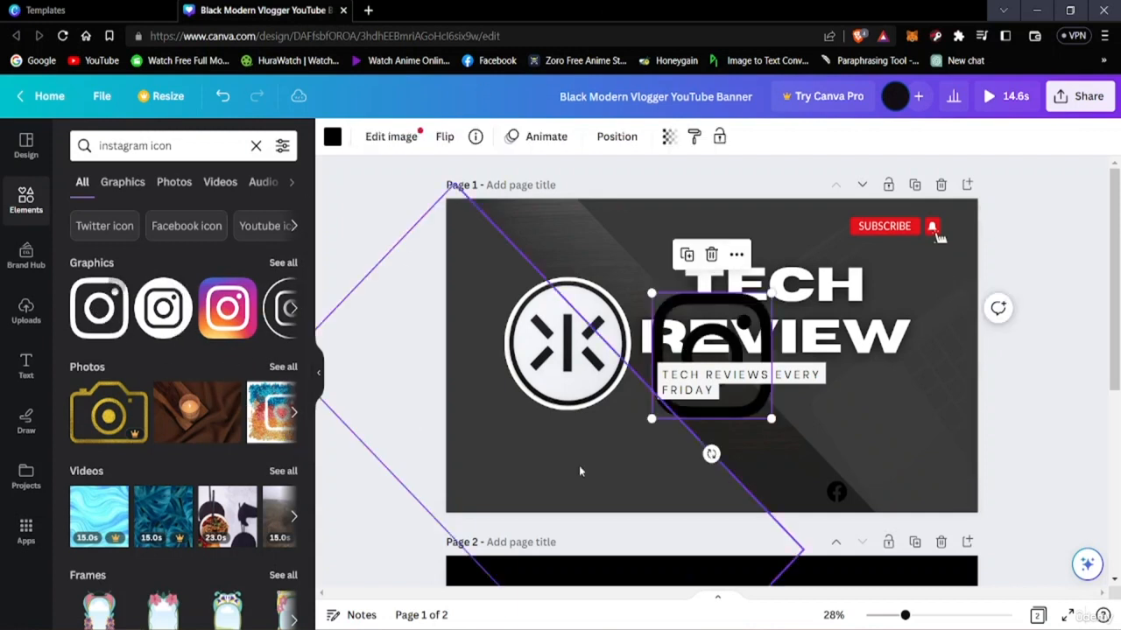
{"action": "left_click_drag", "start_coordinate": [744, 422], "coordinate": [840, 452]}
{"action": "left_click", "coordinate": [166, 302]}
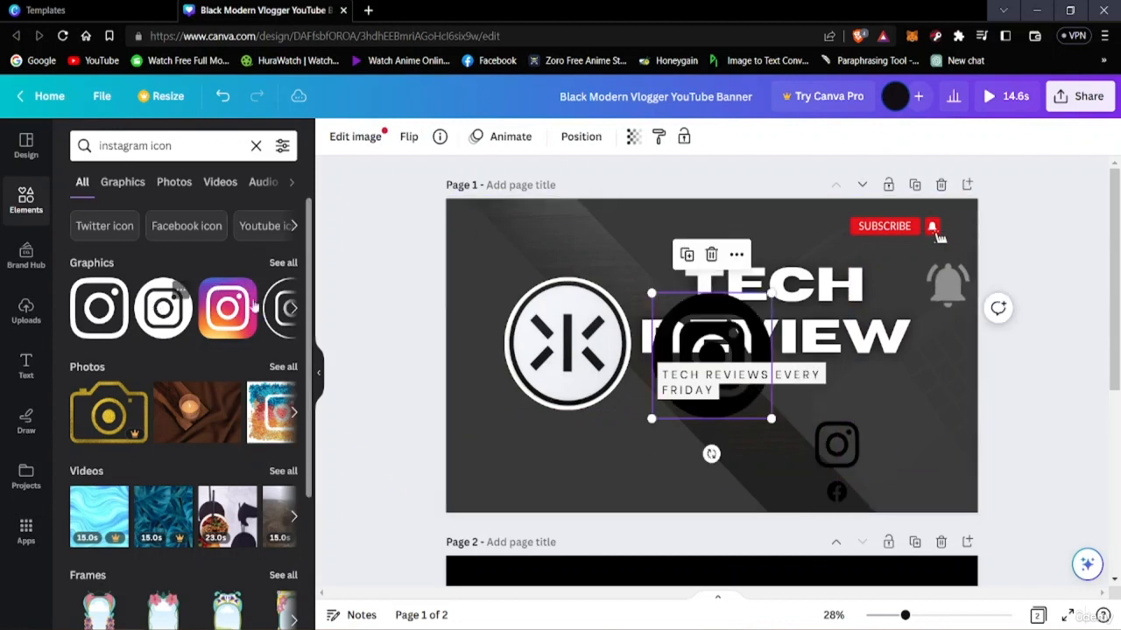
{"action": "left_click_drag", "start_coordinate": [768, 421], "coordinate": [890, 488]}
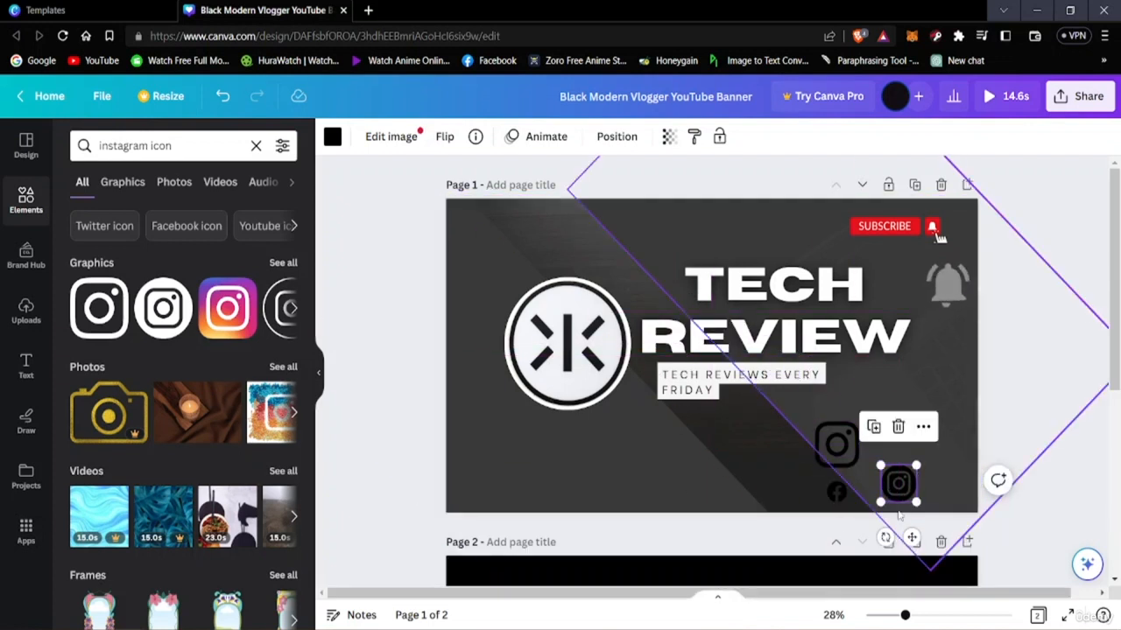
Delete the circular Instagram icon and place the rounded-square one, shrunk to the Facebook icon's size, directly to the Facebook icon's right.
{"action": "left_click_drag", "start_coordinate": [900, 499], "coordinate": [876, 499]}
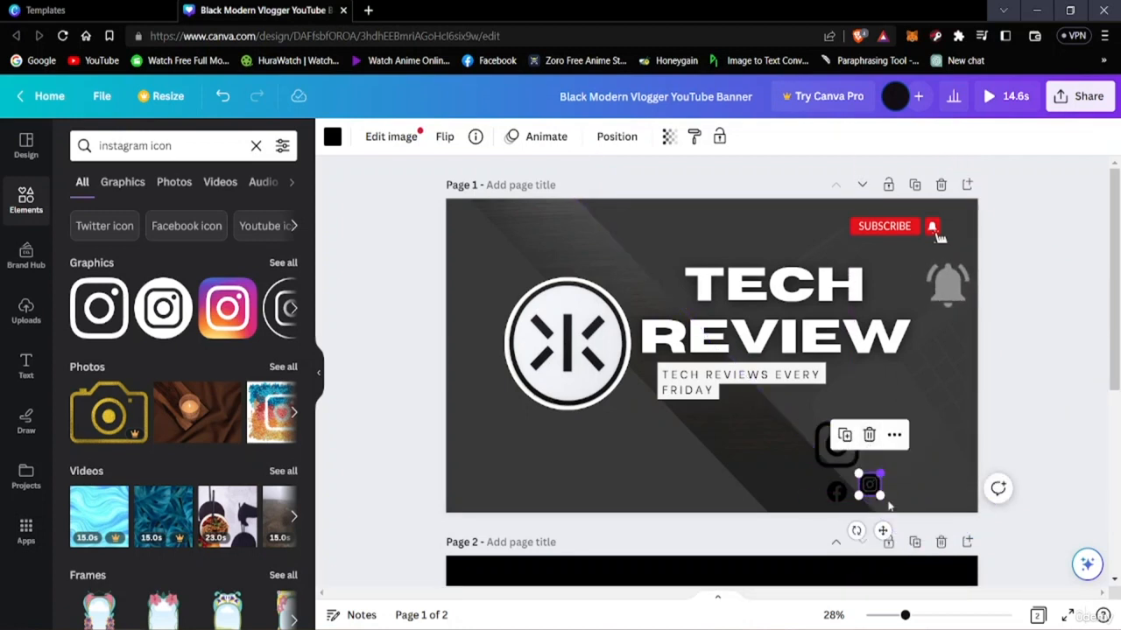
{"action": "left_click", "coordinate": [866, 438]}
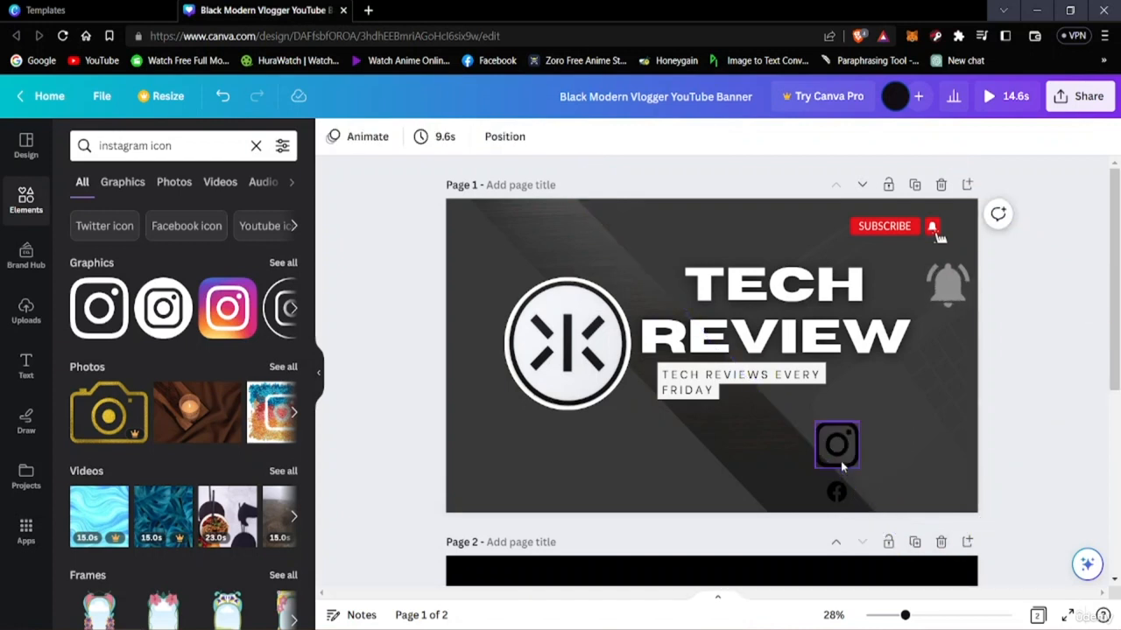
{"action": "left_click_drag", "start_coordinate": [840, 461], "coordinate": [882, 493]}
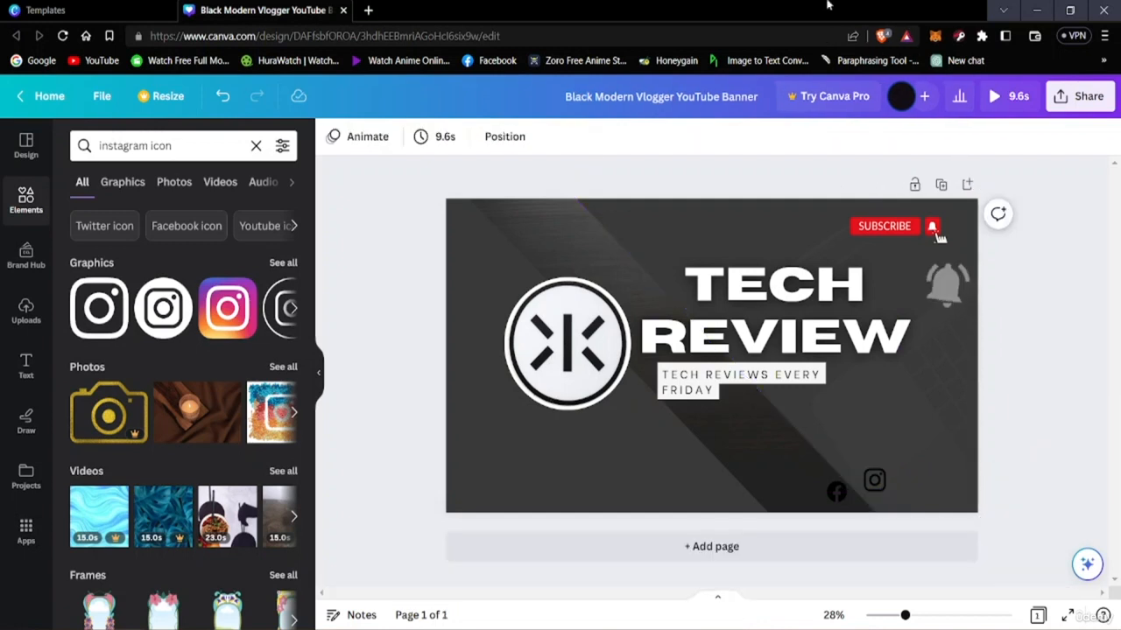
{"action": "mouse_move", "coordinate": [875, 479]}
{"action": "left_mouse_down"}
{"action": "mouse_move", "coordinate": [878, 497]}
{"action": "mouse_move", "coordinate": [867, 496]}
{"action": "left_mouse_up"}
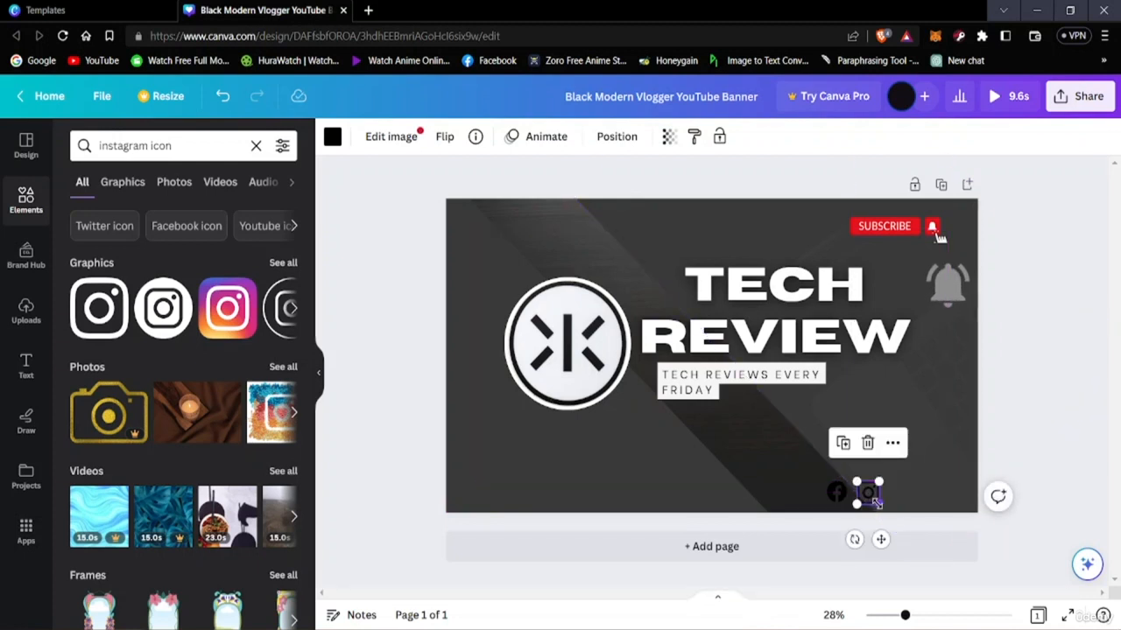
{"action": "left_click", "coordinate": [1022, 478]}
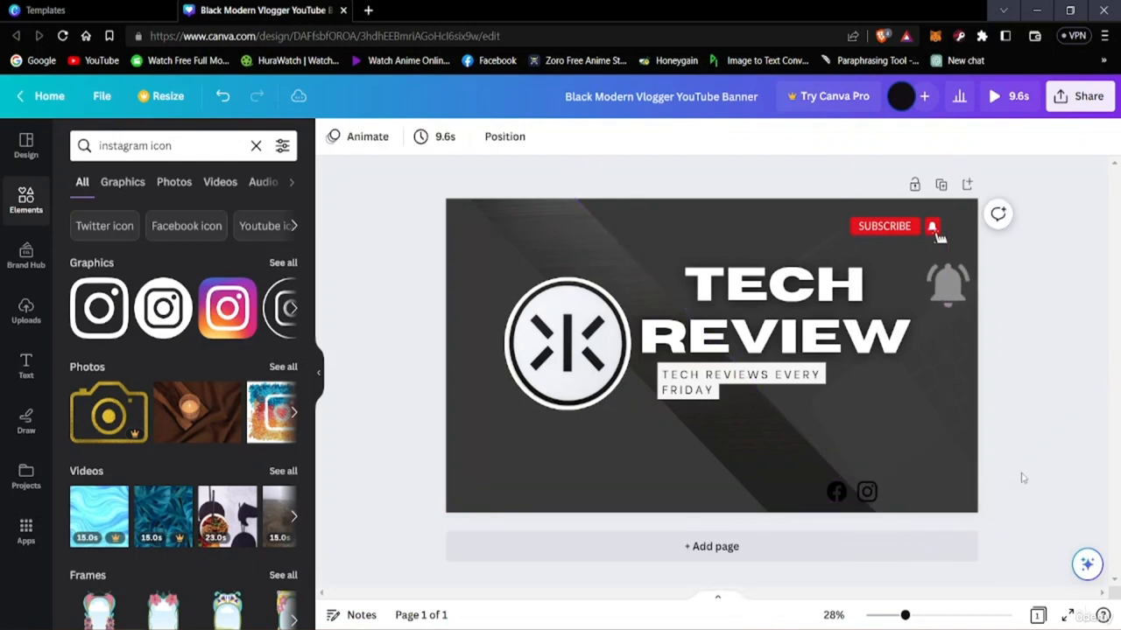
Fine-tune the Instagram icon's size and position so it sits level with and closer to the Facebook icon.
{"action": "left_click_drag", "start_coordinate": [870, 503], "coordinate": [869, 500]}
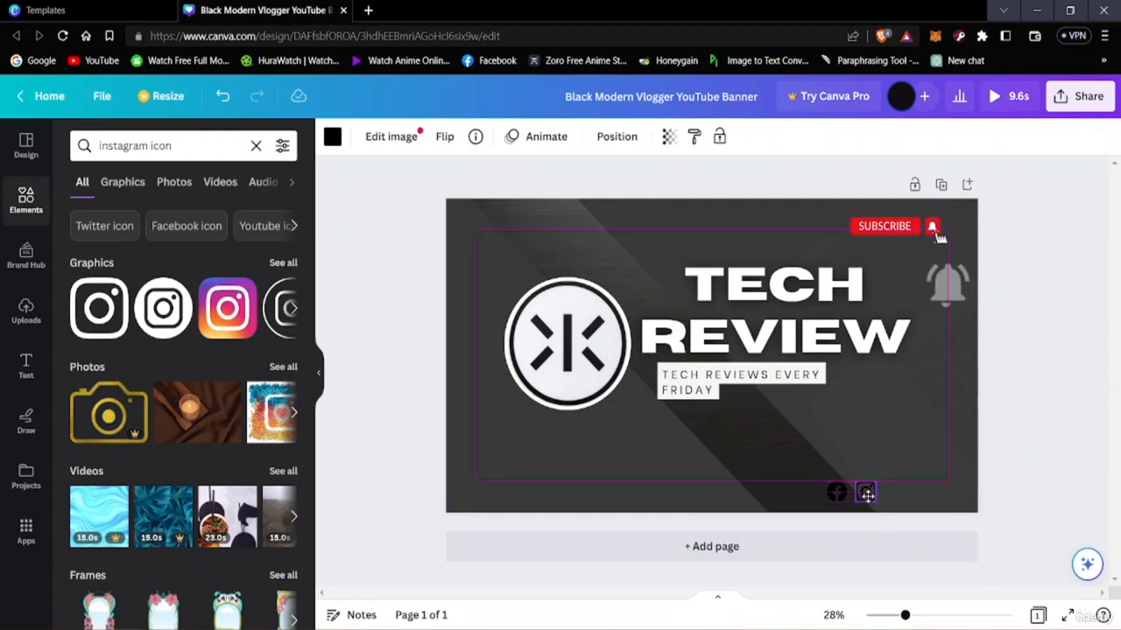
{"action": "left_click_drag", "start_coordinate": [867, 495], "coordinate": [867, 495]}
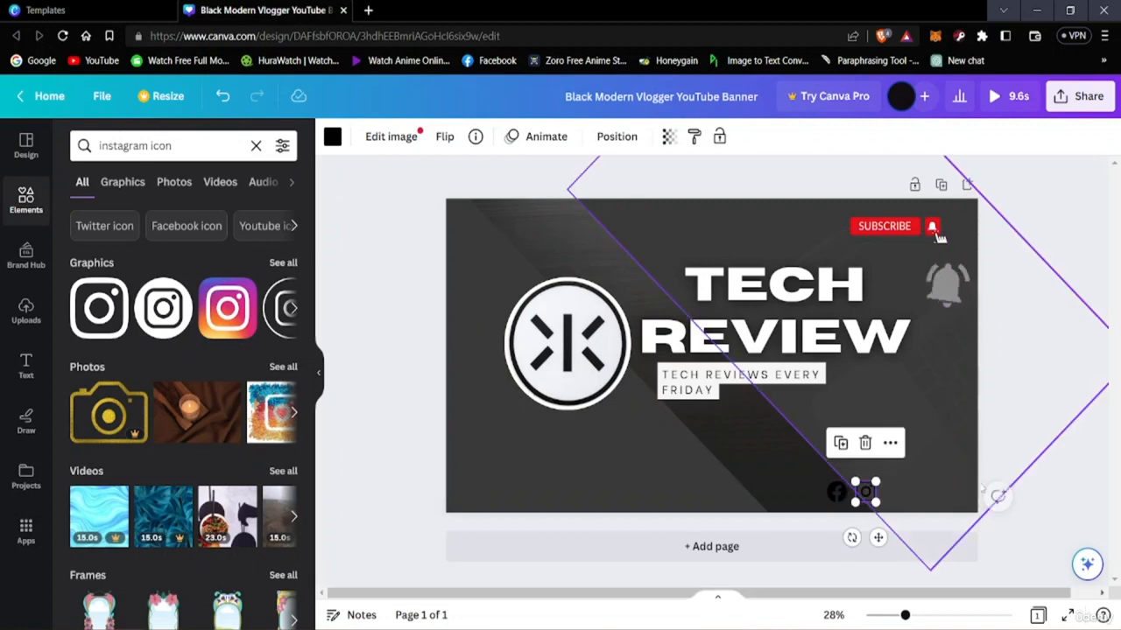
{"action": "left_click", "coordinate": [1033, 532]}
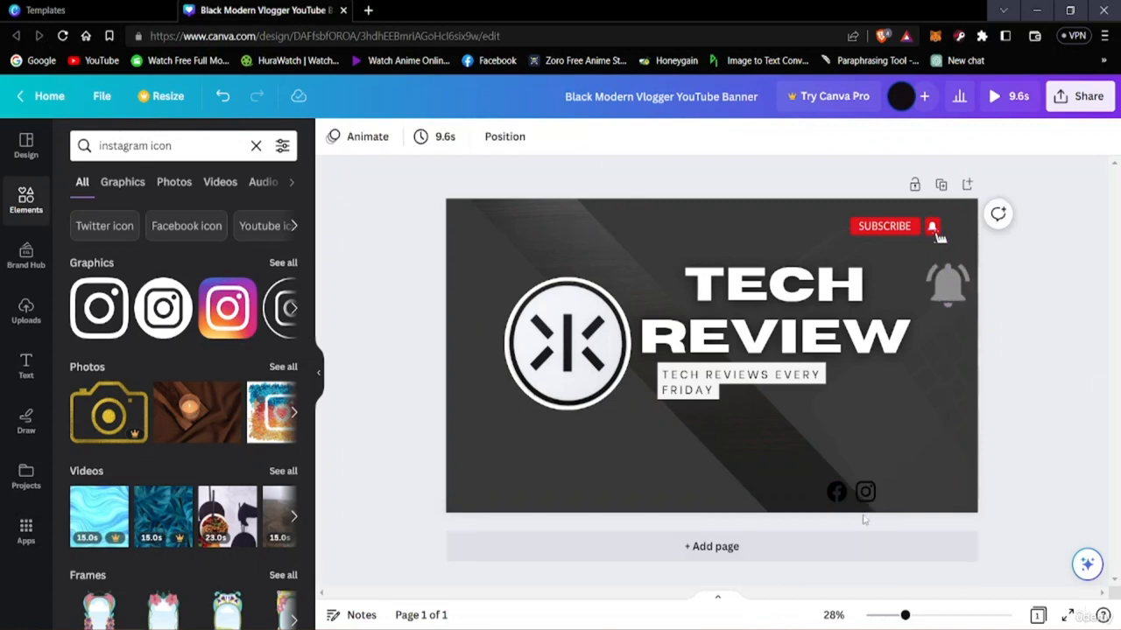
{"action": "left_click_drag", "start_coordinate": [865, 494], "coordinate": [863, 497]}
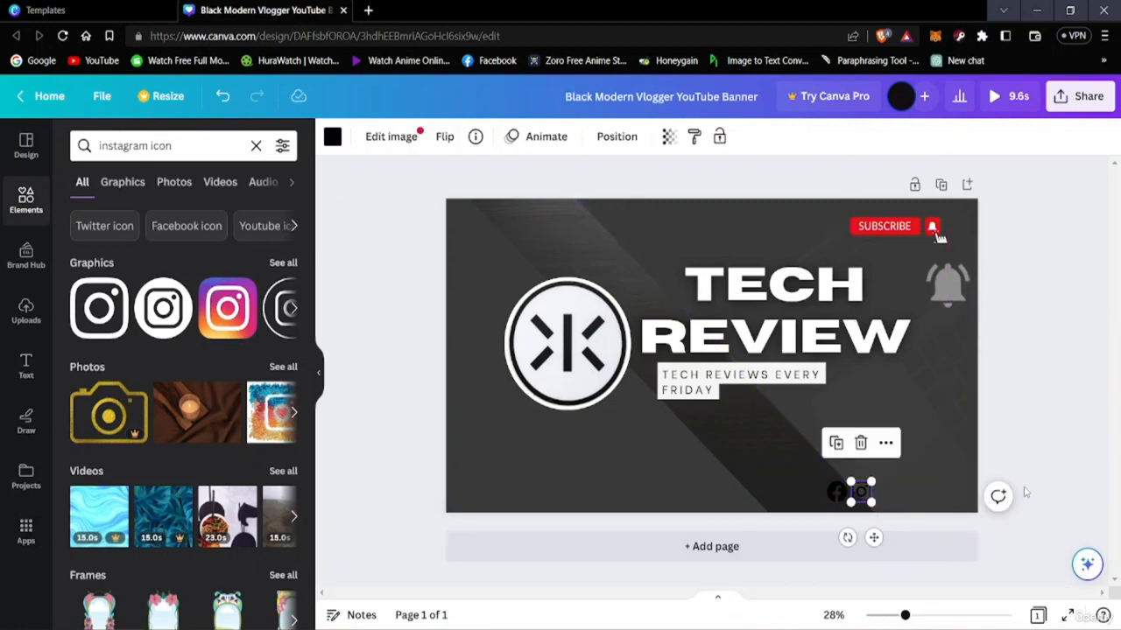
{"action": "left_click", "coordinate": [1051, 521]}
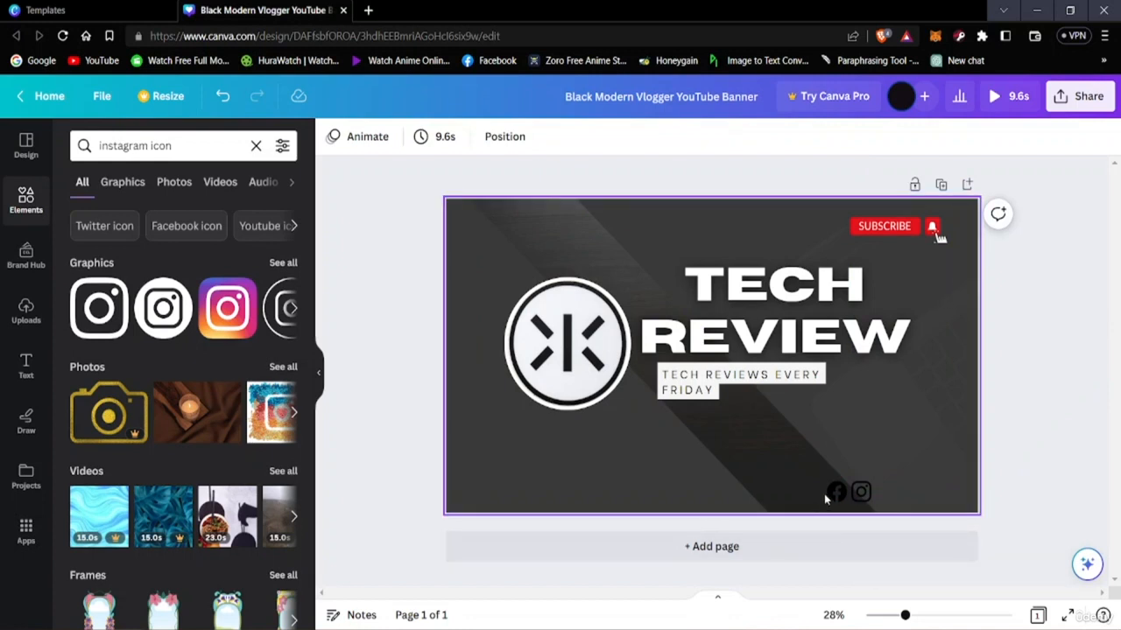
{"action": "left_click_drag", "start_coordinate": [836, 492], "coordinate": [834, 492]}
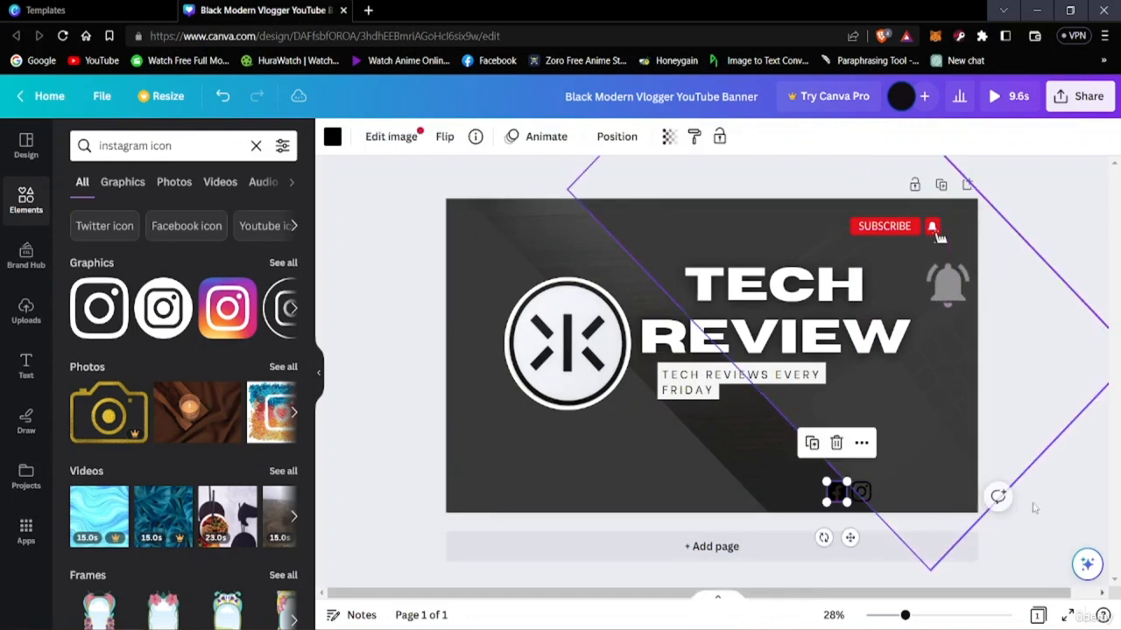
{"action": "left_click", "coordinate": [995, 498]}
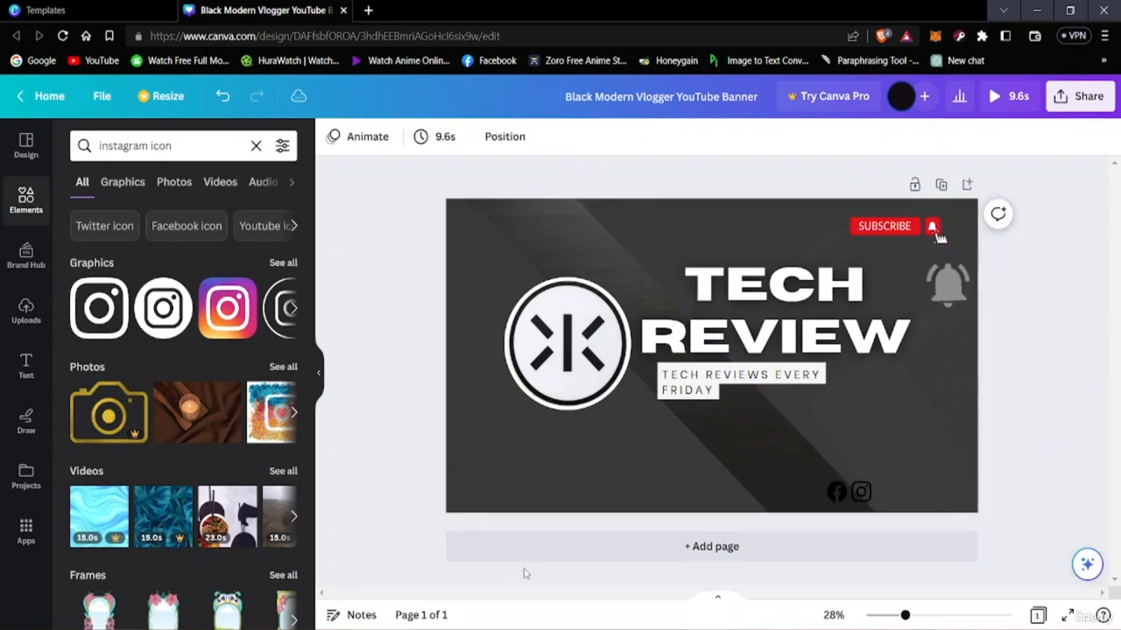
Search the elements library for "twiter logo".
{"action": "left_click", "coordinate": [188, 140]}
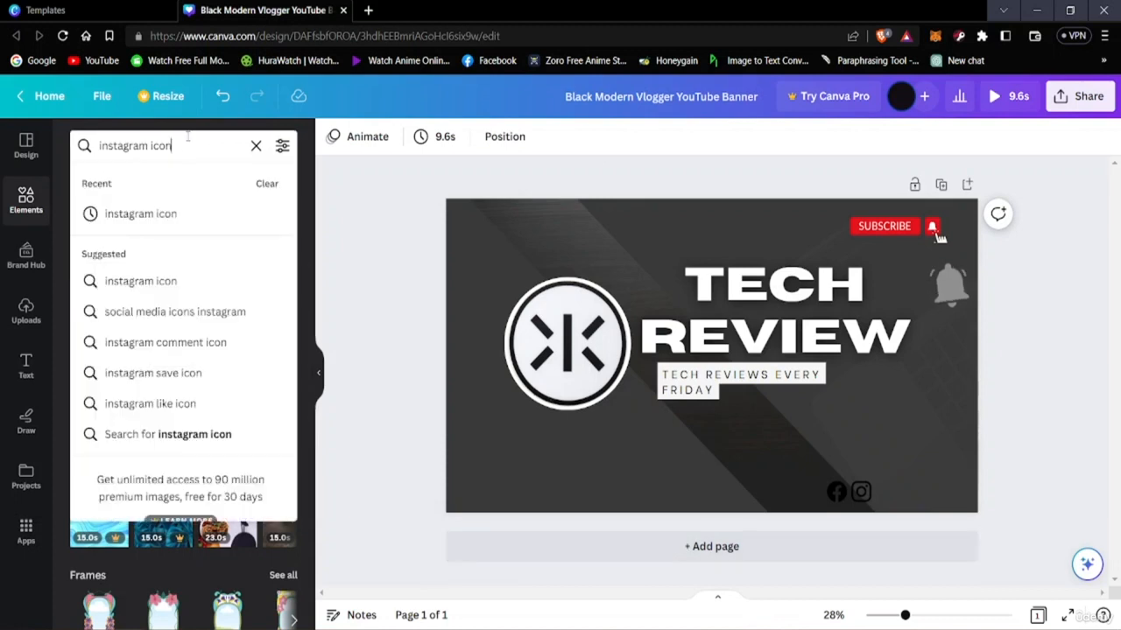
{"action": "key", "text": "BackSpace"}
{"action": "key", "text": "BackSpace"}
{"action": "key", "text": "BackSpace"}
{"action": "key", "text": "BackSpace"}
{"action": "key", "text": "BackSpace"}
{"action": "key", "text": "BackSpace"}
{"action": "key", "text": "BackSpace"}
{"action": "key", "text": "BackSpace"}
{"action": "key", "text": "BackSpace"}
{"action": "key", "text": "BackSpace"}
{"action": "key", "text": "BackSpace"}
{"action": "key", "text": "BackSpace"}
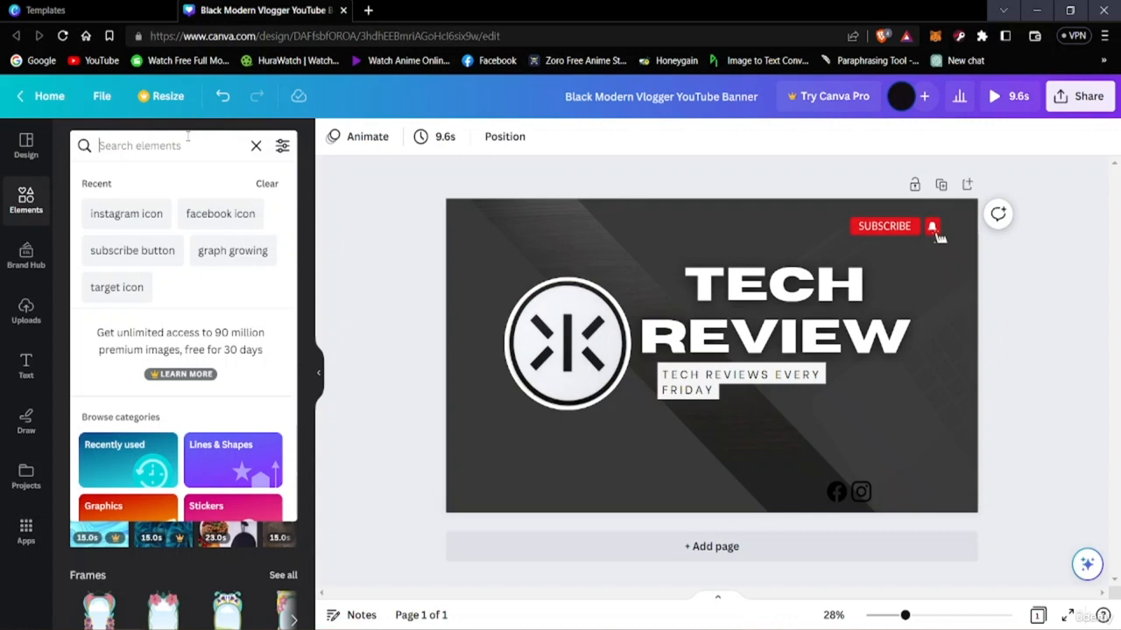
{"action": "type", "text": "twittw"}
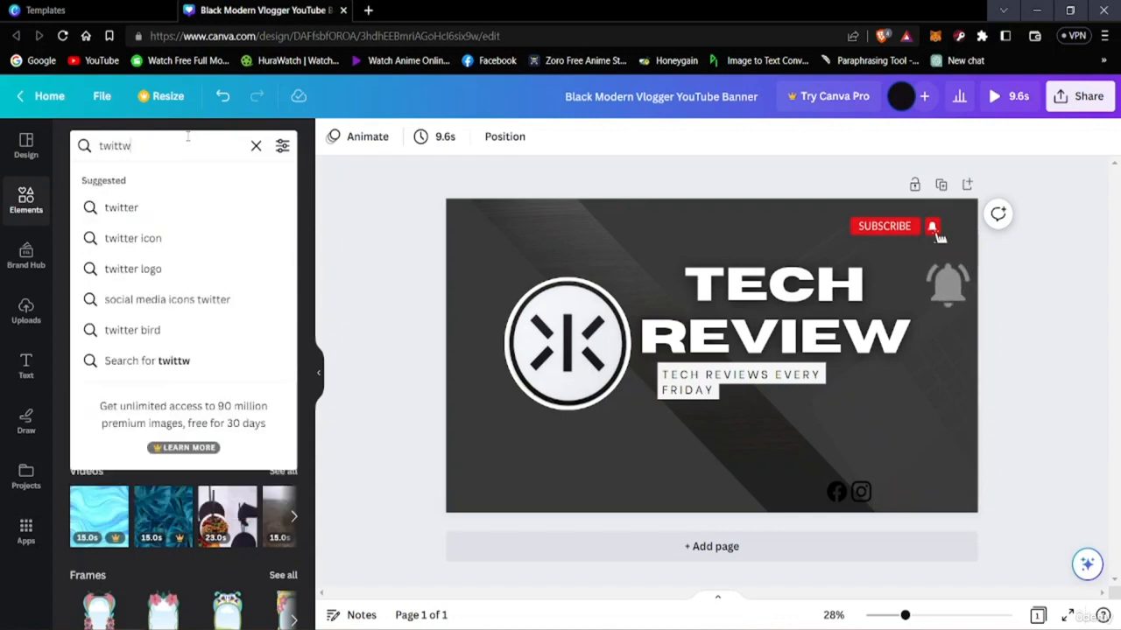
{"action": "type", "text": "e"}
{"action": "key", "text": "BackSpace"}
{"action": "key", "text": "BackSpace"}
{"action": "key", "text": "BackSpace"}
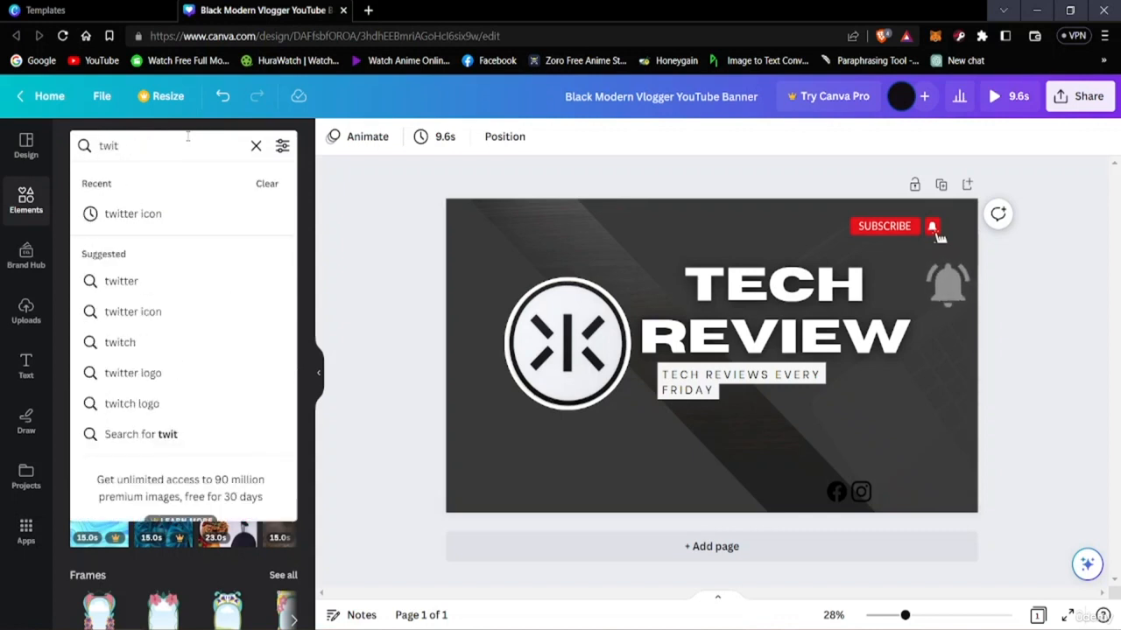
{"action": "type", "text": "r"}
{"action": "key", "text": "BackSpace"}
{"action": "type", "text": "er"}
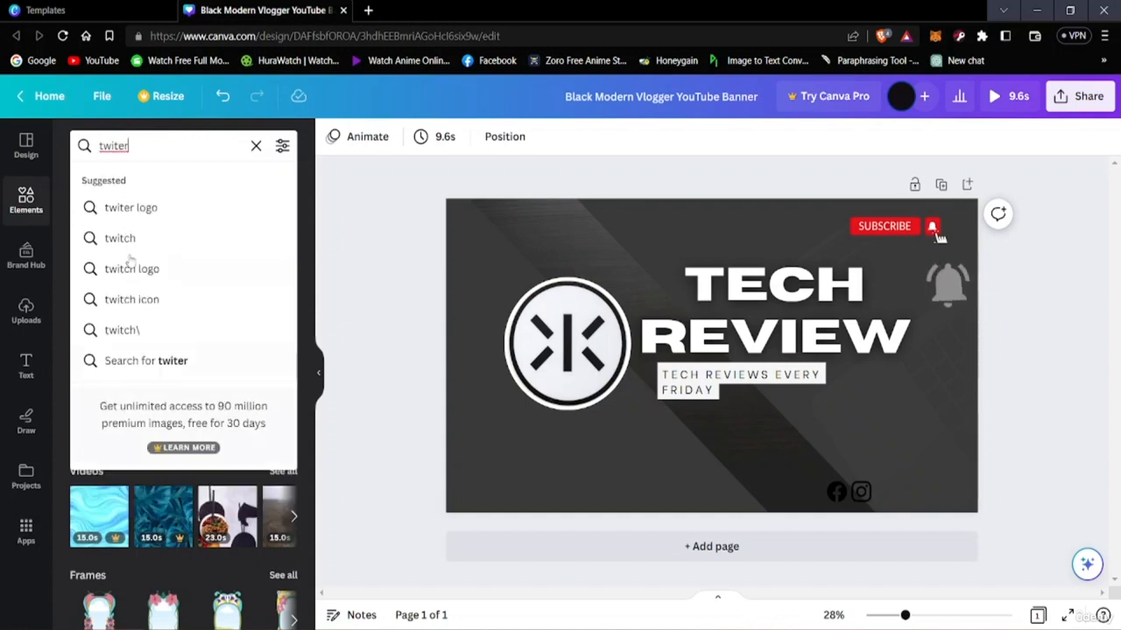
{"action": "left_click", "coordinate": [137, 213]}
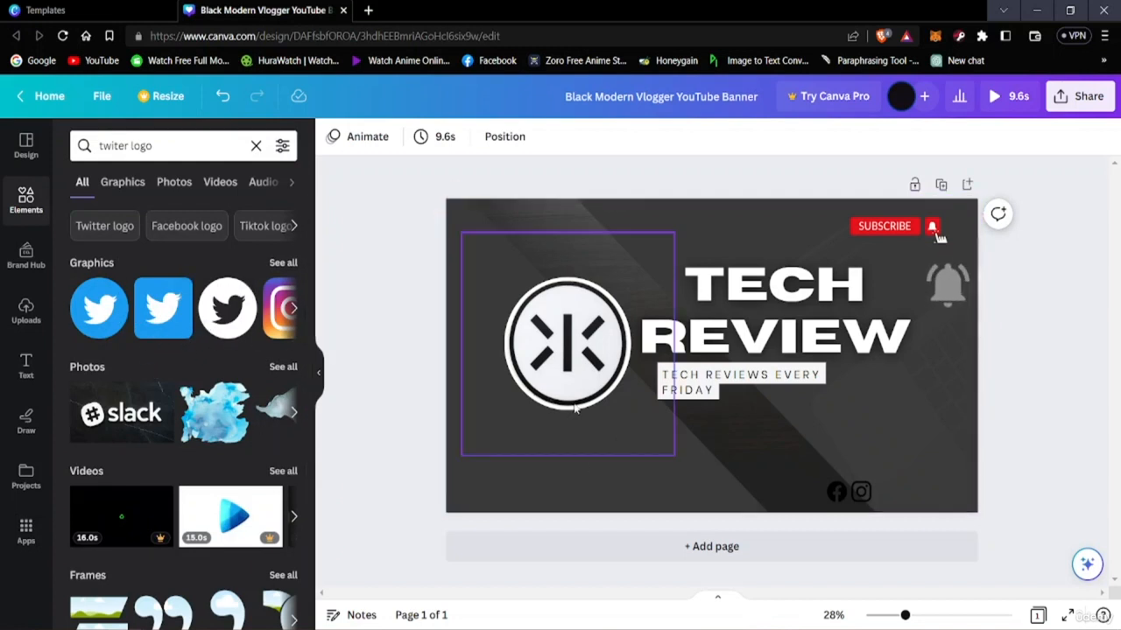
Add the white circular Twitter icon with the black bird and shrink it above the Instagram icon.
{"action": "left_click", "coordinate": [228, 308]}
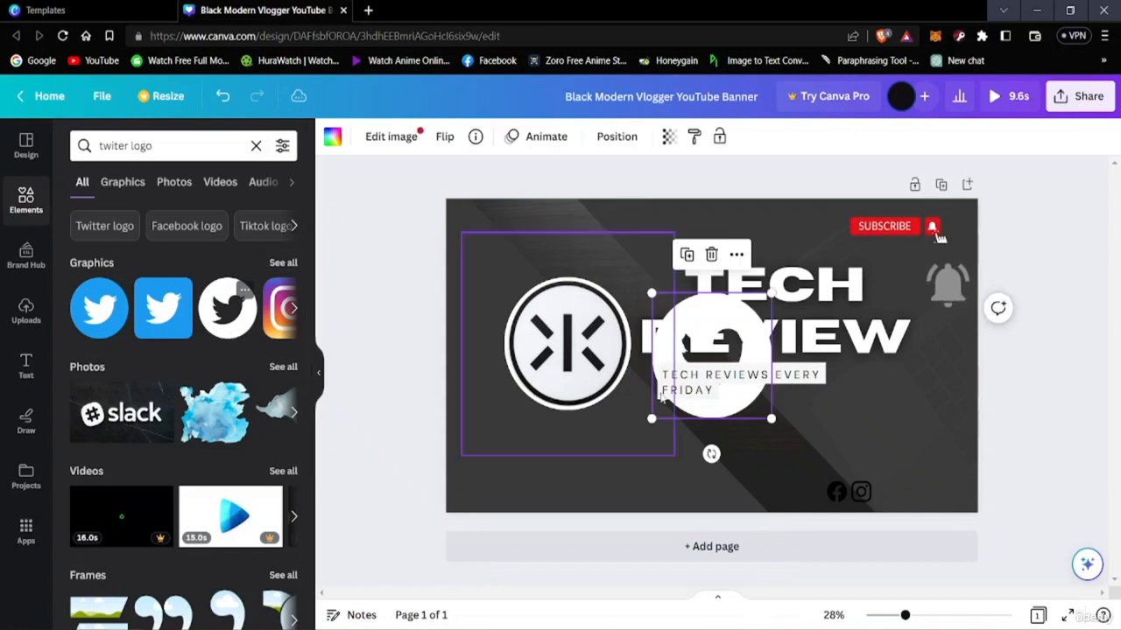
{"action": "left_click_drag", "start_coordinate": [753, 412], "coordinate": [877, 462]}
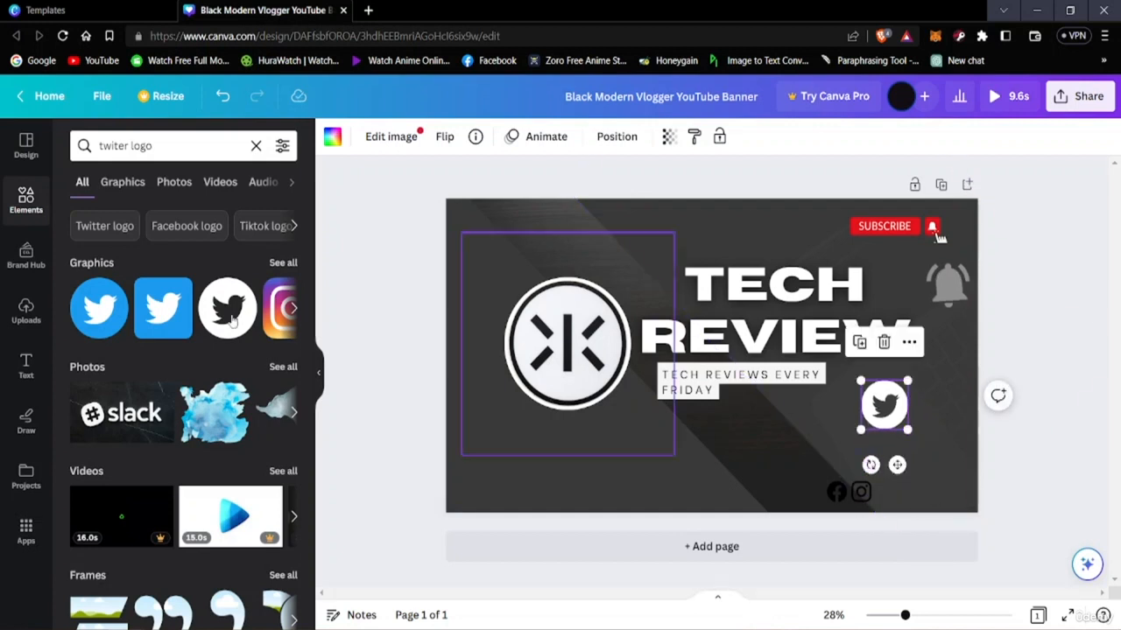
Examine the full set of "twiter logo" graphics for another Twitter icon that matches the dark social media icons.
{"action": "left_click", "coordinate": [294, 313]}
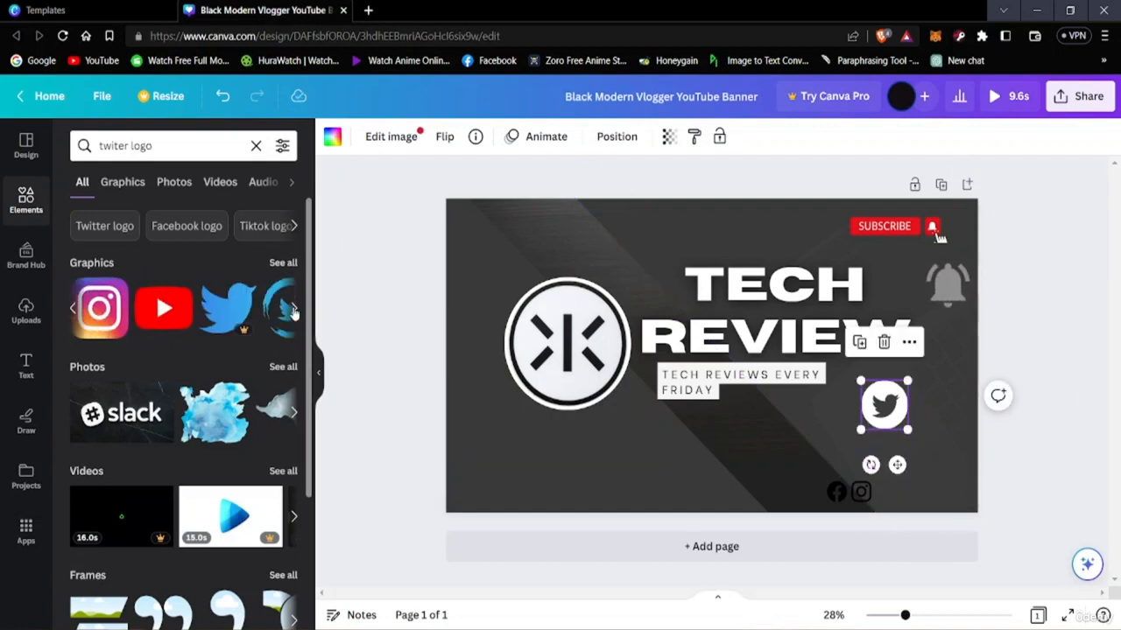
{"action": "left_click", "coordinate": [294, 313]}
{"action": "left_click", "coordinate": [294, 313]}
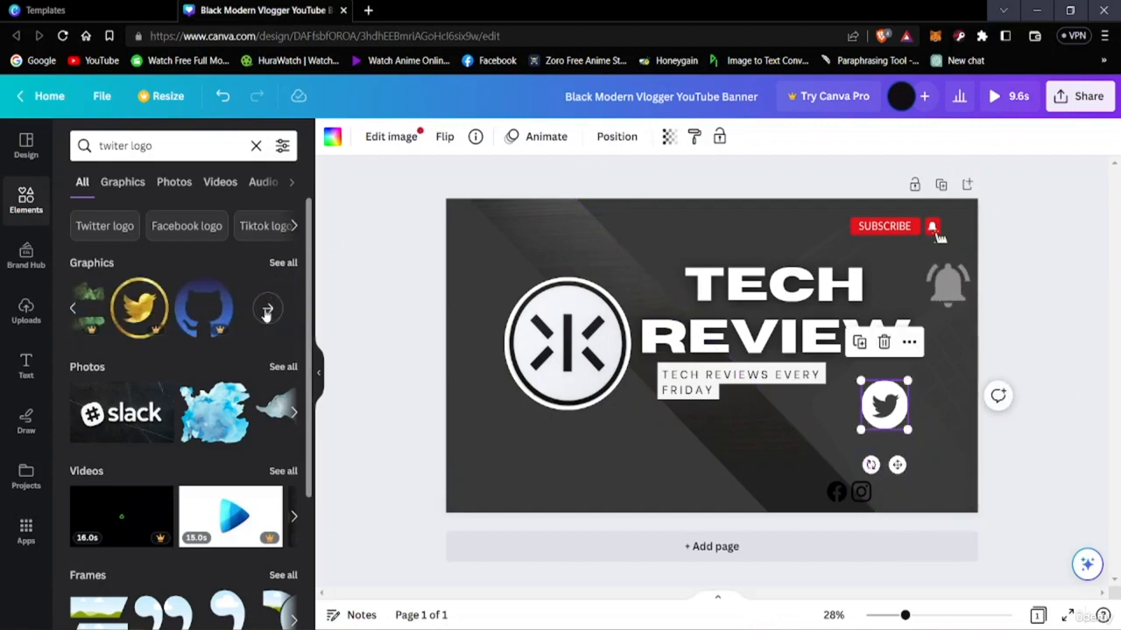
{"action": "left_click", "coordinate": [267, 312]}
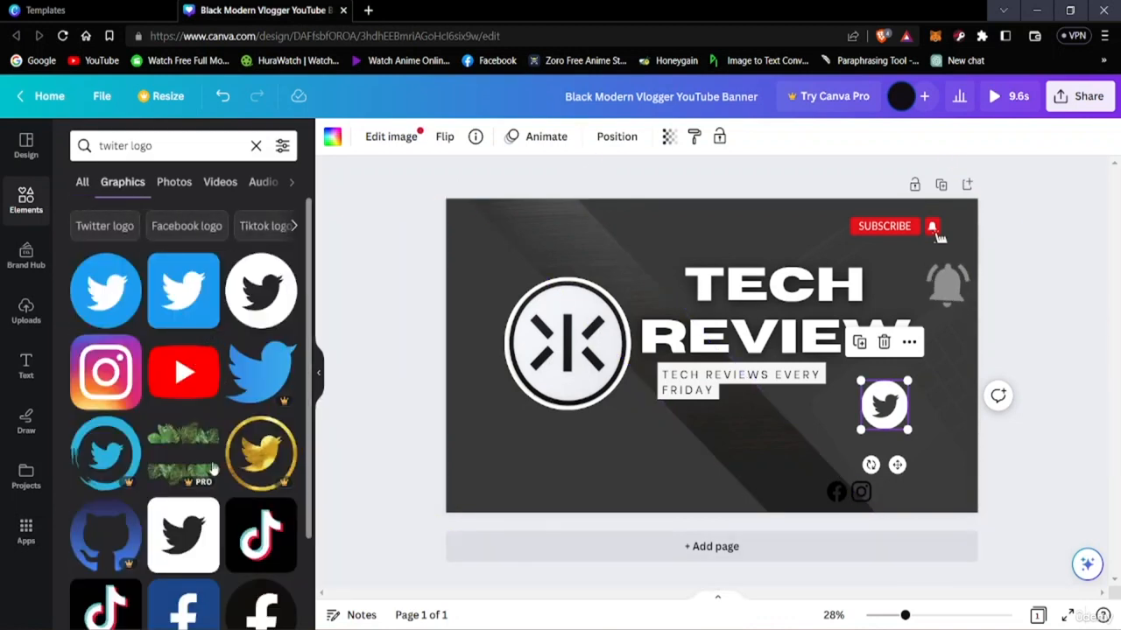
{"action": "scroll", "coordinate": [212, 470], "scroll_direction": "down", "scroll_amount": 5}
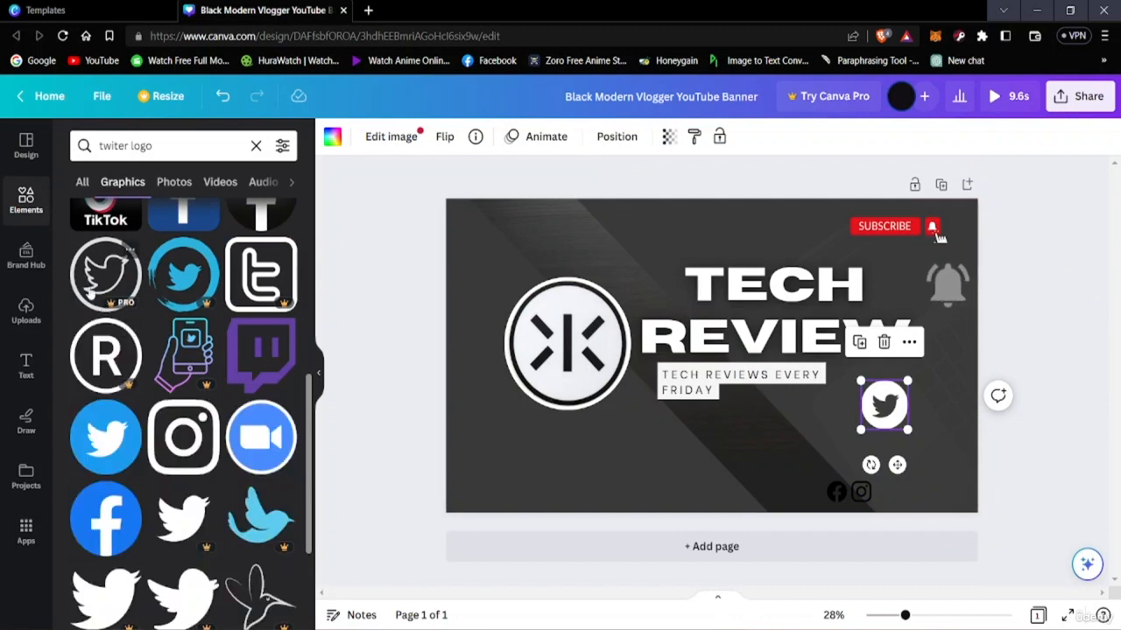
{"action": "scroll", "coordinate": [219, 400], "scroll_direction": "down", "scroll_amount": 2}
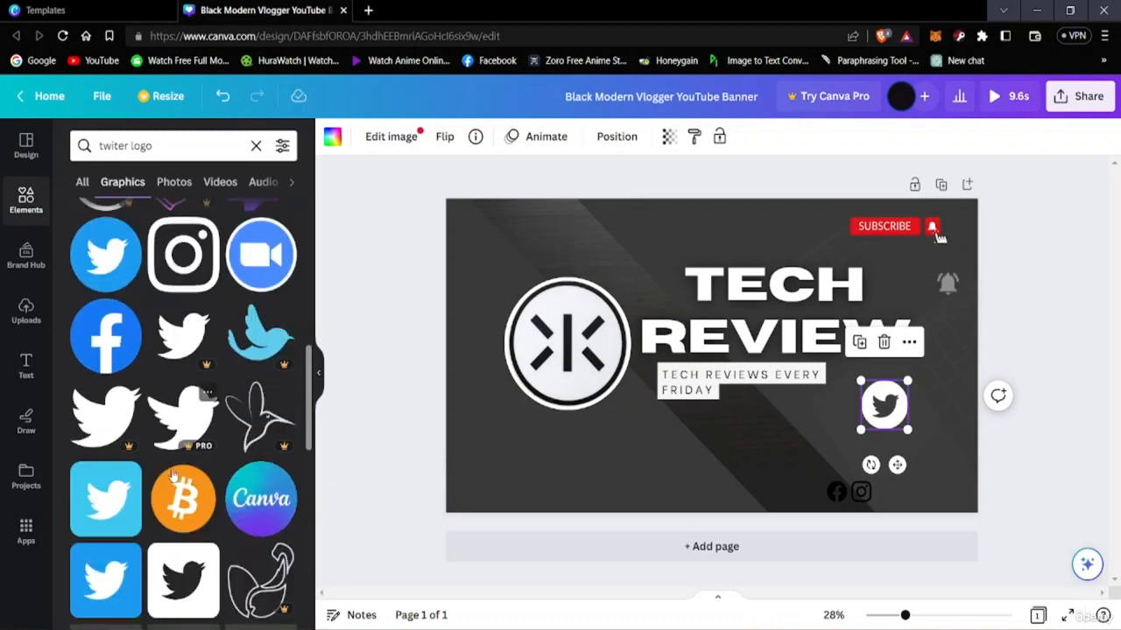
{"action": "scroll", "coordinate": [173, 474], "scroll_direction": "down", "scroll_amount": 3}
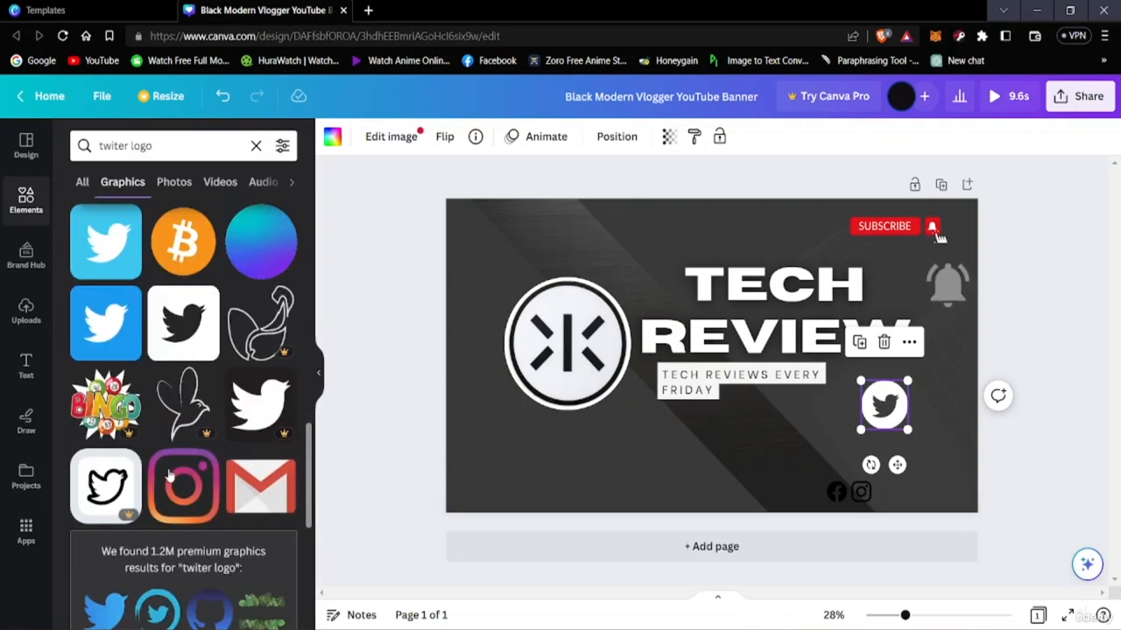
{"action": "scroll", "coordinate": [169, 474], "scroll_direction": "up", "scroll_amount": 1}
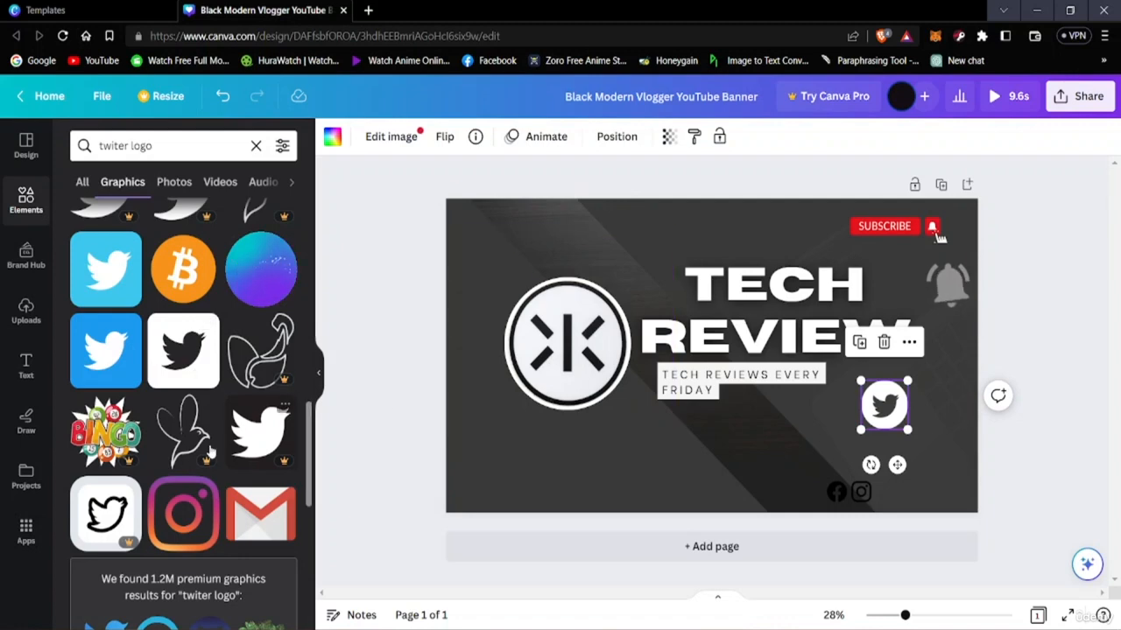
{"action": "scroll", "coordinate": [202, 459], "scroll_direction": "down", "scroll_amount": 4}
{"action": "scroll", "coordinate": [203, 464], "scroll_direction": "down", "scroll_amount": 1}
{"action": "scroll", "coordinate": [262, 473], "scroll_direction": "up", "scroll_amount": 6}
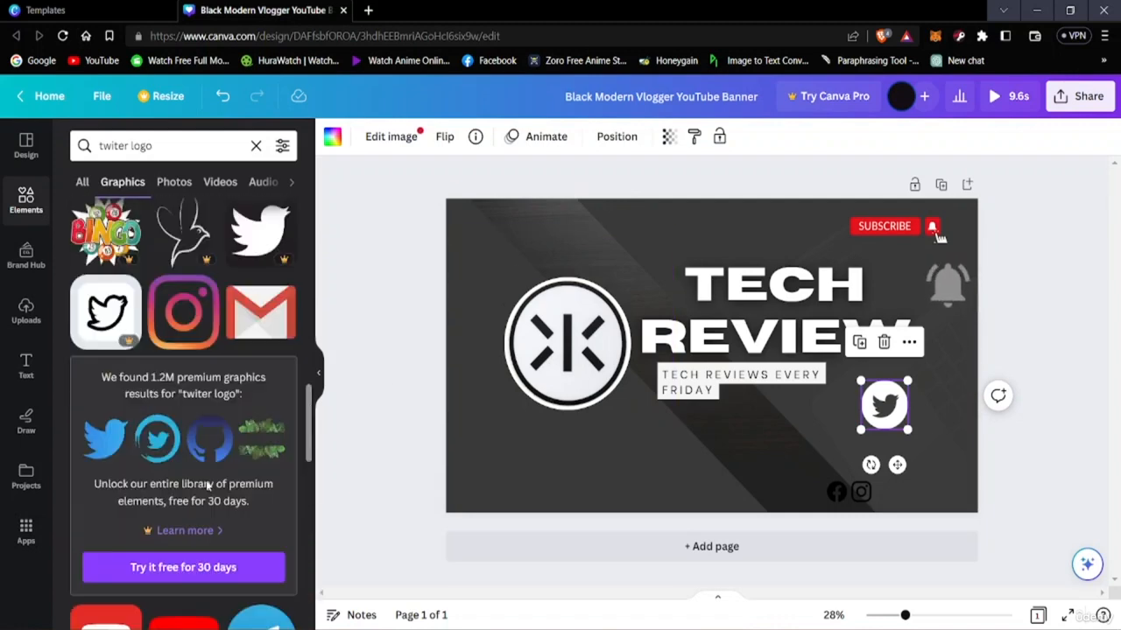
{"action": "scroll", "coordinate": [229, 473], "scroll_direction": "up", "scroll_amount": 6}
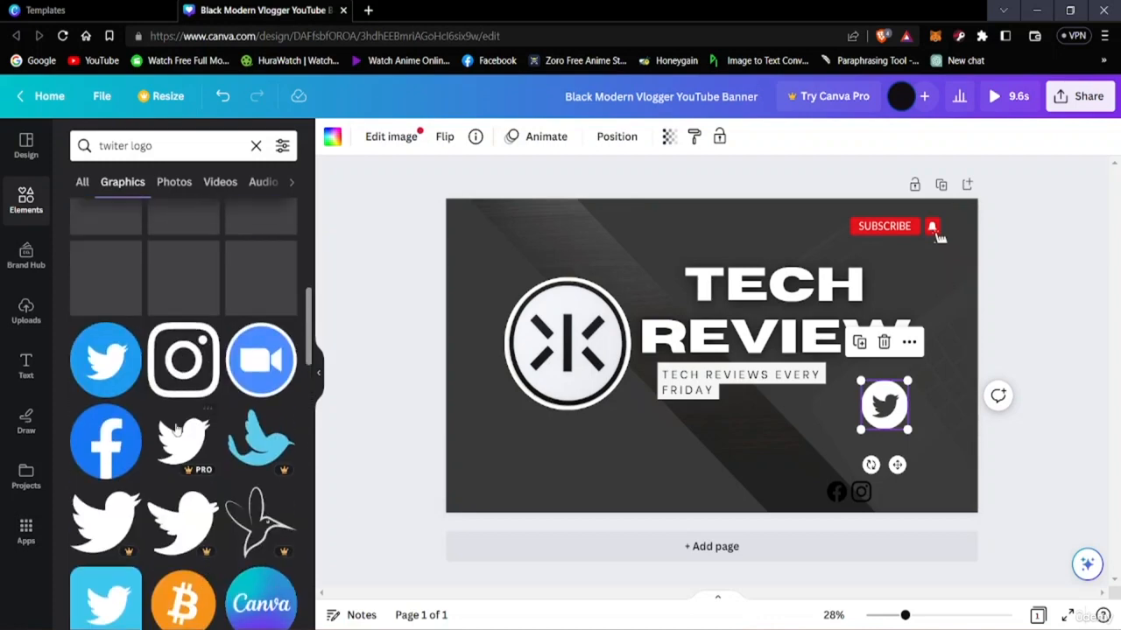
Move the Twitter logo beside the Instagram icon on the banner and recolour it black (#010101).
{"action": "scroll", "coordinate": [227, 475], "scroll_direction": "up", "scroll_amount": 2}
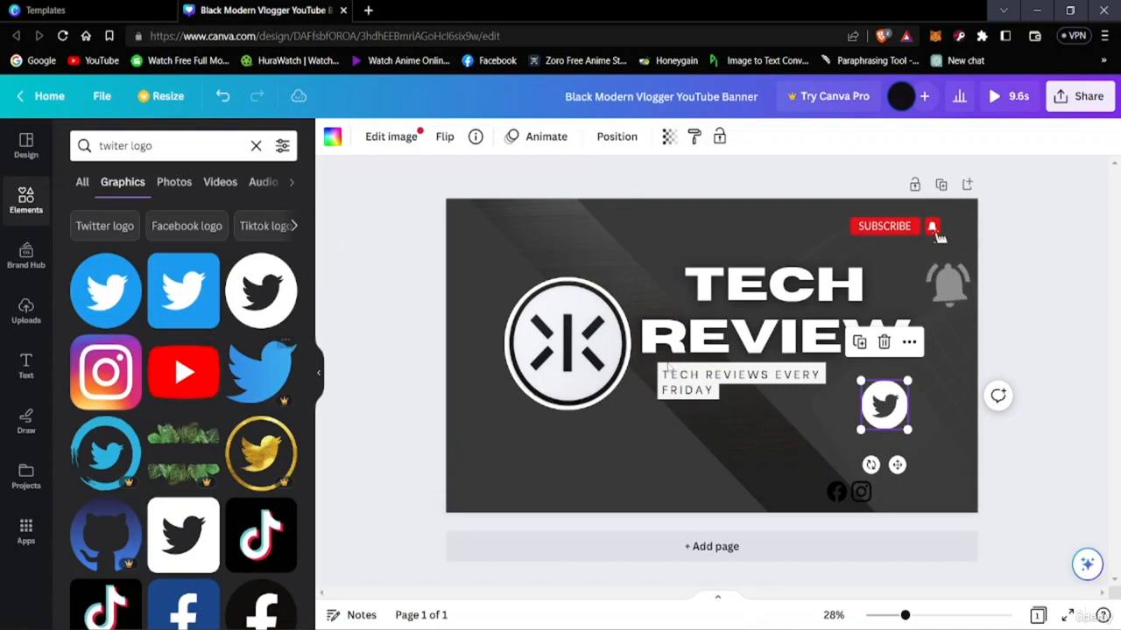
{"action": "left_click_drag", "start_coordinate": [884, 409], "coordinate": [905, 495]}
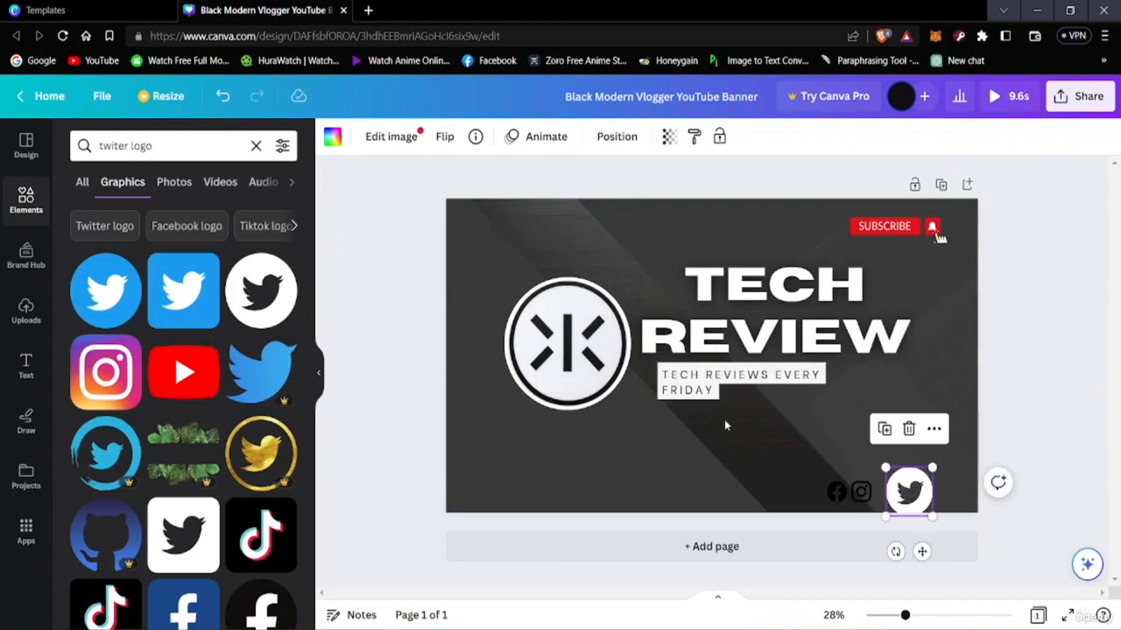
{"action": "left_click", "coordinate": [391, 137]}
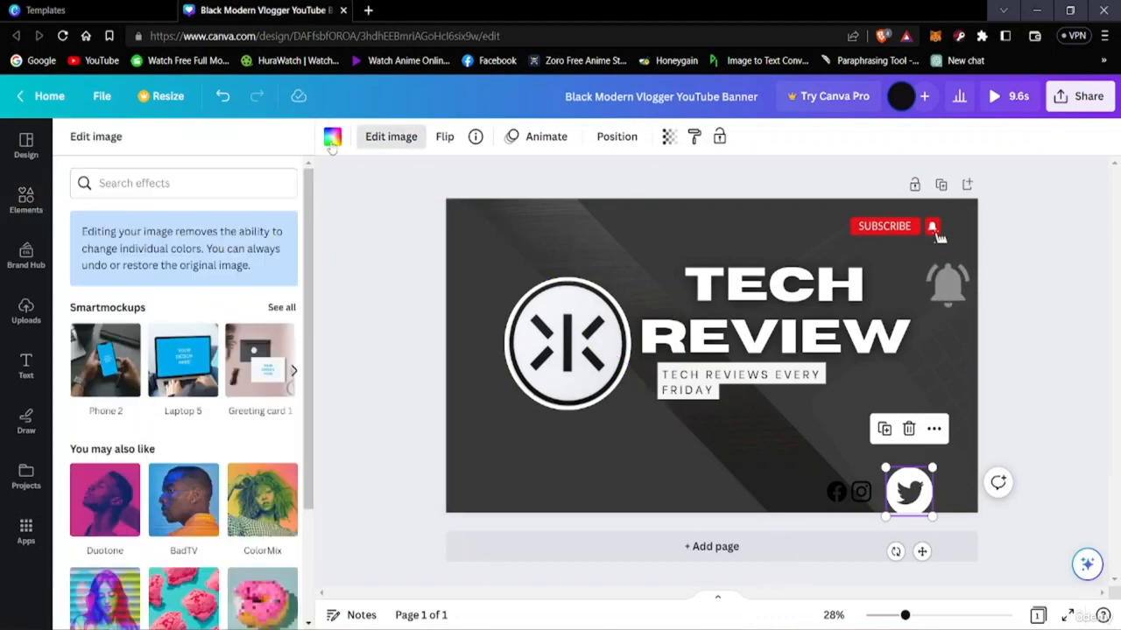
{"action": "left_click", "coordinate": [331, 138]}
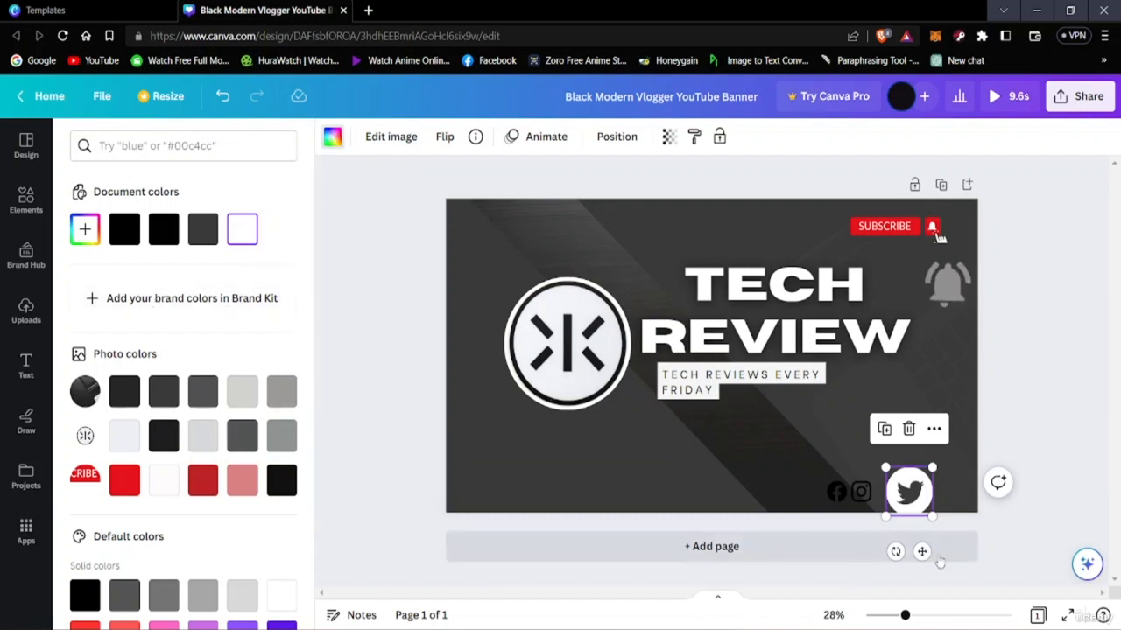
{"action": "left_click", "coordinate": [209, 231]}
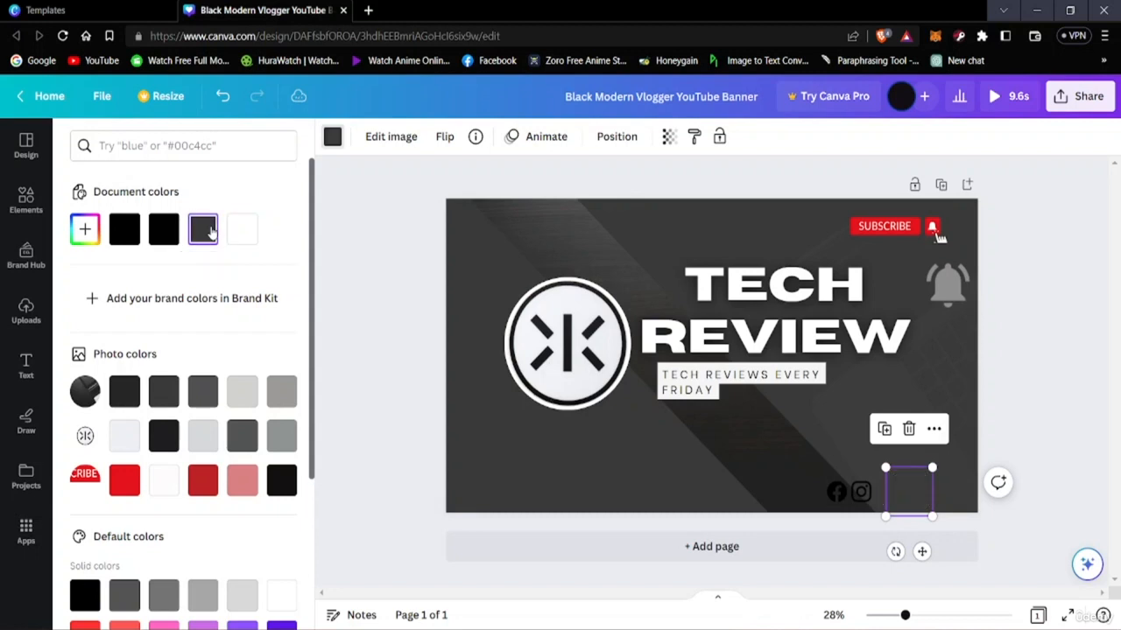
{"action": "left_click", "coordinate": [156, 233]}
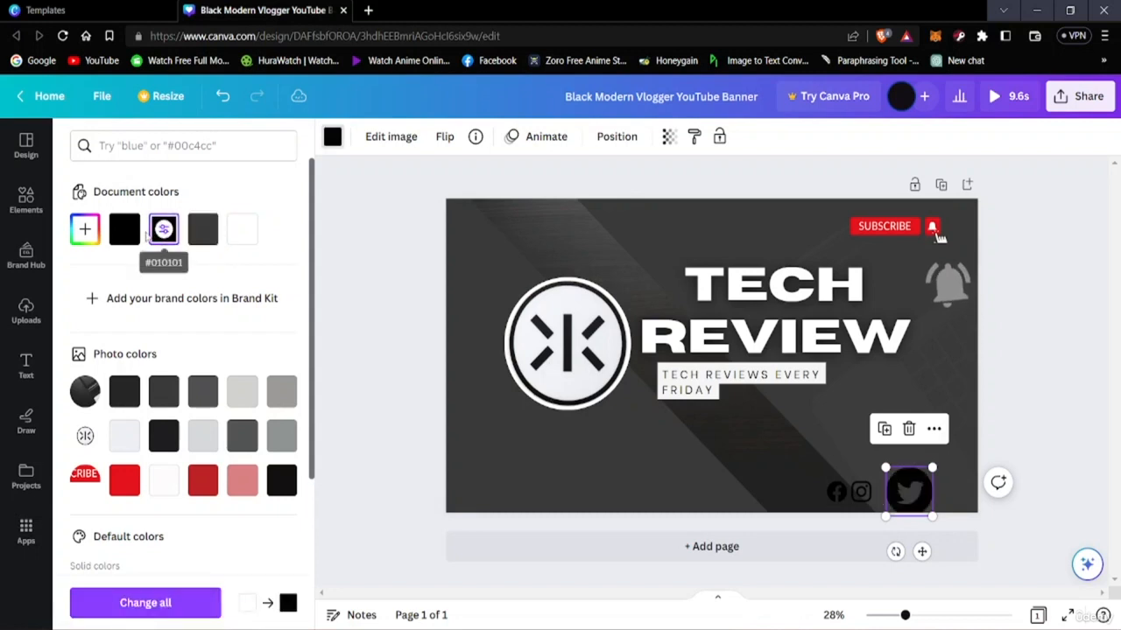
Shrink the black Twitter logo and align it next to the Instagram icon in the social icon row.
{"action": "left_click", "coordinate": [1038, 543]}
{"action": "mouse_move", "coordinate": [904, 491]}
{"action": "left_mouse_down"}
{"action": "mouse_move", "coordinate": [893, 479]}
{"action": "mouse_move", "coordinate": [914, 497]}
{"action": "mouse_move", "coordinate": [903, 484]}
{"action": "mouse_move", "coordinate": [888, 494]}
{"action": "left_mouse_up"}
{"action": "left_click", "coordinate": [1047, 496]}
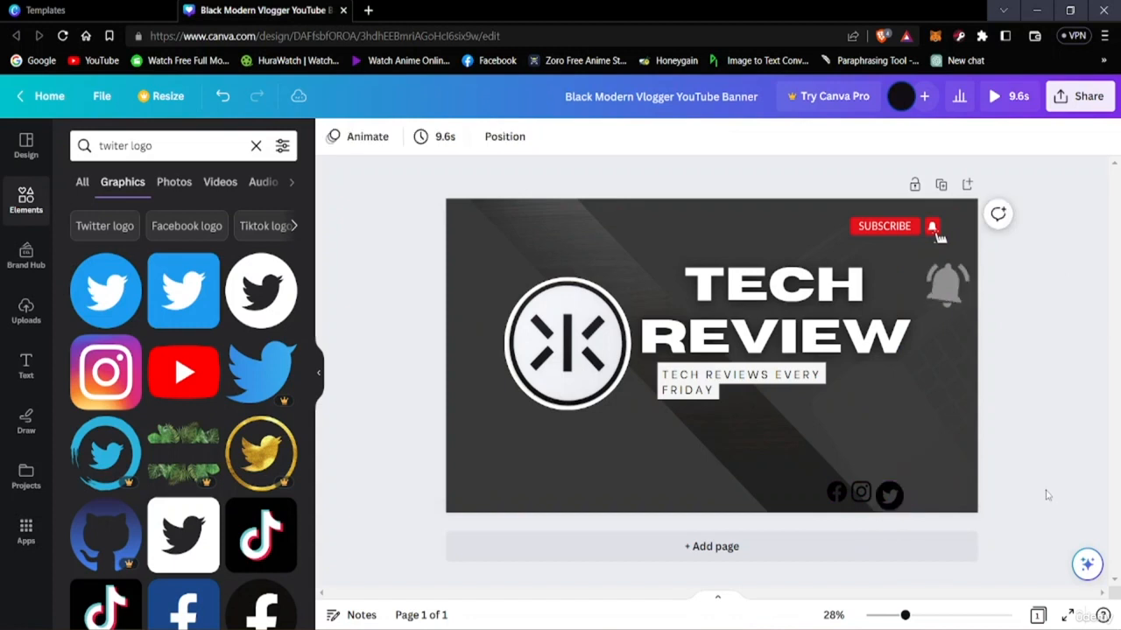
{"action": "left_click", "coordinate": [893, 498]}
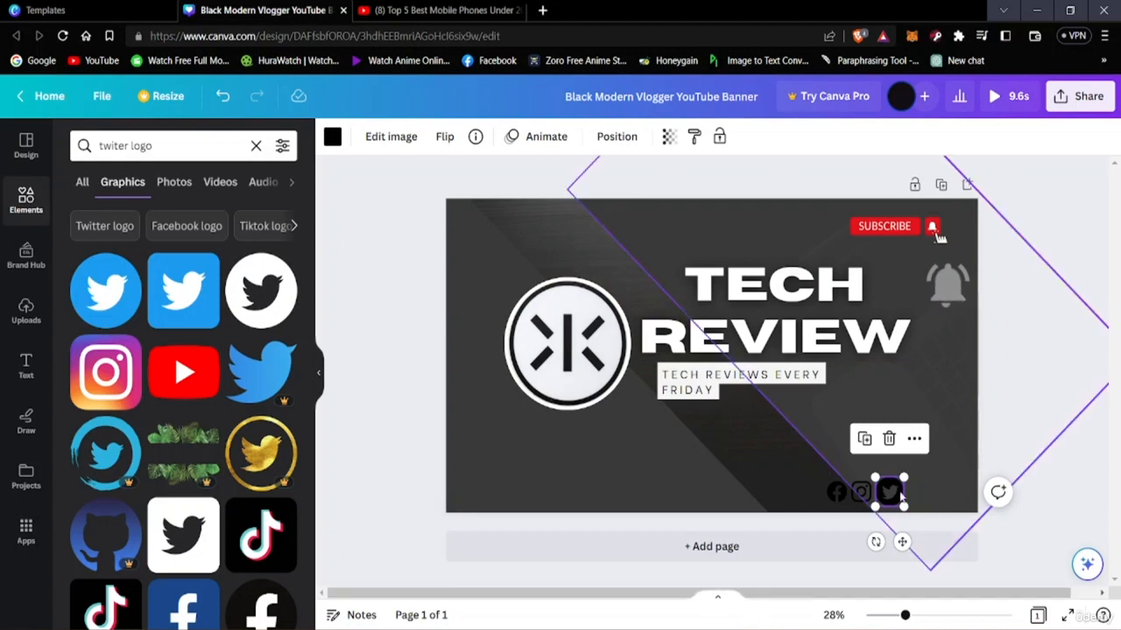
{"action": "left_click_drag", "start_coordinate": [889, 492], "coordinate": [890, 501]}
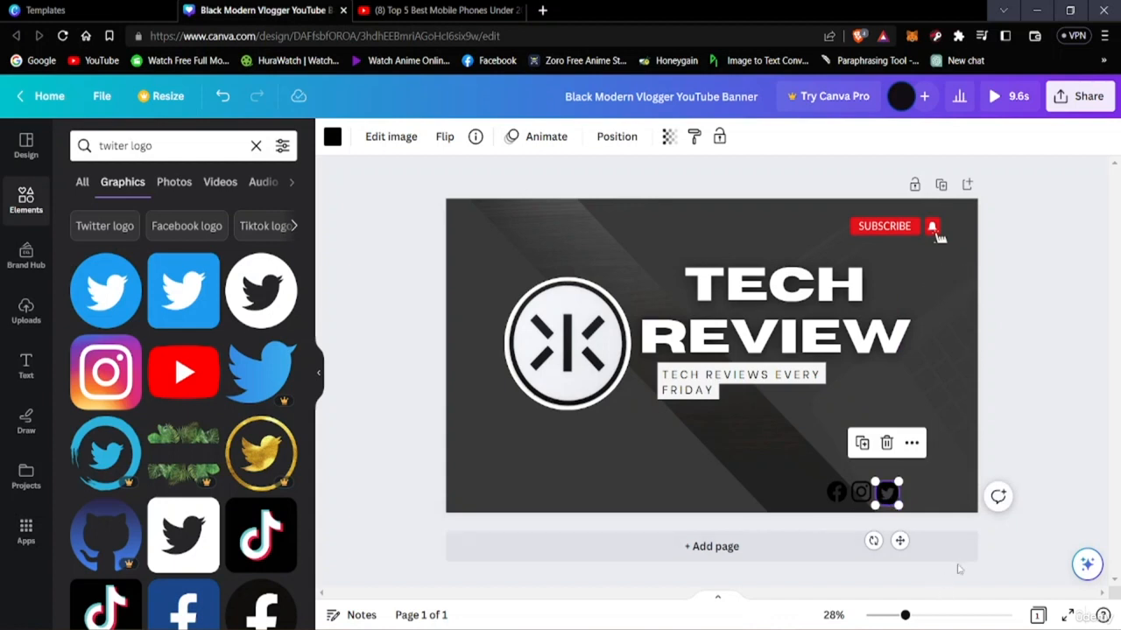
{"action": "left_click", "coordinate": [1037, 556]}
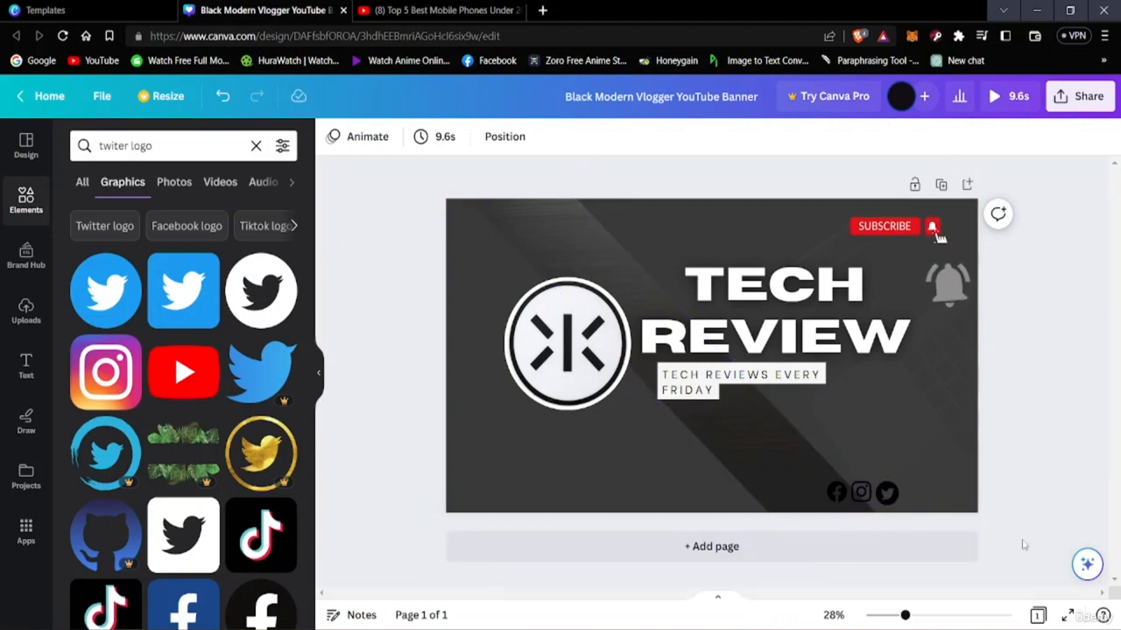
Search the graphics elements for "tiktok icon" in place of the Twitter logo search.
{"action": "left_click", "coordinate": [178, 144]}
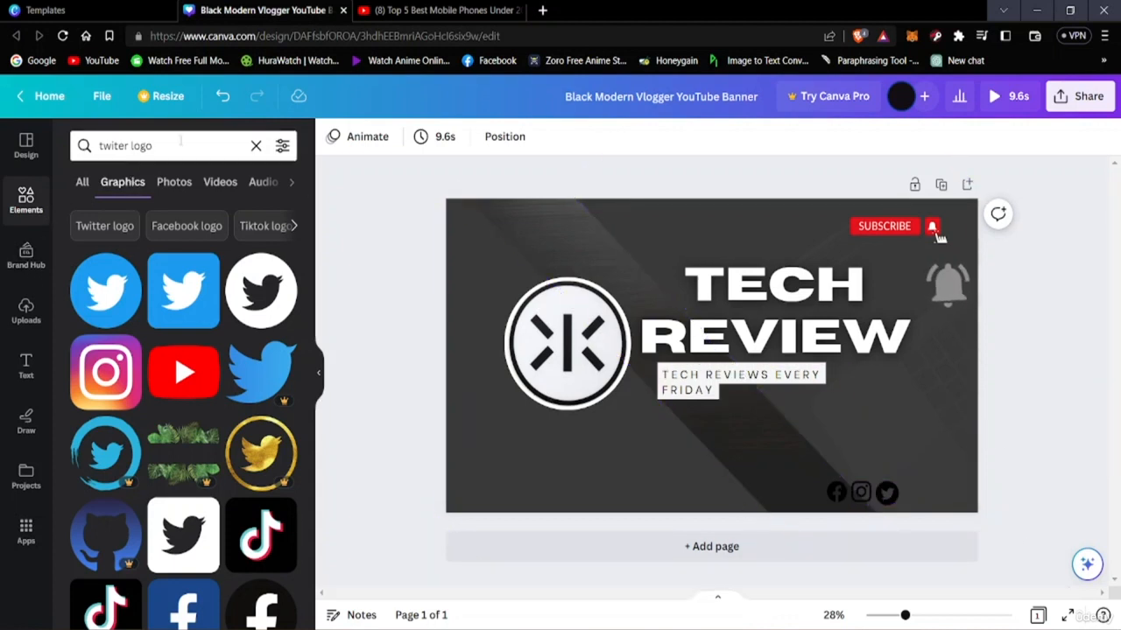
{"action": "key", "text": "BackSpace"}
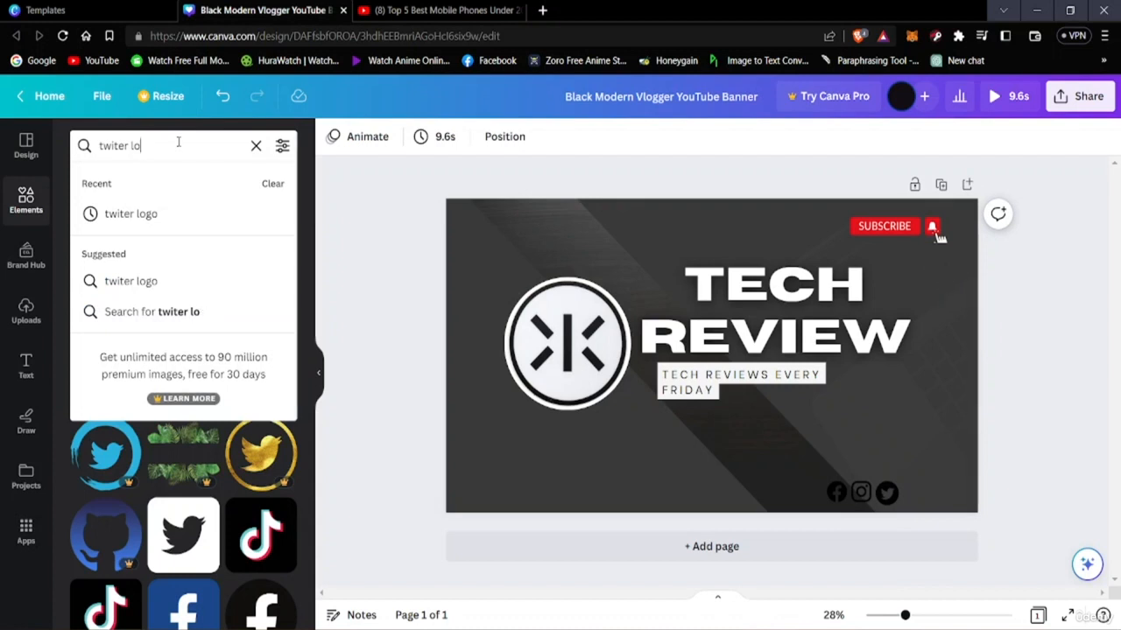
{"action": "key", "text": "BackSpace"}
{"action": "key", "text": "BackSpace"}
{"action": "key", "text": "BackSpace"}
{"action": "key", "text": "BackSpace"}
{"action": "key", "text": "BackSpace"}
{"action": "key", "text": "BackSpace"}
{"action": "key", "text": "BackSpace"}
{"action": "key", "text": "BackSpace"}
{"action": "key", "text": "BackSpace"}
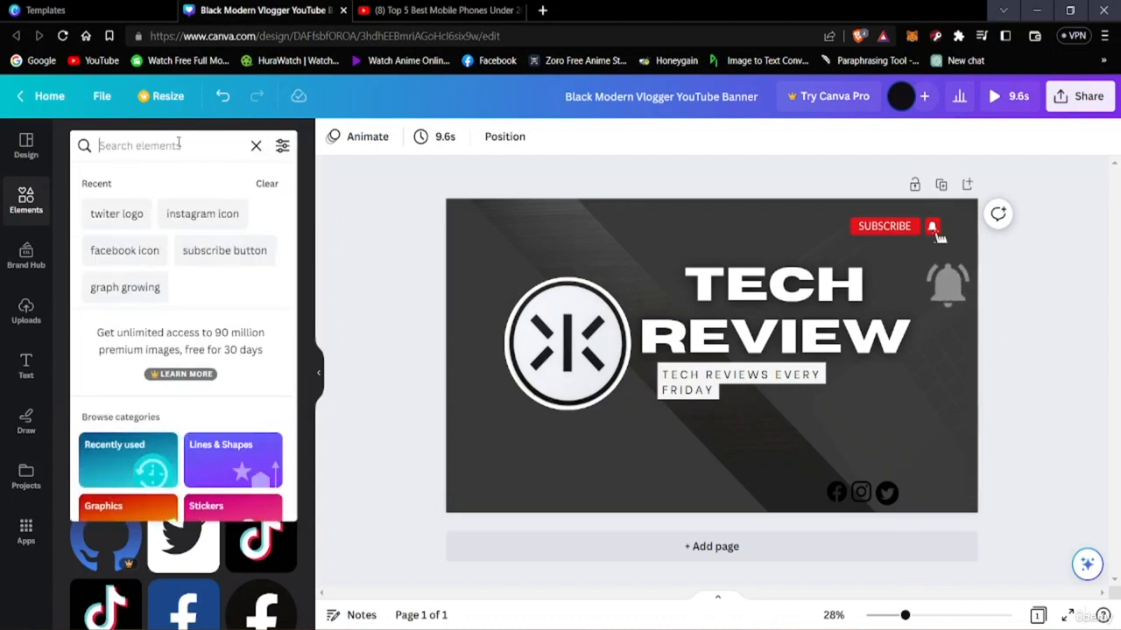
{"action": "type", "text": "tiktok"}
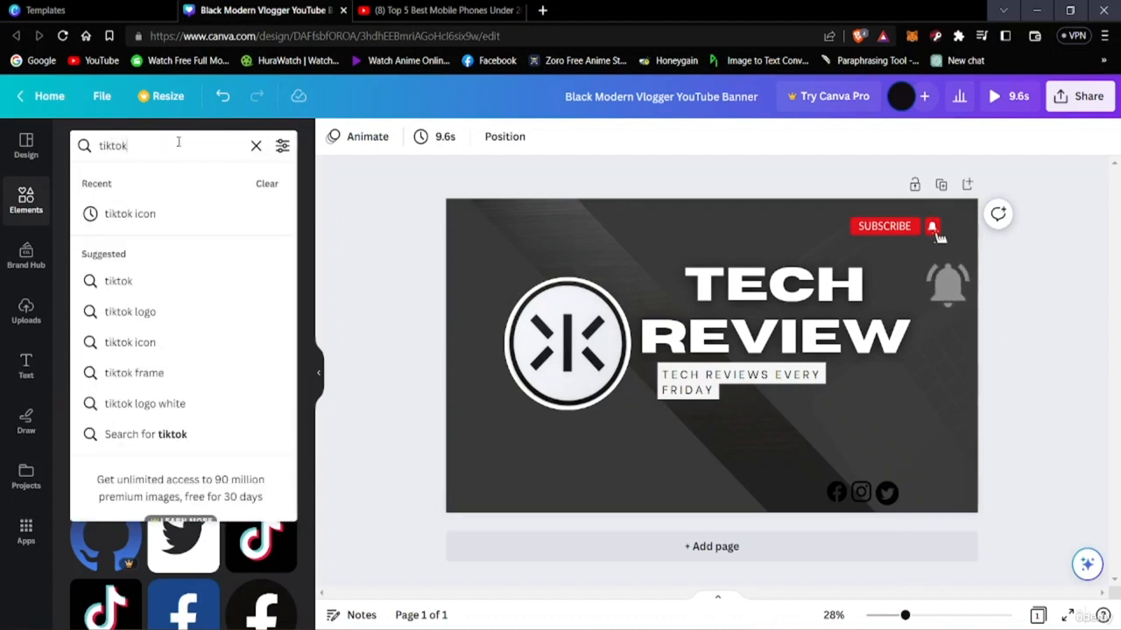
{"action": "left_click", "coordinate": [127, 213]}
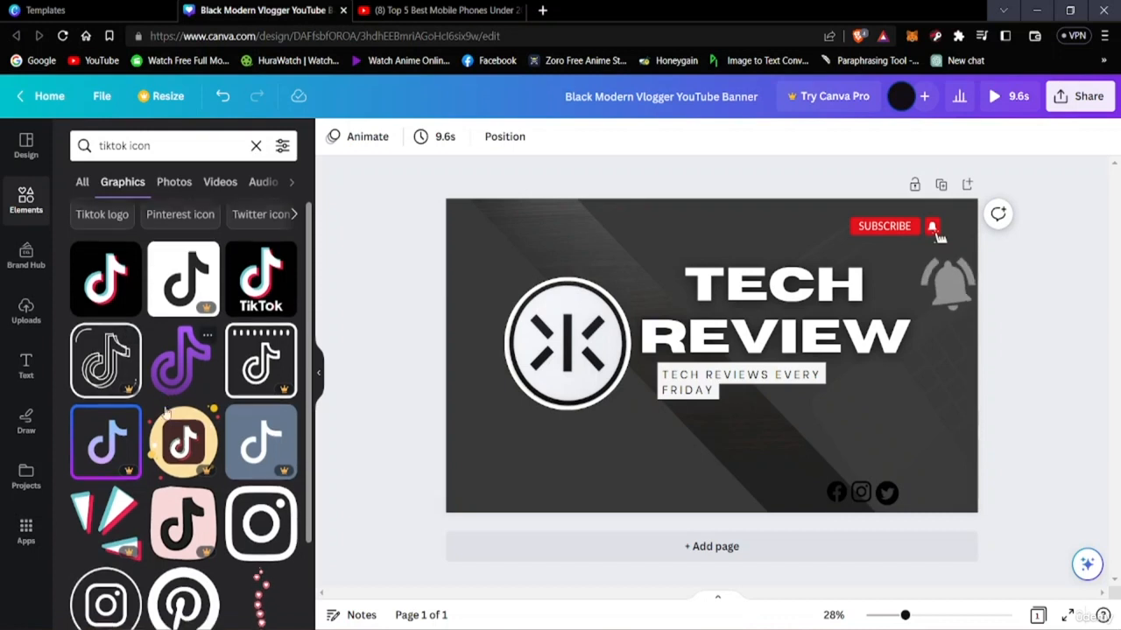
Browse the TikTok graphics and insert the free black rounded-square TikTok icon without lettering onto the banner.
{"action": "scroll", "coordinate": [174, 451], "scroll_direction": "down", "scroll_amount": 1}
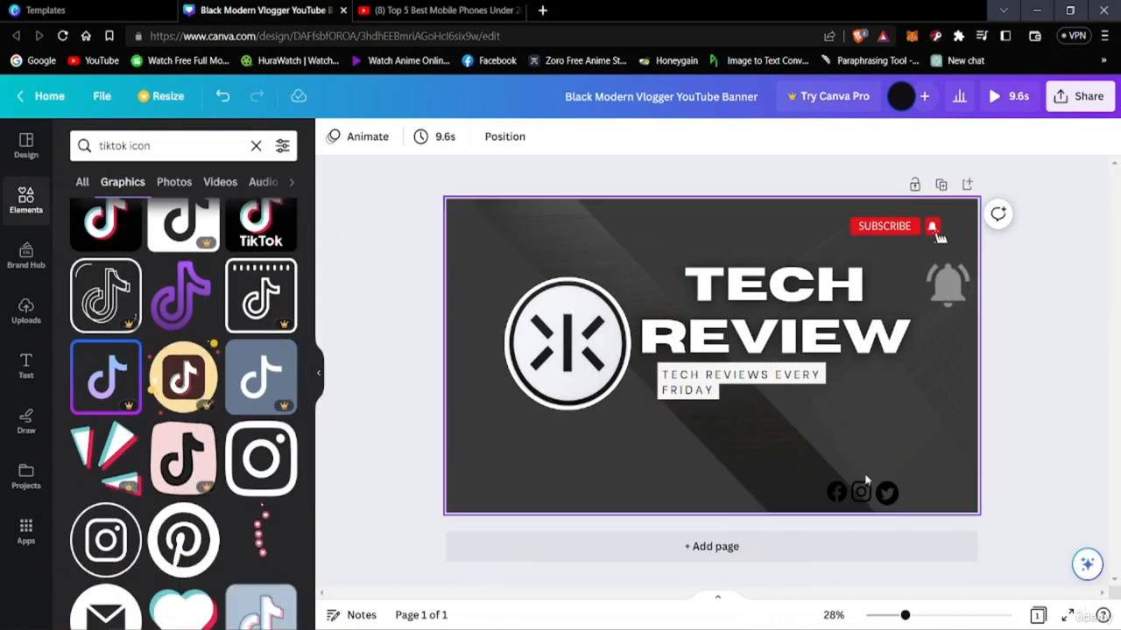
{"action": "scroll", "coordinate": [226, 426], "scroll_direction": "down", "scroll_amount": 2}
{"action": "scroll", "coordinate": [227, 425], "scroll_direction": "down", "scroll_amount": 5}
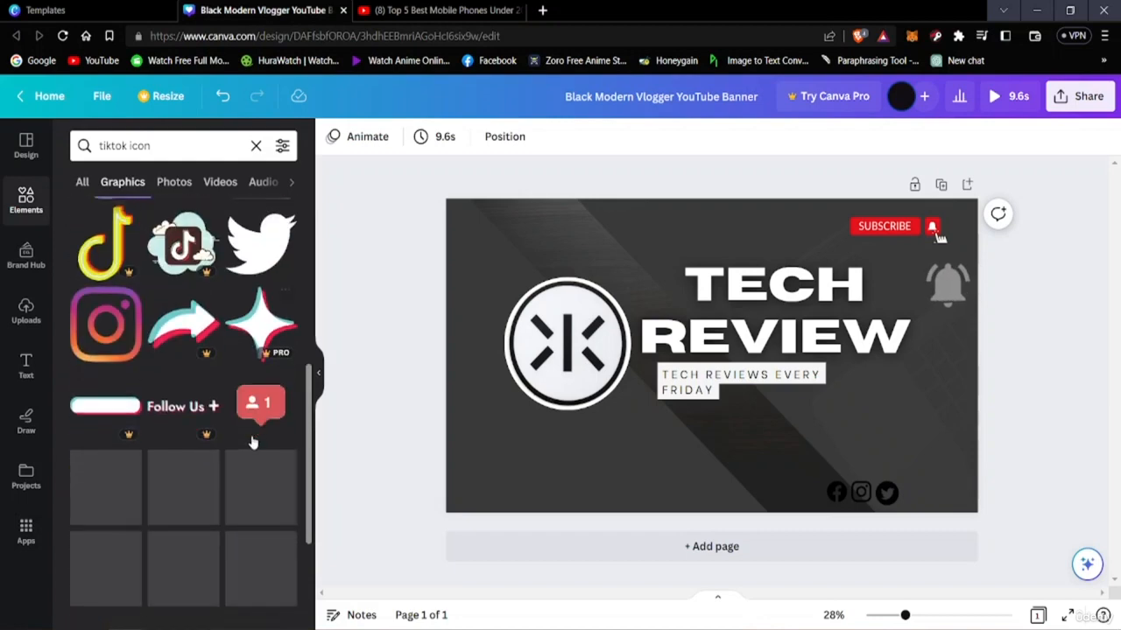
{"action": "scroll", "coordinate": [243, 445], "scroll_direction": "down", "scroll_amount": 3}
{"action": "scroll", "coordinate": [242, 444], "scroll_direction": "up", "scroll_amount": 10}
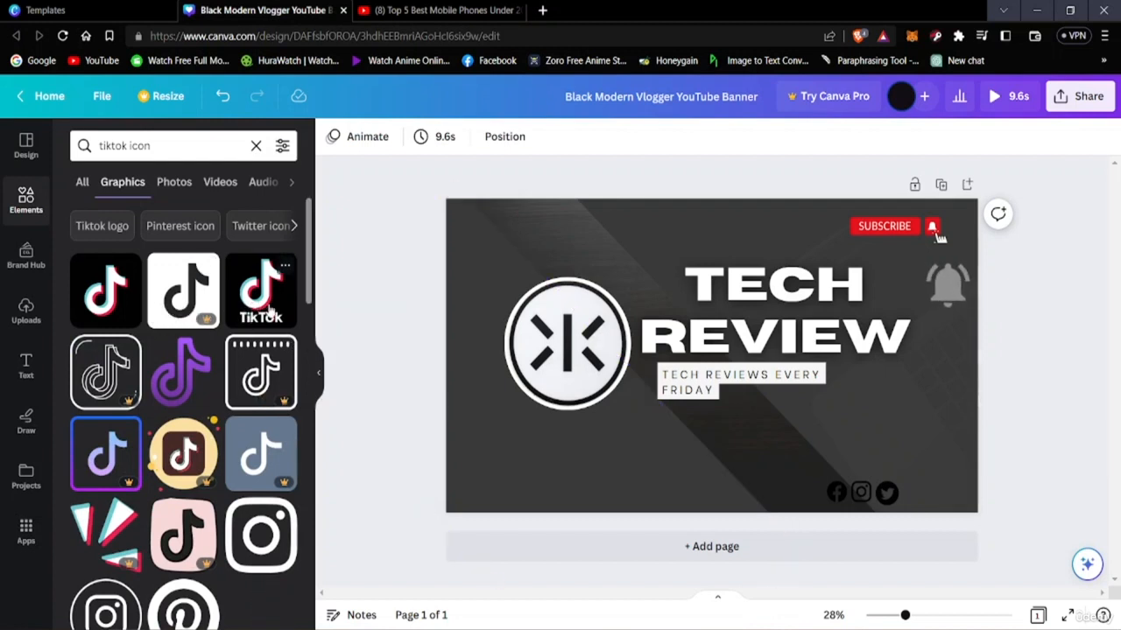
{"action": "scroll", "coordinate": [175, 385], "scroll_direction": "down", "scroll_amount": 2}
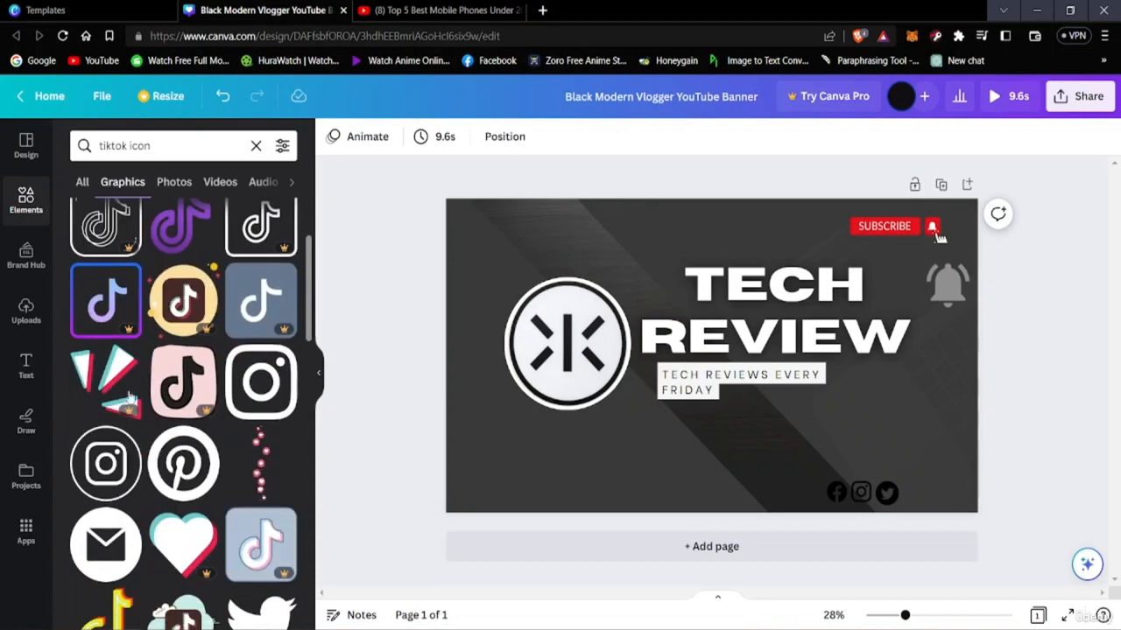
{"action": "scroll", "coordinate": [214, 402], "scroll_direction": "down", "scroll_amount": 2}
{"action": "scroll", "coordinate": [186, 423], "scroll_direction": "down", "scroll_amount": 4}
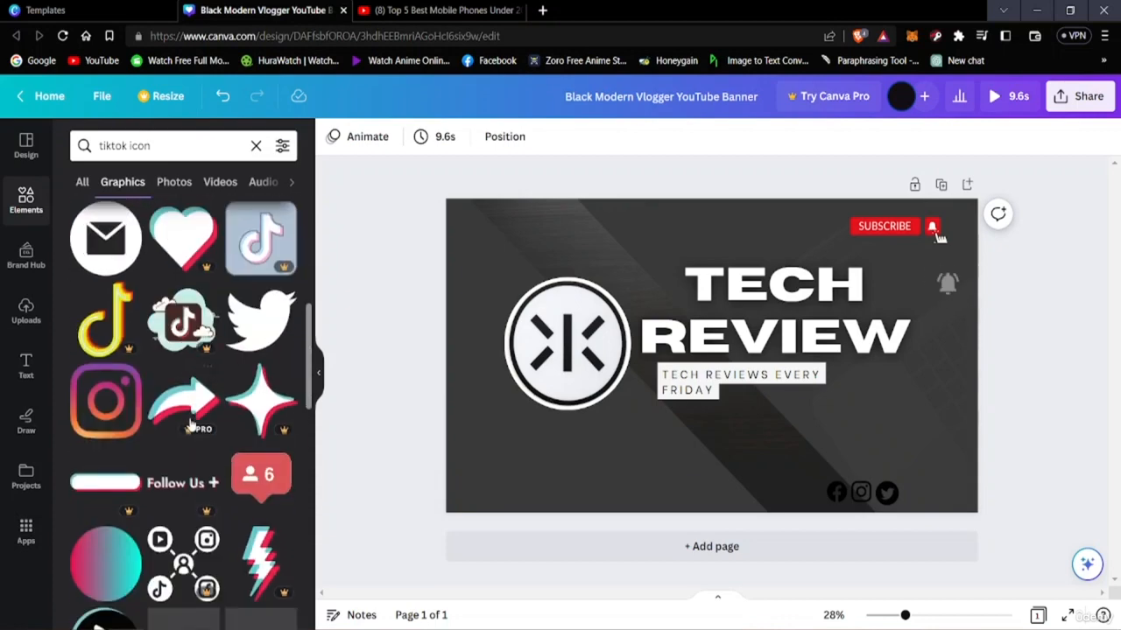
{"action": "scroll", "coordinate": [185, 422], "scroll_direction": "up", "scroll_amount": 6}
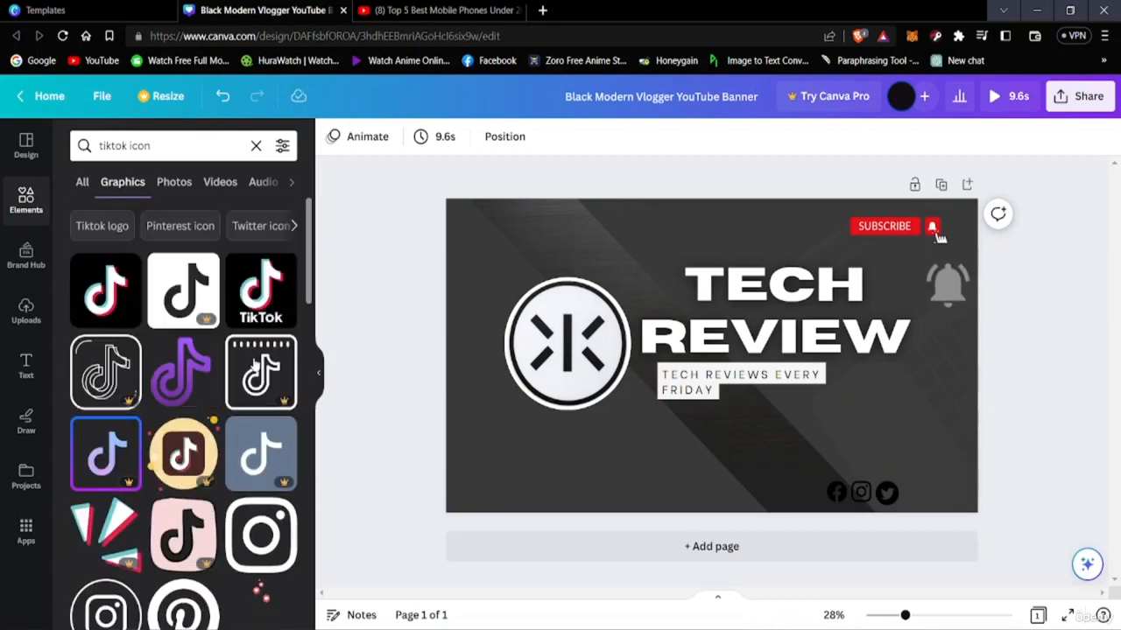
{"action": "left_click", "coordinate": [119, 299]}
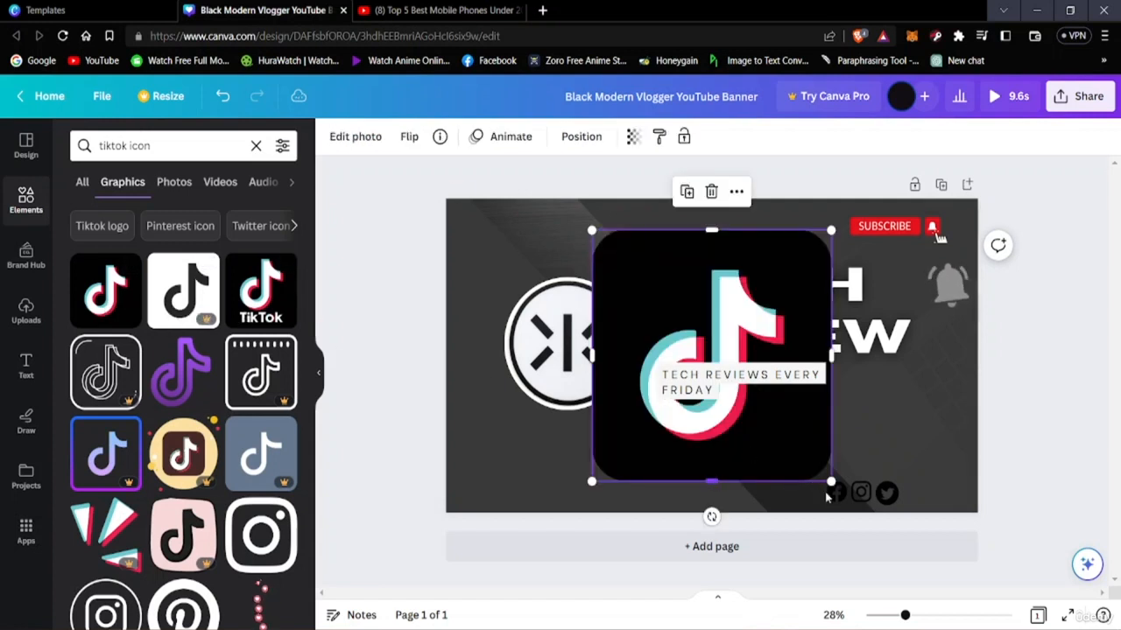
Shrink the TikTok icon to the size of the other social icons and place it beside the Twitter logo.
{"action": "left_click_drag", "start_coordinate": [830, 481], "coordinate": [563, 295]}
{"action": "left_click_drag", "start_coordinate": [591, 247], "coordinate": [913, 500]}
{"action": "left_click", "coordinate": [1059, 516]}
{"action": "left_click", "coordinate": [1027, 570]}
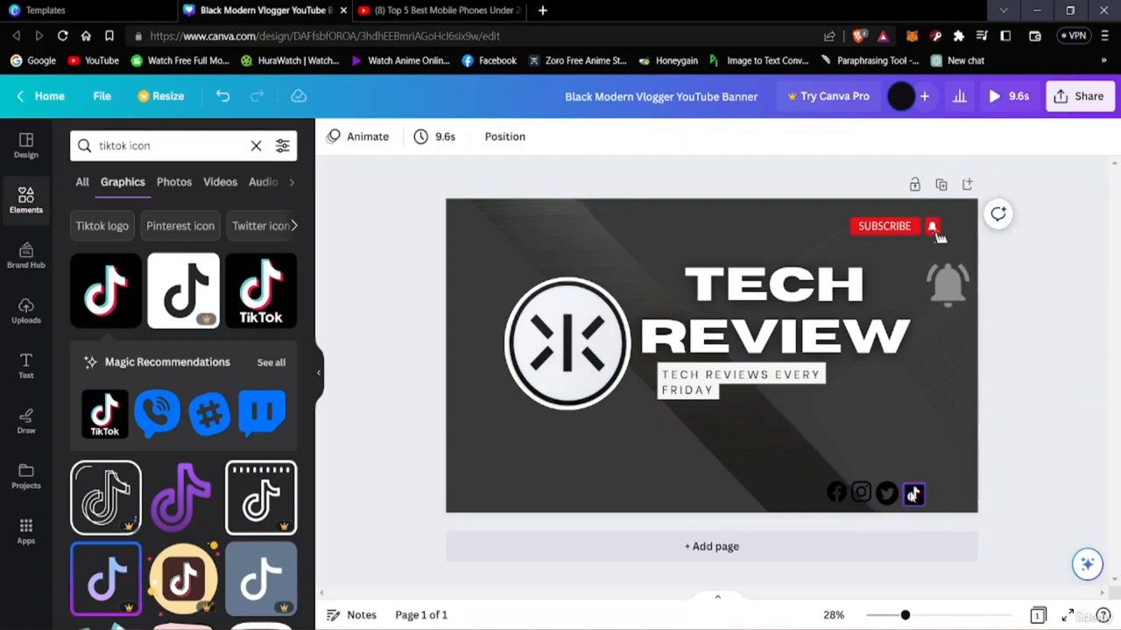
Nudge the Instagram and Facebook icons slightly down to line up with the Twitter and TikTok icons.
{"action": "left_click", "coordinate": [861, 495]}
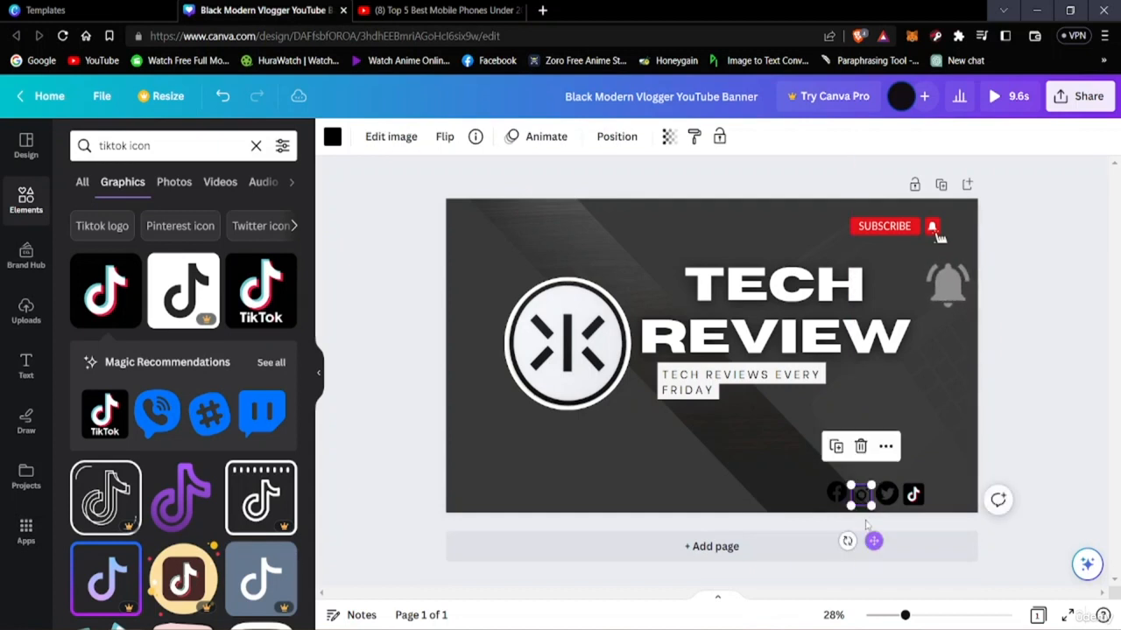
{"action": "left_click", "coordinate": [1070, 519]}
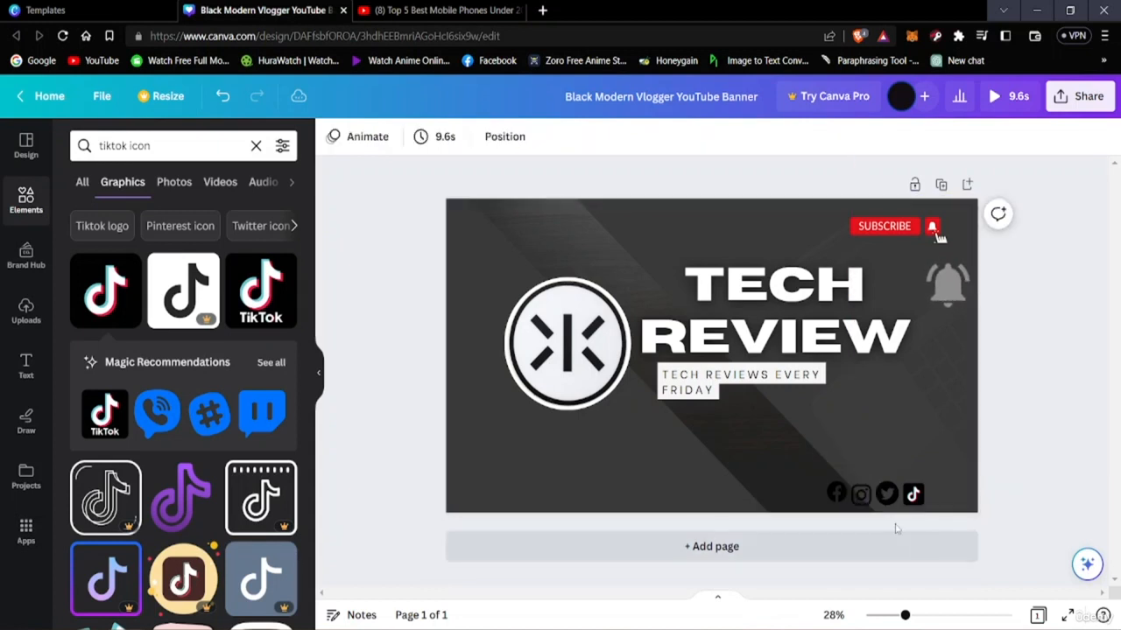
{"action": "left_click", "coordinate": [841, 500]}
{"action": "left_click_drag", "start_coordinate": [833, 495], "coordinate": [836, 496]}
{"action": "left_click", "coordinate": [1038, 491]}
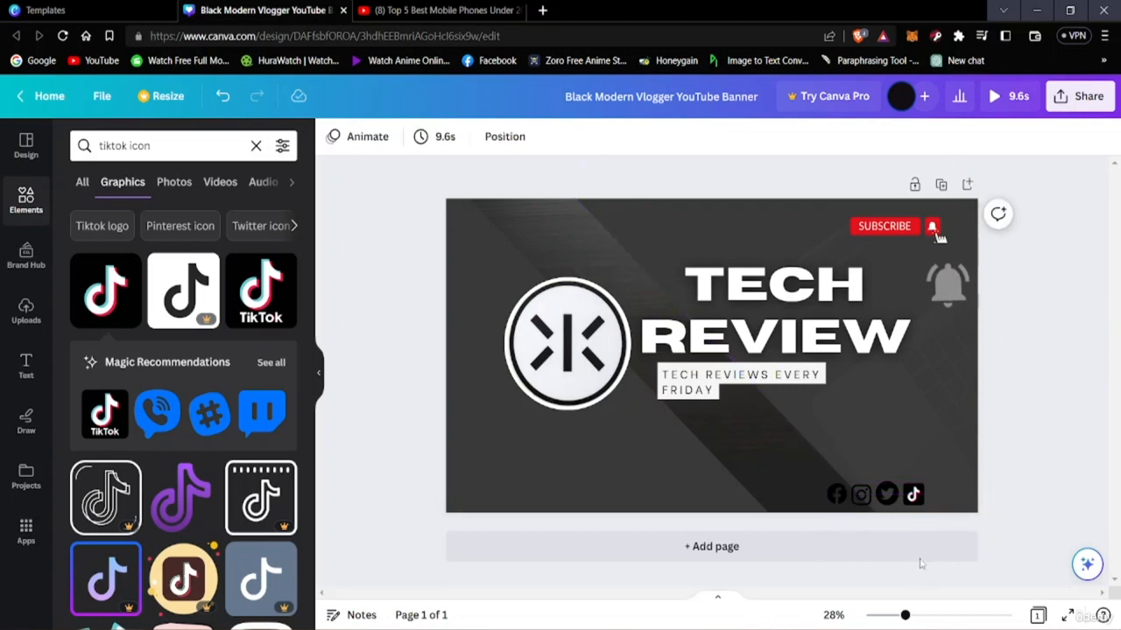
Search the graphics elements for "instagram icon" to find a replacement for the outlined Instagram icon.
{"action": "left_click", "coordinate": [858, 495]}
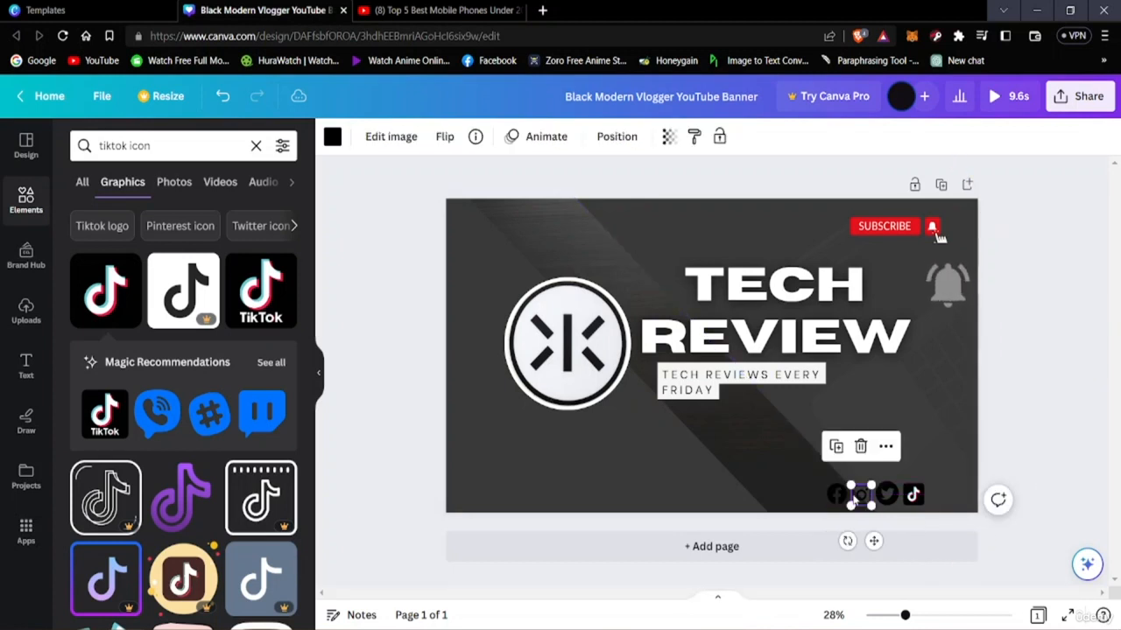
{"action": "left_click", "coordinate": [166, 144]}
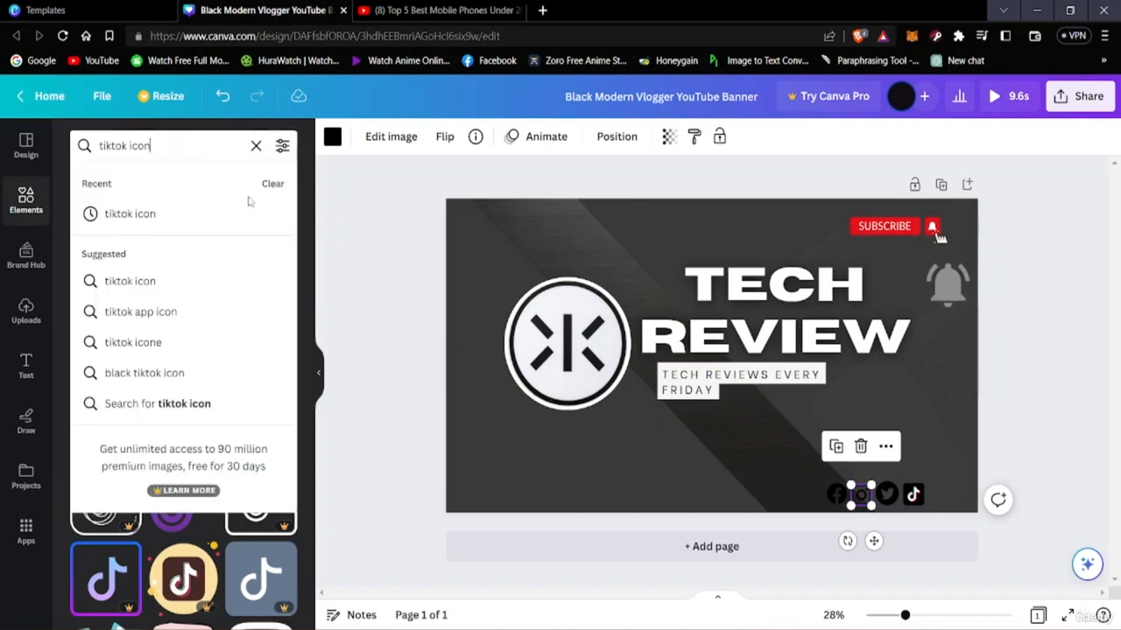
{"action": "key", "text": "BackSpace"}
{"action": "key", "text": "BackSpace"}
{"action": "key", "text": "BackSpace"}
{"action": "key", "text": "BackSpace"}
{"action": "key", "text": "BackSpace"}
{"action": "key", "text": "BackSpace"}
{"action": "key", "text": "BackSpace"}
{"action": "key", "text": "BackSpace"}
{"action": "key", "text": "BackSpace"}
{"action": "key", "text": "BackSpace"}
{"action": "key", "text": "BackSpace"}
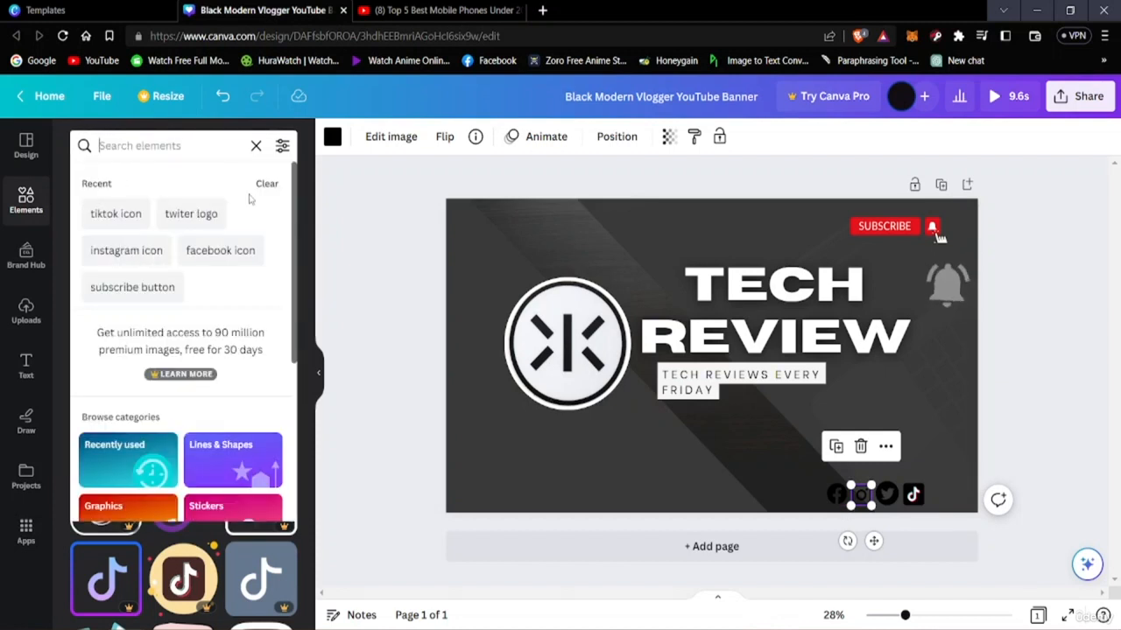
{"action": "type", "text": "instagram"}
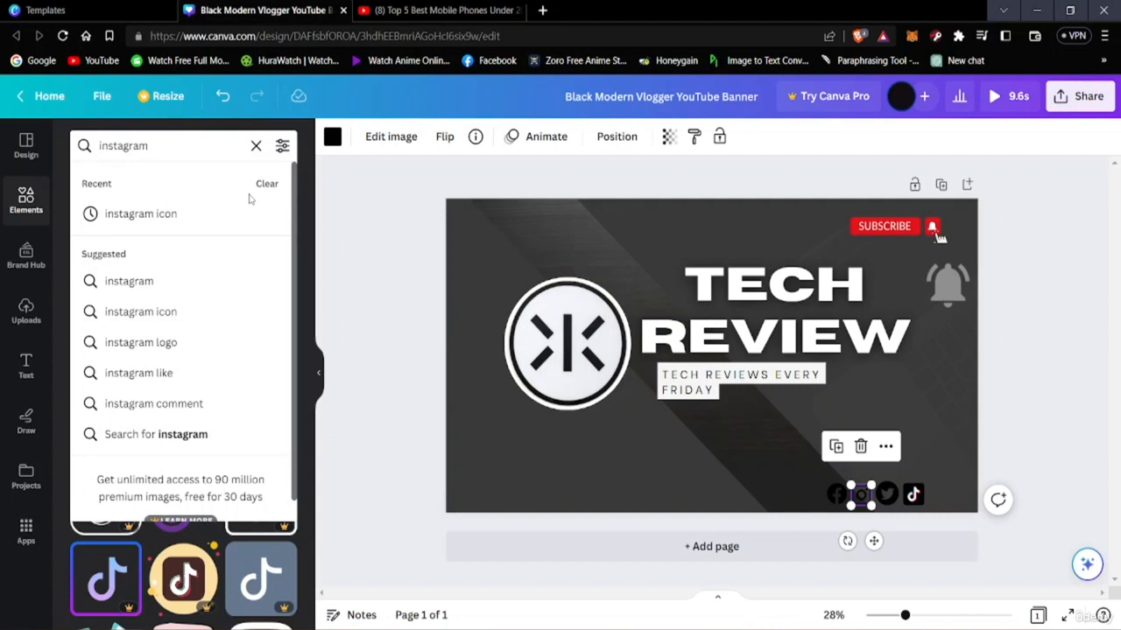
{"action": "left_click", "coordinate": [182, 213]}
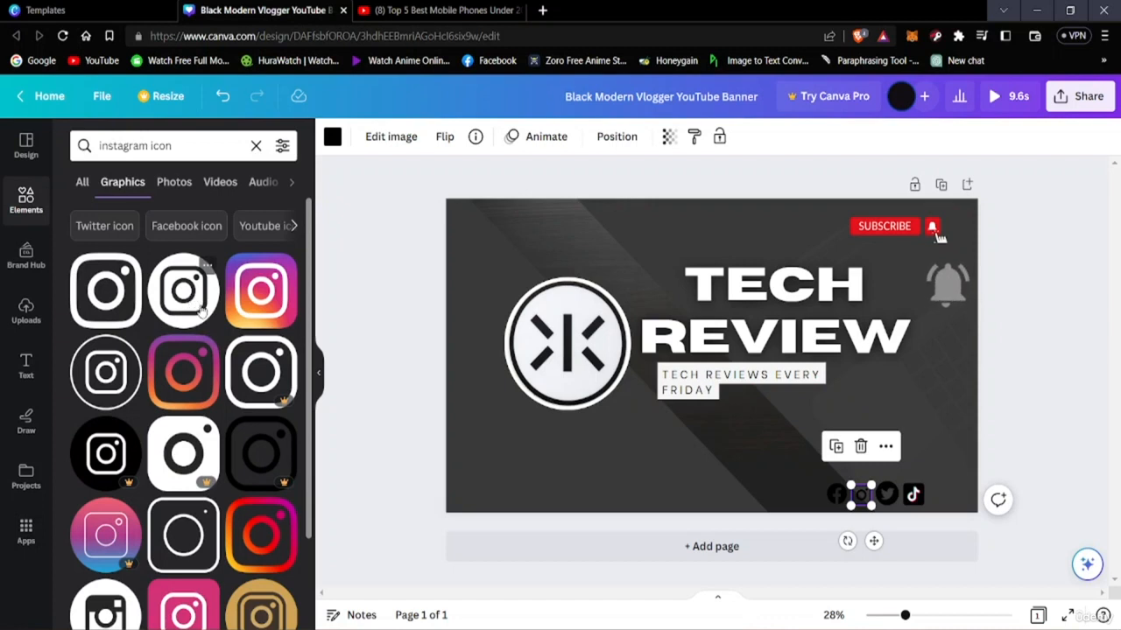
Add the round Instagram icon to the banner and move the outlined Instagram icon out of the social row.
{"action": "left_click_drag", "start_coordinate": [201, 306], "coordinate": [851, 411]}
{"action": "left_click_drag", "start_coordinate": [856, 368], "coordinate": [853, 436]}
{"action": "left_click_drag", "start_coordinate": [861, 495], "coordinate": [794, 467]}
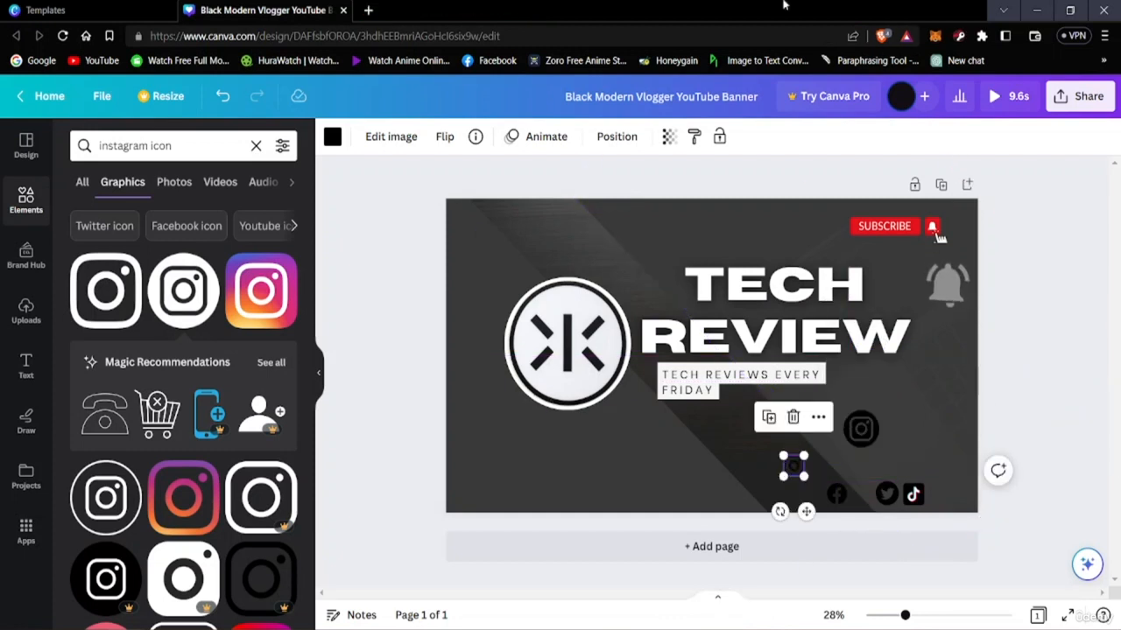
Fit the shrunken round Instagram icon between the Facebook and Twitter icons and delete the outlined Instagram icon.
{"action": "left_click_drag", "start_coordinate": [854, 433], "coordinate": [840, 470]}
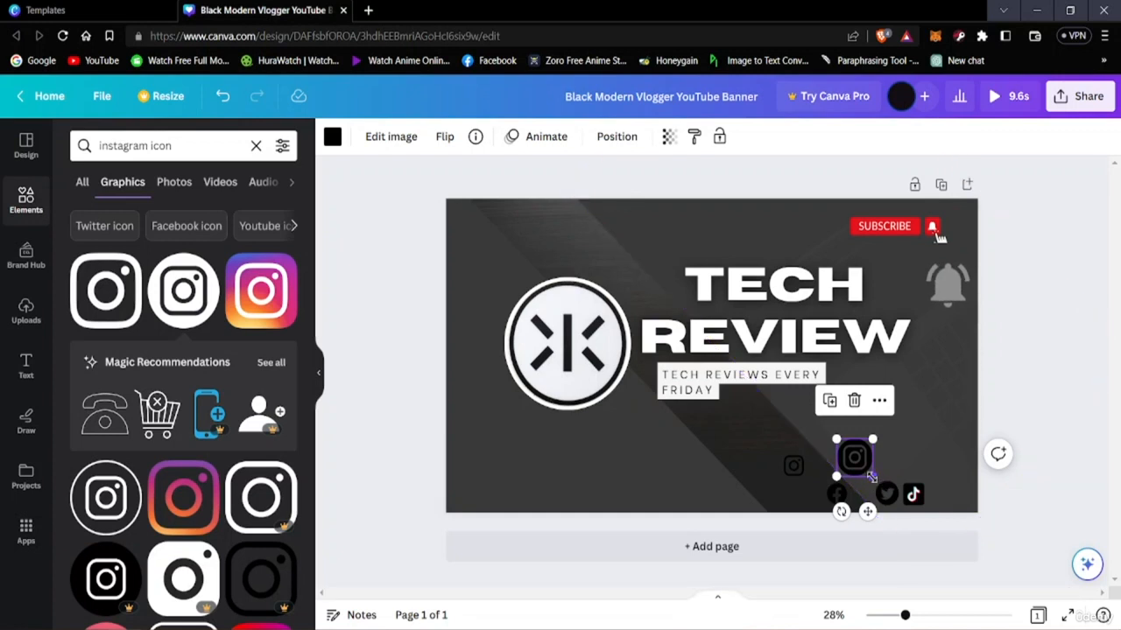
{"action": "left_click_drag", "start_coordinate": [871, 477], "coordinate": [828, 497]}
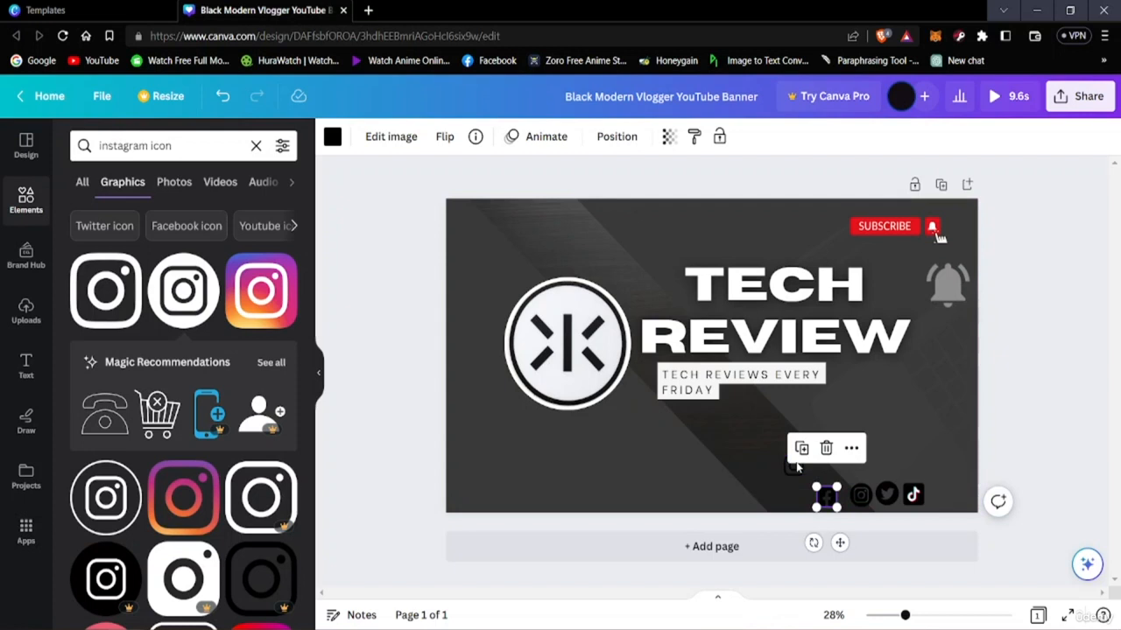
{"action": "left_click", "coordinate": [794, 423]}
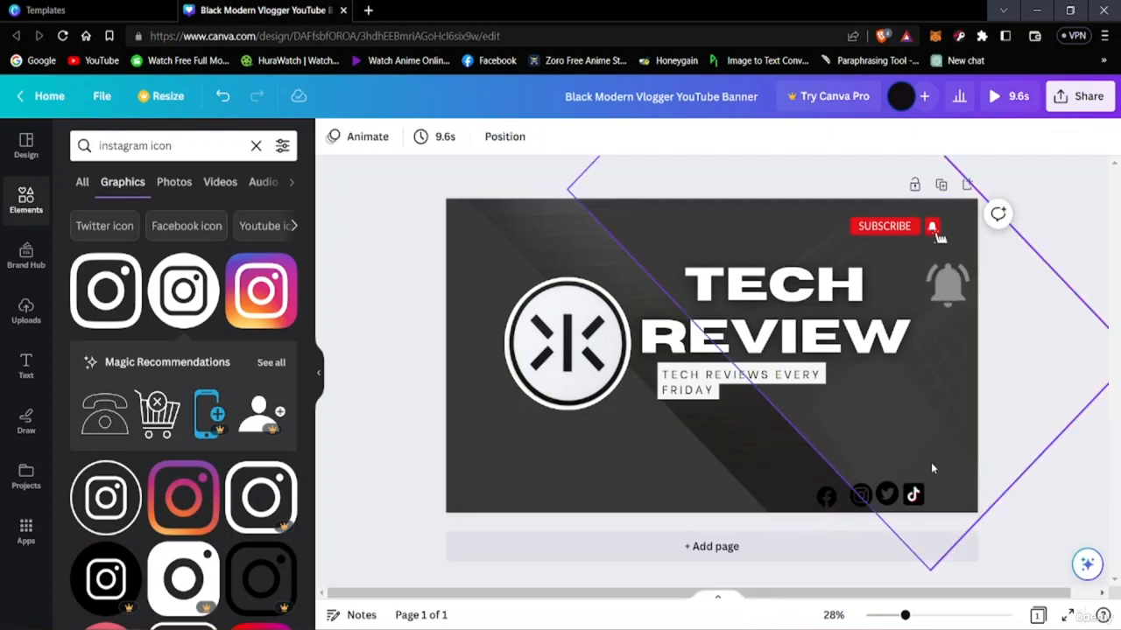
Spread the Twitter and TikTok icons away from Instagram and level all four social icons along the banner's lower edge.
{"action": "left_click_drag", "start_coordinate": [916, 501], "coordinate": [863, 503]}
{"action": "left_click", "coordinate": [863, 501]}
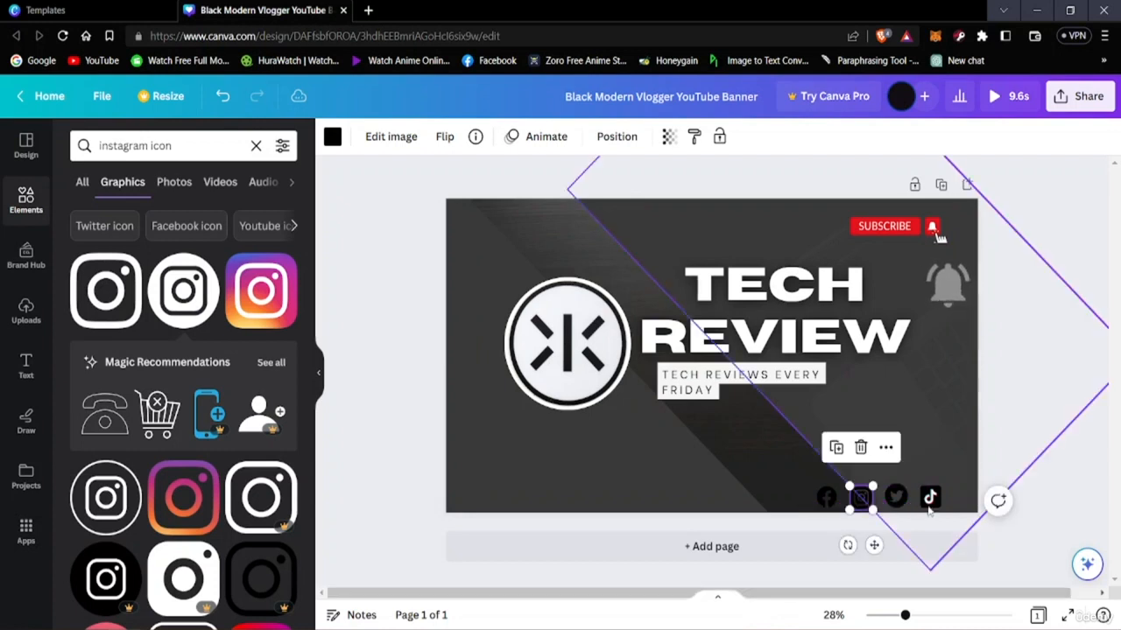
{"action": "left_click", "coordinate": [992, 569]}
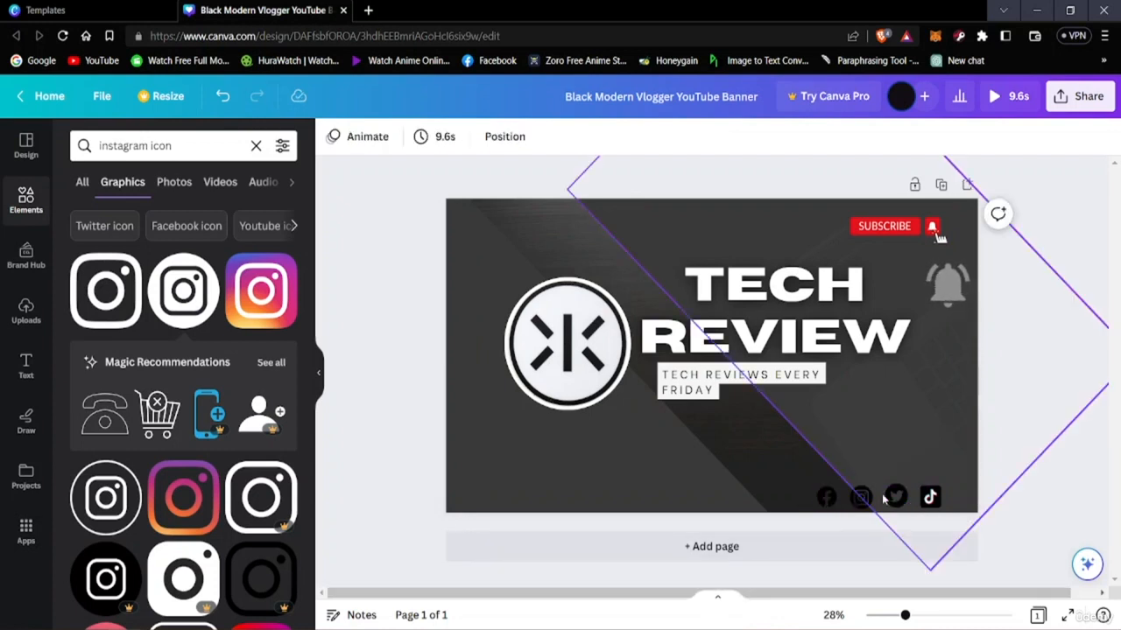
{"action": "left_click", "coordinate": [893, 499]}
{"action": "left_click_drag", "start_coordinate": [893, 501], "coordinate": [894, 497]}
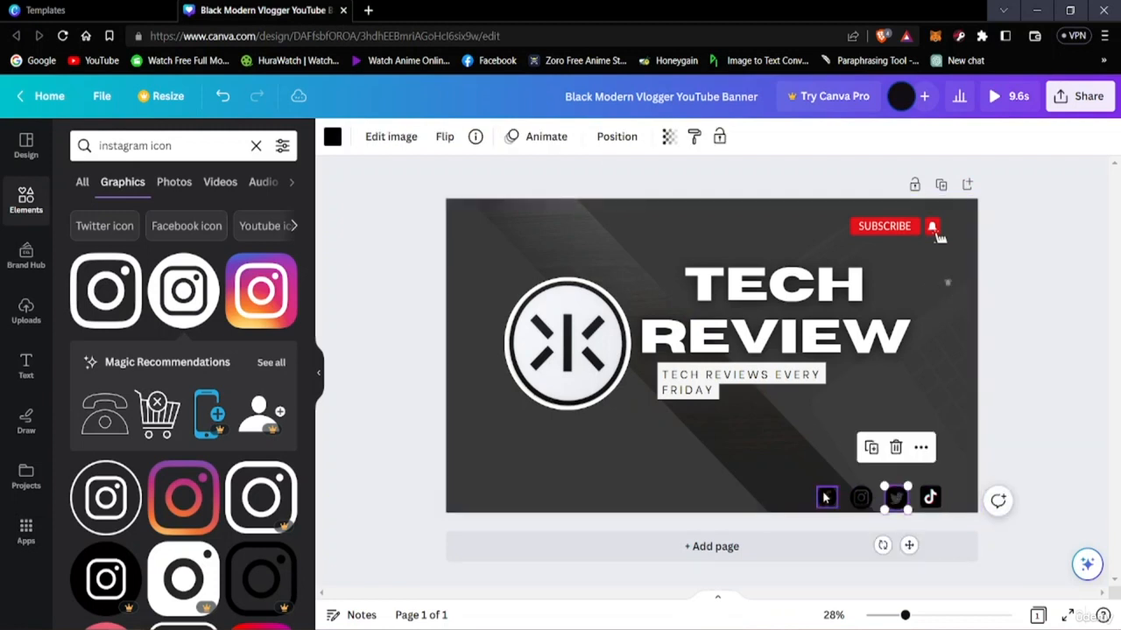
{"action": "left_click_drag", "start_coordinate": [826, 497], "coordinate": [827, 498]}
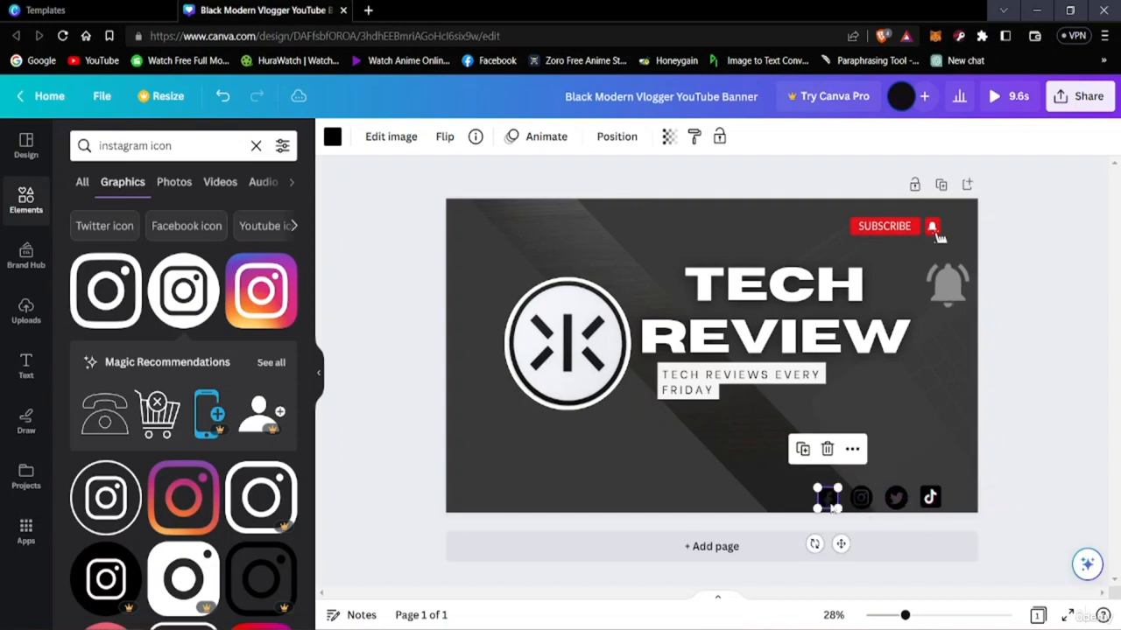
{"action": "left_click_drag", "start_coordinate": [930, 497], "coordinate": [930, 498]}
{"action": "left_click", "coordinate": [1045, 537]}
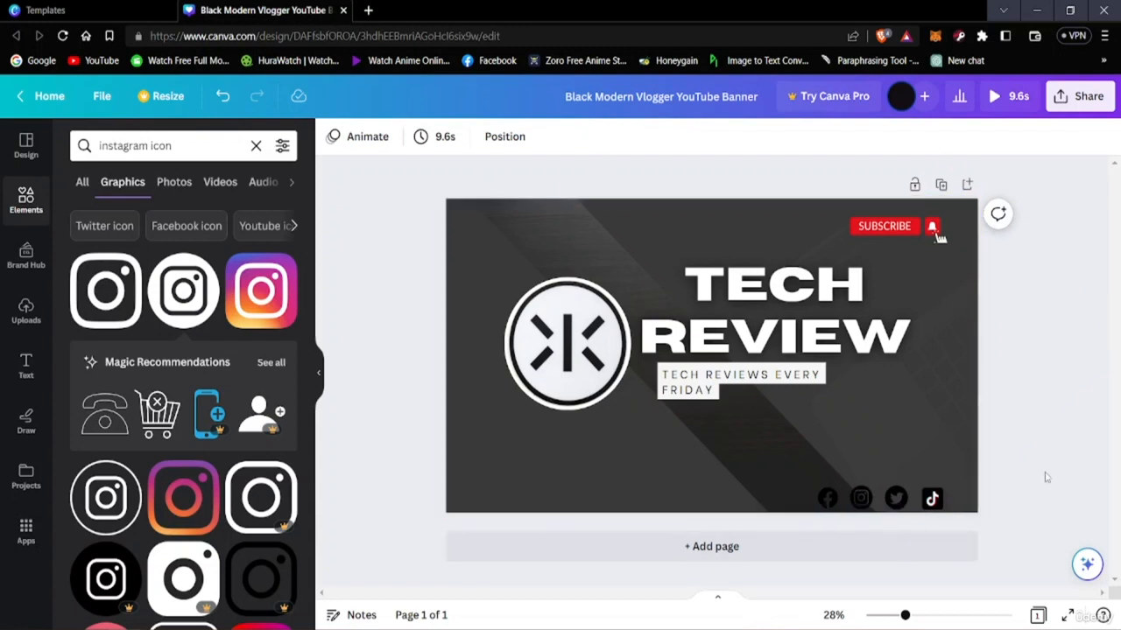
Resize the Facebook icon slightly to match the other social icons.
{"action": "left_click", "coordinate": [827, 498]}
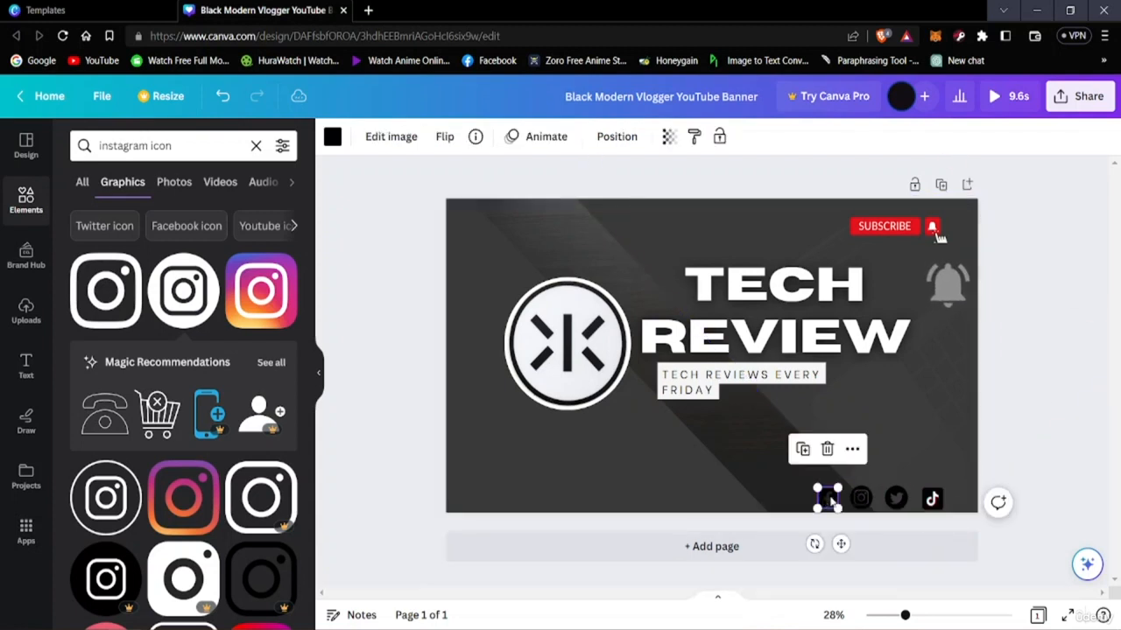
{"action": "left_click_drag", "start_coordinate": [836, 488], "coordinate": [838, 490]}
{"action": "left_click", "coordinate": [847, 581]}
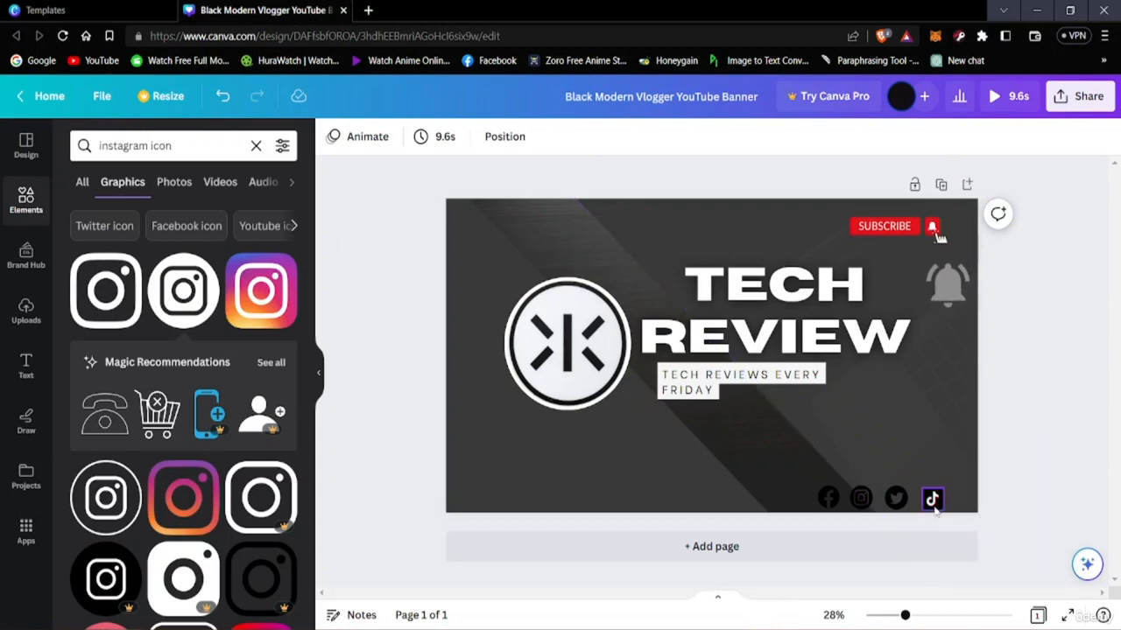
Move the TikTok, Twitter, Instagram and Facebook icons slightly up and toward the banner's right edge, keeping them in a row.
{"action": "left_click_drag", "start_coordinate": [931, 498], "coordinate": [926, 476]}
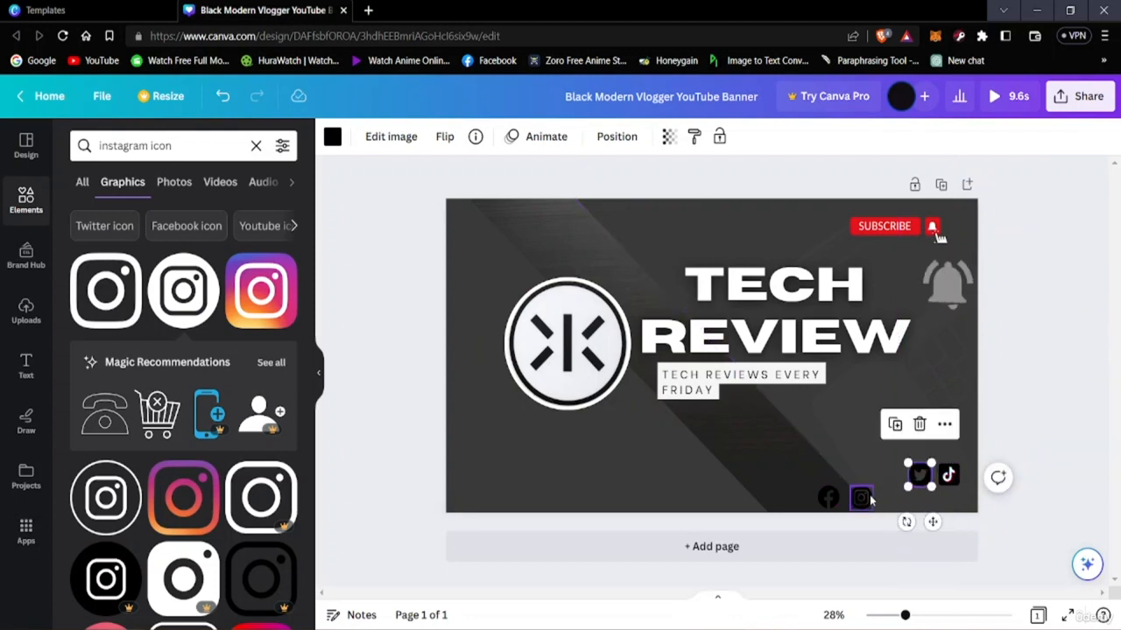
{"action": "left_click_drag", "start_coordinate": [863, 497], "coordinate": [891, 472]}
{"action": "left_click_drag", "start_coordinate": [831, 497], "coordinate": [863, 474]}
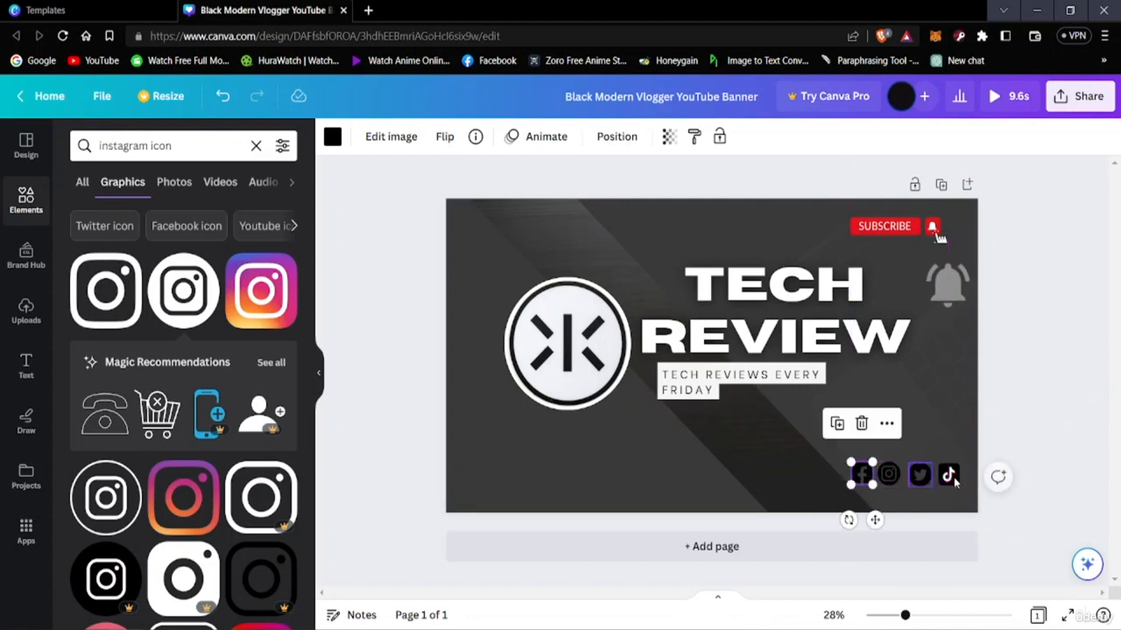
{"action": "left_click", "coordinate": [1085, 437]}
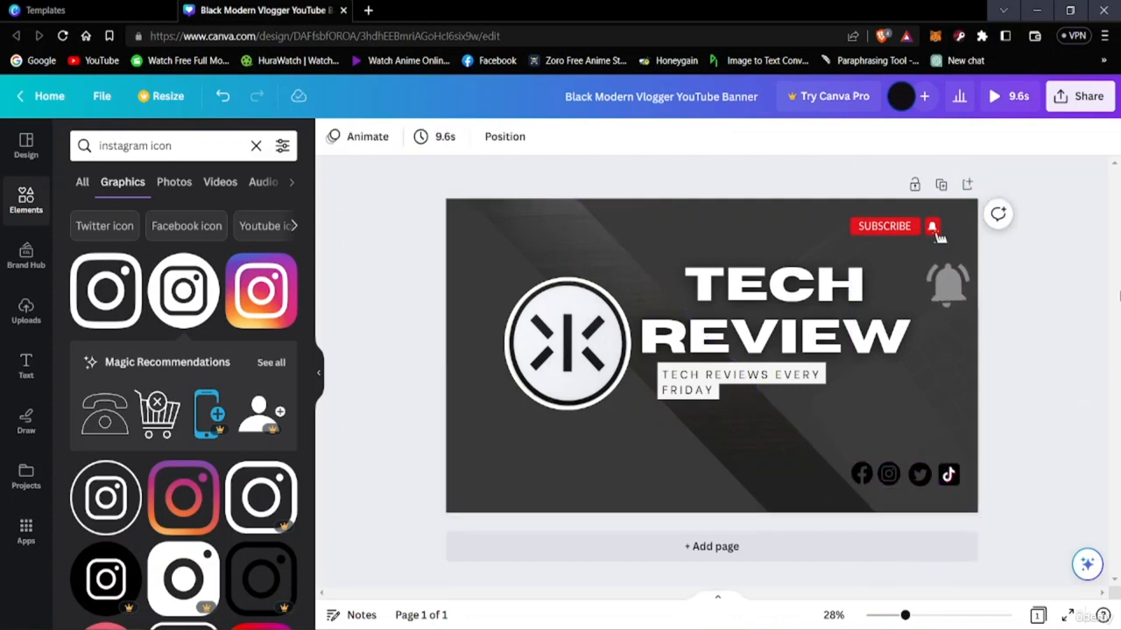
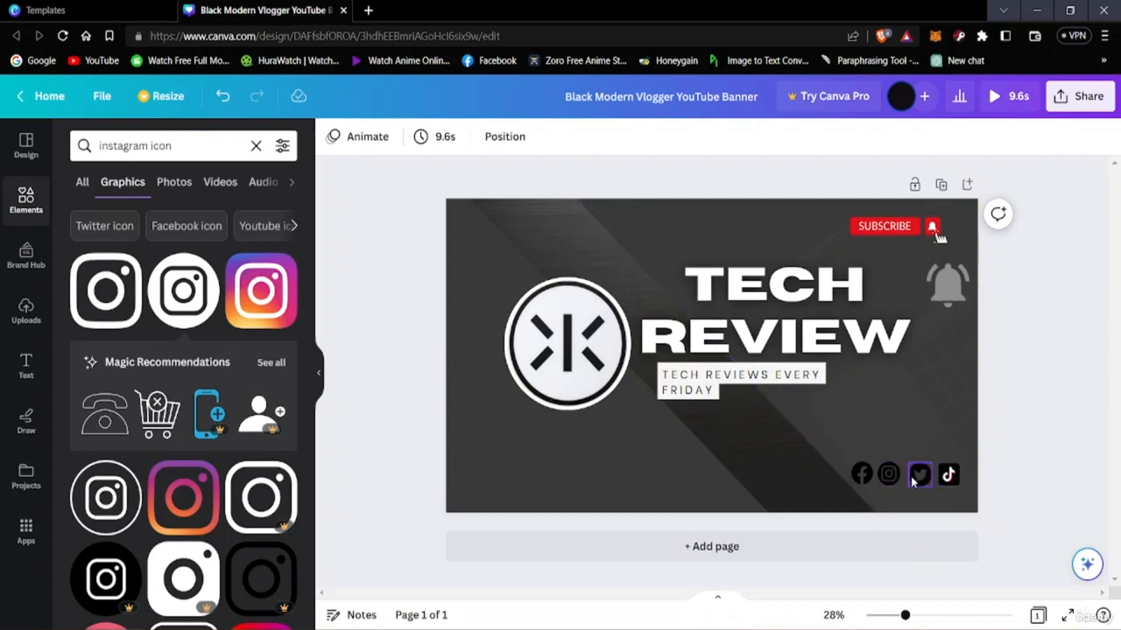
Raise the TikTok, Twitter, Instagram and Facebook icons to a level just below the tagline, with Facebook leading the row.
{"action": "left_click_drag", "start_coordinate": [948, 475], "coordinate": [952, 438]}
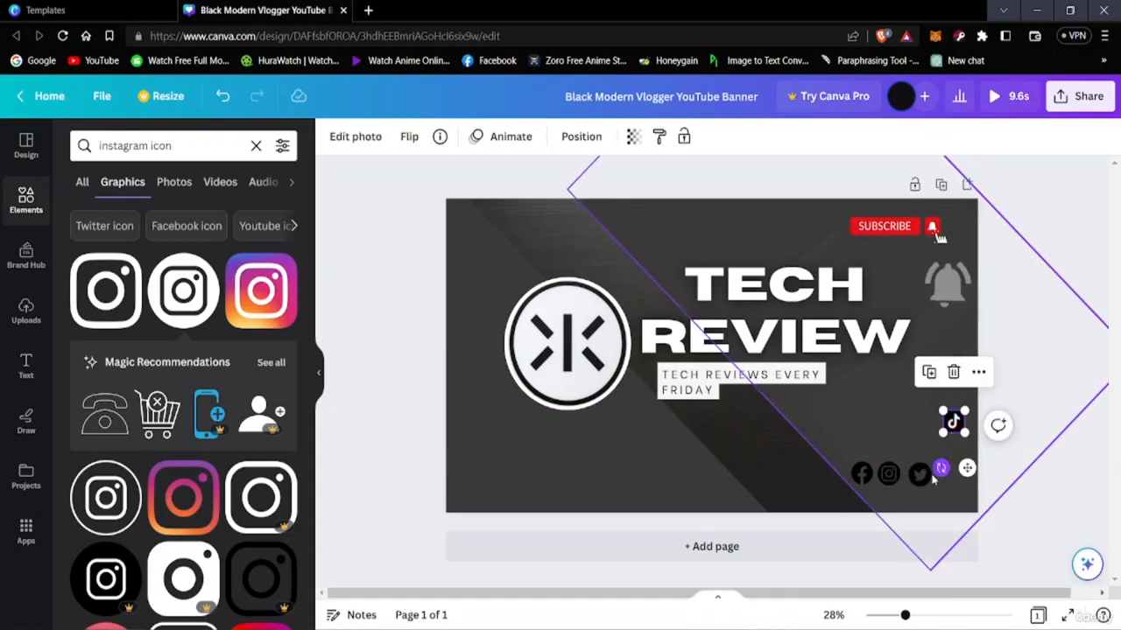
{"action": "left_click", "coordinate": [920, 474]}
{"action": "left_click_drag", "start_coordinate": [919, 474], "coordinate": [931, 422]}
{"action": "left_click", "coordinate": [888, 473]}
{"action": "left_click_drag", "start_coordinate": [888, 473], "coordinate": [898, 424]}
{"action": "left_click_drag", "start_coordinate": [861, 474], "coordinate": [814, 420]}
Line up the Instagram, Twitter and TikTok icons beside the Facebook icon with even spacing.
{"action": "left_click_drag", "start_coordinate": [898, 422], "coordinate": [836, 422]}
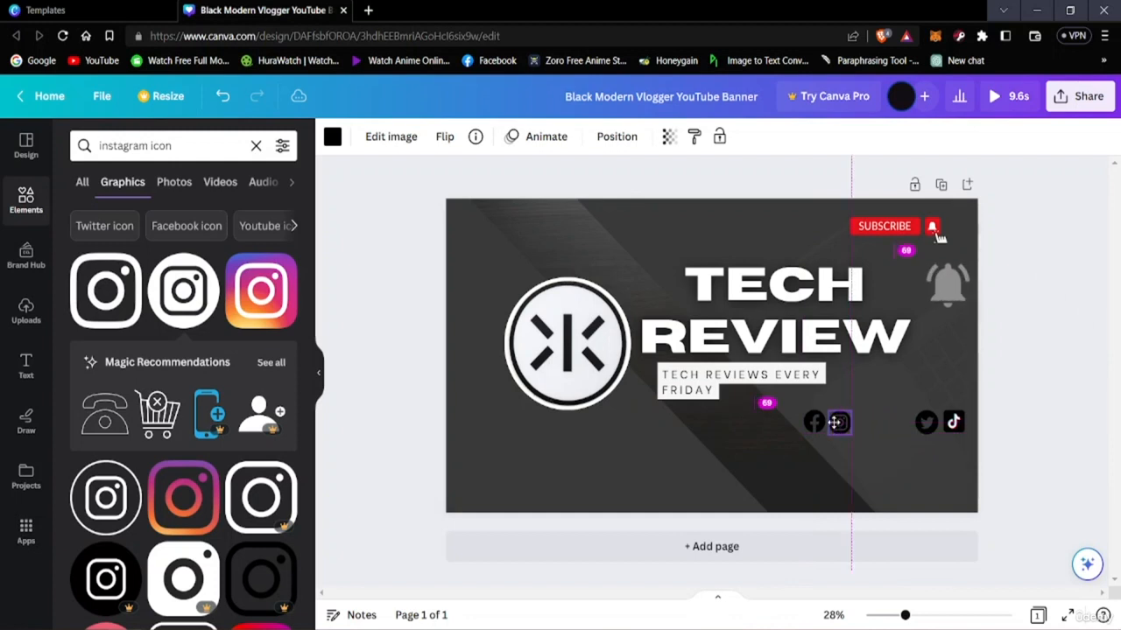
{"action": "left_click_drag", "start_coordinate": [834, 421], "coordinate": [836, 421]}
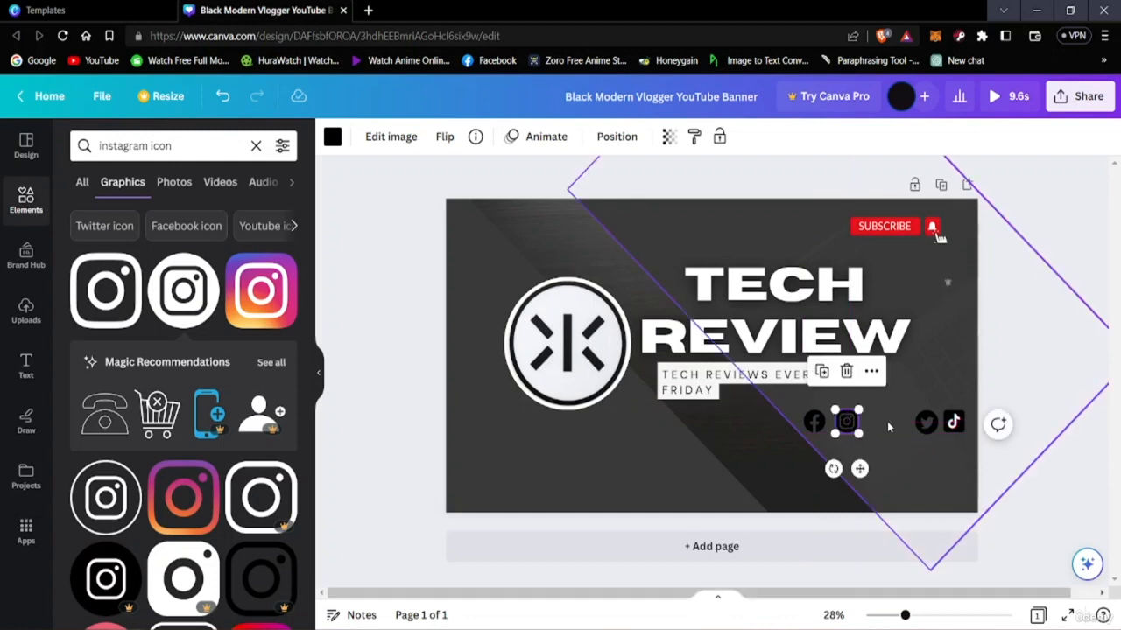
{"action": "left_click_drag", "start_coordinate": [926, 422], "coordinate": [875, 421]}
{"action": "left_click", "coordinate": [953, 422]}
{"action": "left_click_drag", "start_coordinate": [953, 422], "coordinate": [904, 422]}
{"action": "left_click", "coordinate": [883, 442]}
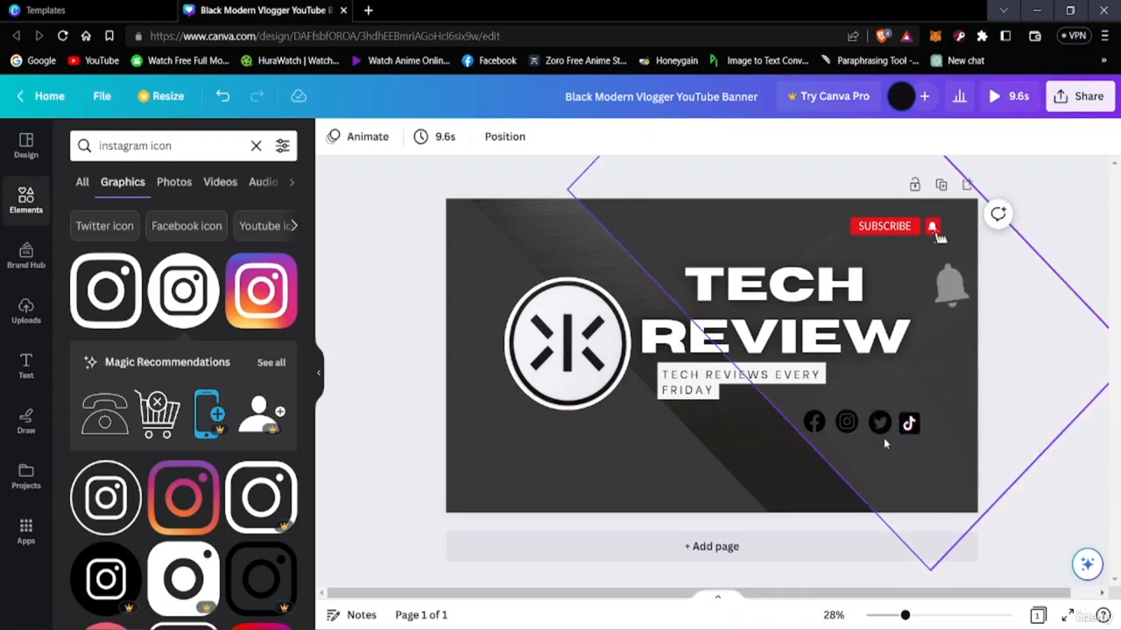
Search the graphics elements for "whatsapp icon".
{"action": "left_click", "coordinate": [182, 150]}
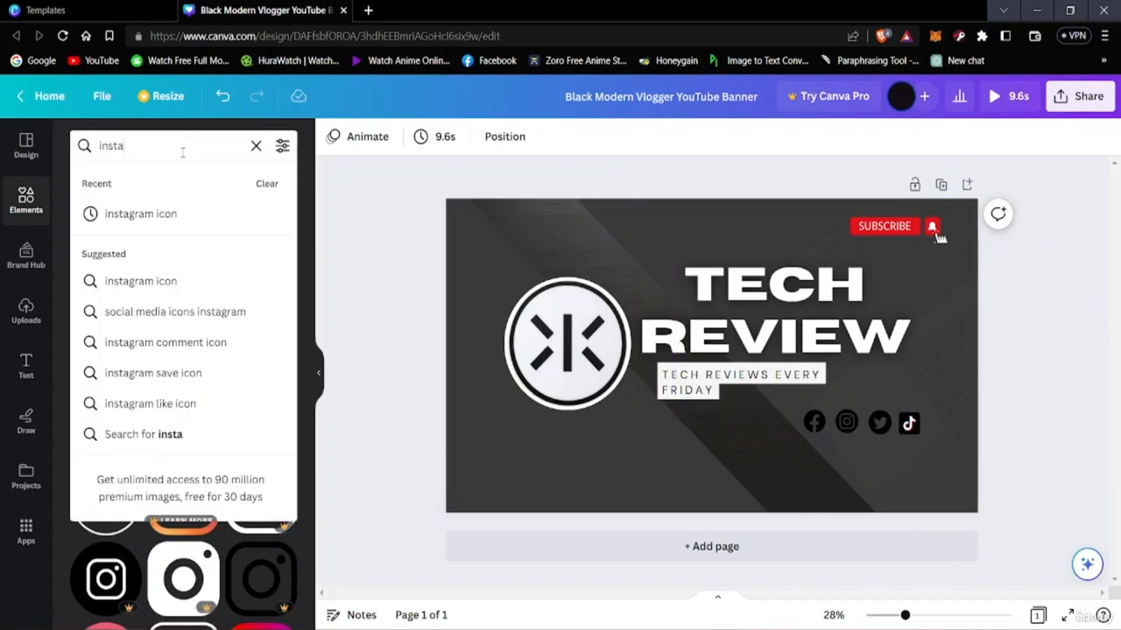
{"action": "key", "text": "BackSpace"}
{"action": "key", "text": "BackSpace"}
{"action": "key", "text": "BackSpace"}
{"action": "key", "text": "BackSpace"}
{"action": "key", "text": "BackSpace"}
{"action": "type", "text": "wha"}
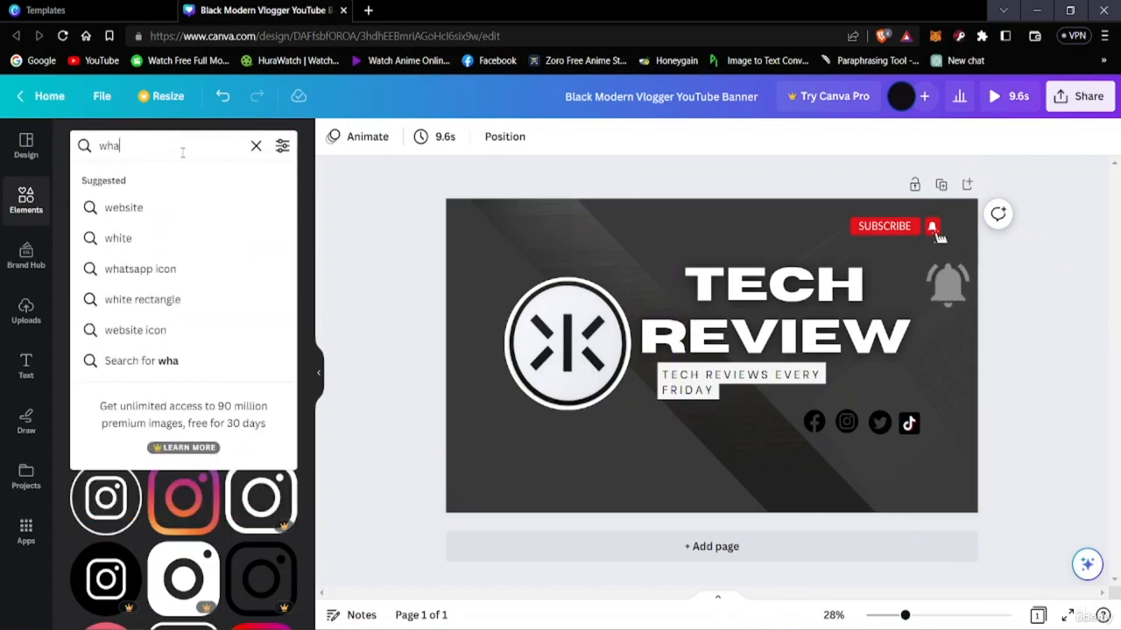
{"action": "type", "text": "tsapp"}
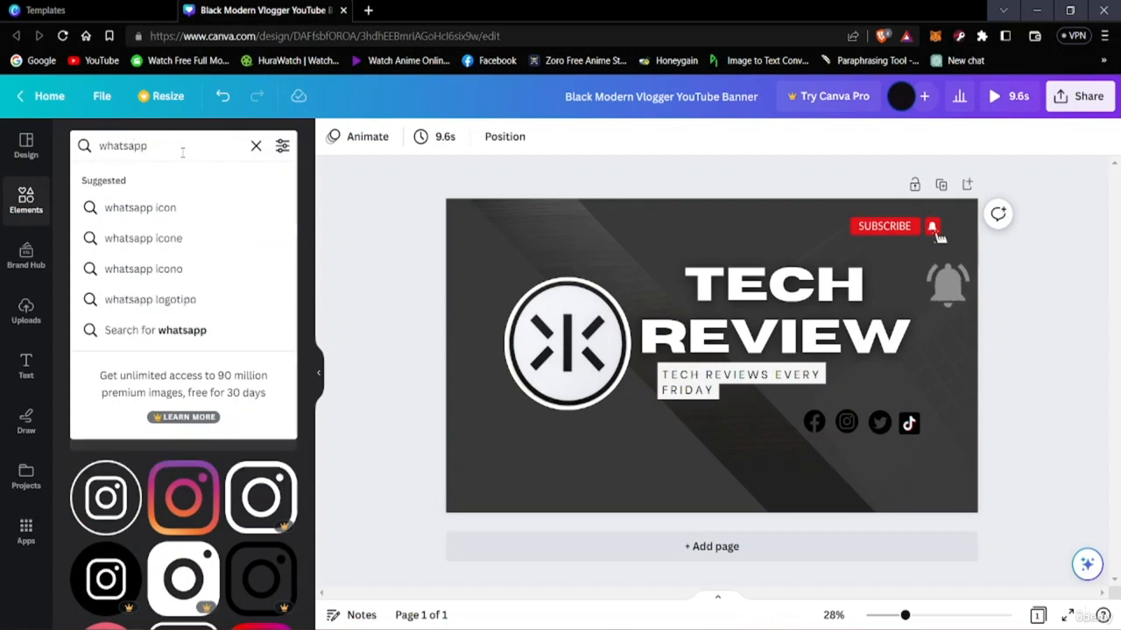
{"action": "left_click", "coordinate": [138, 207]}
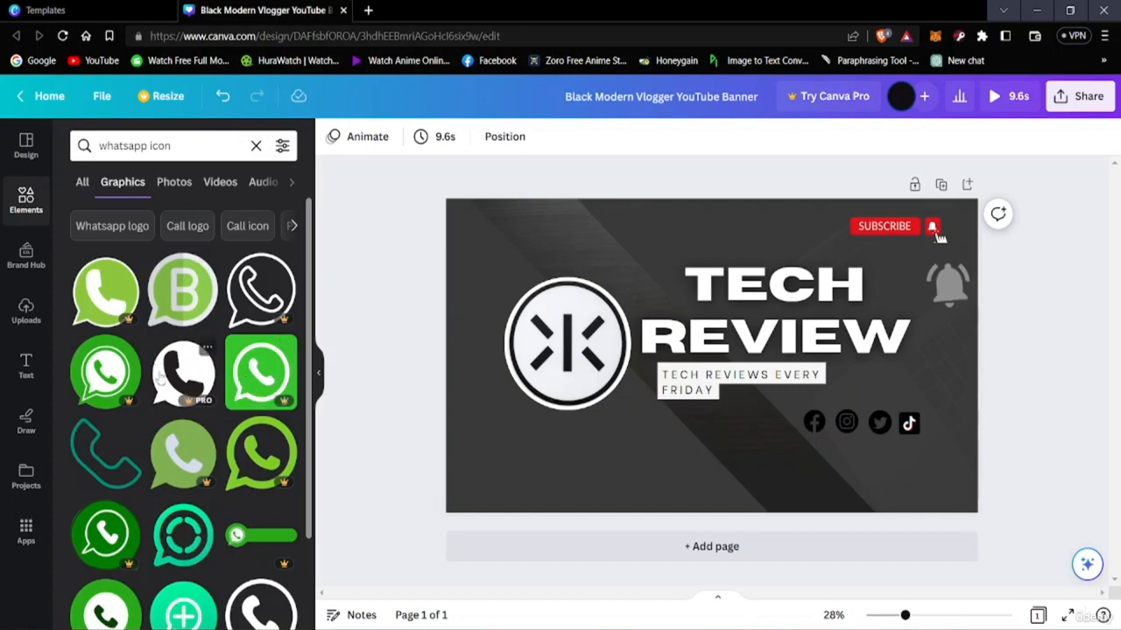
Look through the WhatsApp icon results for a free icon that matches the black social icons.
{"action": "scroll", "coordinate": [201, 460], "scroll_direction": "down", "scroll_amount": 4}
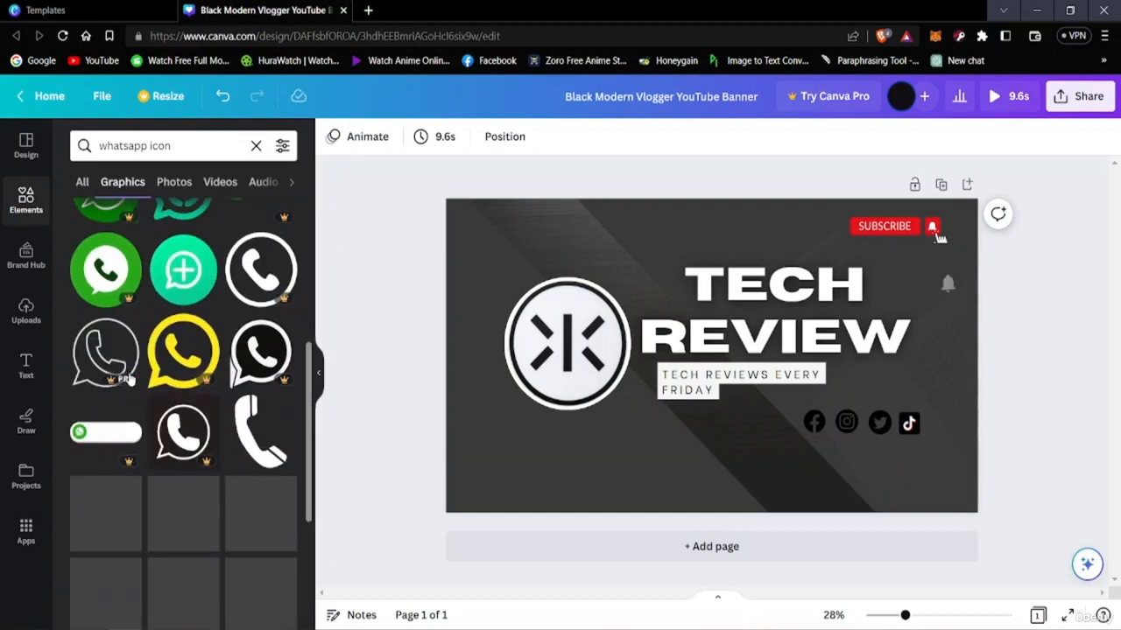
{"action": "scroll", "coordinate": [132, 447], "scroll_direction": "down", "scroll_amount": 5}
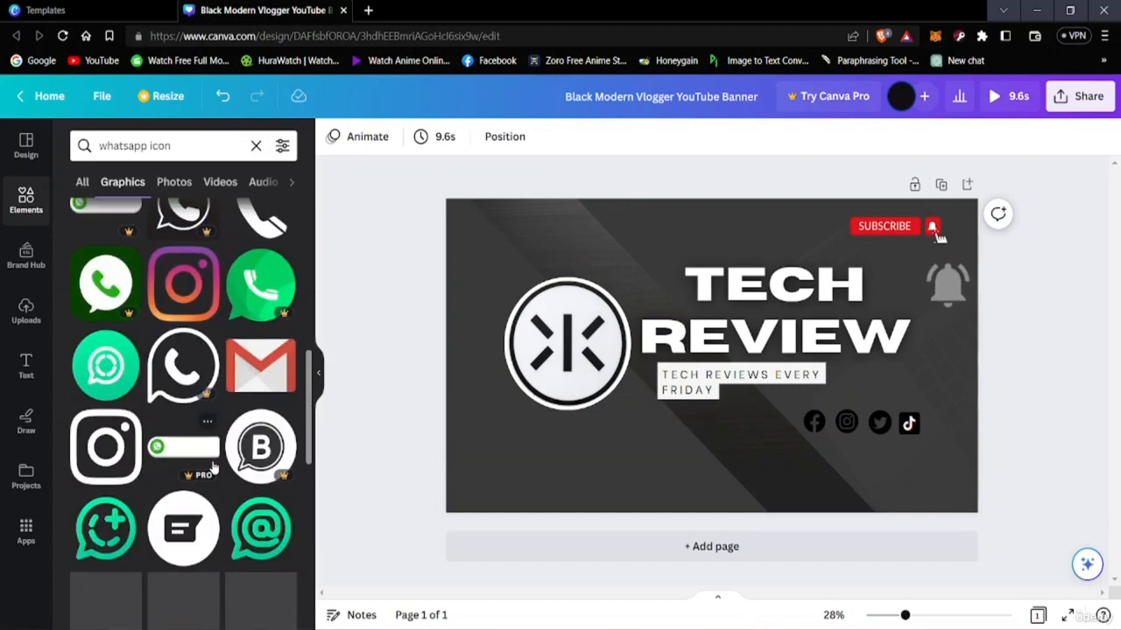
{"action": "scroll", "coordinate": [162, 462], "scroll_direction": "down", "scroll_amount": 5}
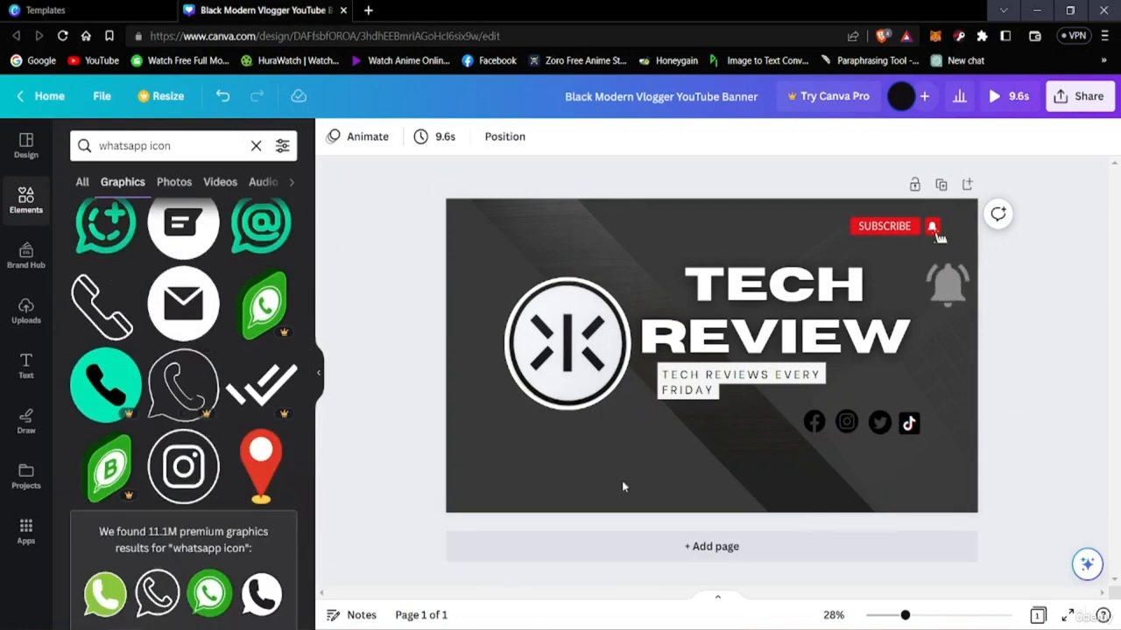
{"action": "scroll", "coordinate": [171, 434], "scroll_direction": "down", "scroll_amount": 3}
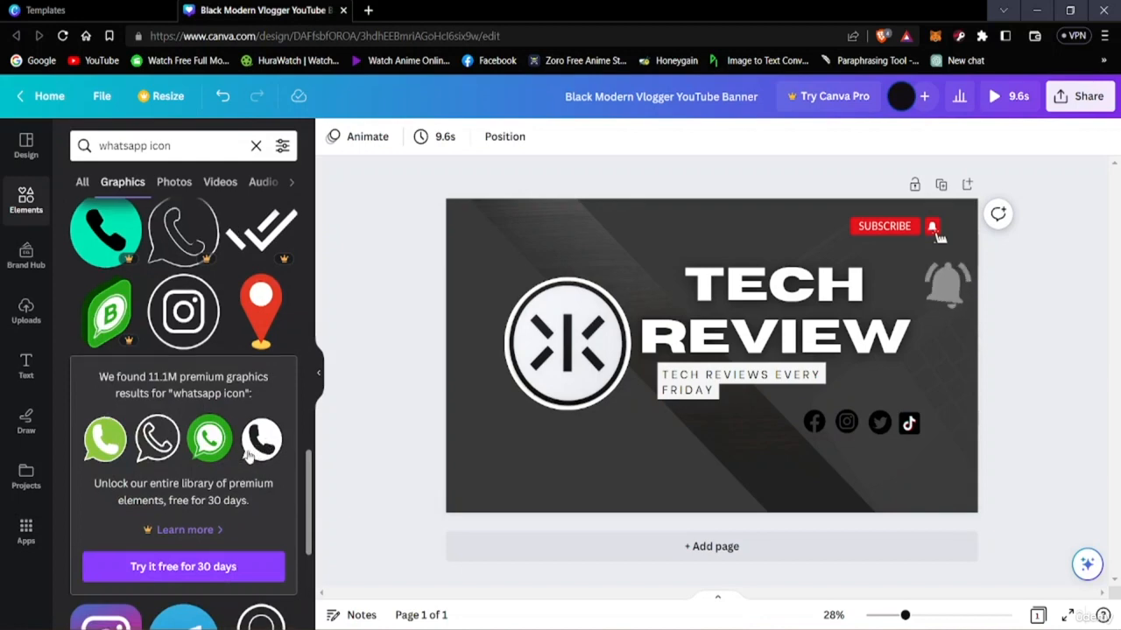
{"action": "scroll", "coordinate": [263, 464], "scroll_direction": "down", "scroll_amount": 5}
{"action": "scroll", "coordinate": [280, 481], "scroll_direction": "up", "scroll_amount": 5}
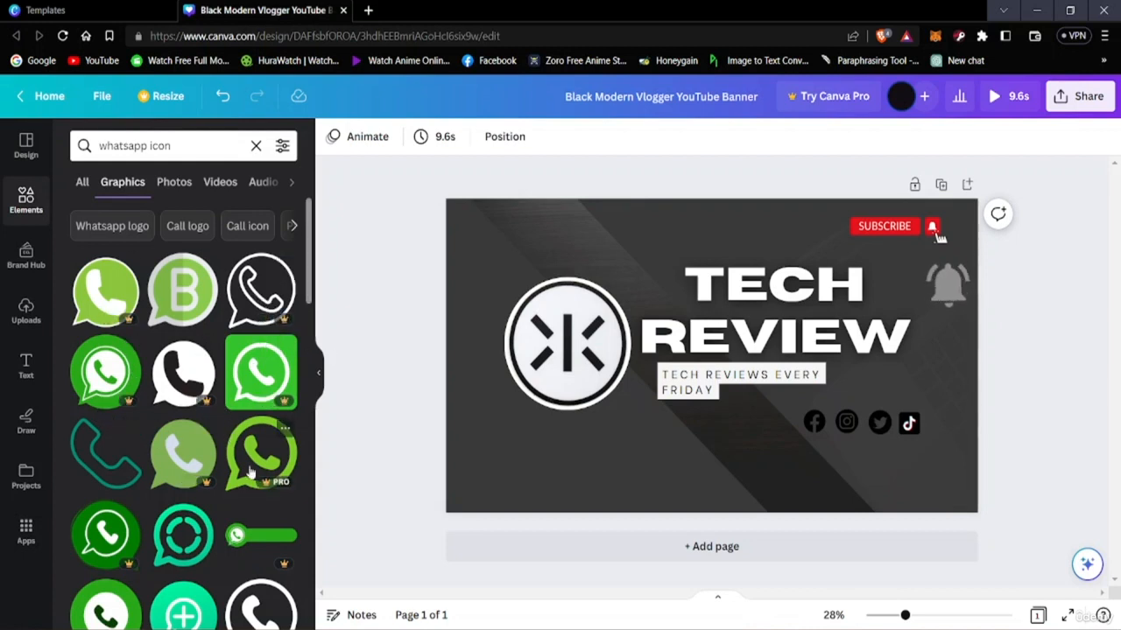
{"action": "scroll", "coordinate": [147, 464], "scroll_direction": "down", "scroll_amount": 1}
{"action": "scroll", "coordinate": [184, 495], "scroll_direction": "down", "scroll_amount": 2}
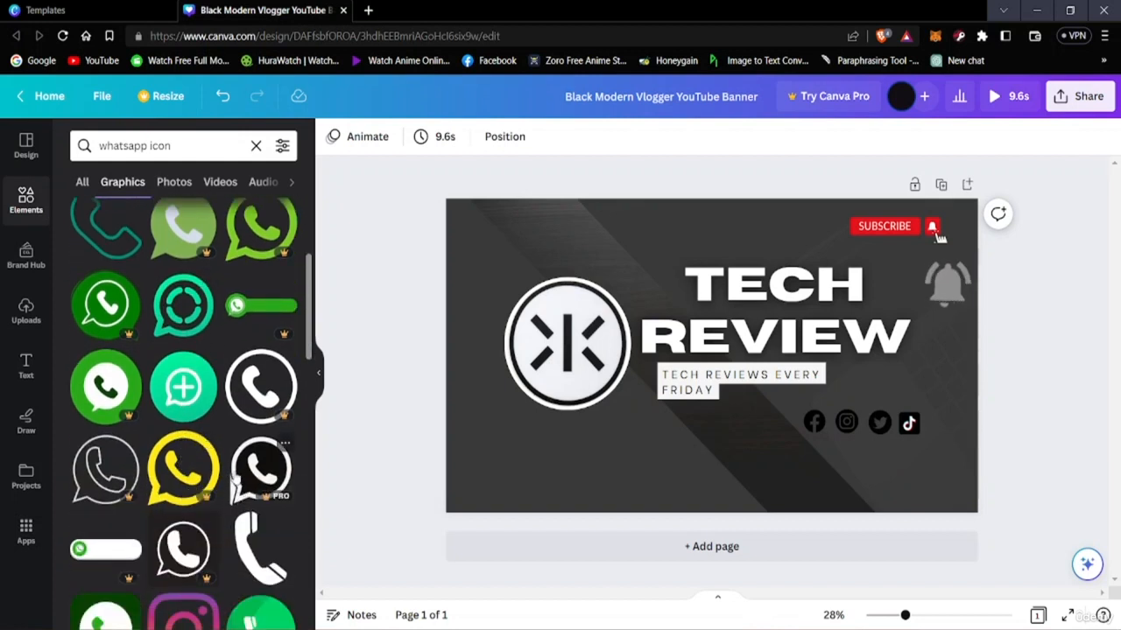
{"action": "scroll", "coordinate": [232, 481], "scroll_direction": "up", "scroll_amount": 1}
{"action": "scroll", "coordinate": [227, 478], "scroll_direction": "down", "scroll_amount": 1}
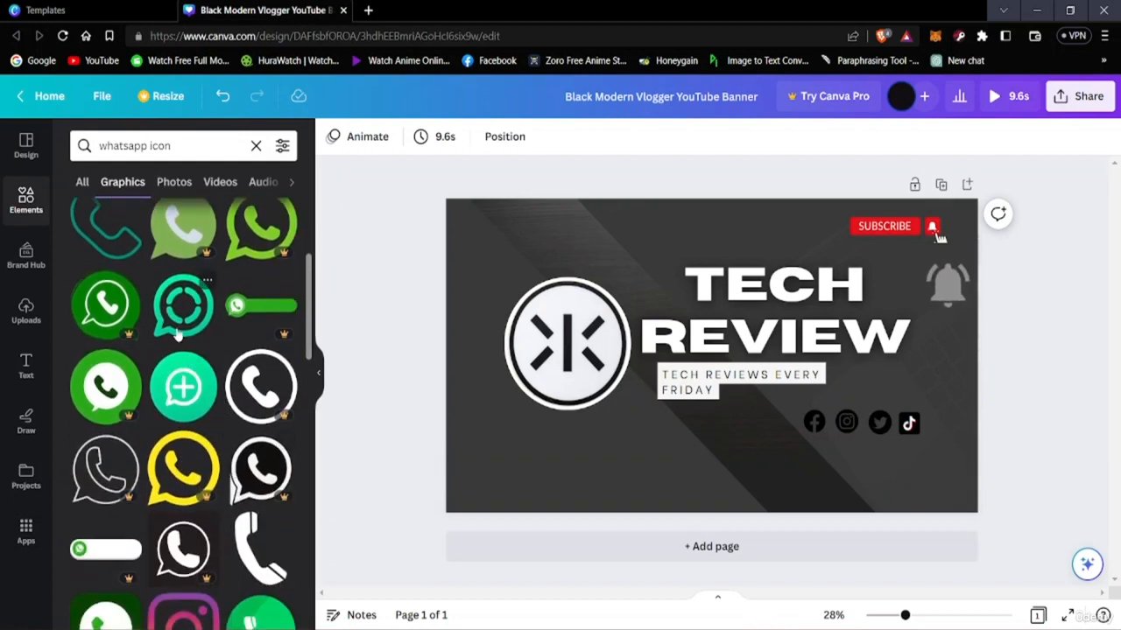
{"action": "scroll", "coordinate": [180, 385], "scroll_direction": "down", "scroll_amount": 2}
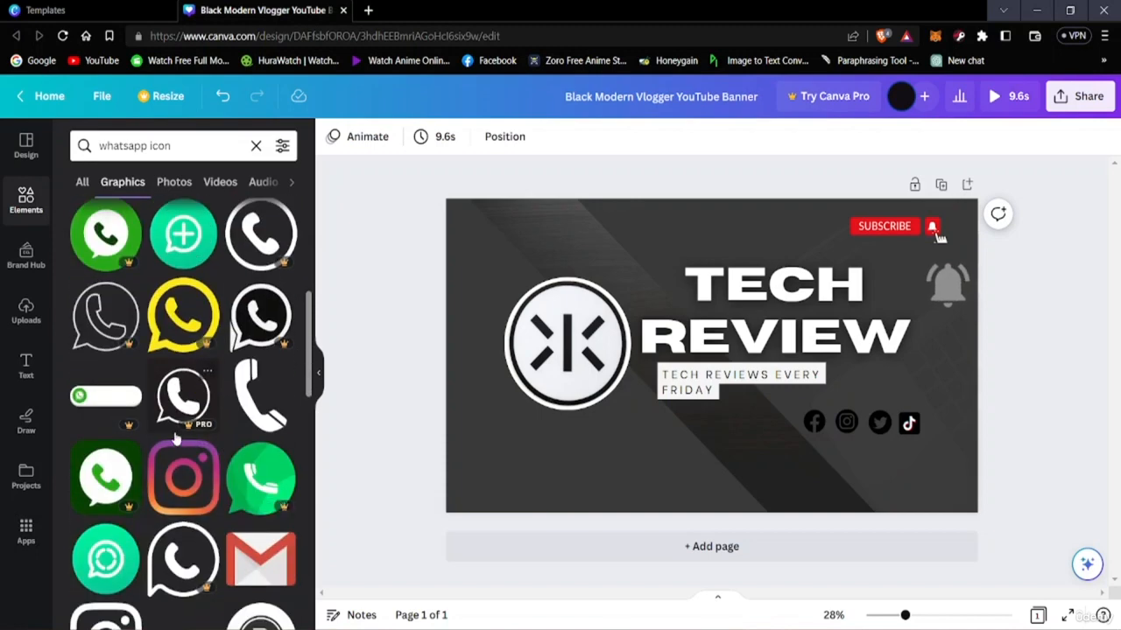
{"action": "scroll", "coordinate": [175, 442], "scroll_direction": "down", "scroll_amount": 1}
{"action": "scroll", "coordinate": [176, 448], "scroll_direction": "up", "scroll_amount": 2}
{"action": "scroll", "coordinate": [180, 455], "scroll_direction": "down", "scroll_amount": 1}
{"action": "scroll", "coordinate": [184, 464], "scroll_direction": "down", "scroll_amount": 3}
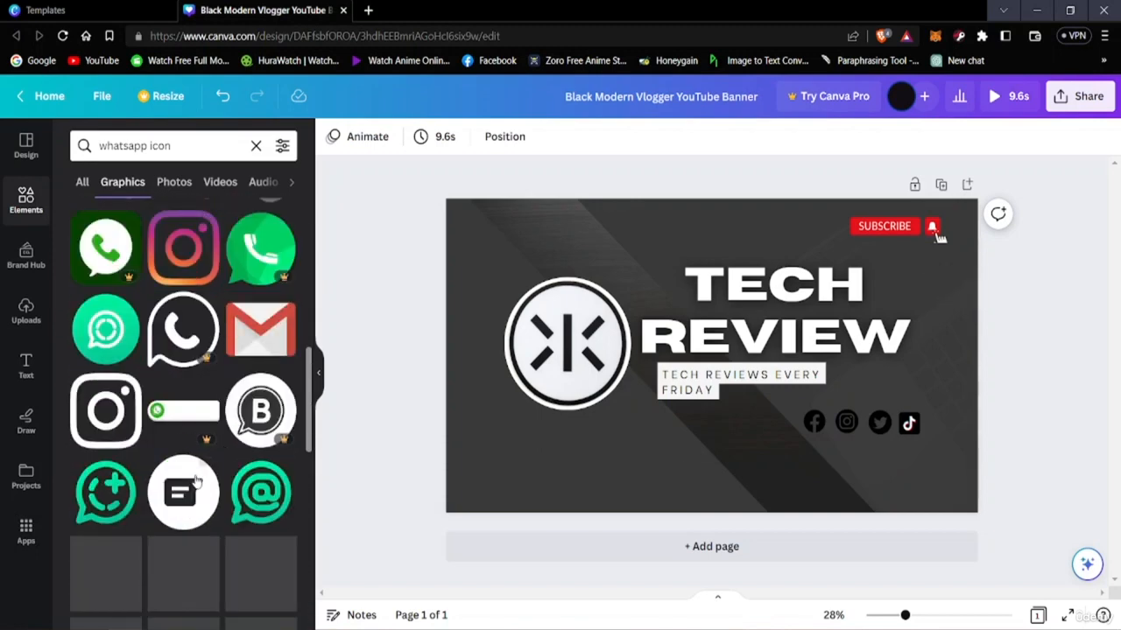
{"action": "scroll", "coordinate": [195, 477], "scroll_direction": "up", "scroll_amount": 4}
{"action": "scroll", "coordinate": [194, 477], "scroll_direction": "up", "scroll_amount": 4}
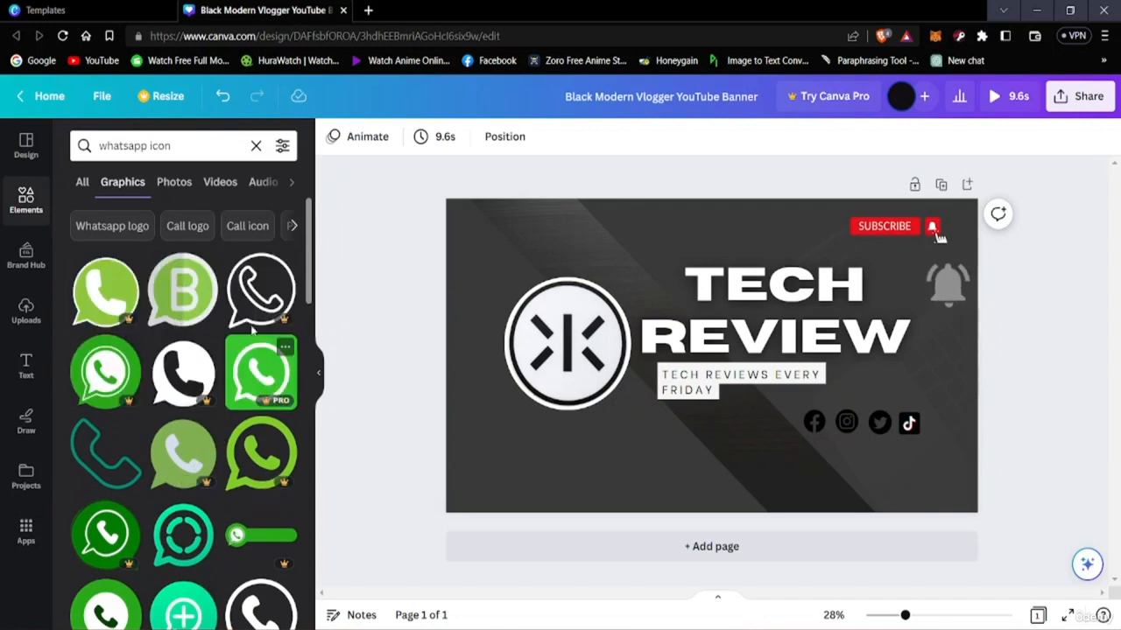
Add the green speech-bubble icon with the segmented ring to the banner and move it below the tagline, beside the Facebook icon.
{"action": "scroll", "coordinate": [202, 433], "scroll_direction": "down", "scroll_amount": 1}
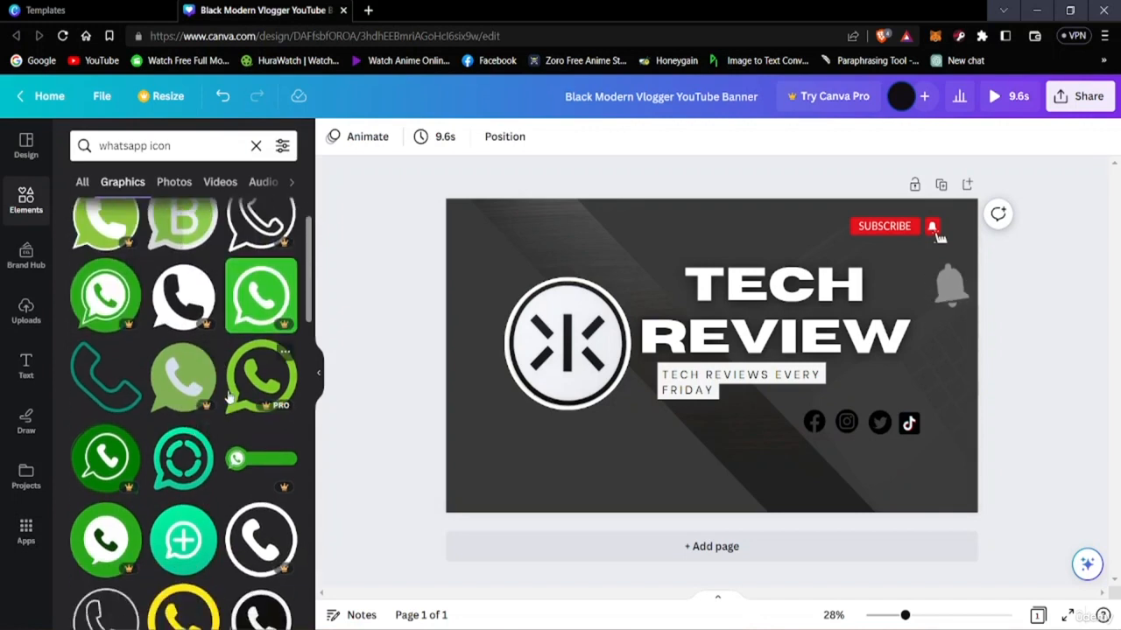
{"action": "left_click", "coordinate": [191, 468]}
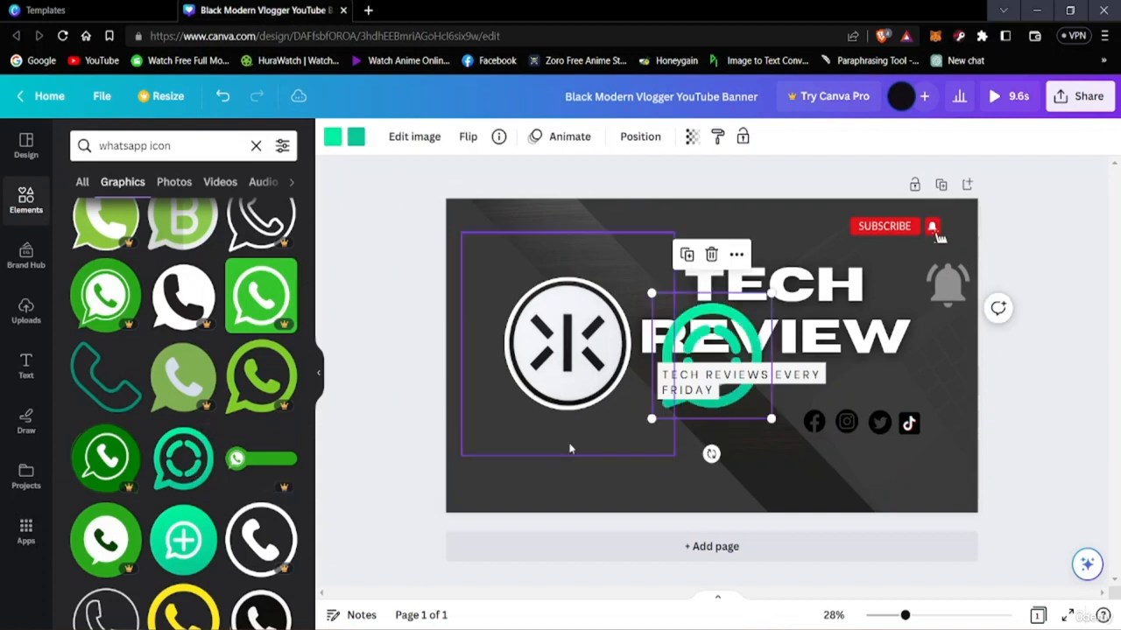
{"action": "left_click_drag", "start_coordinate": [747, 407], "coordinate": [771, 487]}
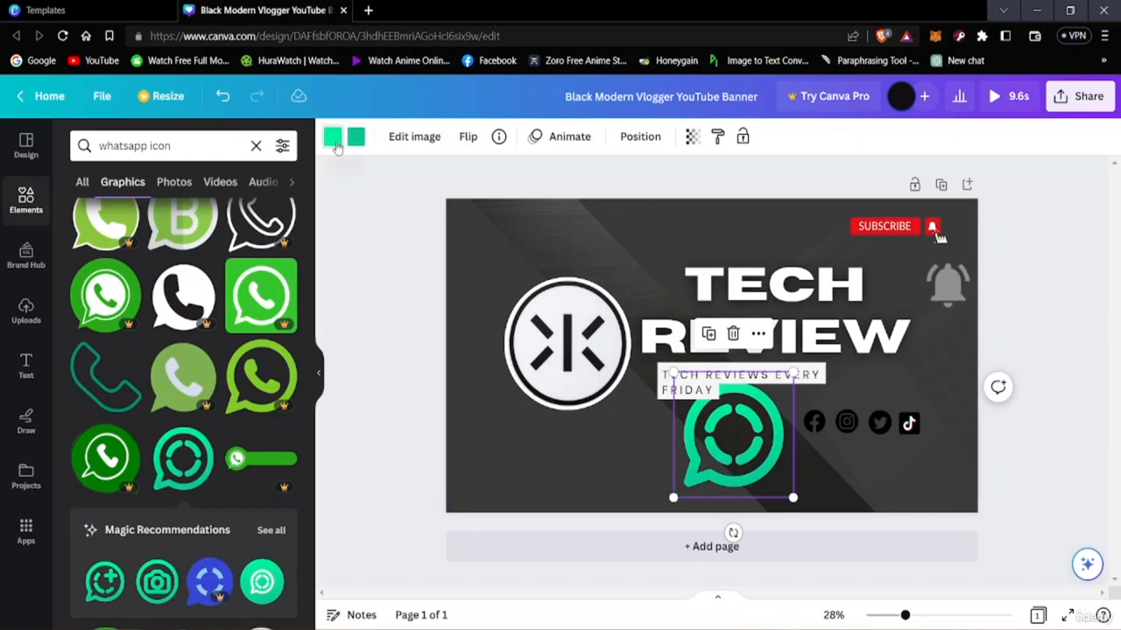
Try black and several grey photo colors on the speech-bubble icon's bright green part, settling on light grey.
{"action": "left_click", "coordinate": [339, 146]}
{"action": "left_click", "coordinate": [123, 228]}
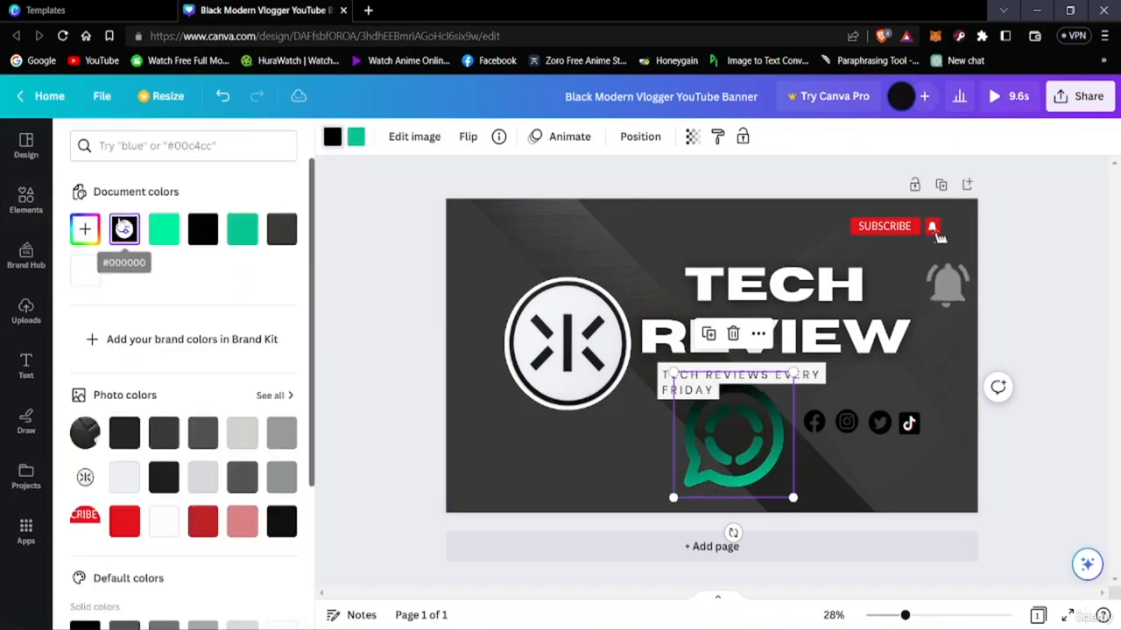
{"action": "left_click", "coordinate": [205, 233]}
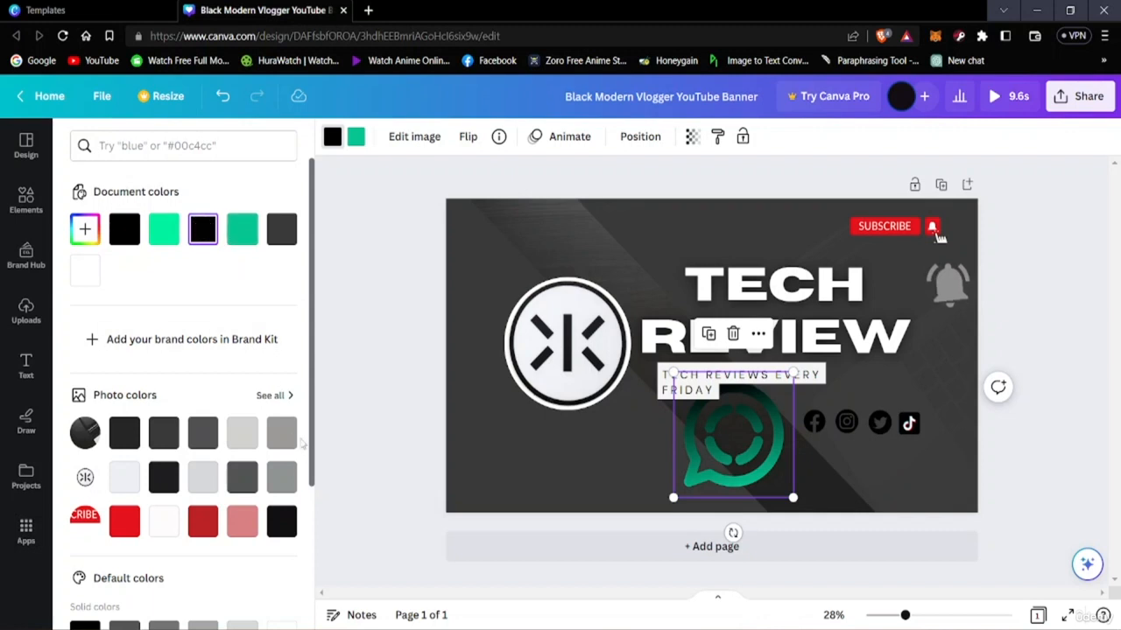
{"action": "left_click", "coordinate": [281, 433]}
{"action": "left_click", "coordinate": [243, 435]}
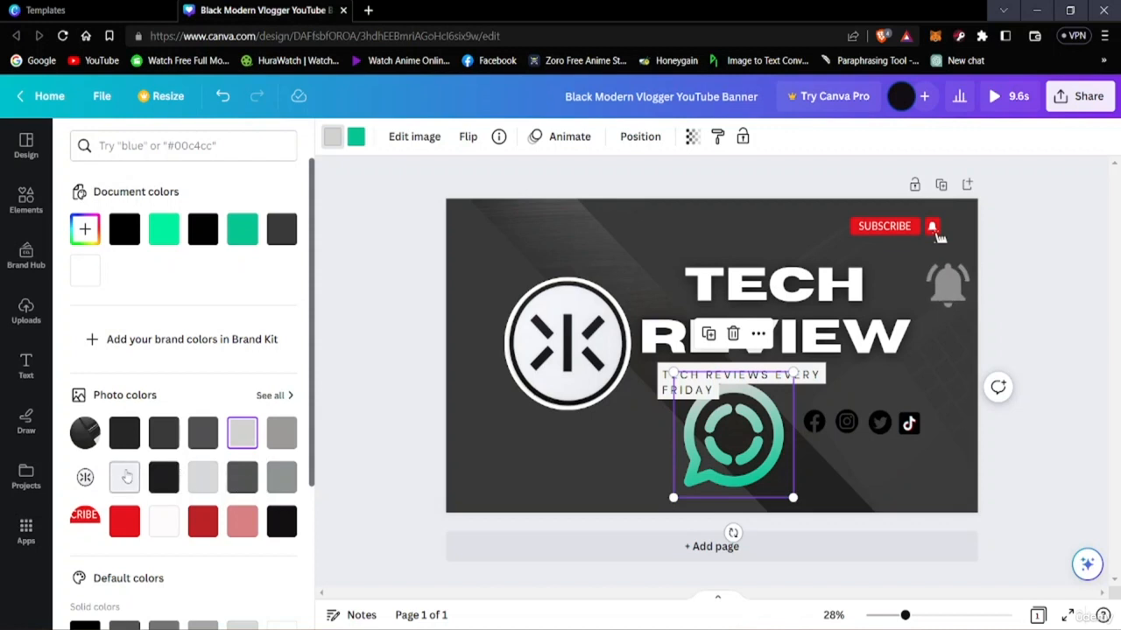
{"action": "left_click", "coordinate": [125, 477]}
{"action": "left_click", "coordinate": [253, 477]}
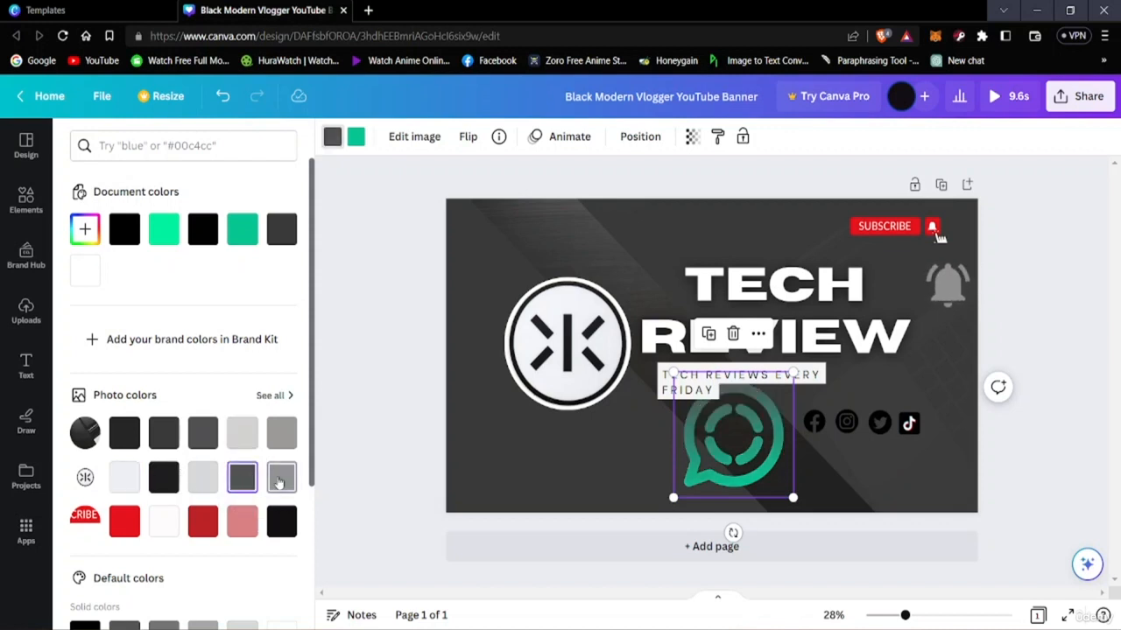
{"action": "left_click", "coordinate": [278, 483]}
{"action": "left_click", "coordinate": [279, 523]}
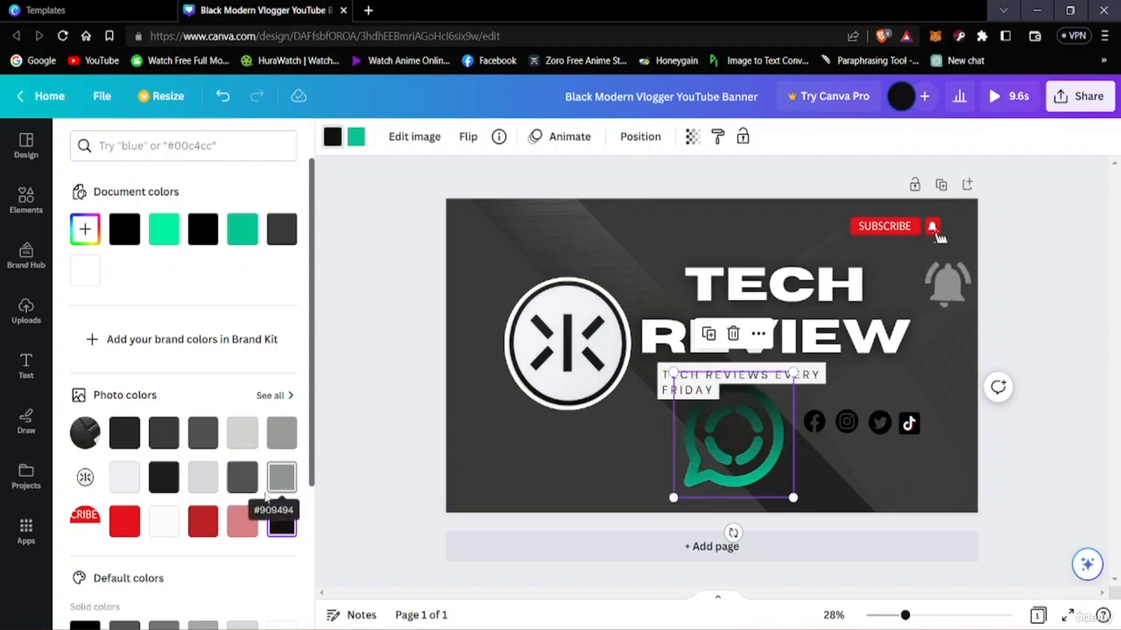
{"action": "left_click", "coordinate": [245, 440]}
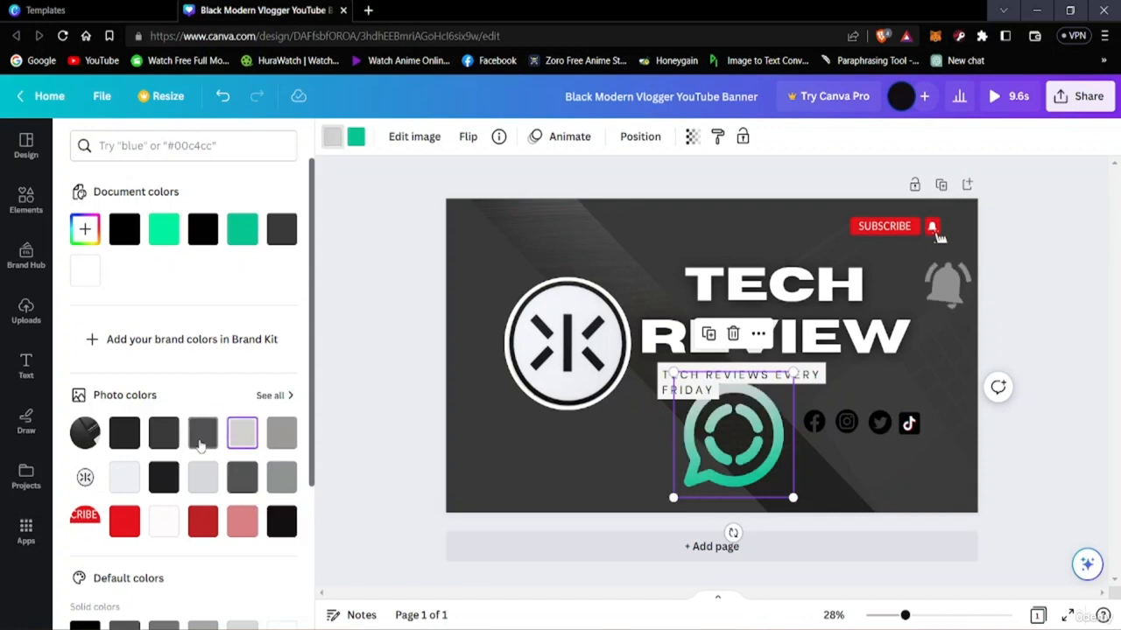
{"action": "left_click", "coordinate": [201, 442]}
{"action": "left_click", "coordinate": [246, 440]}
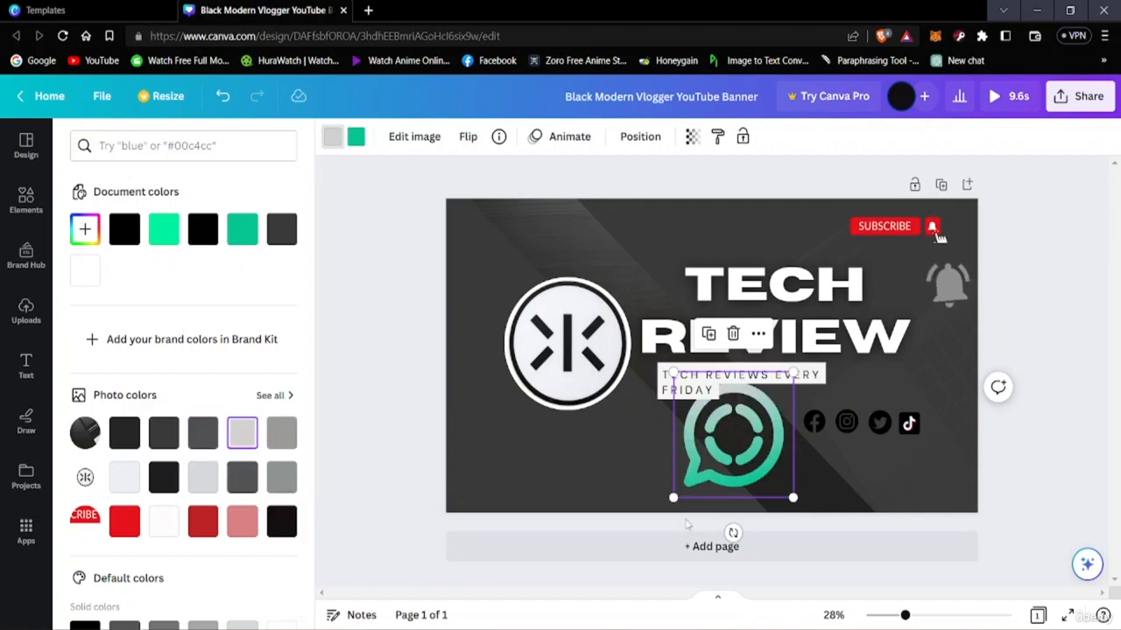
Shrink the speech-bubble WhatsApp icon to the size of the other social icons and place it beside the TikTok icon.
{"action": "left_click_drag", "start_coordinate": [795, 496], "coordinate": [932, 424]}
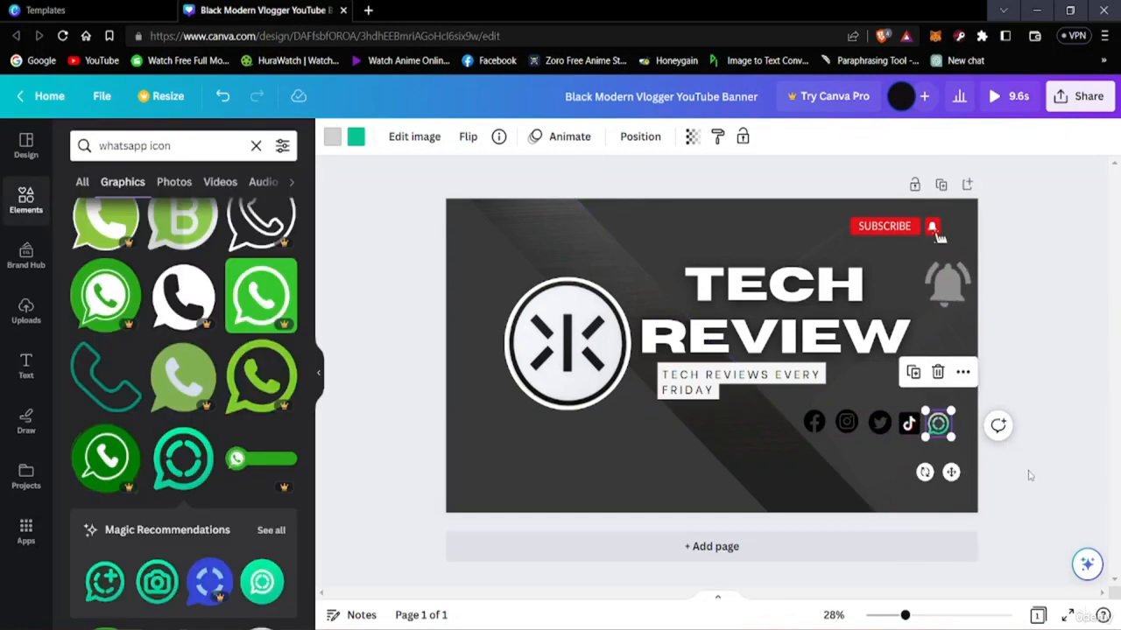
{"action": "left_click", "coordinate": [1029, 476]}
Delete the green speech-bubble icon beside the TikTok icon from the banner.
{"action": "scroll", "coordinate": [155, 473], "scroll_direction": "up", "scroll_amount": 2}
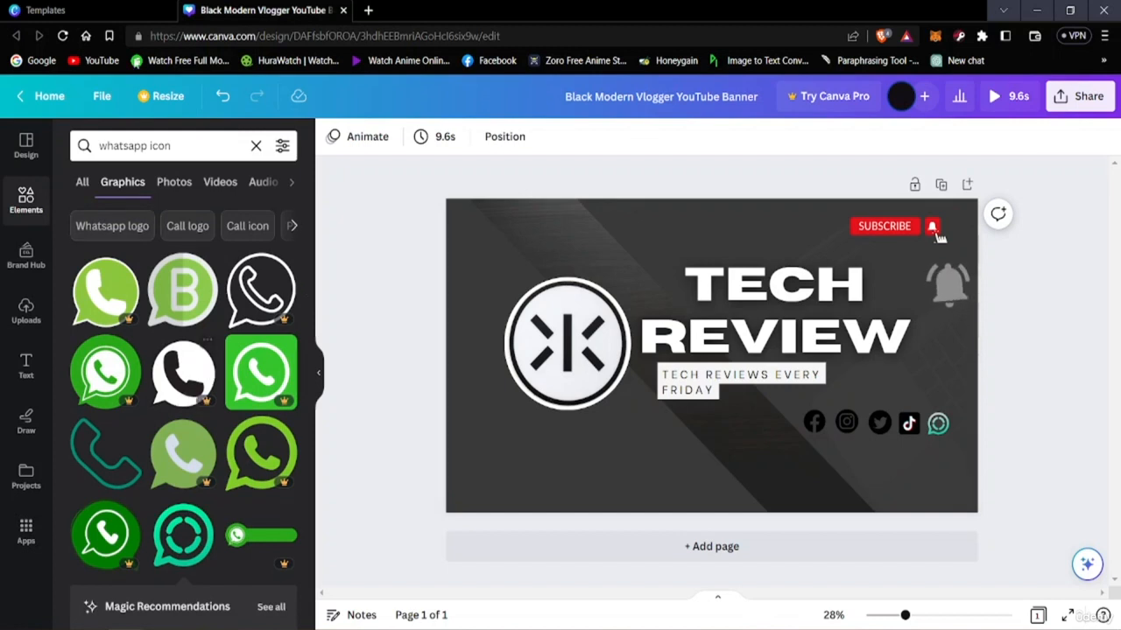
{"action": "left_click", "coordinate": [938, 424]}
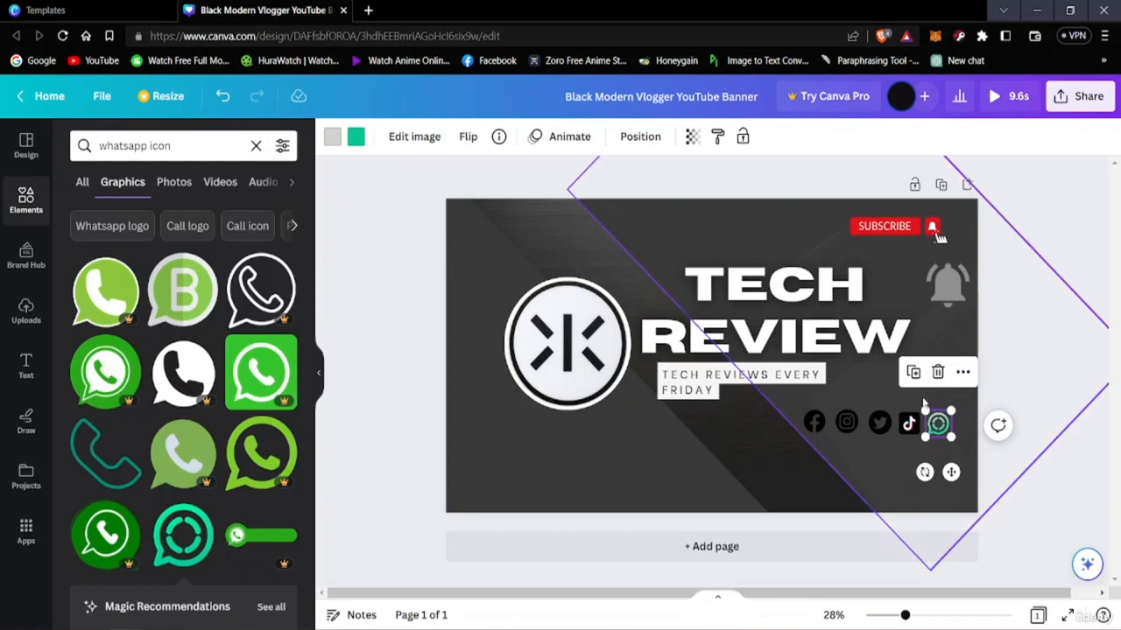
{"action": "left_click", "coordinate": [938, 373]}
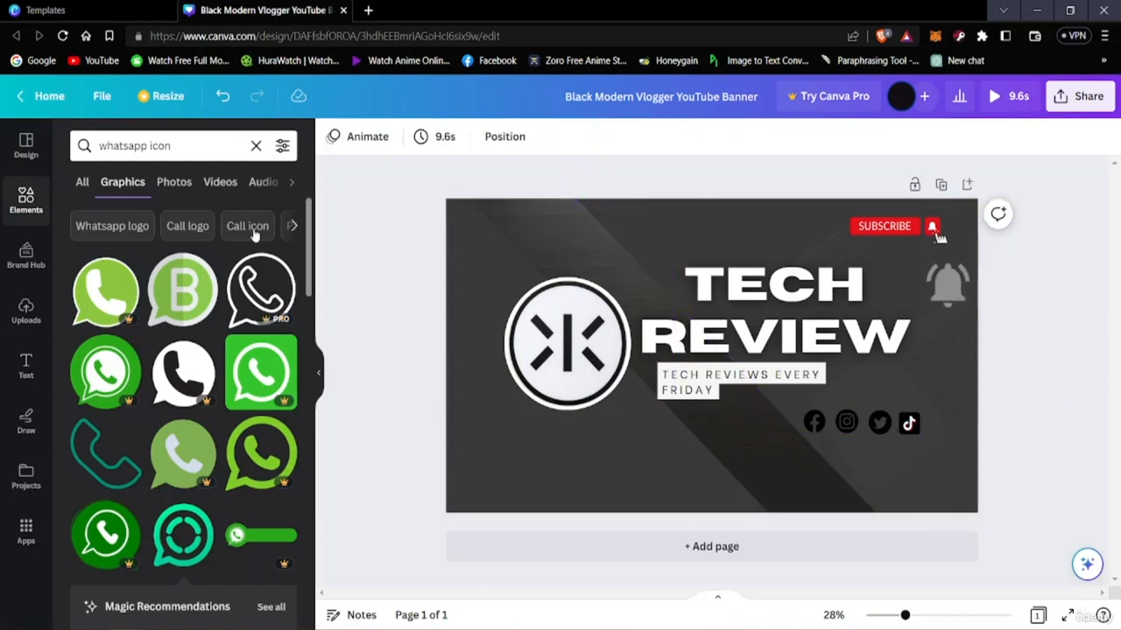
Search the graphics elements for "telegram icon".
{"action": "left_click", "coordinate": [186, 140]}
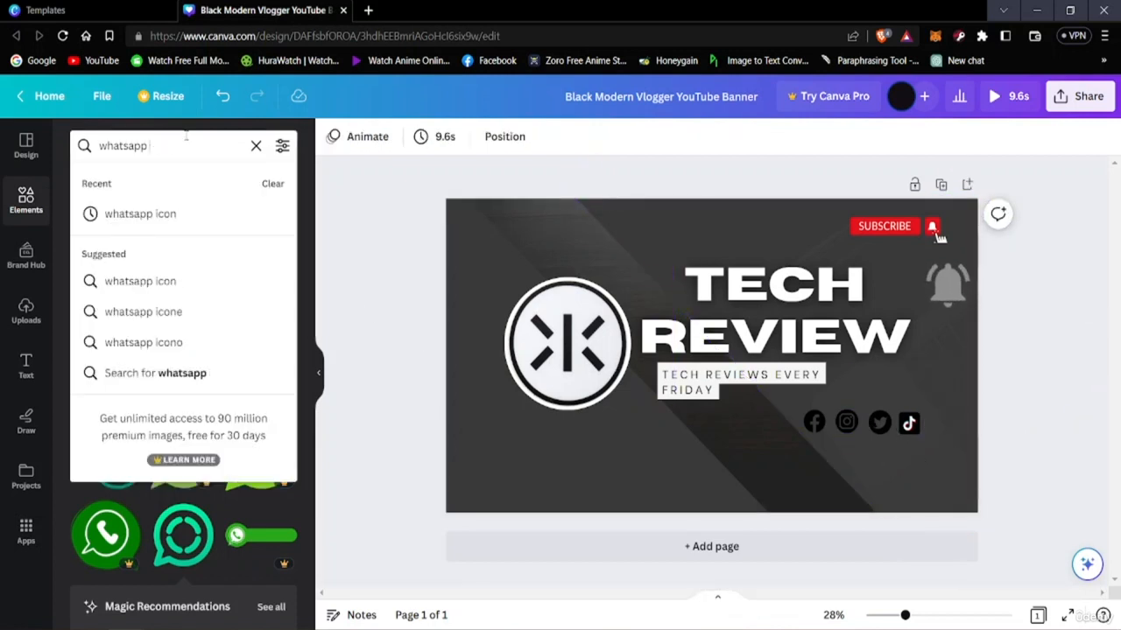
{"action": "key", "text": "ctrl+a"}
{"action": "key", "text": "BackSpace"}
{"action": "type", "text": "tele"}
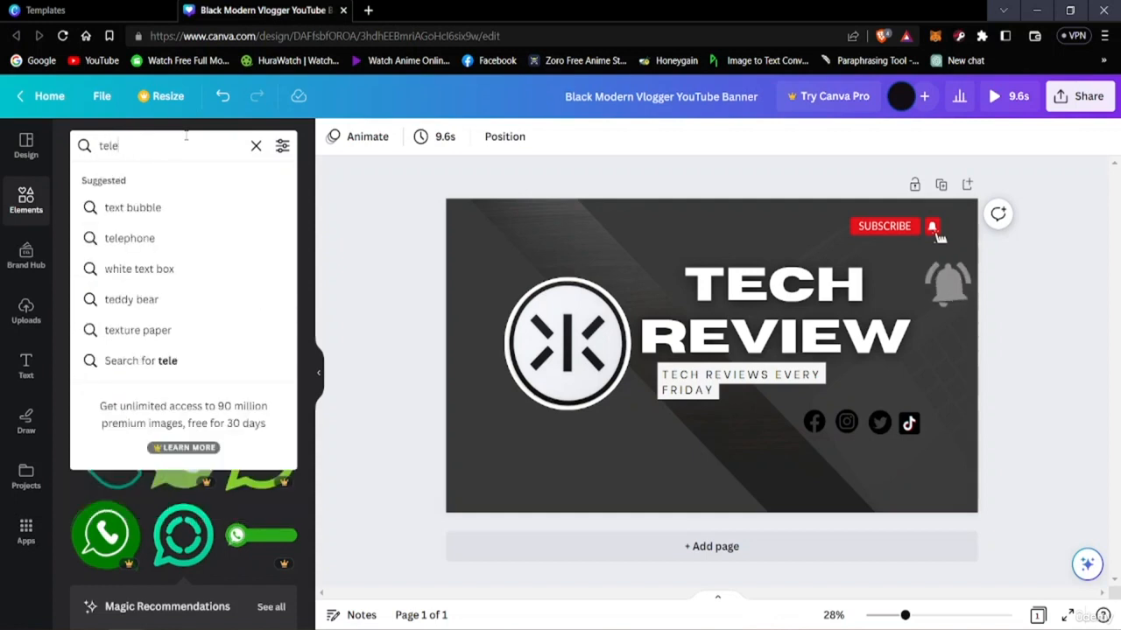
{"action": "type", "text": "gram i"}
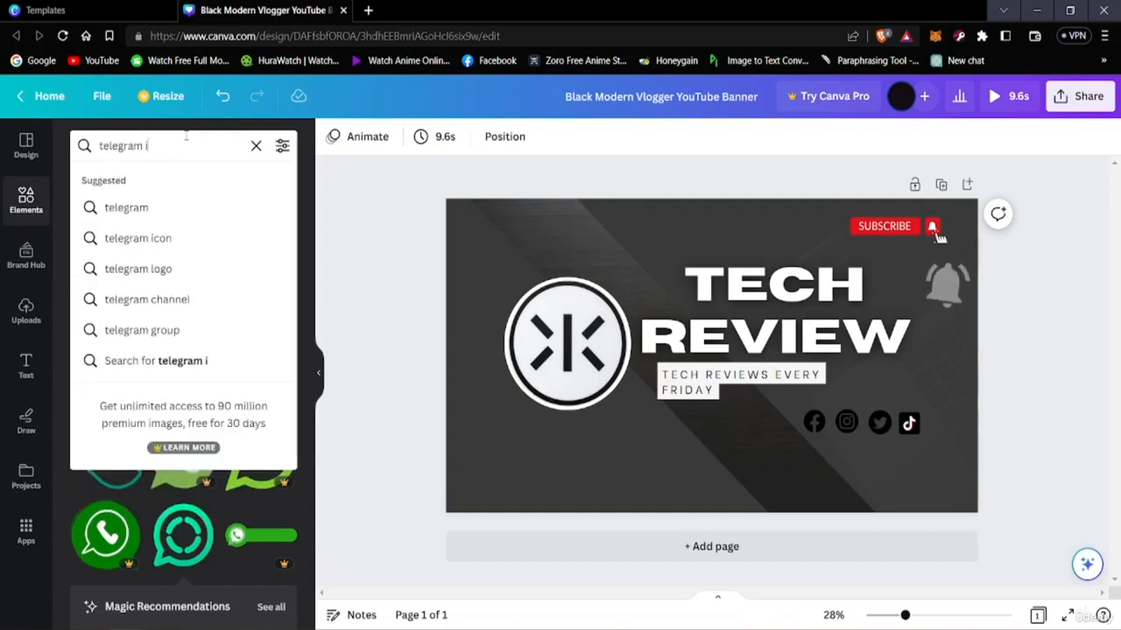
{"action": "type", "text": "con"}
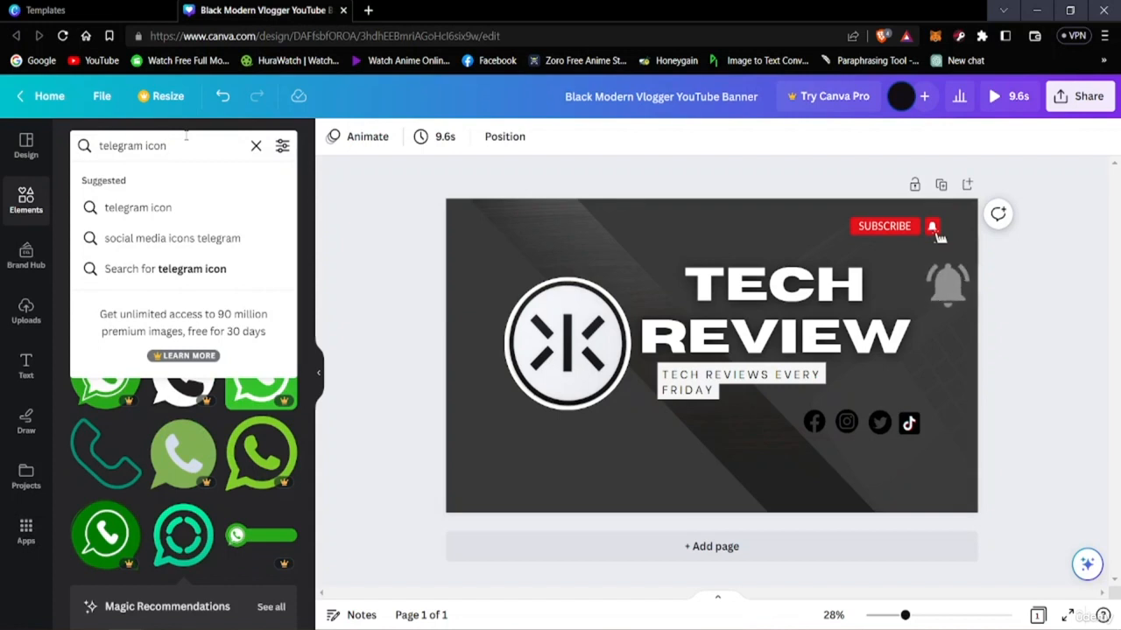
{"action": "key", "text": "Return"}
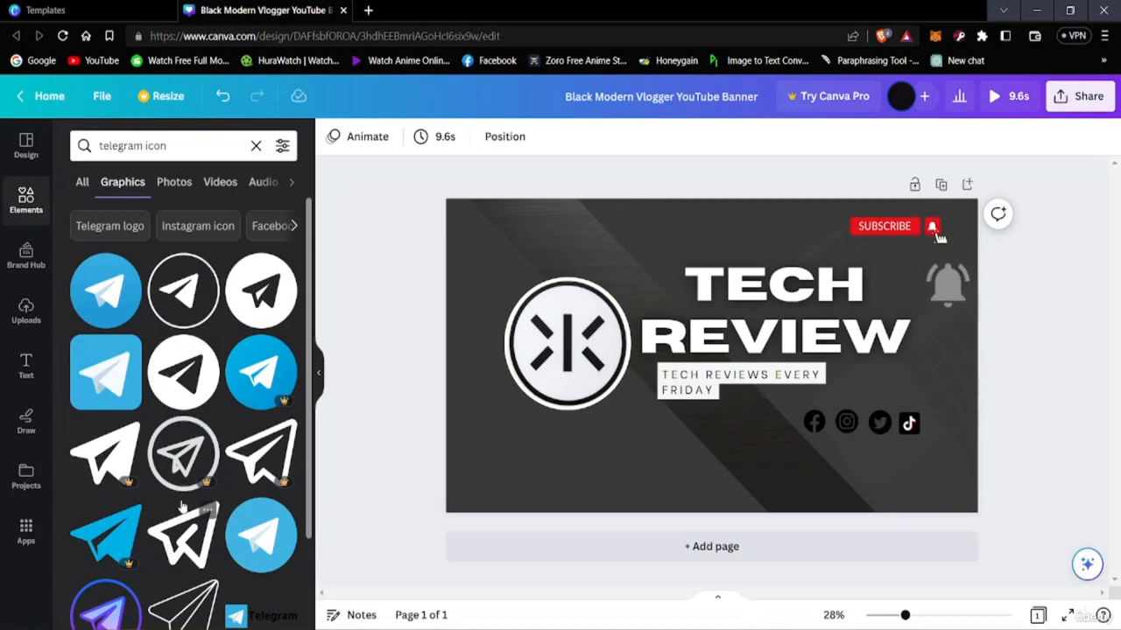
Add the outlined-circle Telegram icon, shrink it to match the social icons and place it beside the TikTok icon.
{"action": "scroll", "coordinate": [181, 506], "scroll_direction": "down", "scroll_amount": 1}
{"action": "scroll", "coordinate": [184, 491], "scroll_direction": "up", "scroll_amount": 1}
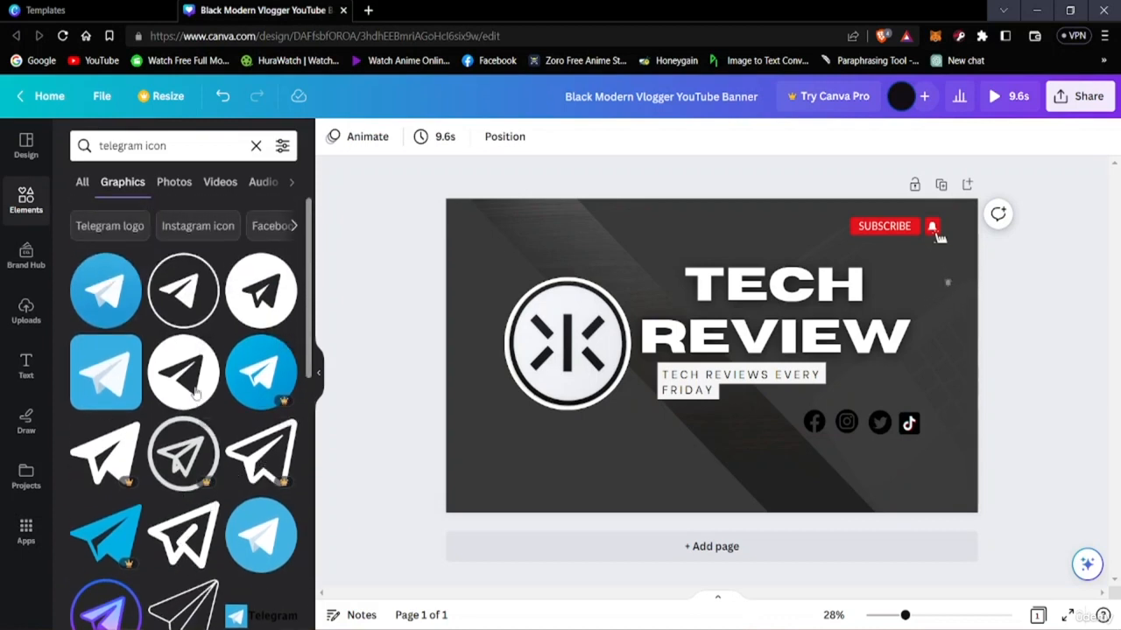
{"action": "left_click", "coordinate": [195, 300]}
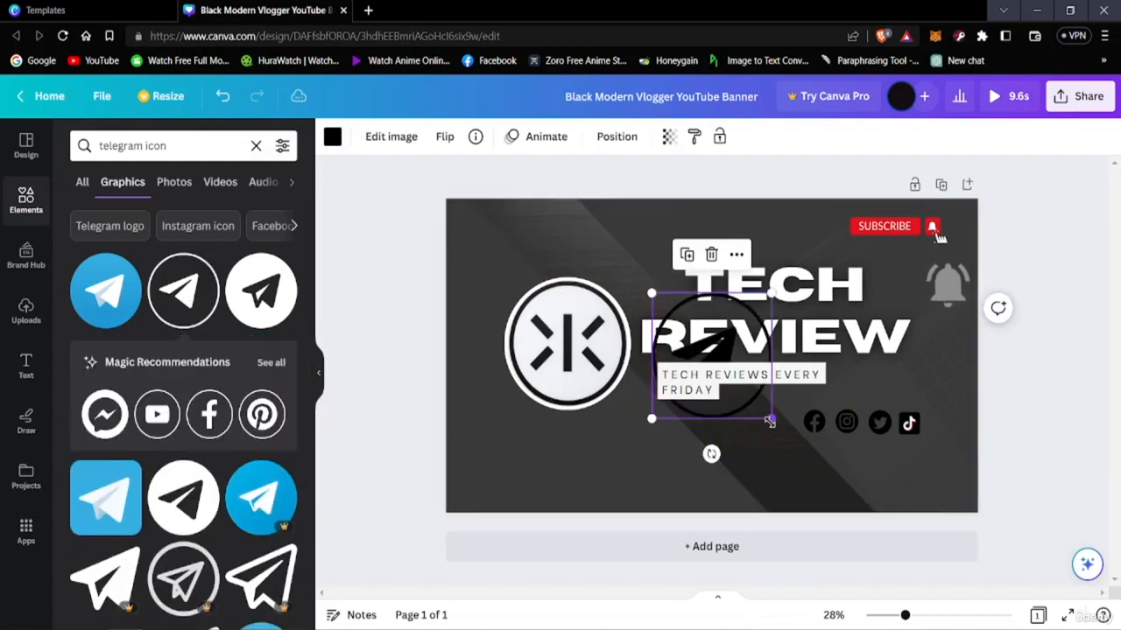
{"action": "left_click_drag", "start_coordinate": [770, 425], "coordinate": [726, 400]}
{"action": "left_click_drag", "start_coordinate": [710, 355], "coordinate": [960, 433]}
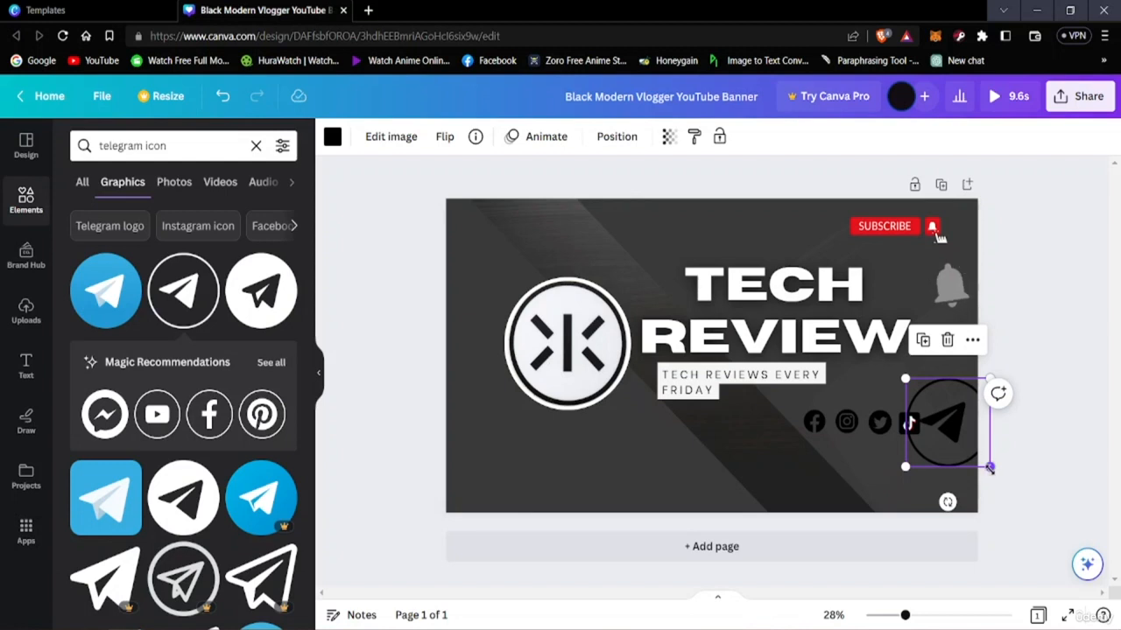
{"action": "left_click_drag", "start_coordinate": [990, 469], "coordinate": [949, 434]}
{"action": "left_click_drag", "start_coordinate": [938, 423], "coordinate": [944, 425]}
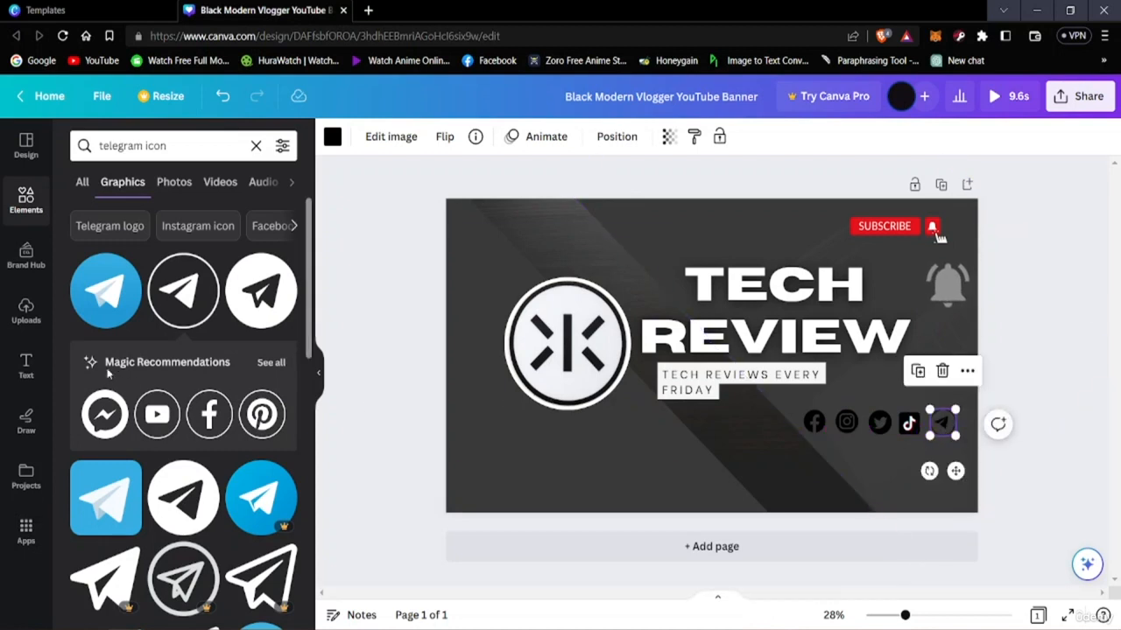
Replace the outlined Telegram icon with the solid black circular one, shrunk and placed beside the TikTok icon.
{"action": "left_click", "coordinate": [261, 291]}
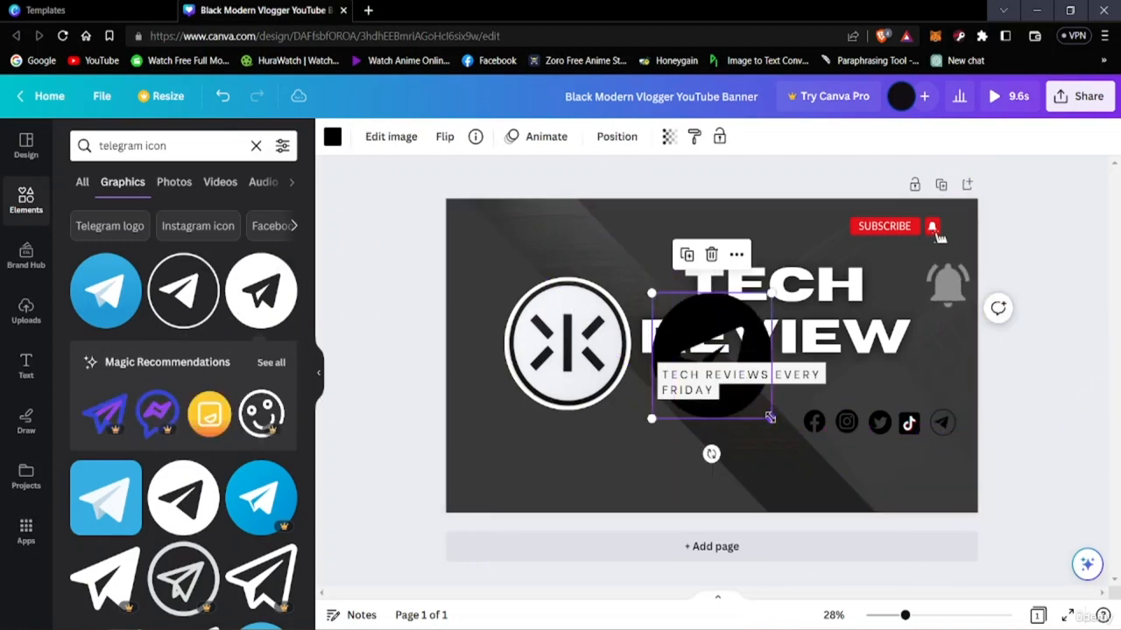
{"action": "left_click_drag", "start_coordinate": [742, 415], "coordinate": [925, 427]}
{"action": "left_click", "coordinate": [946, 423]}
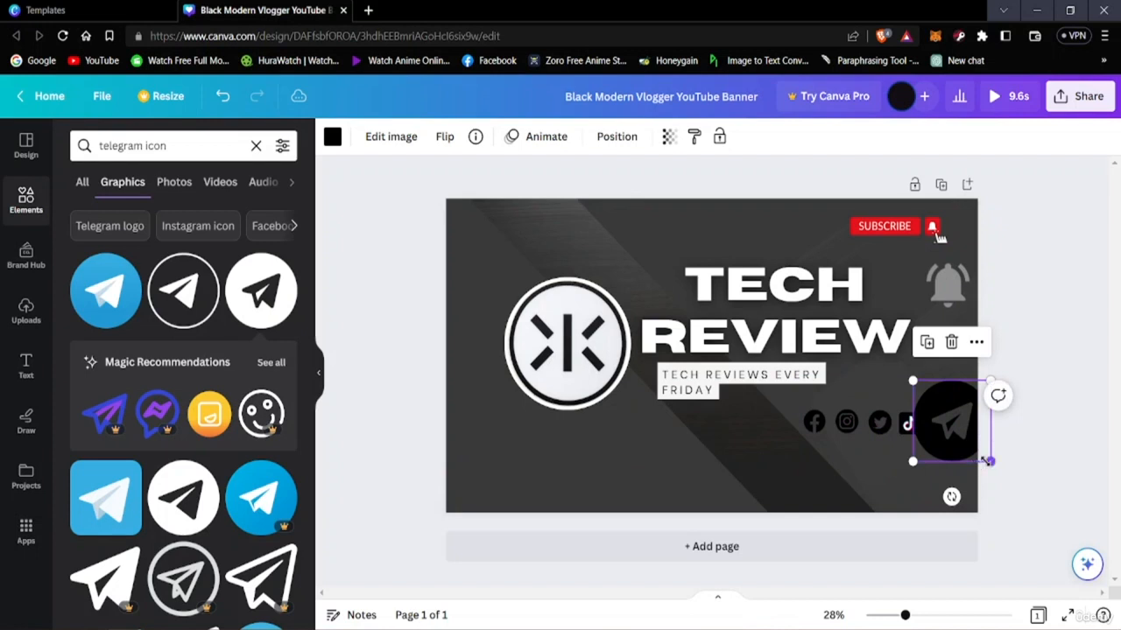
{"action": "left_click_drag", "start_coordinate": [986, 461], "coordinate": [953, 435]}
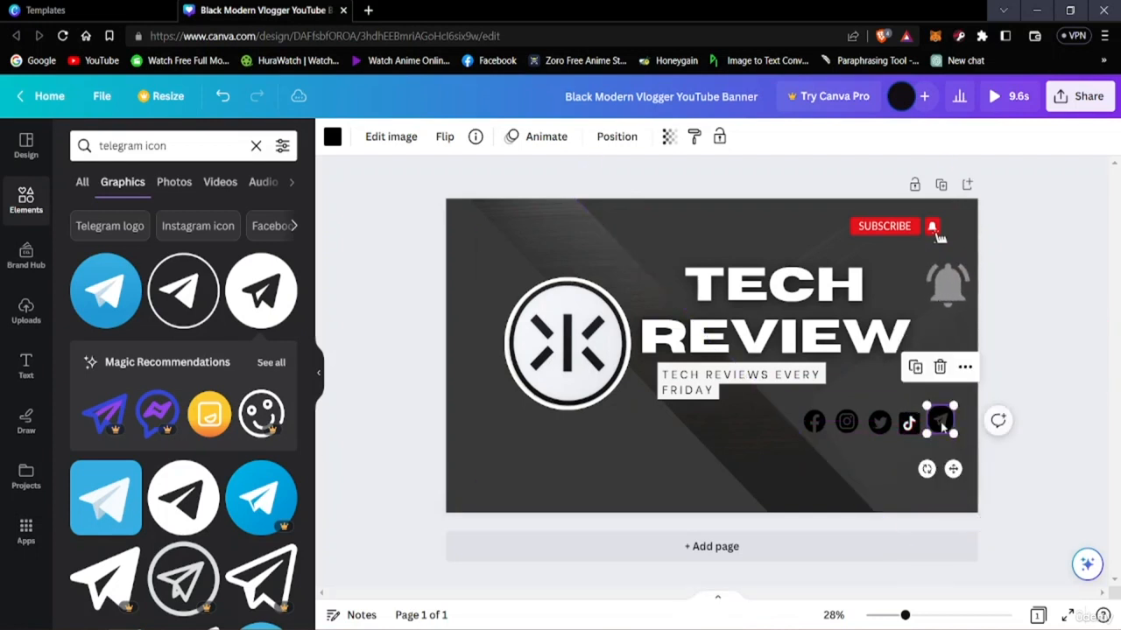
{"action": "left_click", "coordinate": [1079, 477]}
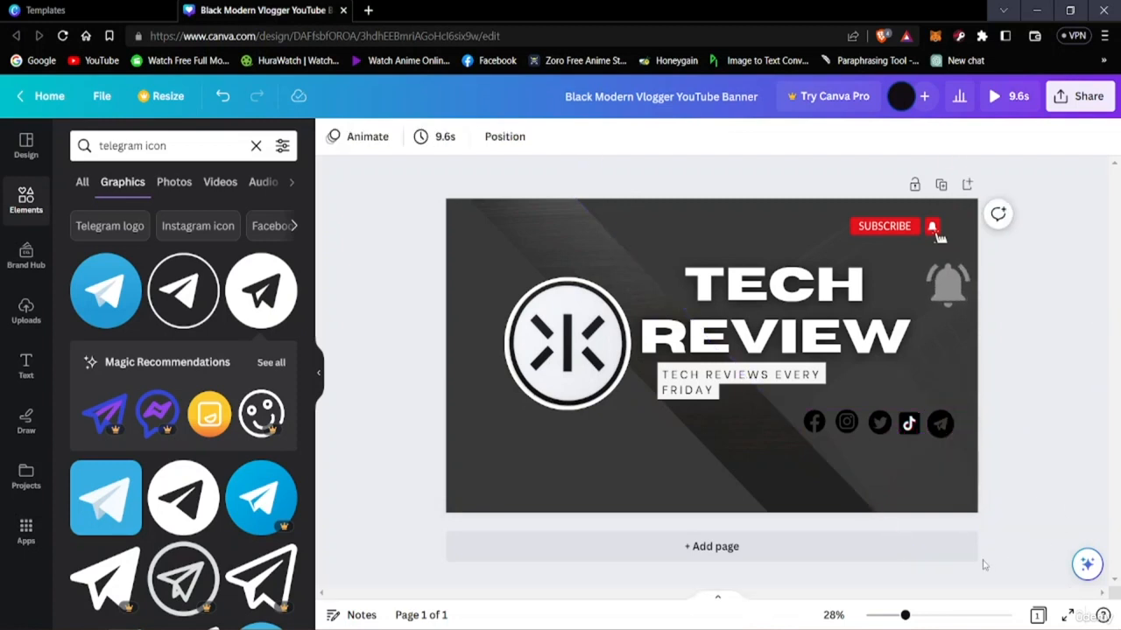
Shrink the Telegram icon to about 113 by 113 and adjust its position beside the TikTok icon.
{"action": "left_click", "coordinate": [948, 432]}
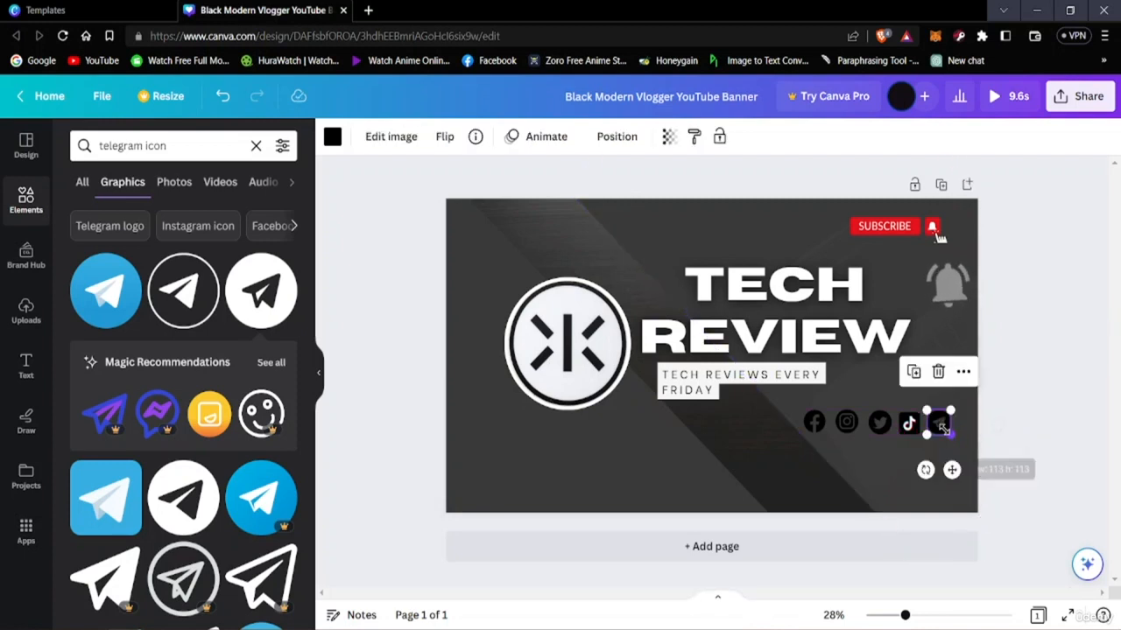
{"action": "left_click_drag", "start_coordinate": [946, 434], "coordinate": [944, 428]}
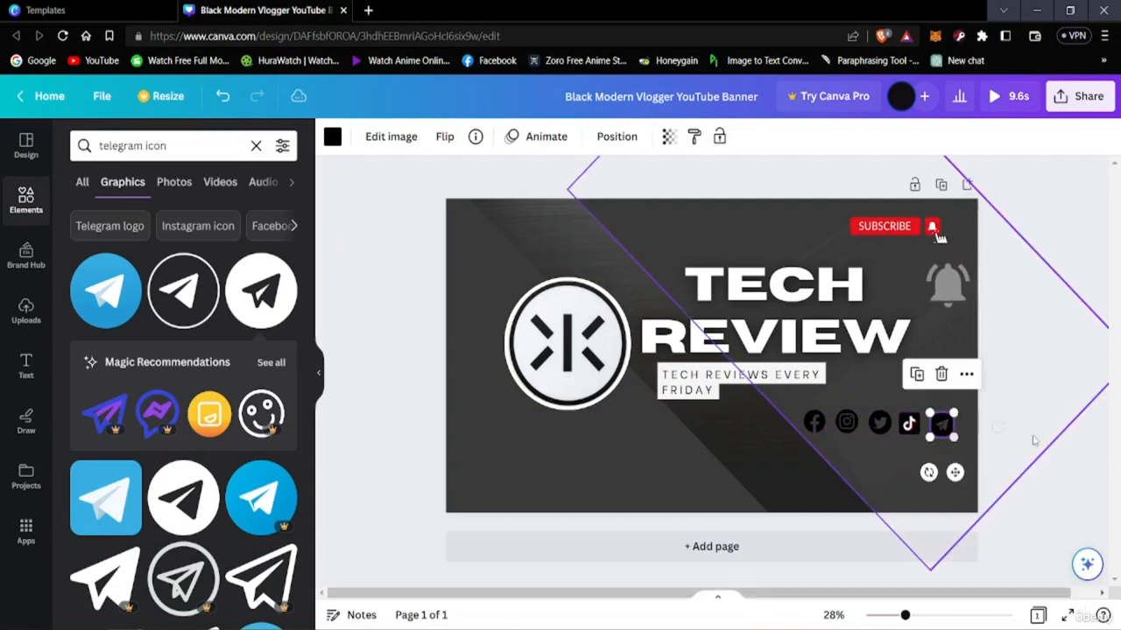
{"action": "left_click", "coordinate": [1040, 444]}
Shift the Telegram, TikTok, Twitter and Instagram icons toward the banner's right edge with equal gaps between them.
{"action": "mouse_move", "coordinate": [909, 423]}
{"action": "left_mouse_down"}
{"action": "mouse_move", "coordinate": [959, 425]}
{"action": "mouse_move", "coordinate": [929, 432]}
{"action": "left_mouse_up"}
{"action": "left_click_drag", "start_coordinate": [934, 427], "coordinate": [864, 423]}
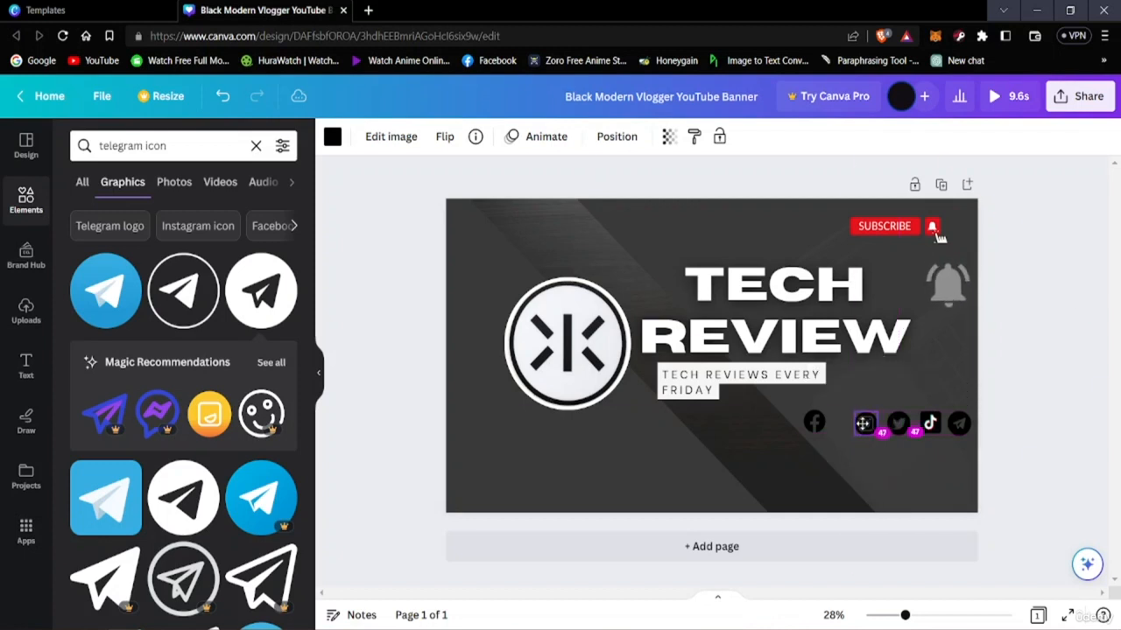
{"action": "left_click_drag", "start_coordinate": [863, 422], "coordinate": [928, 429]}
Move the Facebook icon next to the Instagram icon and align all five social icons in an evenly spaced row.
{"action": "left_click", "coordinate": [765, 429]}
{"action": "left_click", "coordinate": [814, 422]}
{"action": "left_click", "coordinate": [868, 424]}
{"action": "left_click", "coordinate": [899, 424]}
{"action": "left_click", "coordinate": [929, 426]}
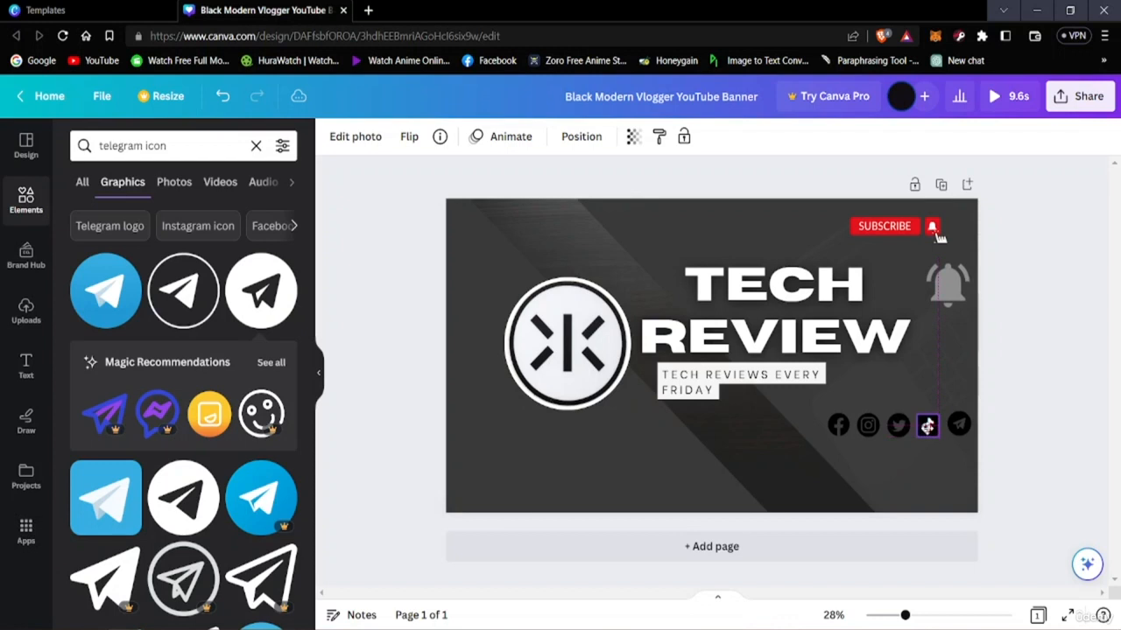
{"action": "left_click", "coordinate": [957, 429]}
{"action": "left_click_drag", "start_coordinate": [930, 429], "coordinate": [957, 436]}
{"action": "left_click", "coordinate": [1054, 451]}
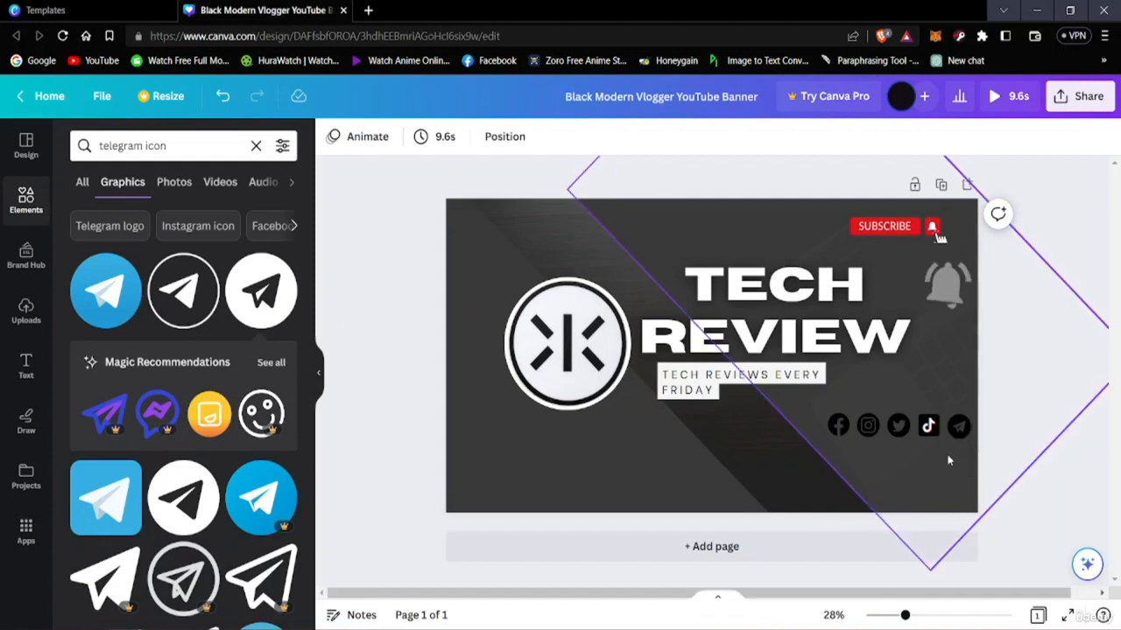
Move the five social icons slightly lower on the banner and realign them in a straight row.
{"action": "left_click", "coordinate": [838, 425]}
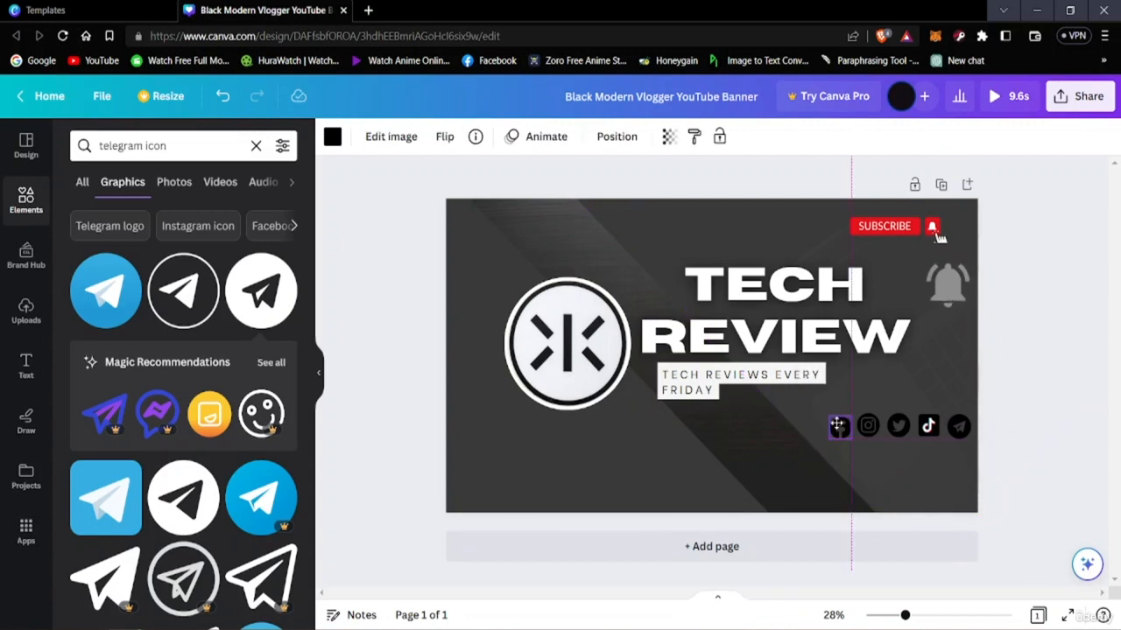
{"action": "left_click_drag", "start_coordinate": [868, 429], "coordinate": [955, 432]}
{"action": "left_click", "coordinate": [899, 427]}
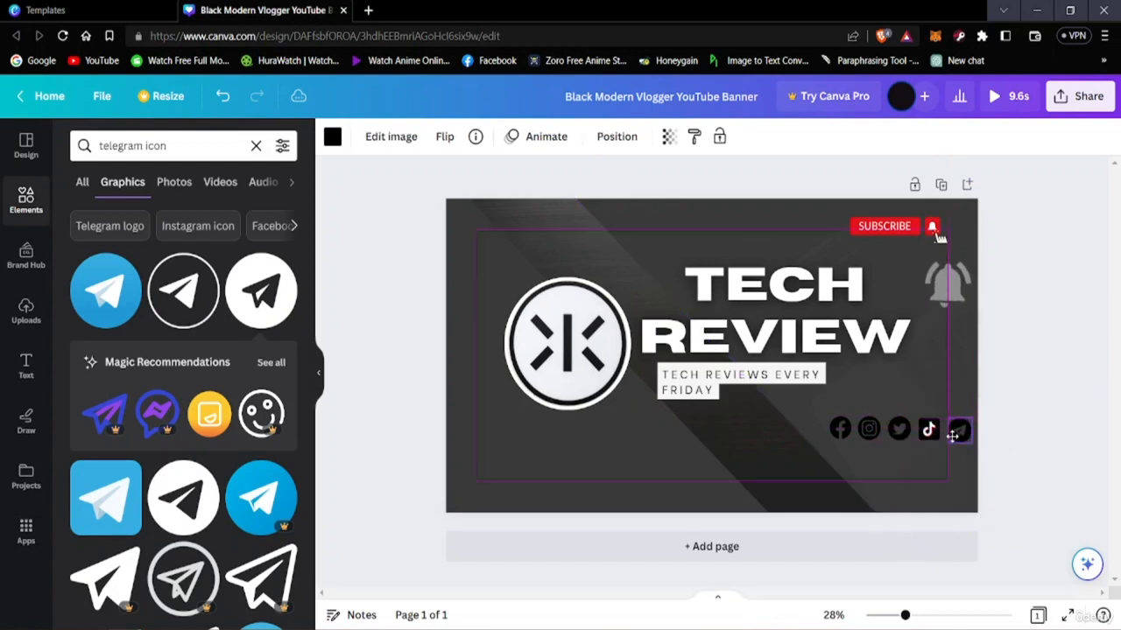
{"action": "left_click_drag", "start_coordinate": [948, 435], "coordinate": [950, 434]}
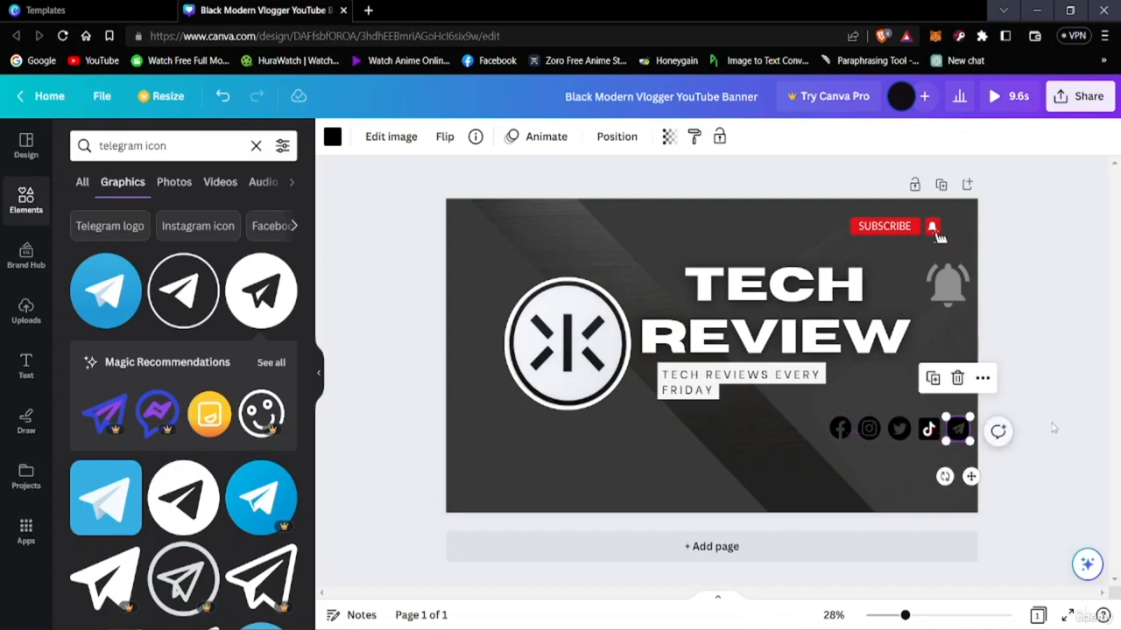
{"action": "left_click", "coordinate": [1001, 517]}
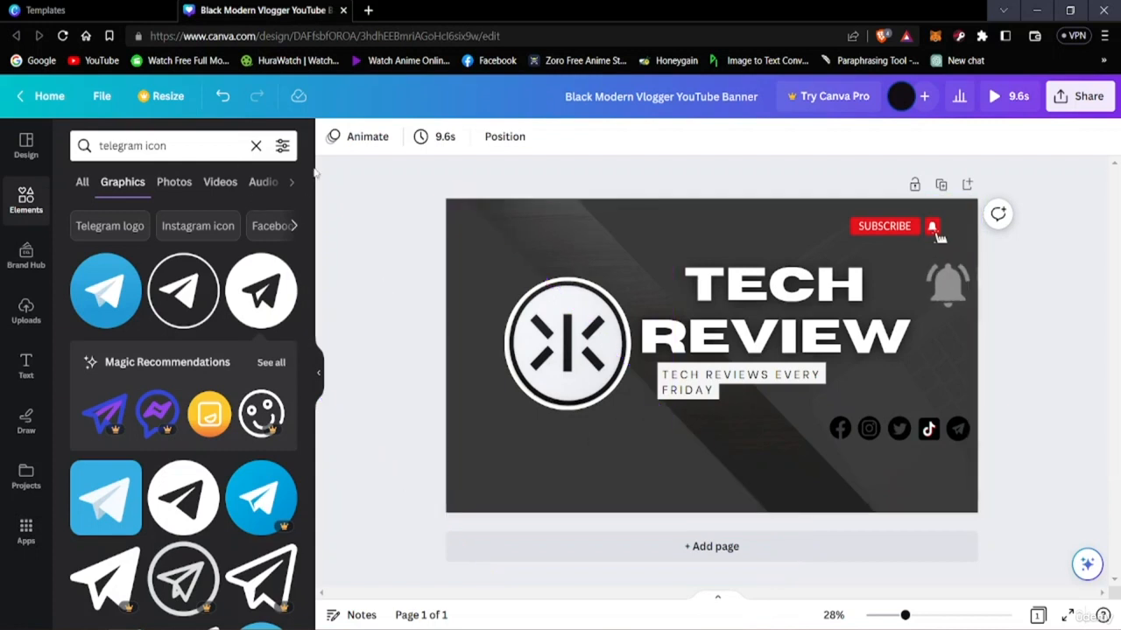
Search the graphics elements for "youtube like button" in place of the Telegram icon search.
{"action": "left_click", "coordinate": [180, 152]}
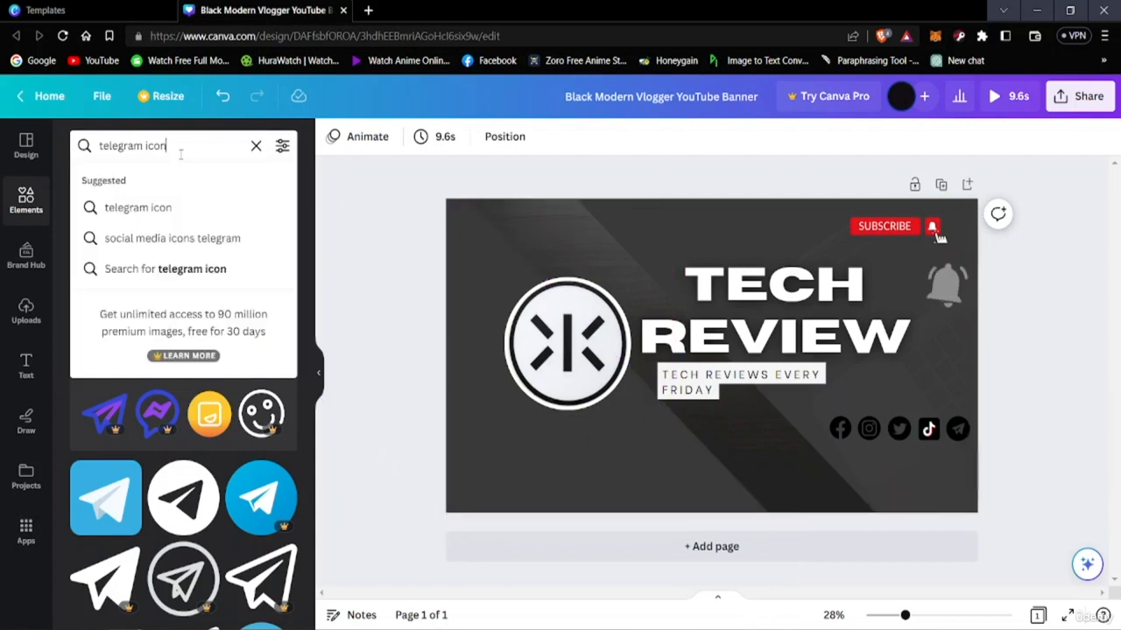
{"action": "key", "text": "BackSpace"}
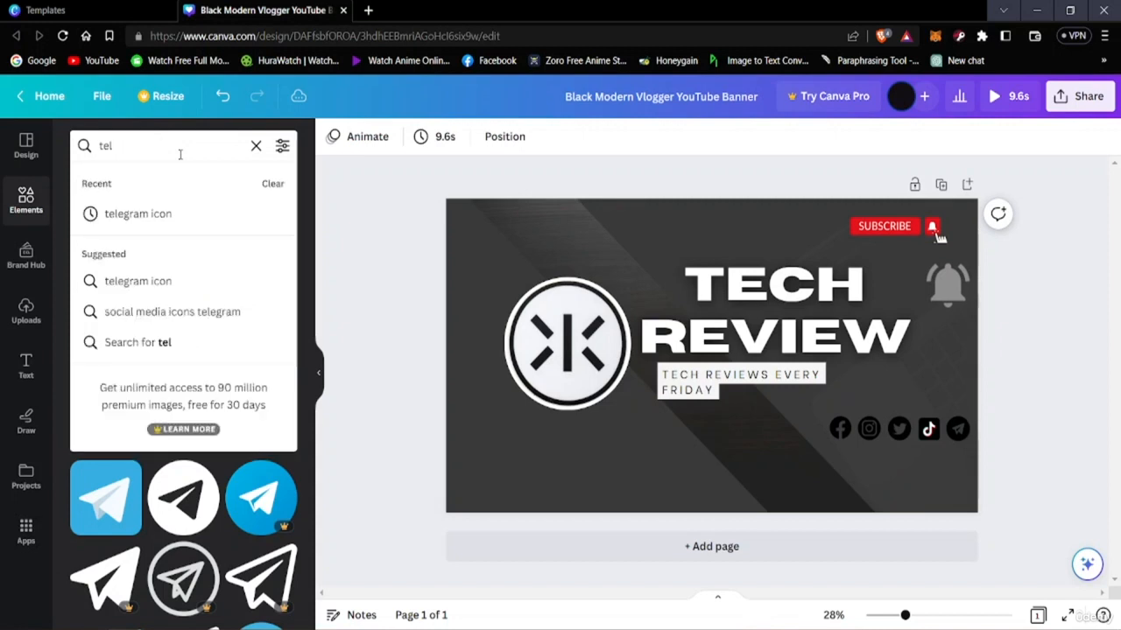
{"action": "key", "text": "BackSpace"}
{"action": "key", "text": "BackSpace"}
{"action": "key", "text": "BackSpace"}
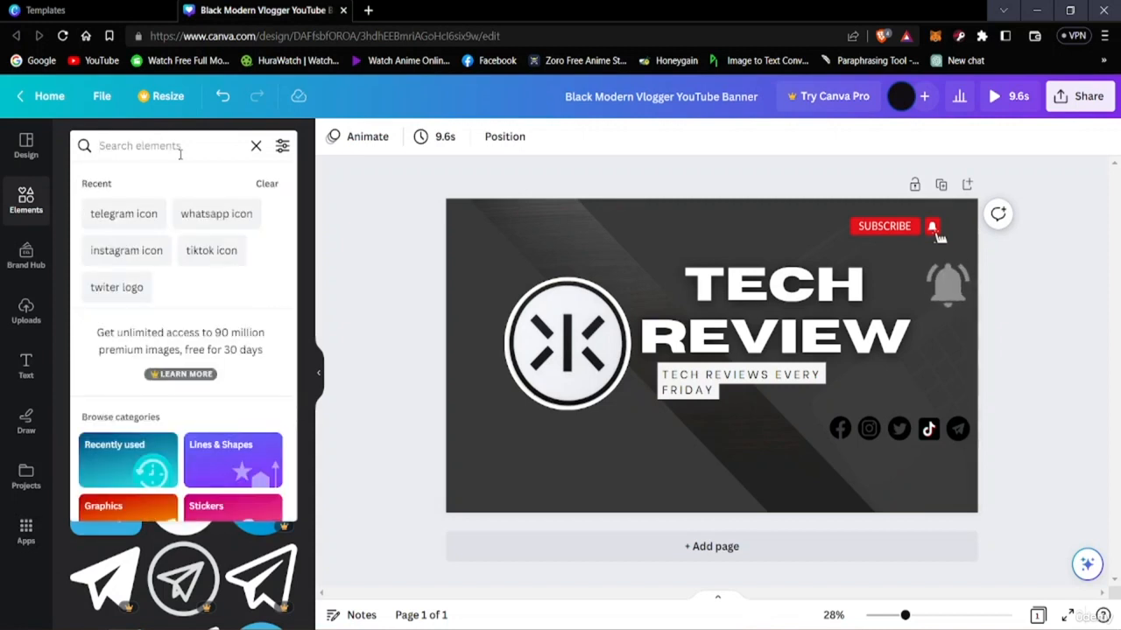
{"action": "type", "text": "like"}
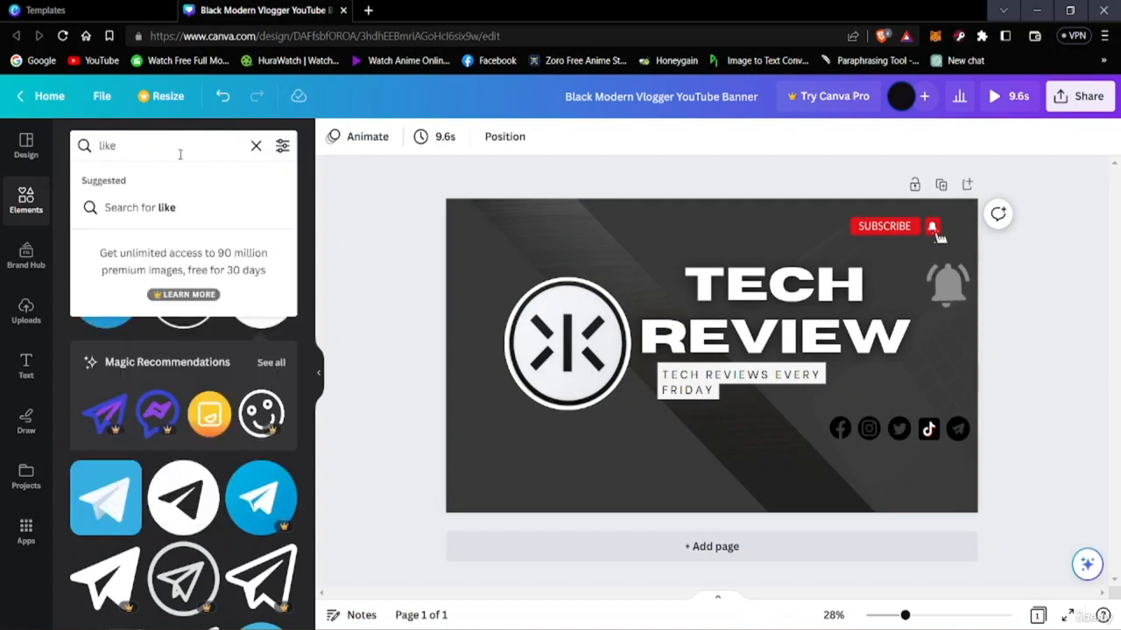
{"action": "key", "text": "BackSpace"}
{"action": "key", "text": "BackSpace"}
{"action": "key", "text": "BackSpace"}
{"action": "type", "text": "youtube"}
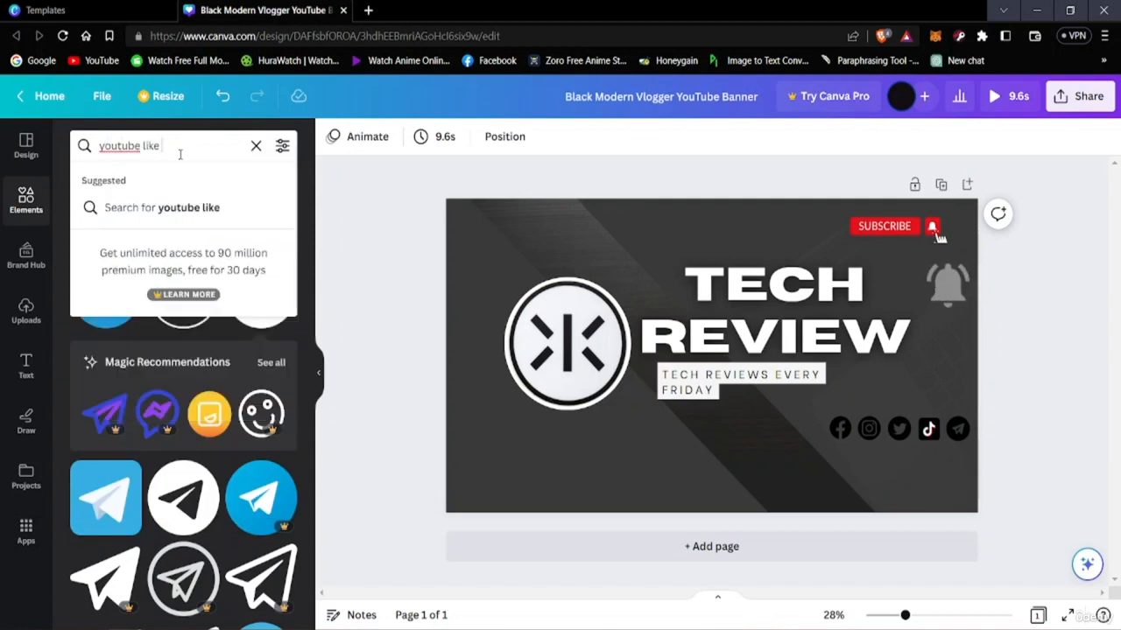
{"action": "type", "text": "on"}
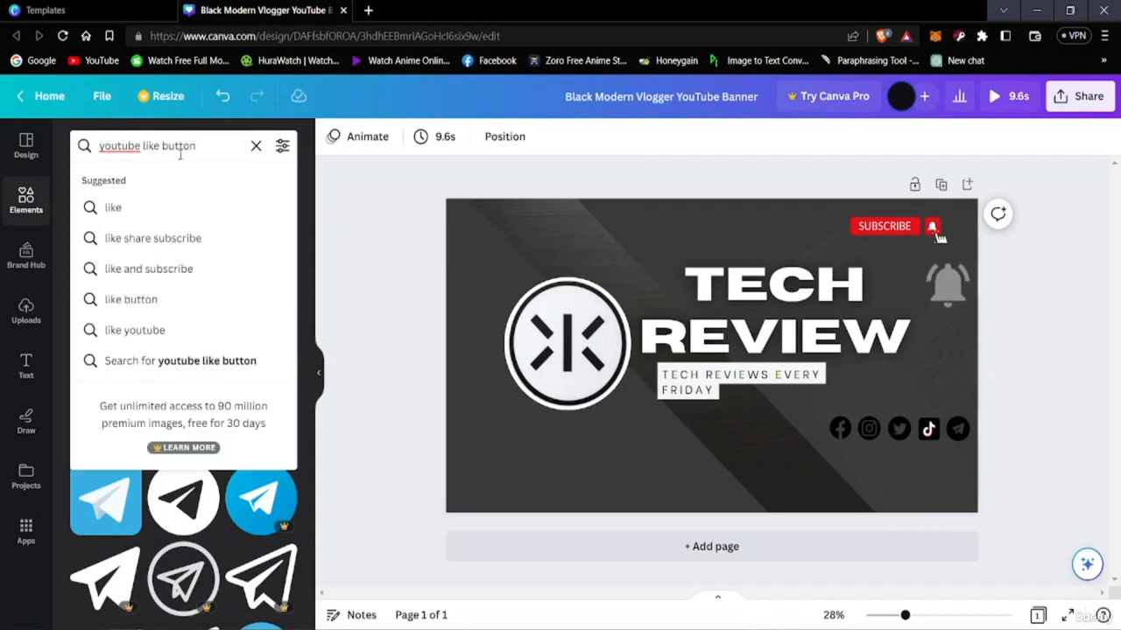
{"action": "key", "text": "Return"}
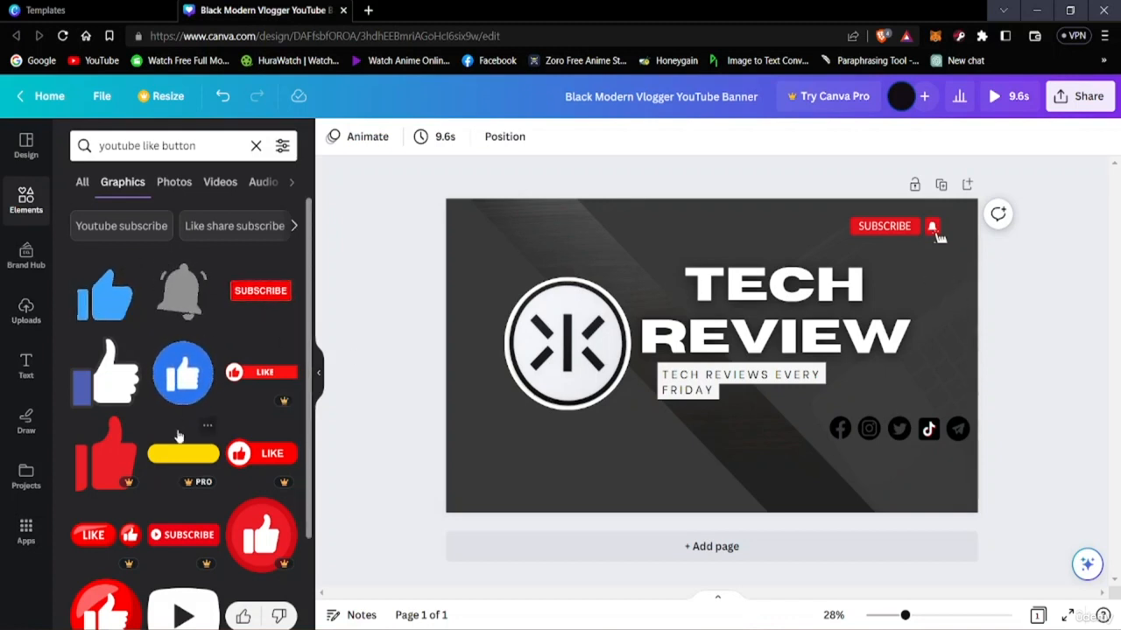
Look through the YouTube like button graphics for a free design that matches the banner's red subscribe button.
{"action": "scroll", "coordinate": [177, 436], "scroll_direction": "down", "scroll_amount": 5}
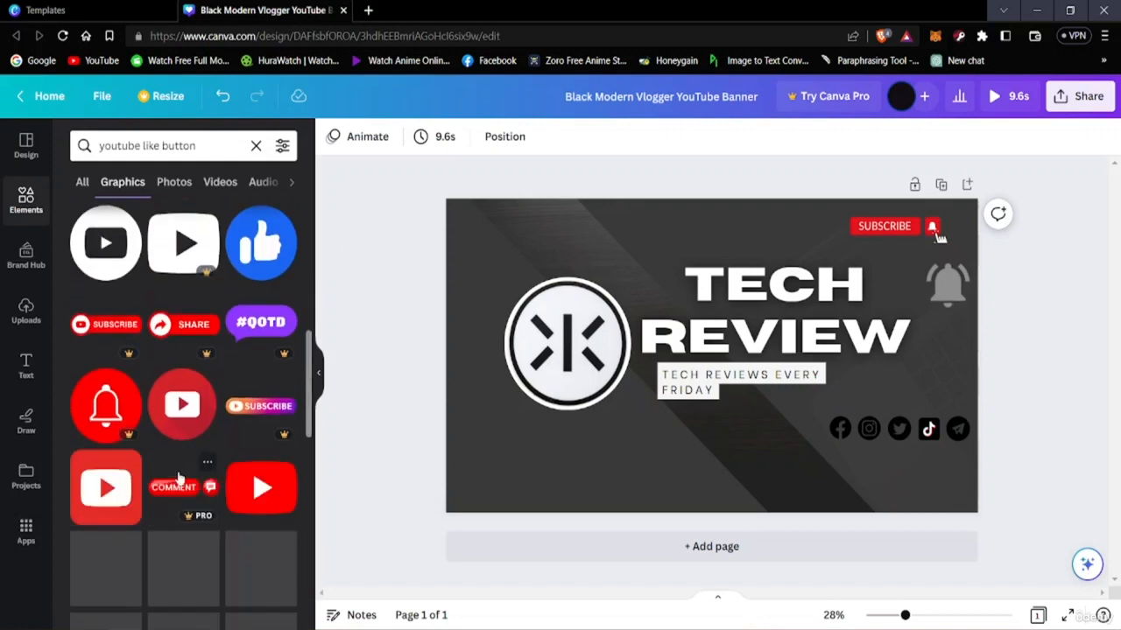
{"action": "scroll", "coordinate": [178, 478], "scroll_direction": "down", "scroll_amount": 8}
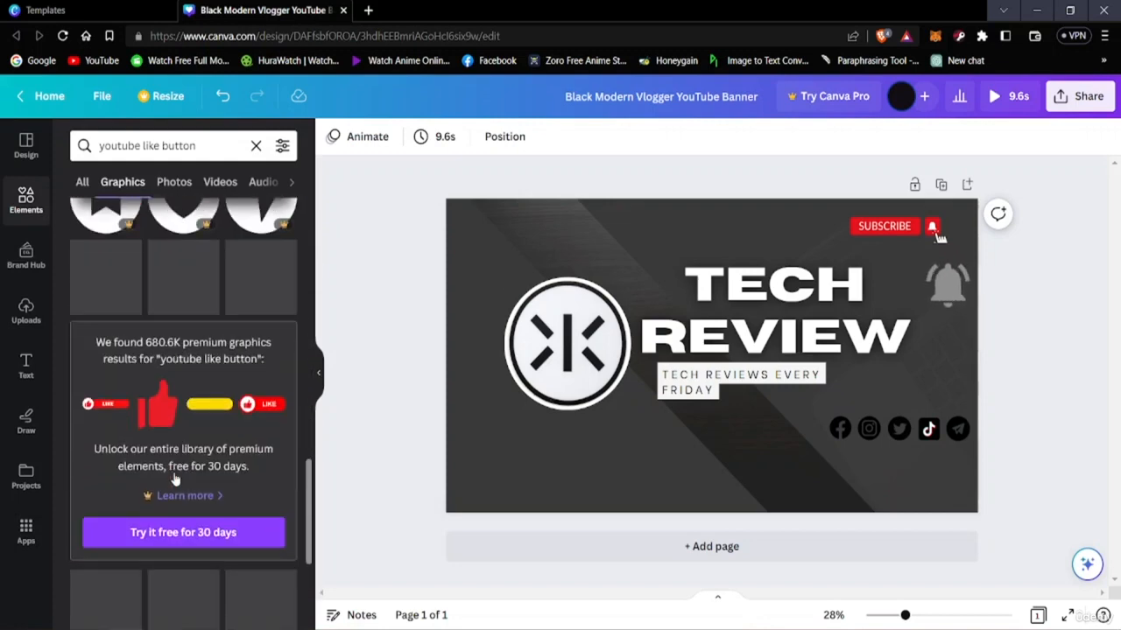
{"action": "scroll", "coordinate": [173, 472], "scroll_direction": "down", "scroll_amount": 6}
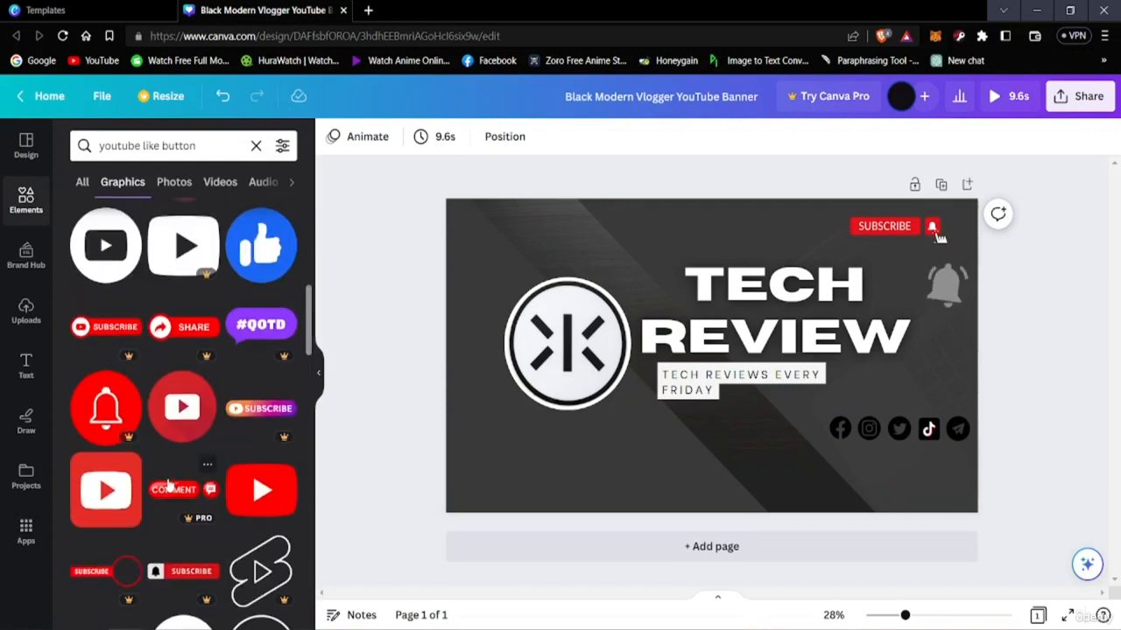
{"action": "scroll", "coordinate": [175, 484], "scroll_direction": "up", "scroll_amount": 15}
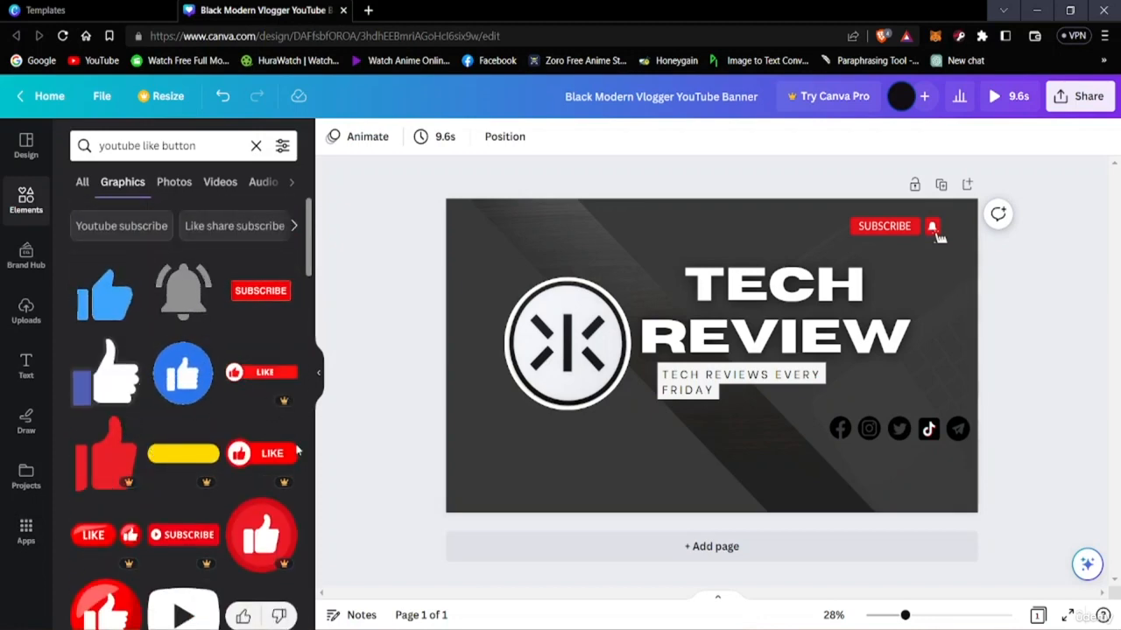
{"action": "scroll", "coordinate": [206, 464], "scroll_direction": "down", "scroll_amount": 3}
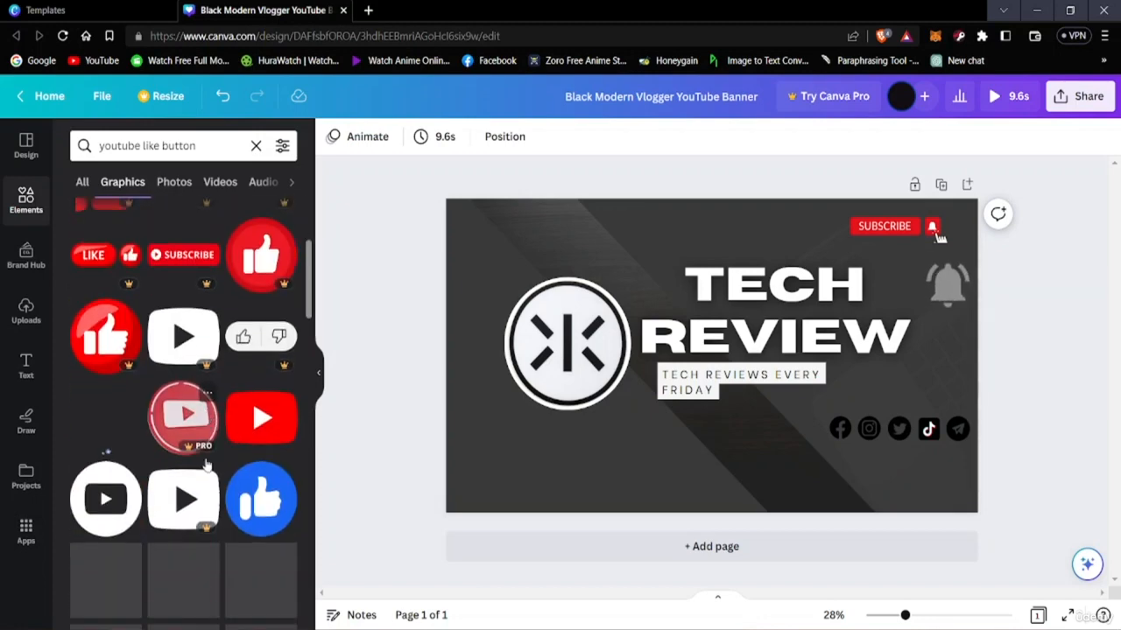
{"action": "scroll", "coordinate": [206, 465], "scroll_direction": "down", "scroll_amount": 2}
{"action": "scroll", "coordinate": [207, 463], "scroll_direction": "up", "scroll_amount": 2}
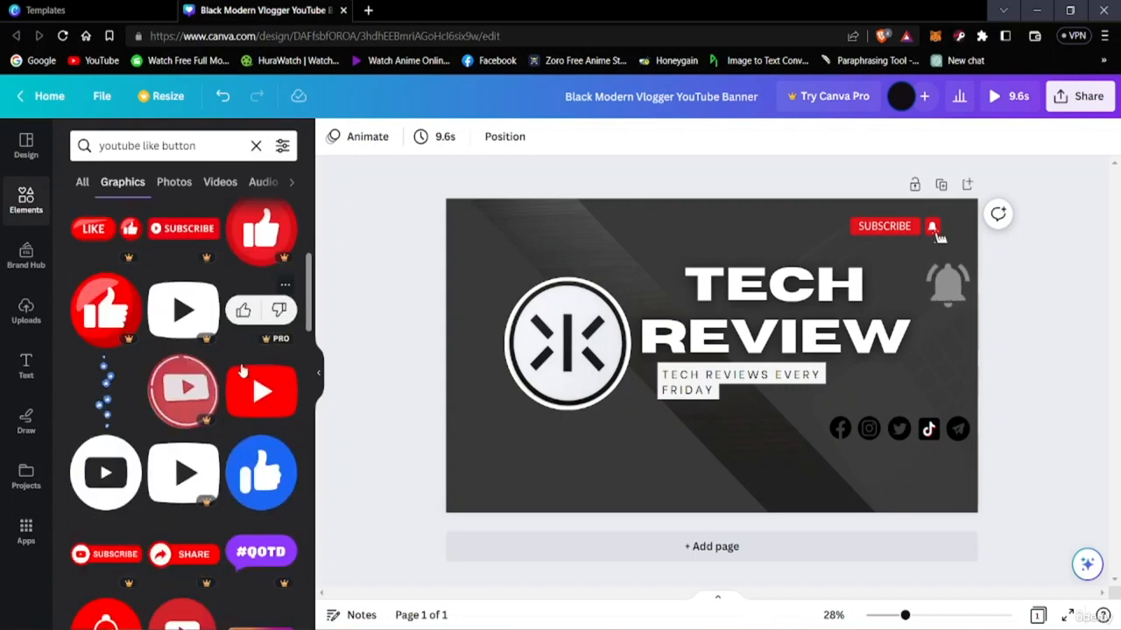
{"action": "scroll", "coordinate": [190, 458], "scroll_direction": "down", "scroll_amount": 3}
{"action": "scroll", "coordinate": [103, 427], "scroll_direction": "down", "scroll_amount": 3}
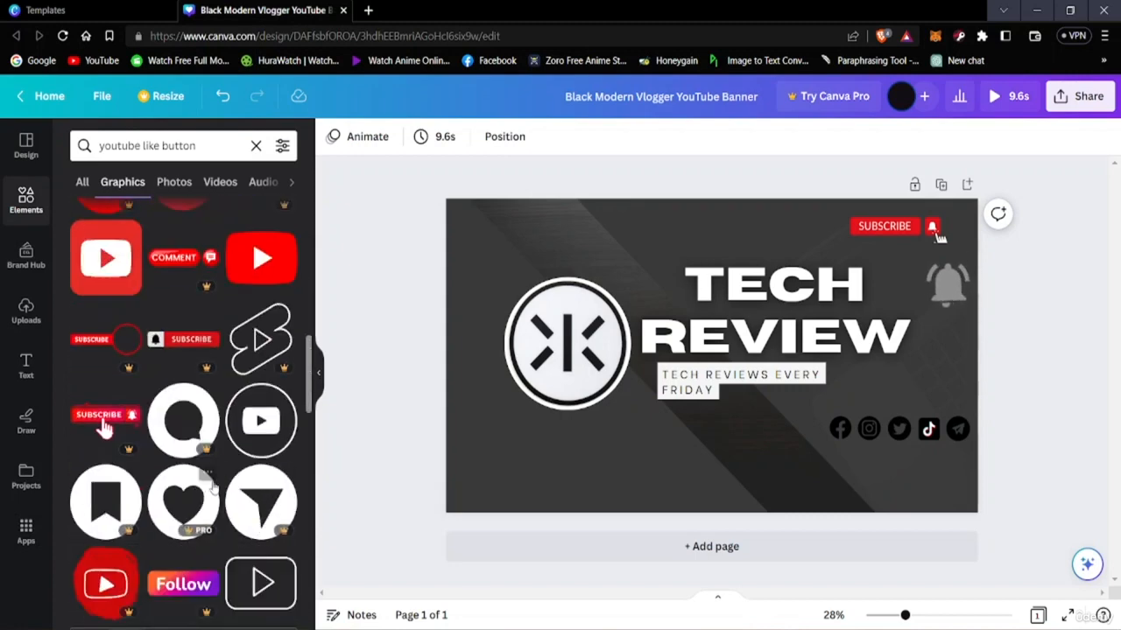
{"action": "scroll", "coordinate": [207, 486], "scroll_direction": "down", "scroll_amount": 9}
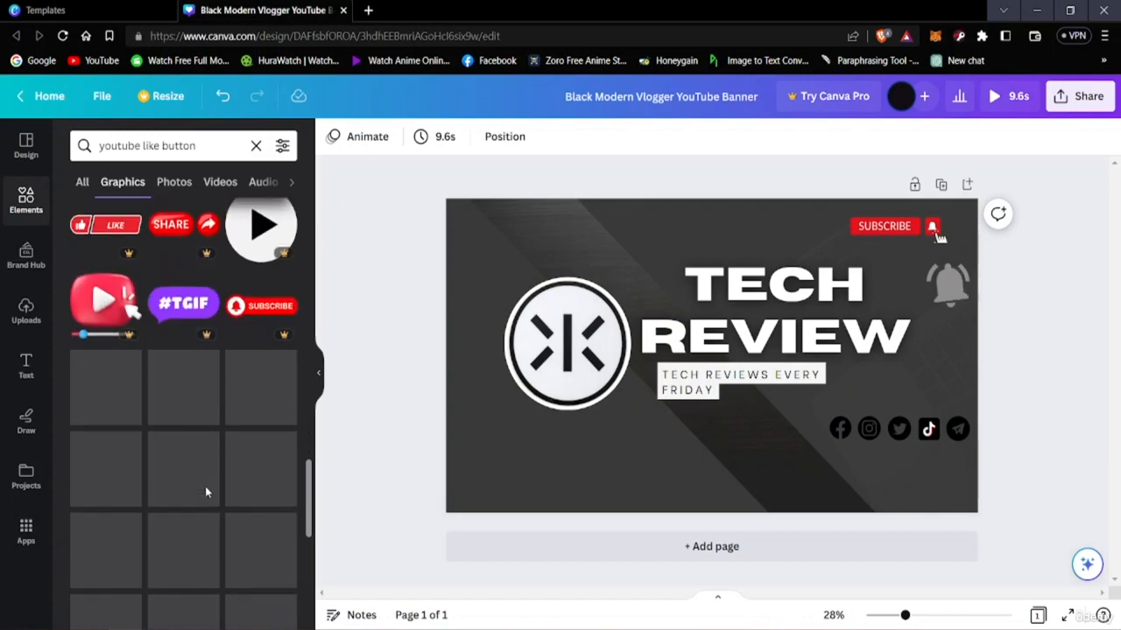
{"action": "scroll", "coordinate": [205, 488], "scroll_direction": "down", "scroll_amount": 2}
{"action": "scroll", "coordinate": [196, 532], "scroll_direction": "down", "scroll_amount": 2}
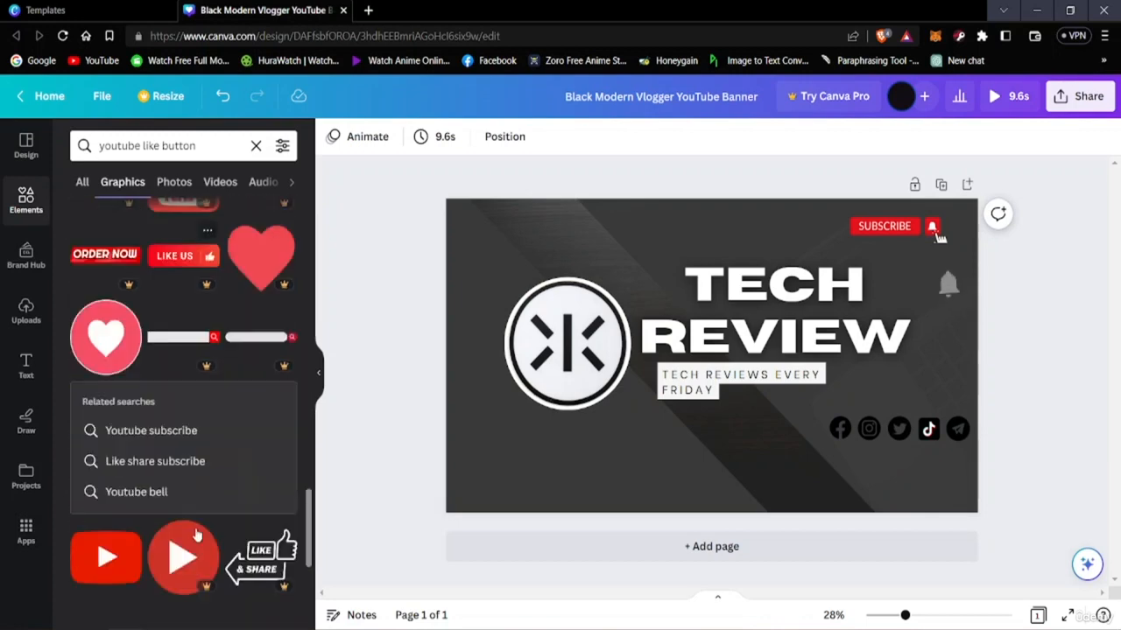
{"action": "scroll", "coordinate": [197, 534], "scroll_direction": "down", "scroll_amount": 5}
{"action": "scroll", "coordinate": [197, 530], "scroll_direction": "up", "scroll_amount": 5}
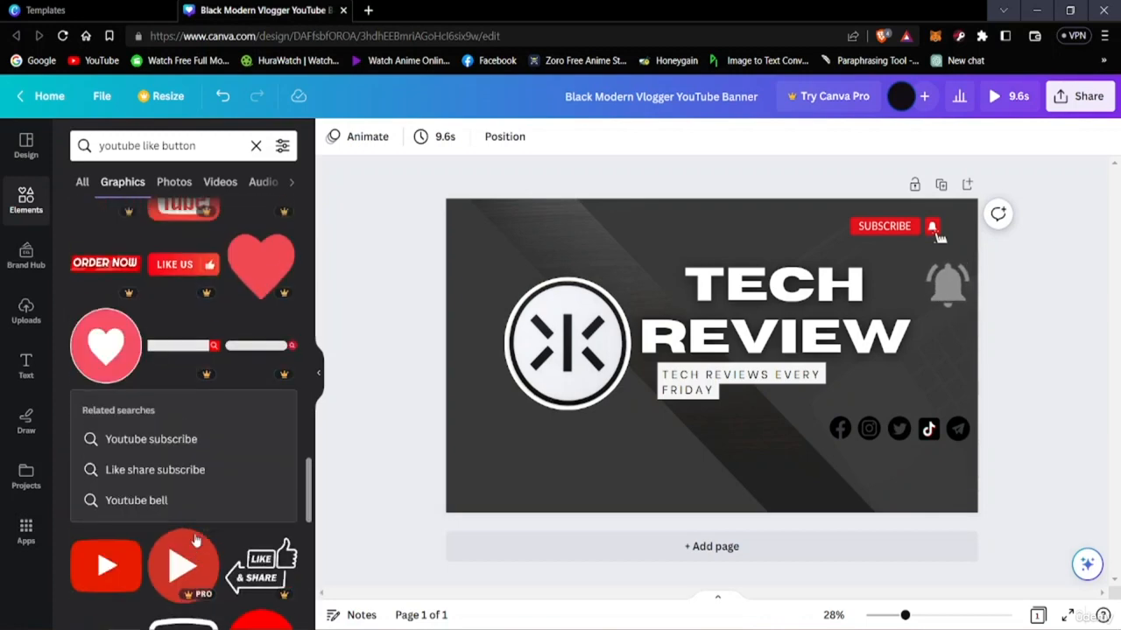
{"action": "scroll", "coordinate": [196, 539], "scroll_direction": "down", "scroll_amount": 6}
{"action": "scroll", "coordinate": [196, 540], "scroll_direction": "up", "scroll_amount": 5}
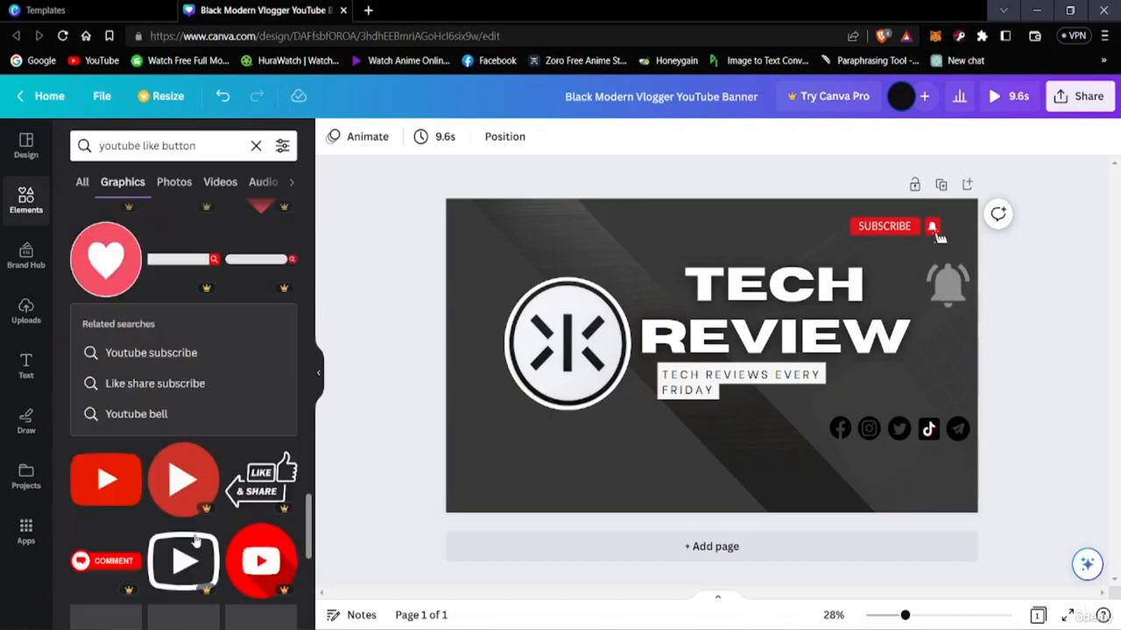
{"action": "scroll", "coordinate": [195, 539], "scroll_direction": "up", "scroll_amount": 20}
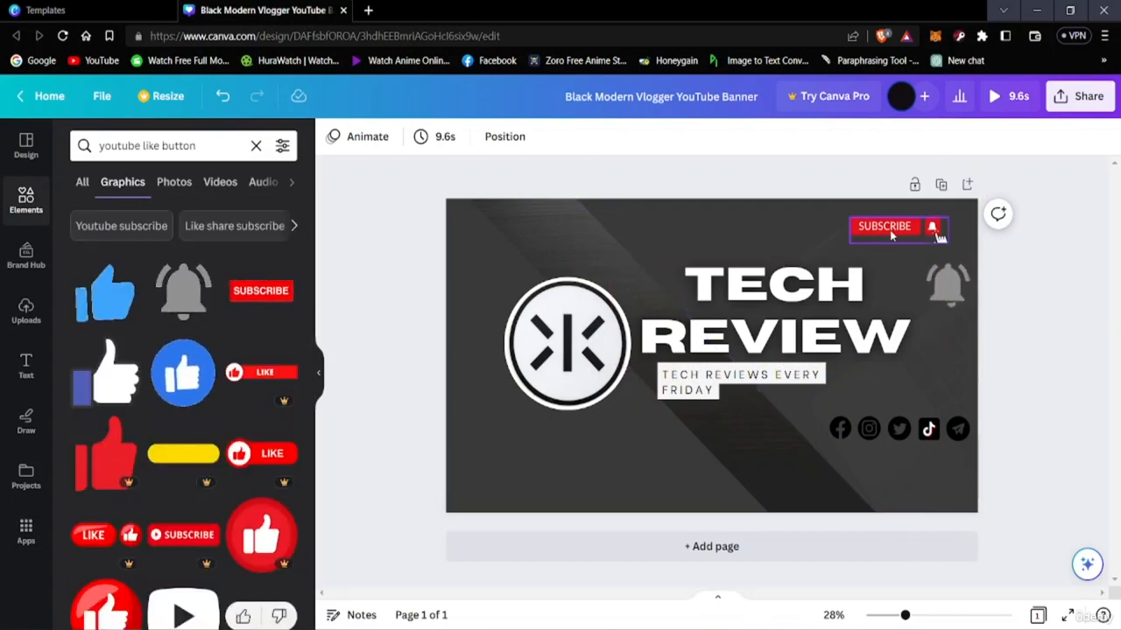
Replace the element search with the recent query "subscribe button".
{"action": "left_click", "coordinate": [227, 140]}
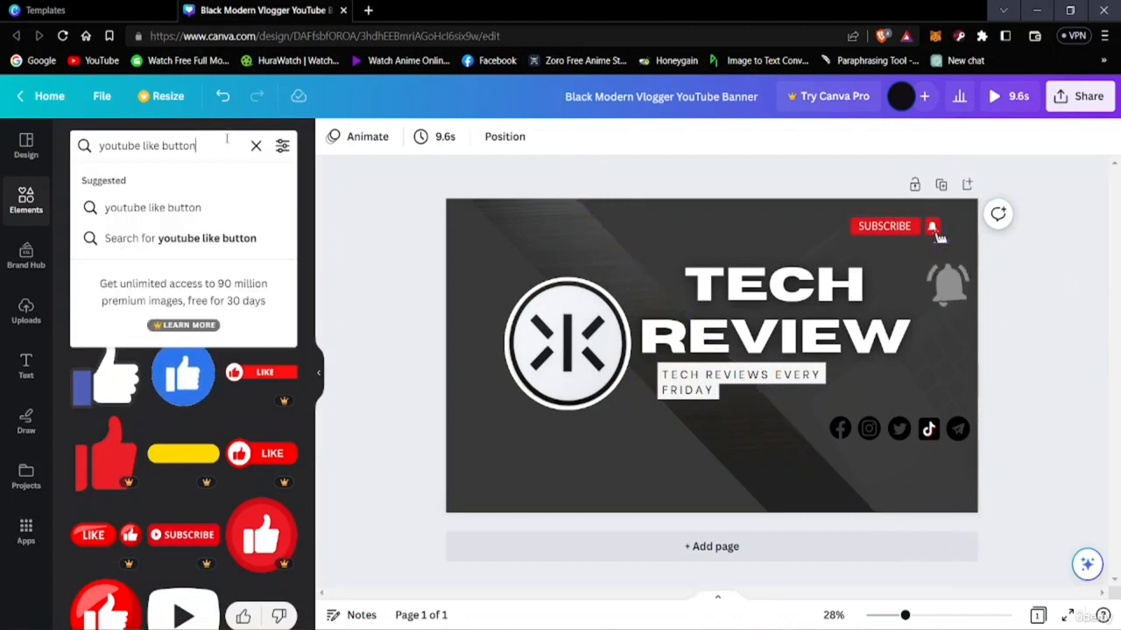
{"action": "key", "text": "BackSpace"}
{"action": "key", "text": "BackSpace"}
{"action": "key", "text": "BackSpace"}
{"action": "key", "text": "BackSpace"}
{"action": "key", "text": "BackSpace"}
{"action": "key", "text": "BackSpace"}
{"action": "key", "text": "BackSpace"}
{"action": "key", "text": "BackSpace"}
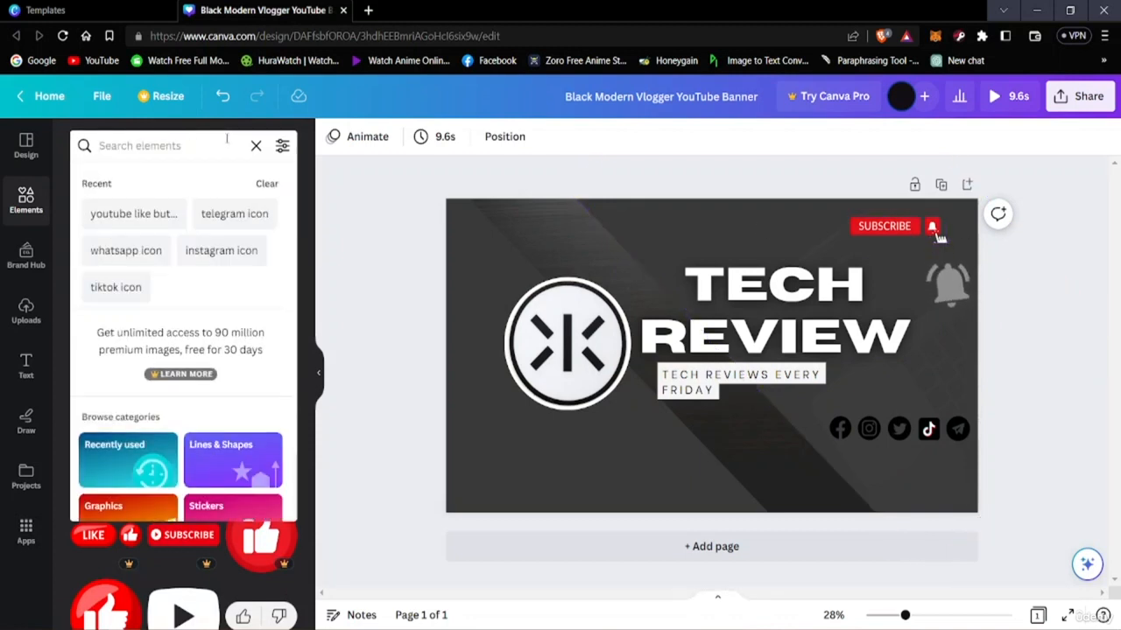
{"action": "type", "text": "subscr"}
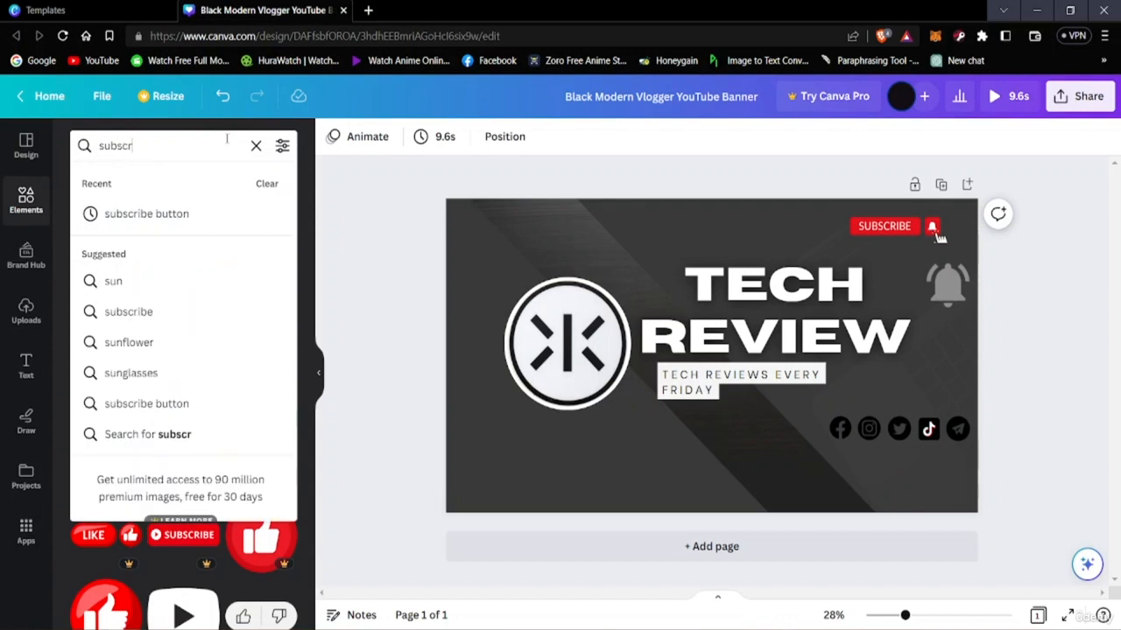
{"action": "type", "text": "ibe"}
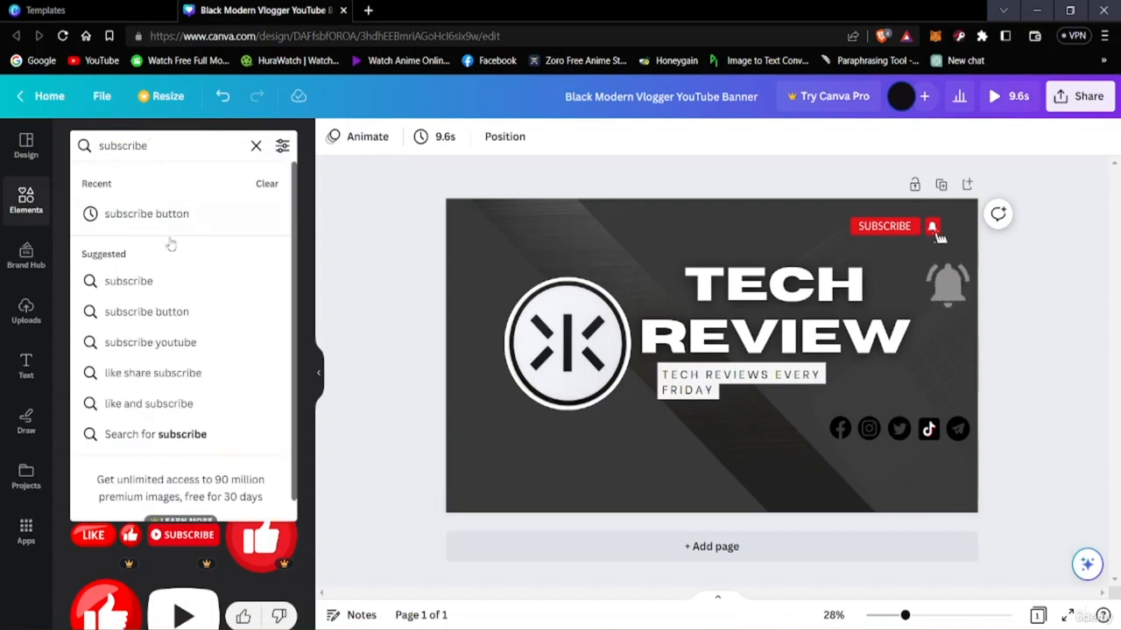
{"action": "left_click", "coordinate": [139, 214]}
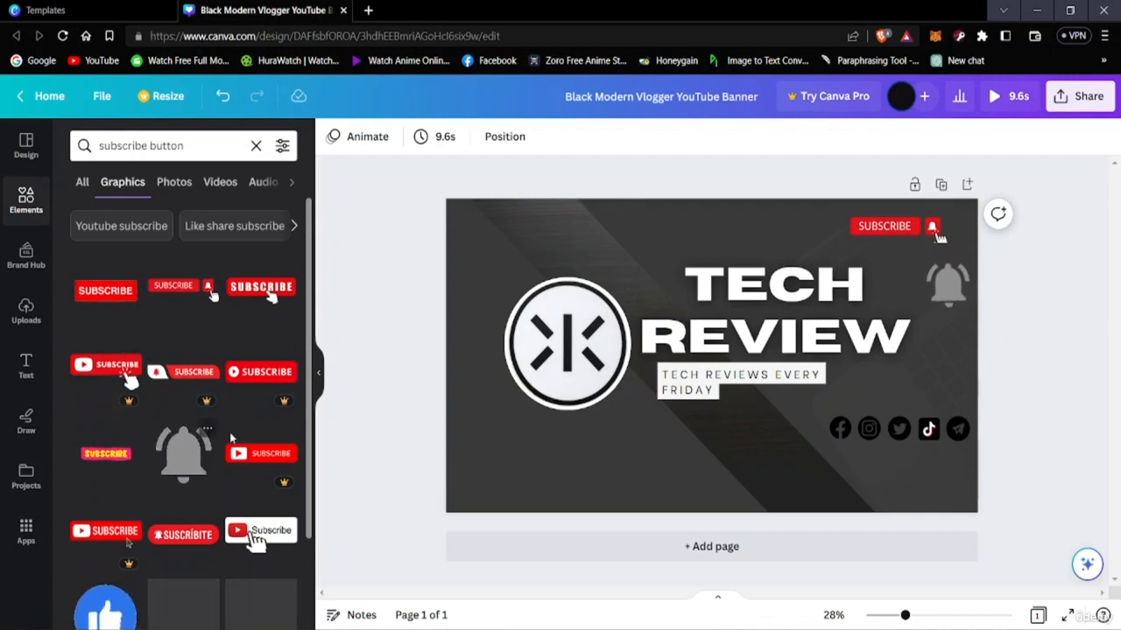
Look through the "subscribe button" graphics for a free like button that matches the banner's red subscribe button.
{"action": "scroll", "coordinate": [149, 490], "scroll_direction": "down", "scroll_amount": 3}
{"action": "scroll", "coordinate": [144, 509], "scroll_direction": "down", "scroll_amount": 5}
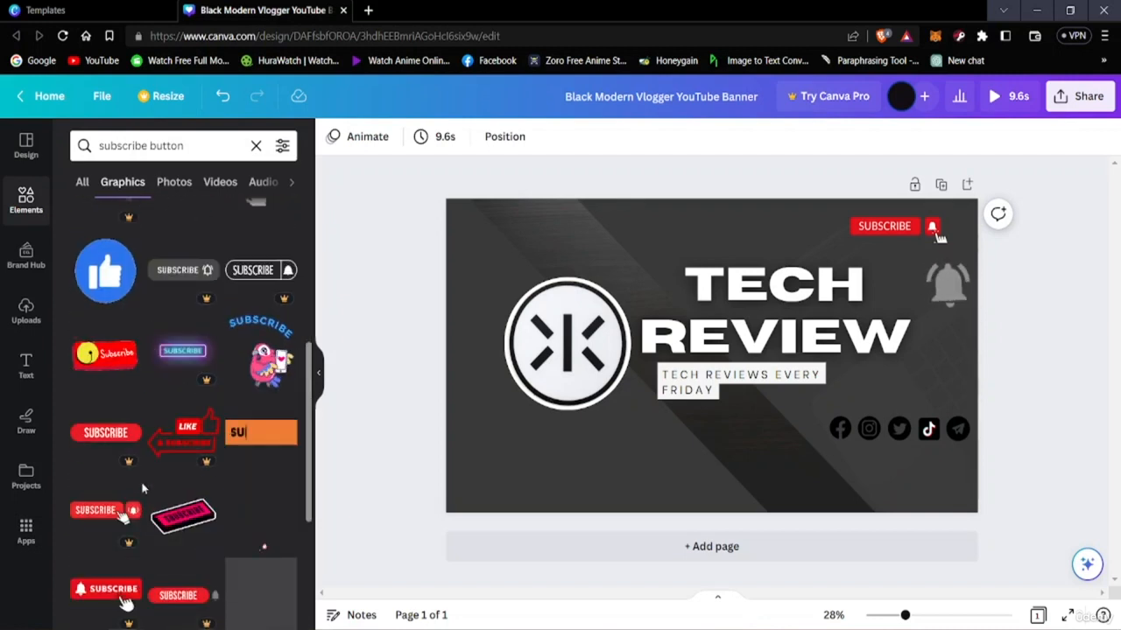
{"action": "scroll", "coordinate": [155, 470], "scroll_direction": "down", "scroll_amount": 3}
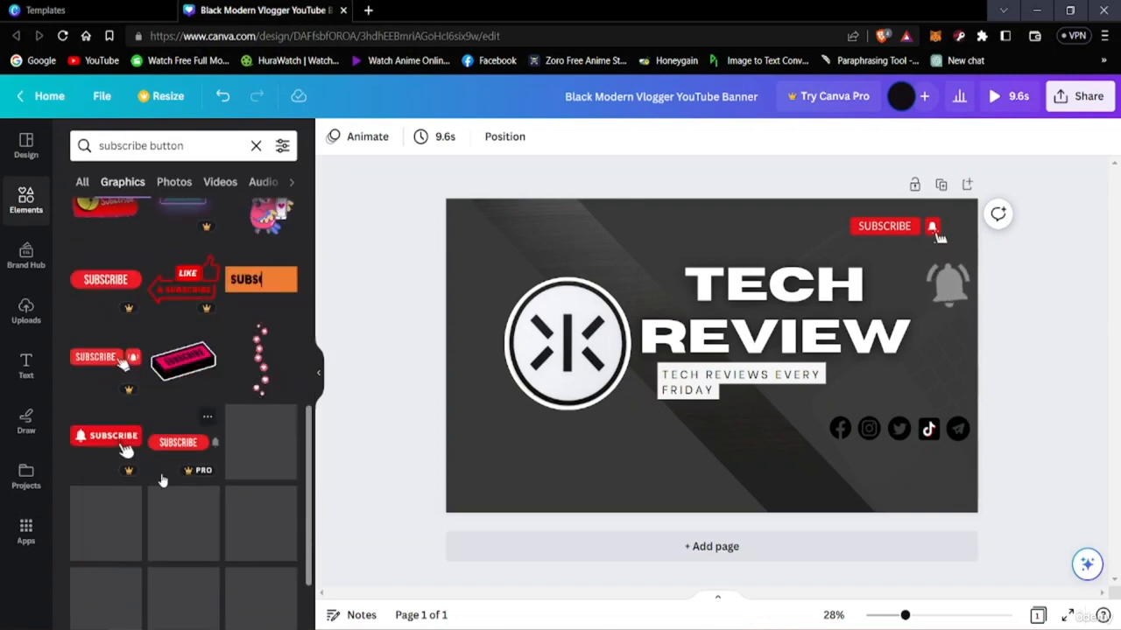
{"action": "scroll", "coordinate": [179, 482], "scroll_direction": "down", "scroll_amount": 2}
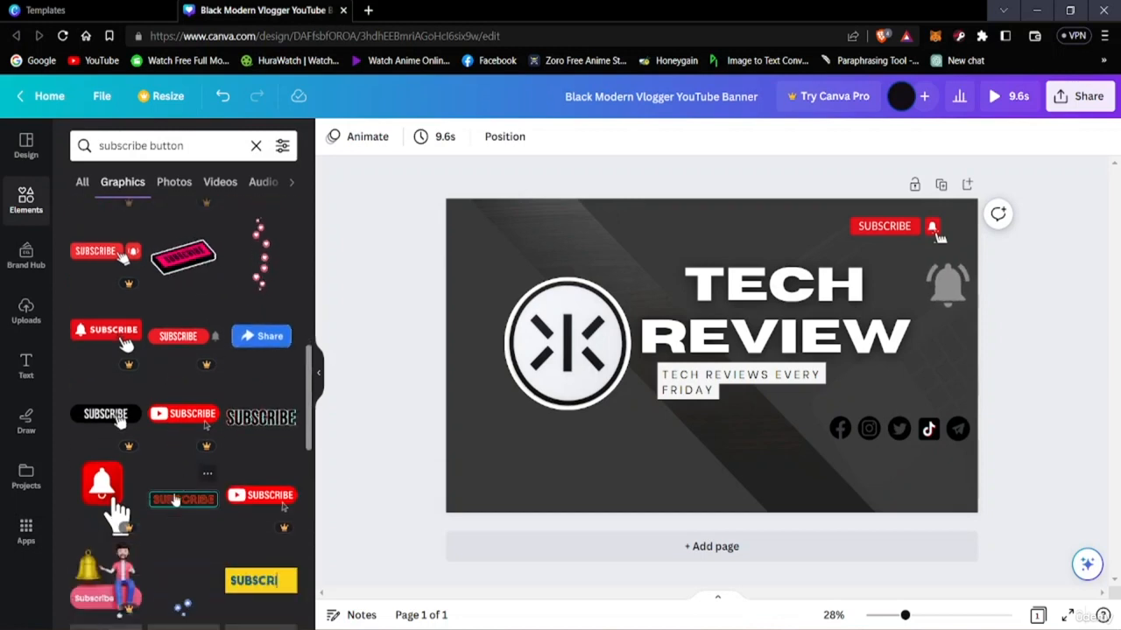
{"action": "scroll", "coordinate": [184, 488], "scroll_direction": "down", "scroll_amount": 5}
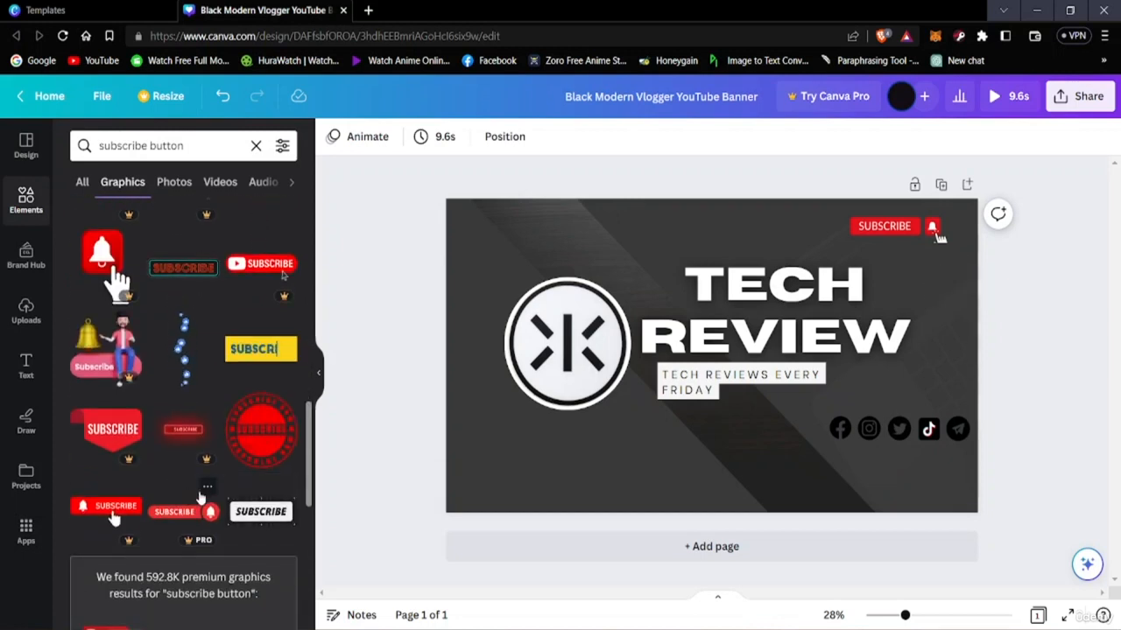
{"action": "scroll", "coordinate": [198, 491], "scroll_direction": "down", "scroll_amount": 5}
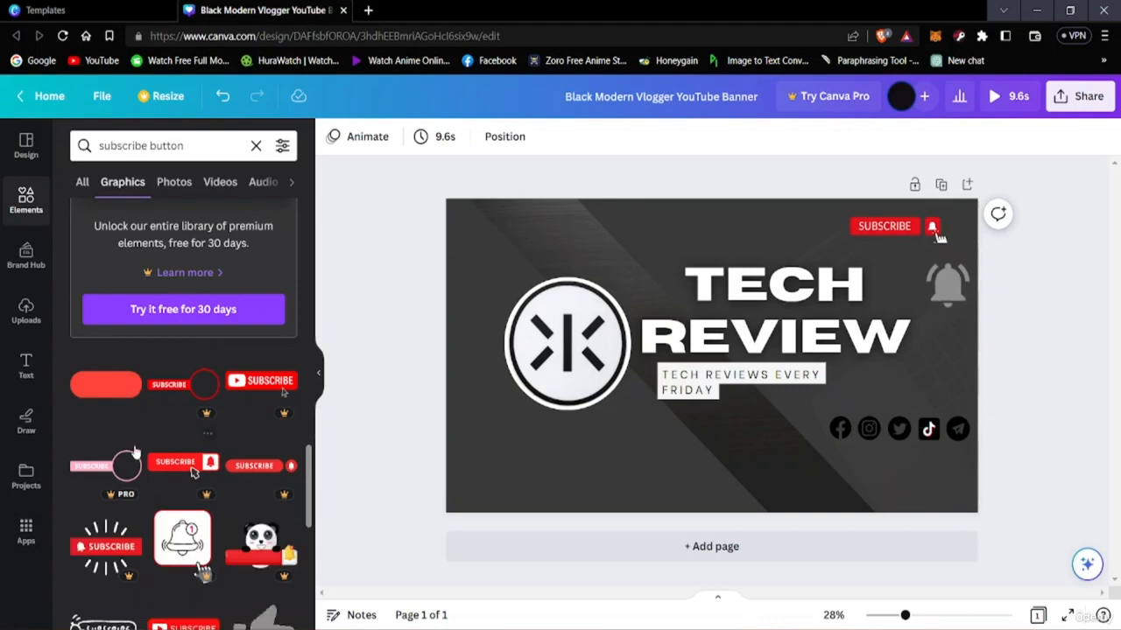
{"action": "scroll", "coordinate": [150, 494], "scroll_direction": "down", "scroll_amount": 8}
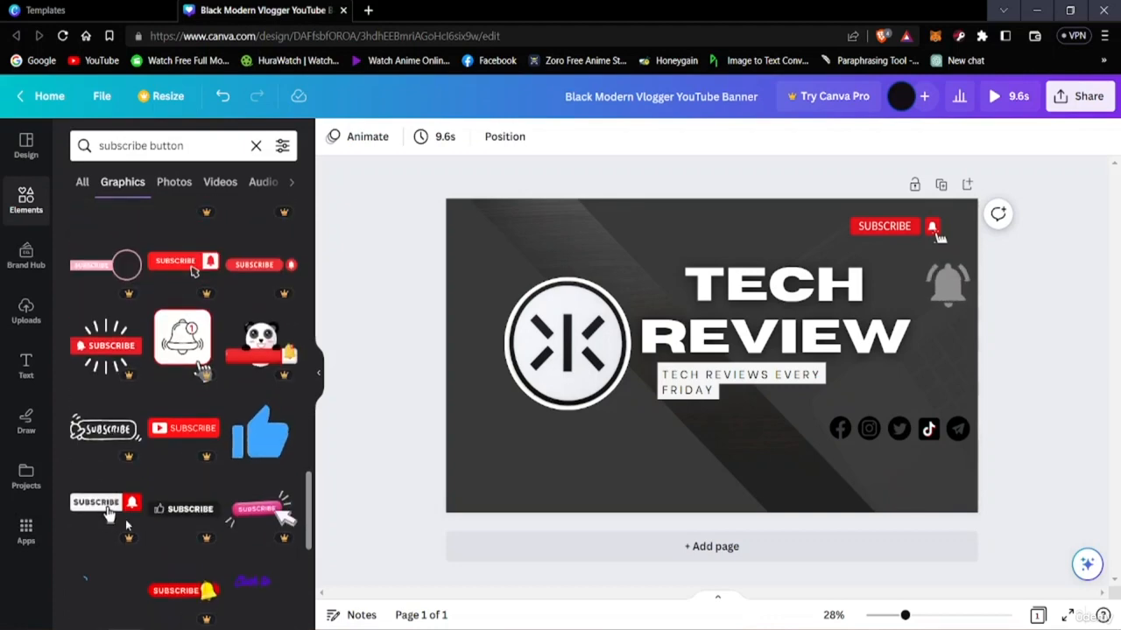
{"action": "scroll", "coordinate": [125, 520], "scroll_direction": "down", "scroll_amount": 5}
{"action": "scroll", "coordinate": [118, 521], "scroll_direction": "up", "scroll_amount": 5}
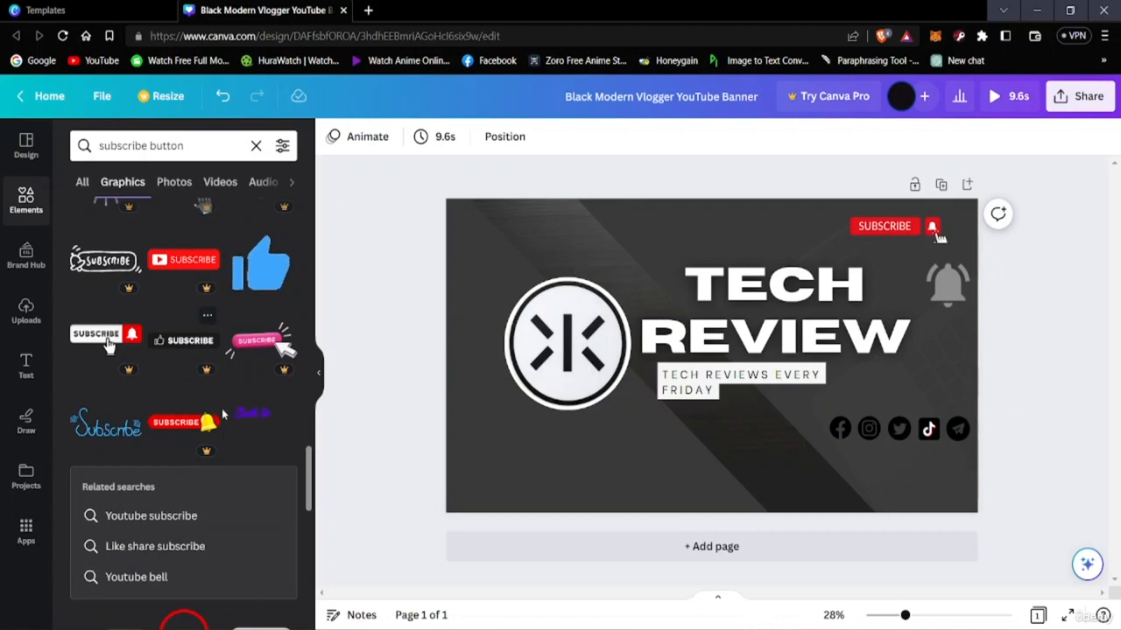
{"action": "scroll", "coordinate": [180, 421], "scroll_direction": "down", "scroll_amount": 5}
{"action": "scroll", "coordinate": [188, 468], "scroll_direction": "up", "scroll_amount": 4}
{"action": "scroll", "coordinate": [149, 479], "scroll_direction": "down", "scroll_amount": 5}
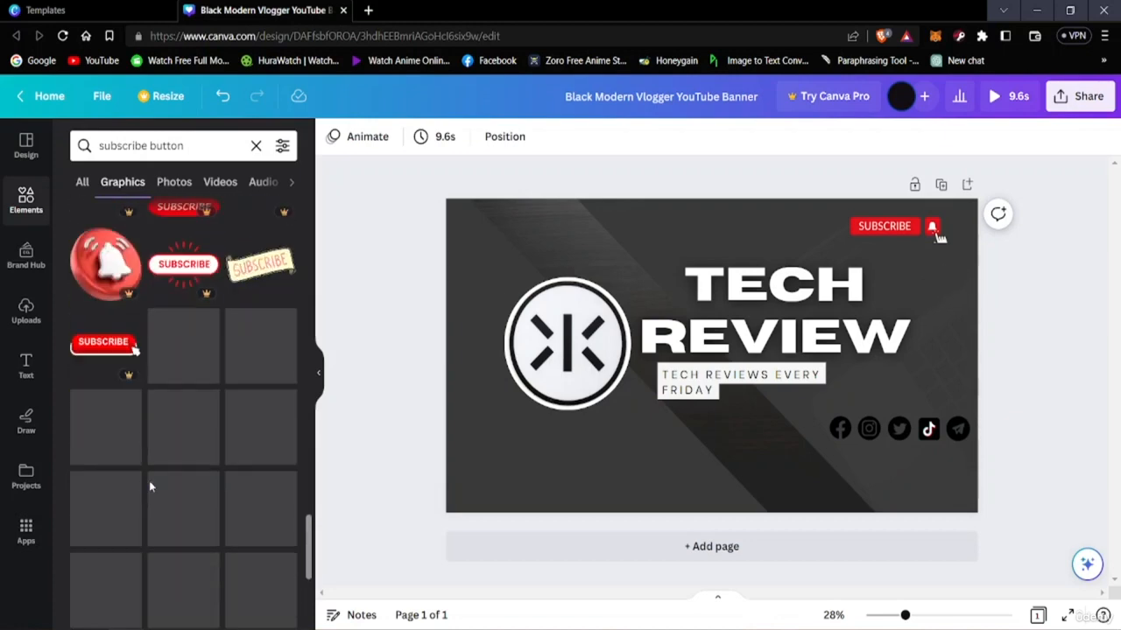
{"action": "scroll", "coordinate": [175, 534], "scroll_direction": "down", "scroll_amount": 5}
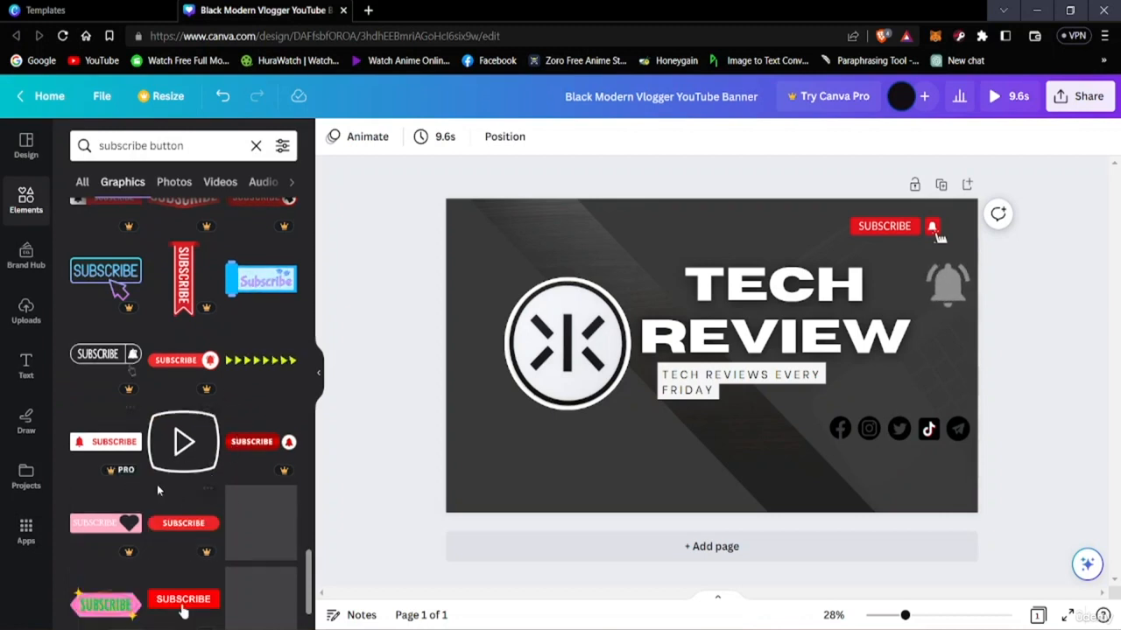
{"action": "scroll", "coordinate": [157, 490], "scroll_direction": "down", "scroll_amount": 2}
{"action": "scroll", "coordinate": [184, 505], "scroll_direction": "down", "scroll_amount": 2}
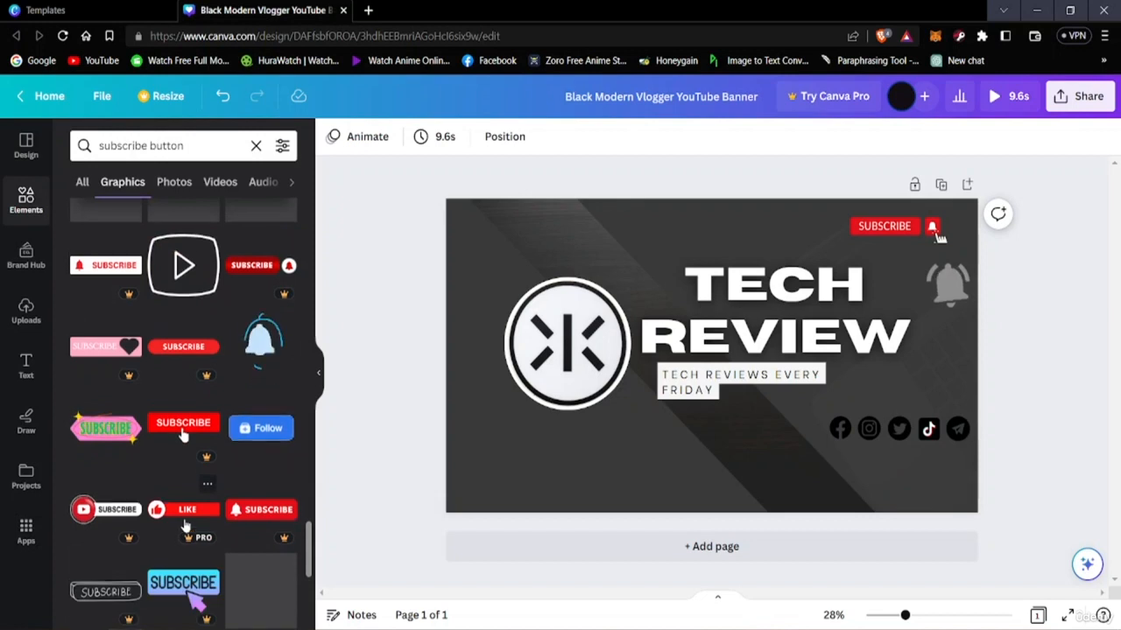
{"action": "scroll", "coordinate": [183, 520], "scroll_direction": "down", "scroll_amount": 5}
{"action": "scroll", "coordinate": [220, 458], "scroll_direction": "up", "scroll_amount": 10}
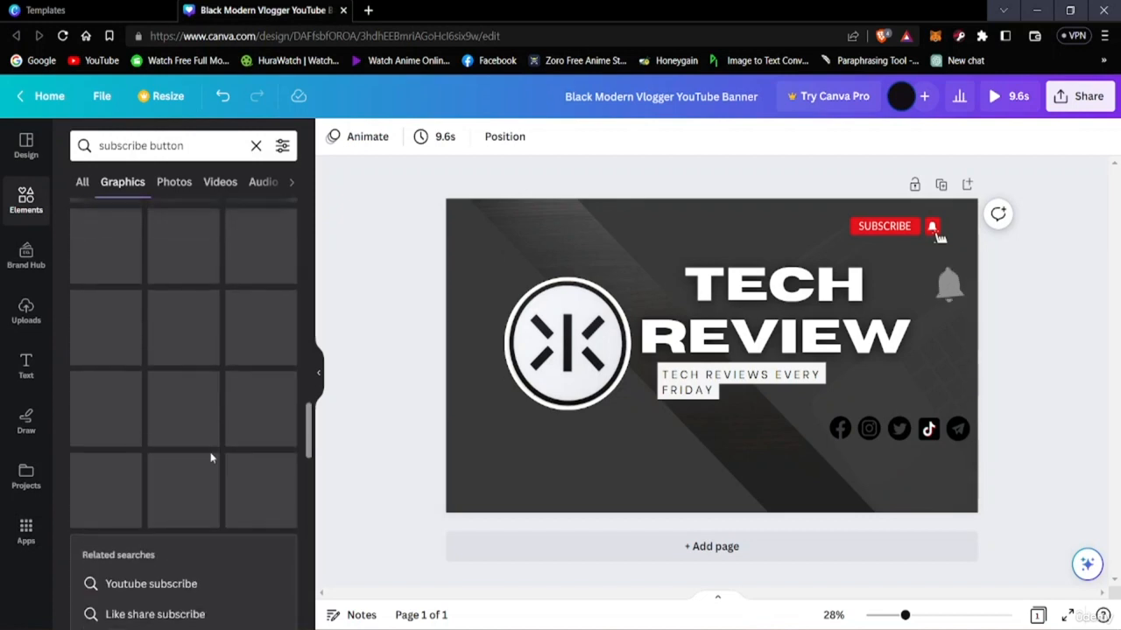
{"action": "scroll", "coordinate": [226, 455], "scroll_direction": "up", "scroll_amount": 2}
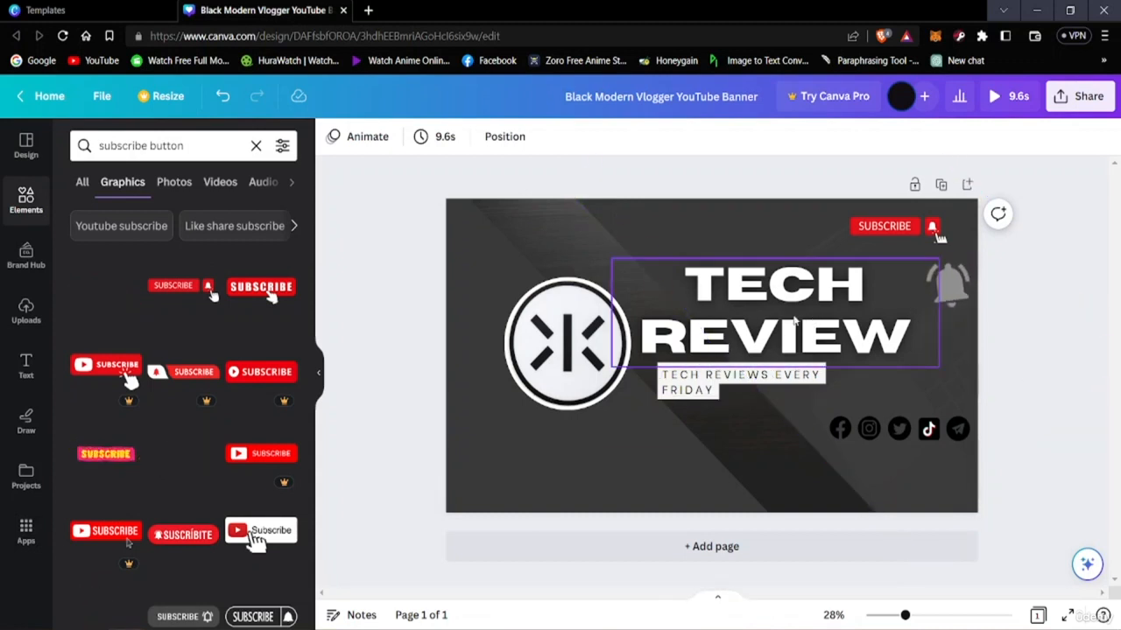
Try the black and dark gray document colors on the "TECH REVIEW" title text.
{"action": "left_click", "coordinate": [753, 341]}
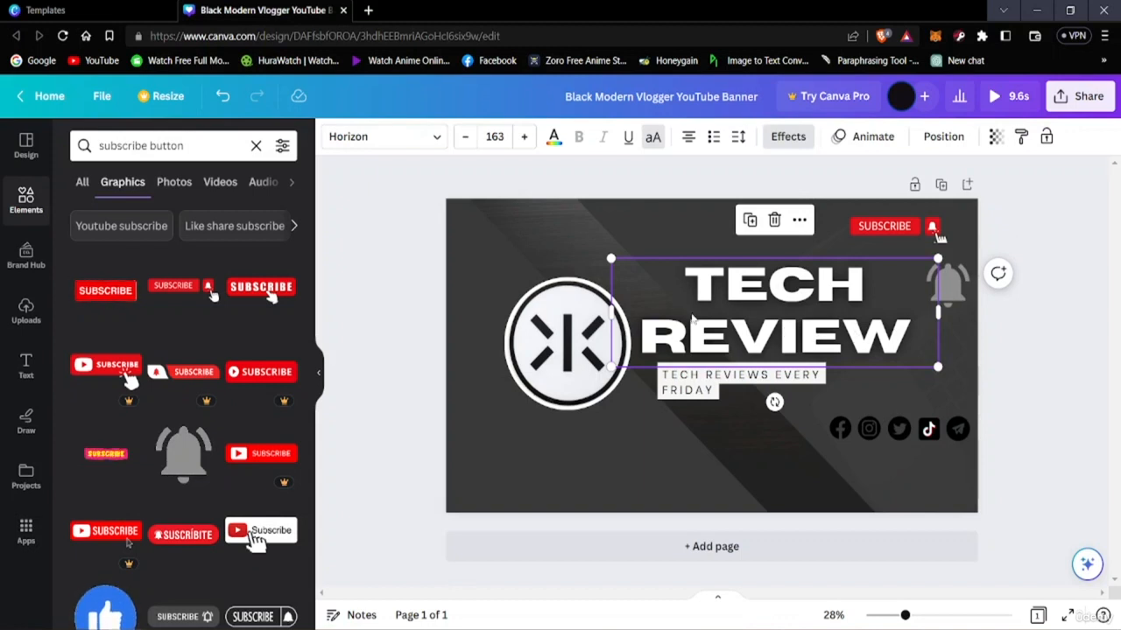
{"action": "left_click_drag", "start_coordinate": [685, 276], "coordinate": [902, 331]}
{"action": "double_click", "coordinate": [685, 289]}
{"action": "left_click", "coordinate": [683, 285]}
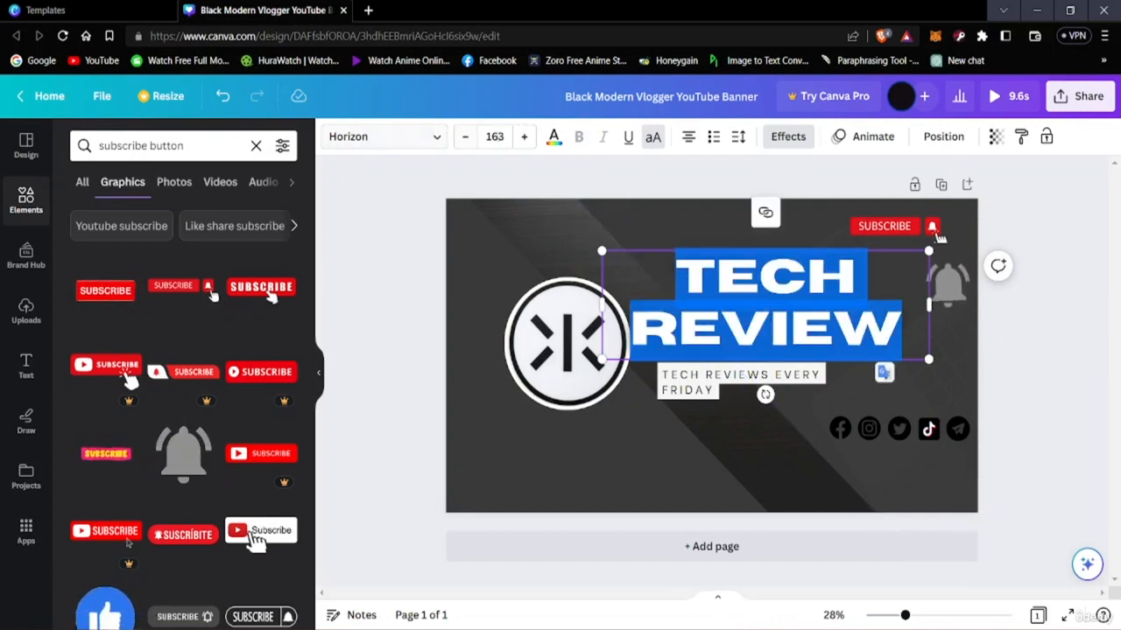
{"action": "left_click", "coordinate": [554, 137]}
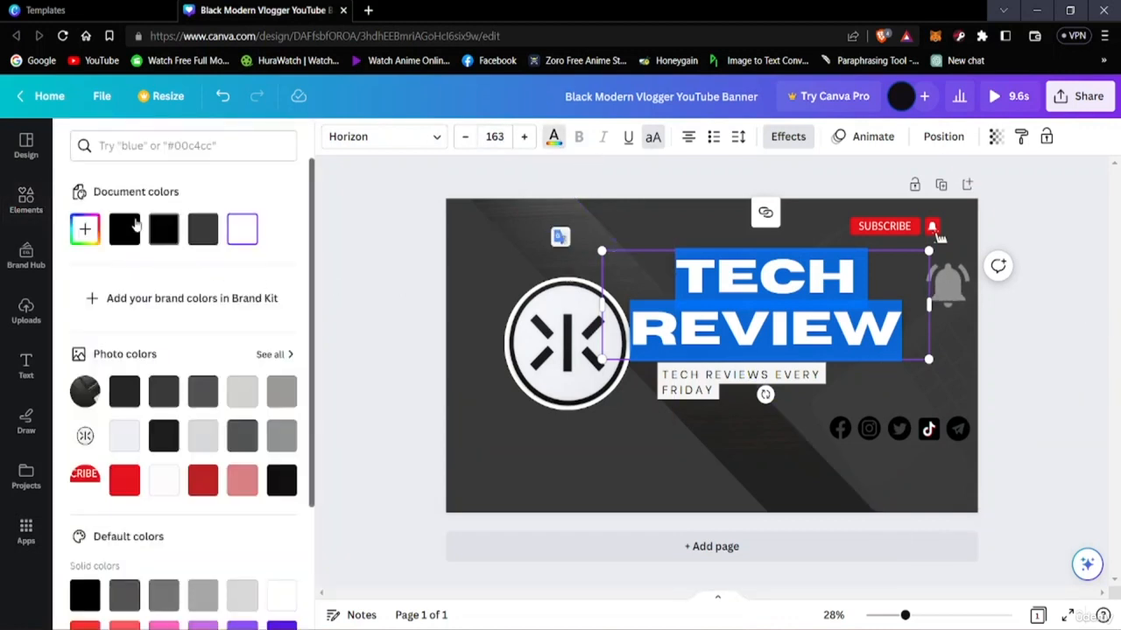
{"action": "left_click", "coordinate": [127, 228]}
{"action": "left_click", "coordinate": [158, 230]}
{"action": "left_click", "coordinate": [204, 230]}
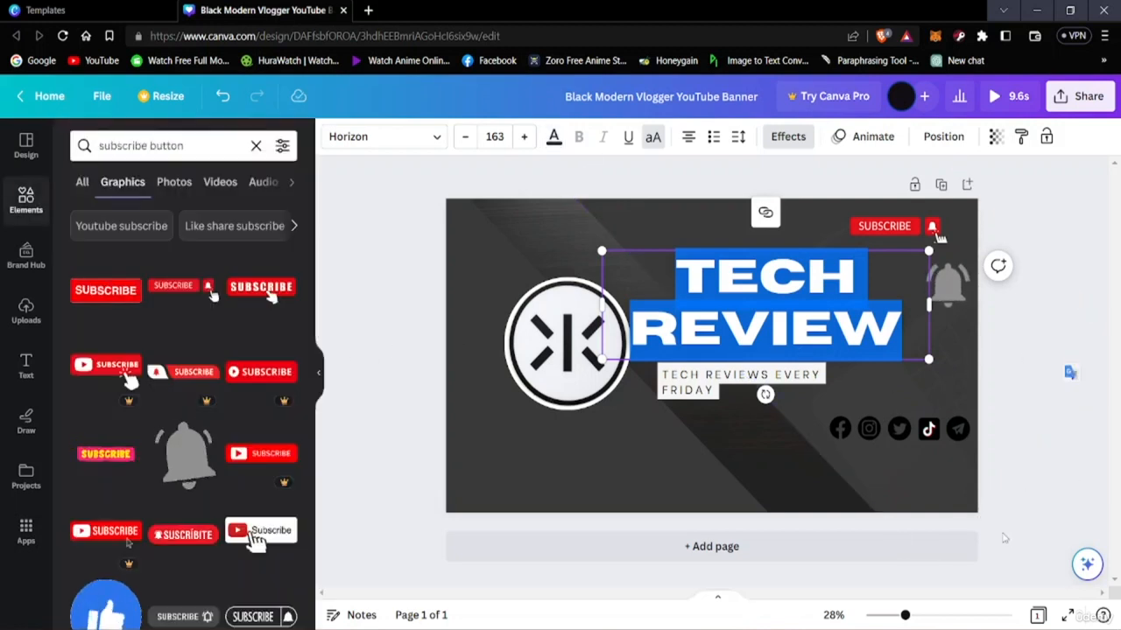
{"action": "left_click", "coordinate": [1039, 487]}
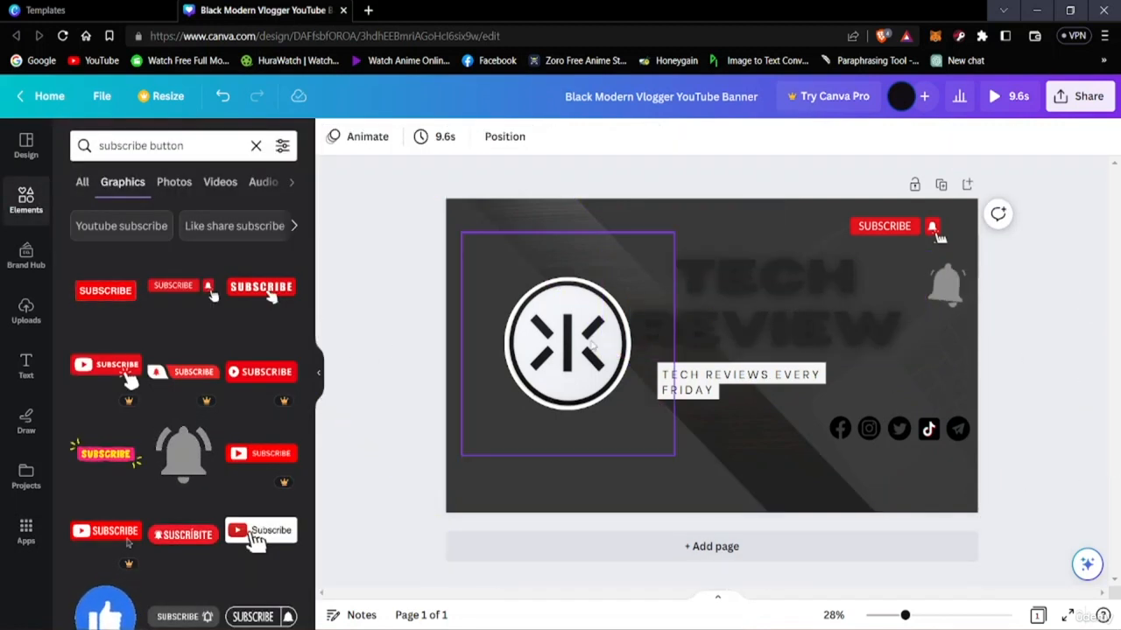
Try the logo's off-white and the background photo's gray shades on the "TECH REVIEW" title.
{"action": "left_click", "coordinate": [887, 321]}
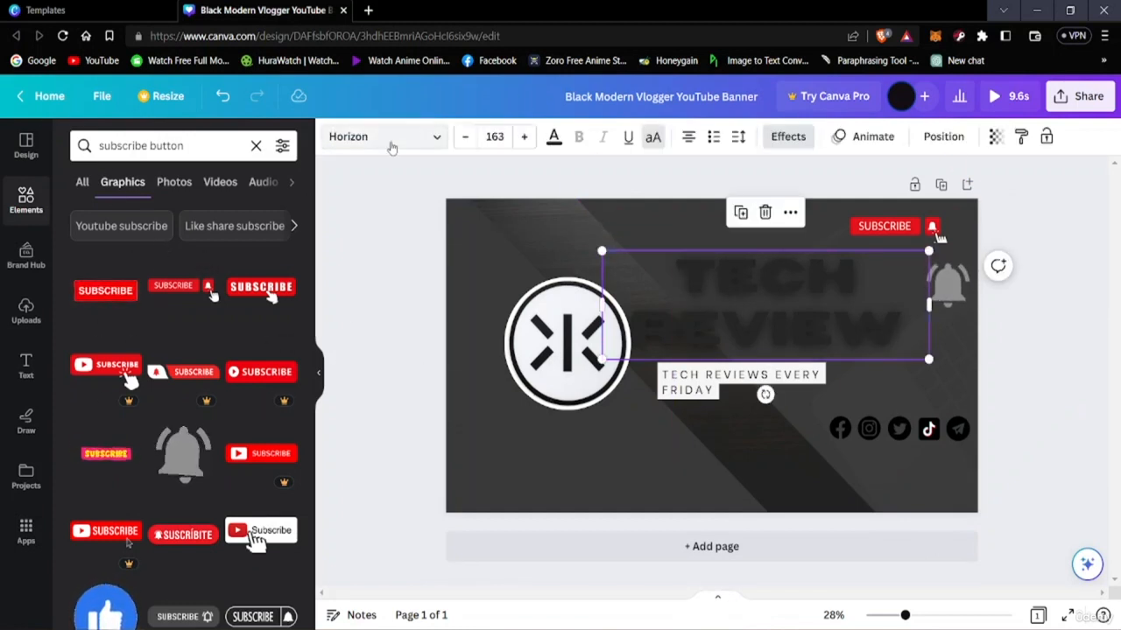
{"action": "left_click", "coordinate": [553, 139]}
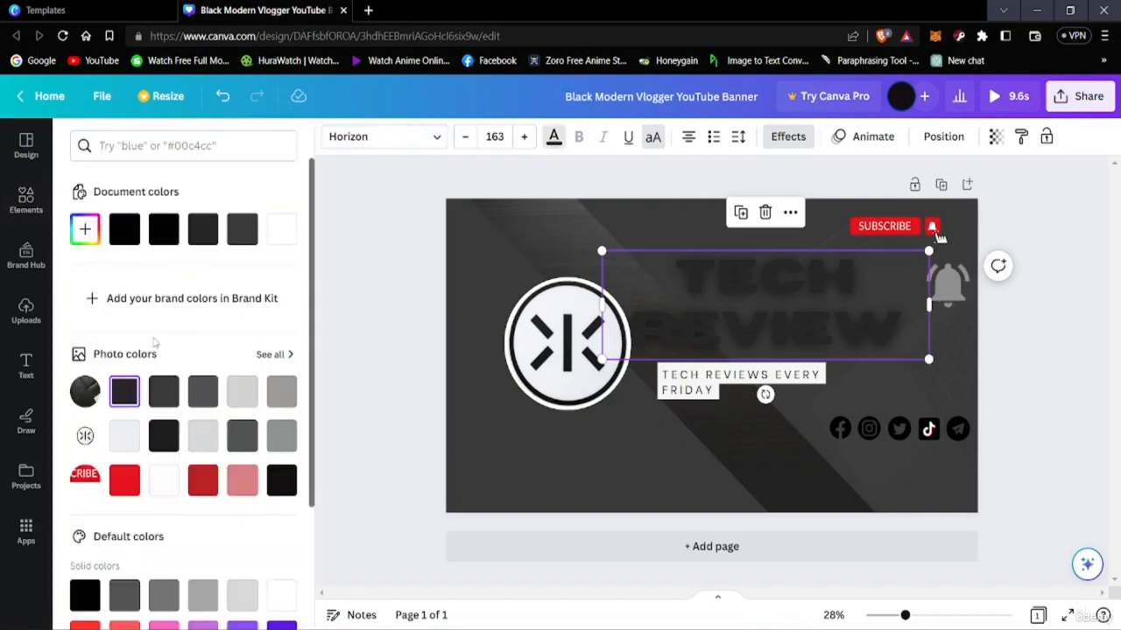
{"action": "left_click", "coordinate": [124, 437]}
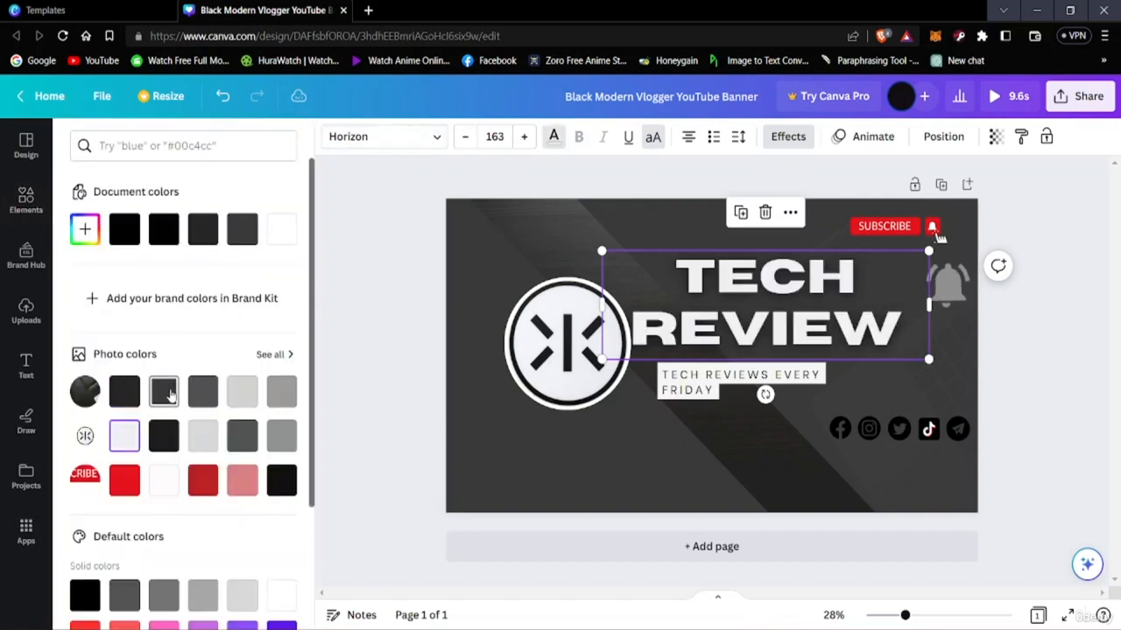
{"action": "left_click", "coordinate": [165, 393]}
{"action": "left_click", "coordinate": [202, 396]}
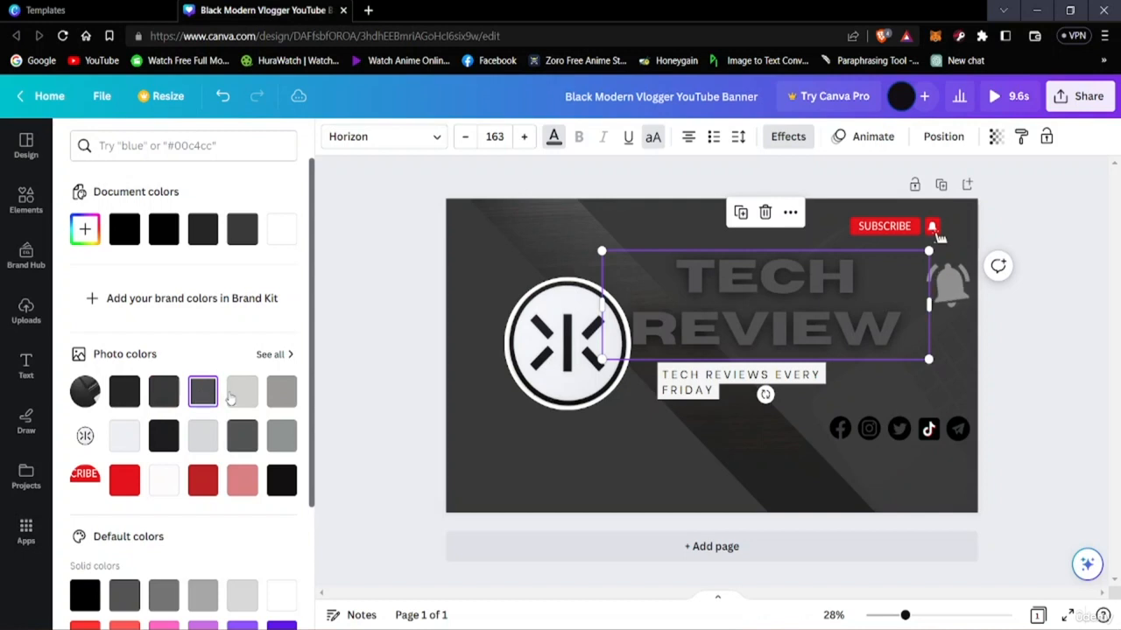
{"action": "left_click", "coordinate": [231, 397]}
{"action": "left_click", "coordinate": [276, 399]}
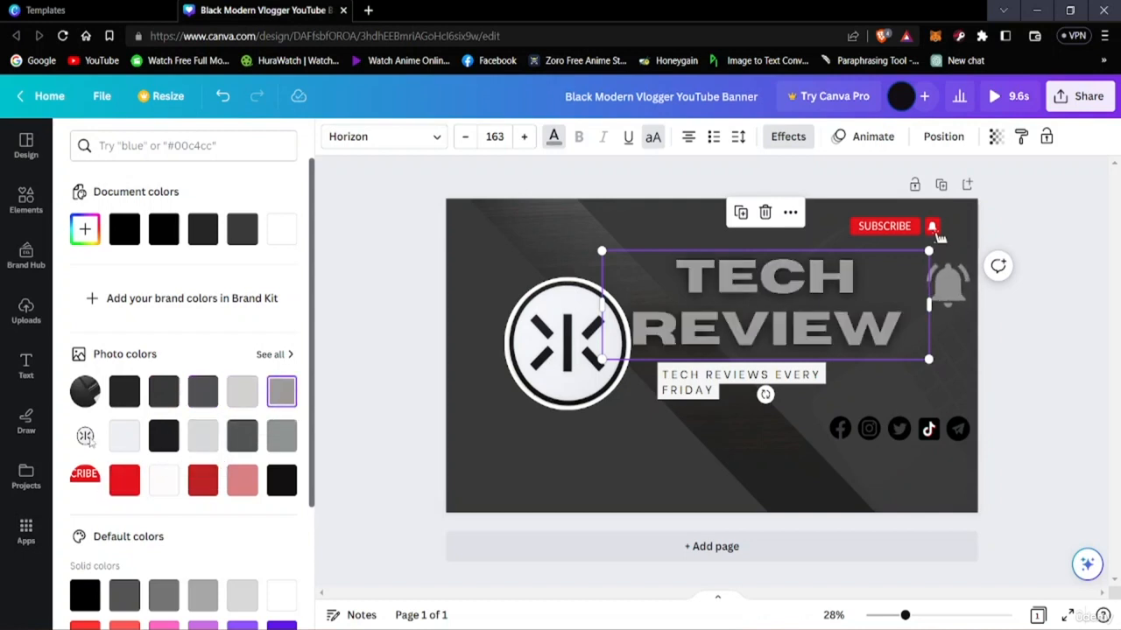
Compare the light and dark gray shades sampled from the circular logo on the "TECH REVIEW" title.
{"action": "left_click", "coordinate": [117, 443]}
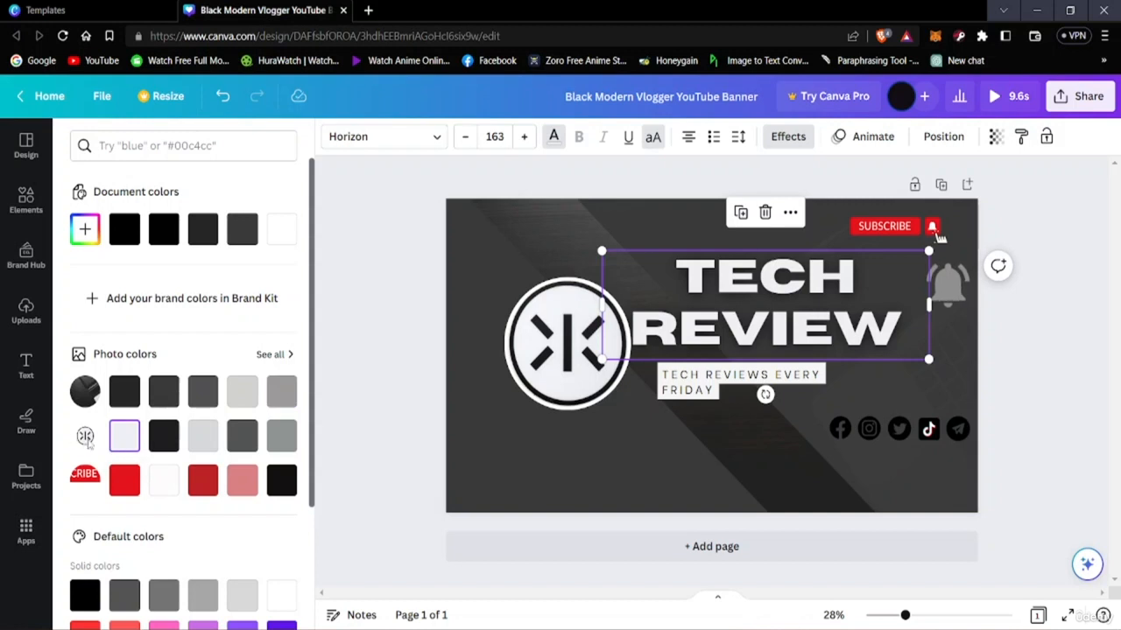
{"action": "left_click", "coordinate": [208, 442]}
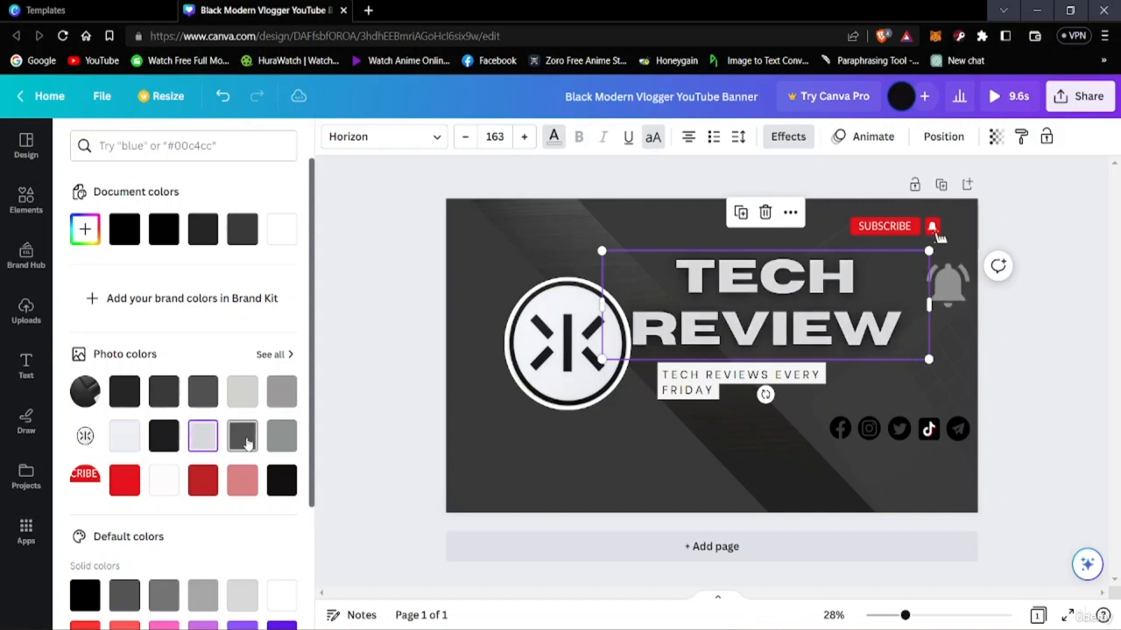
{"action": "left_click", "coordinate": [248, 444]}
{"action": "left_click", "coordinate": [283, 442]}
{"action": "left_click", "coordinate": [233, 444]}
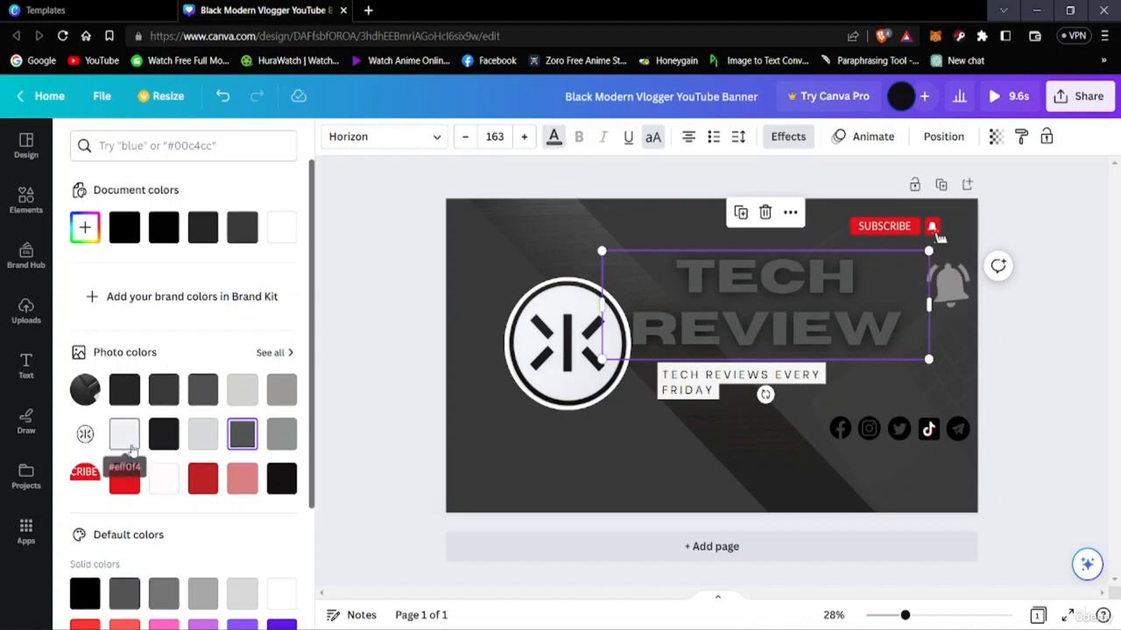
Try the near-black shades from the subscribe graphic, background photo and logo on the "TECH REVIEW" title.
{"action": "scroll", "coordinate": [127, 438], "scroll_direction": "down", "scroll_amount": 3}
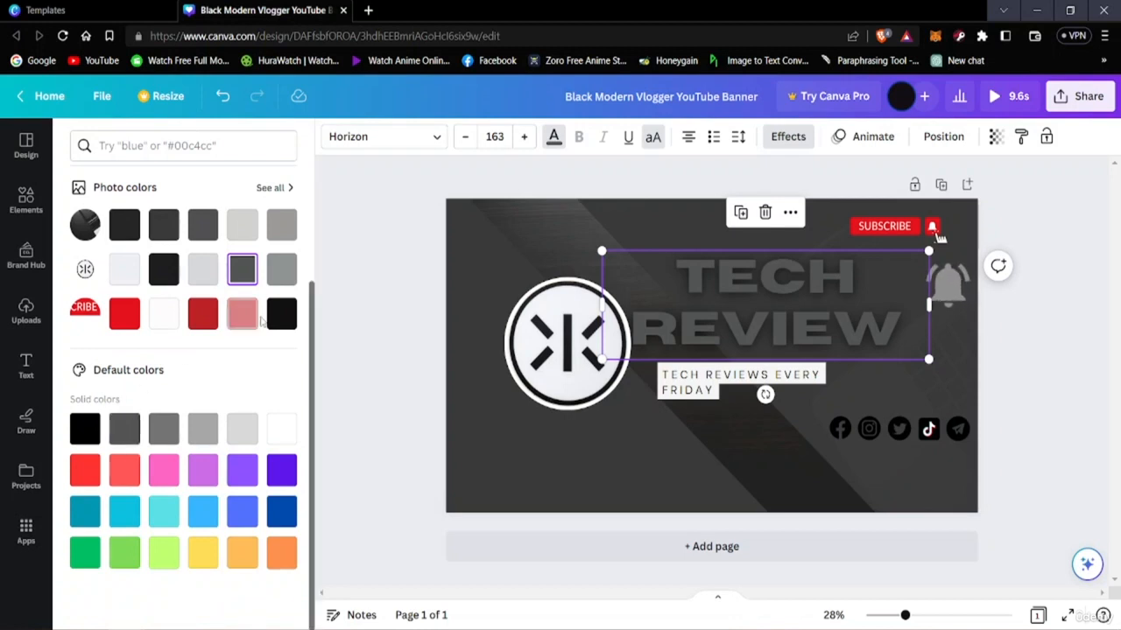
{"action": "left_click", "coordinate": [273, 317]}
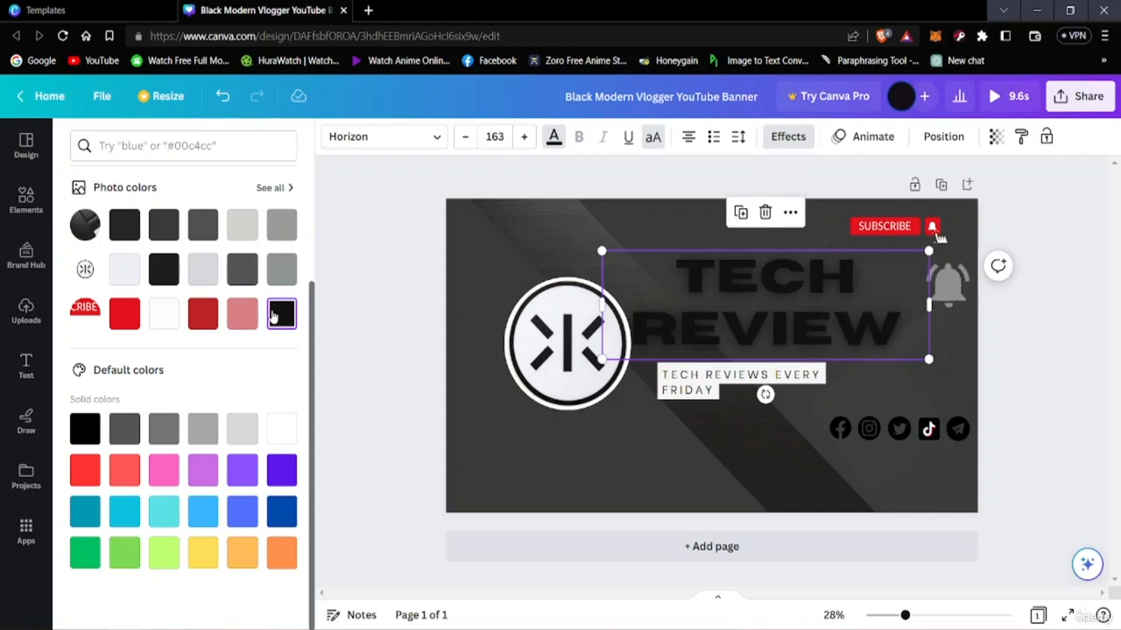
{"action": "left_click", "coordinate": [128, 226]}
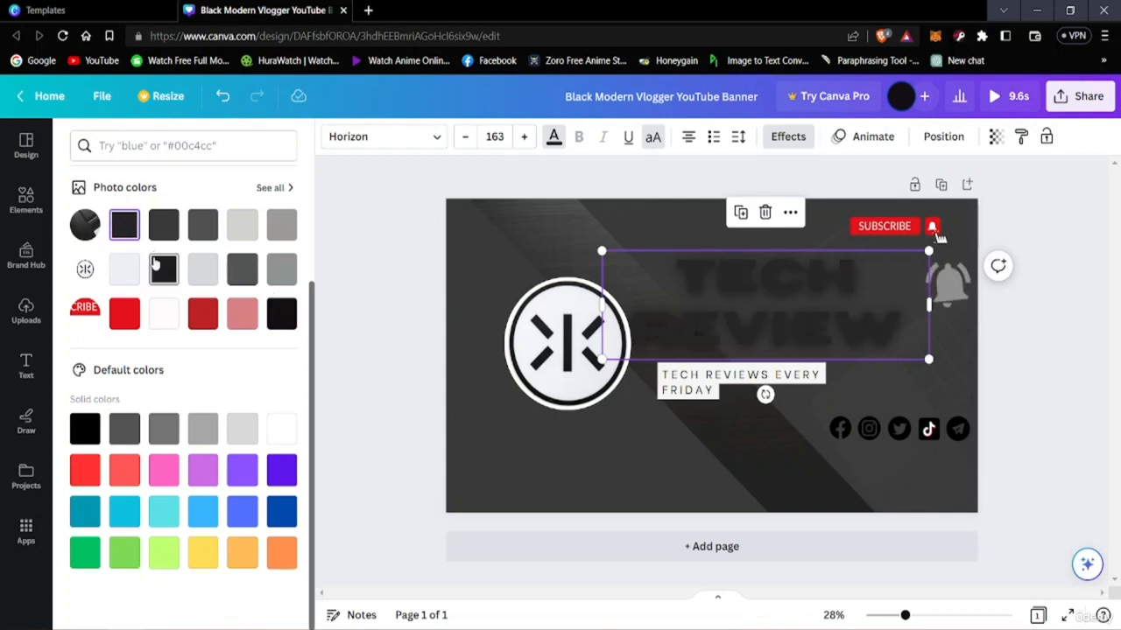
{"action": "left_click", "coordinate": [158, 267]}
{"action": "left_click", "coordinate": [289, 324]}
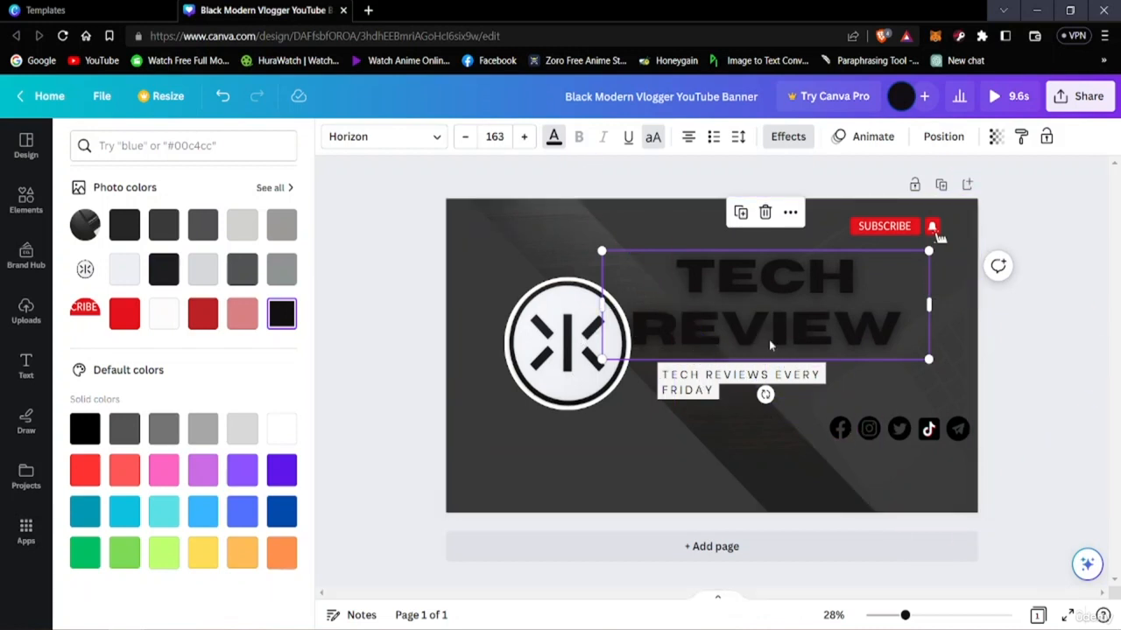
Shift the "TECH REVIEW" title slightly up and to the right, and color it the logo's light gray.
{"action": "mouse_move", "coordinate": [774, 312]}
{"action": "left_mouse_down"}
{"action": "mouse_move", "coordinate": [788, 295]}
{"action": "mouse_move", "coordinate": [803, 298]}
{"action": "mouse_move", "coordinate": [776, 305]}
{"action": "left_mouse_up"}
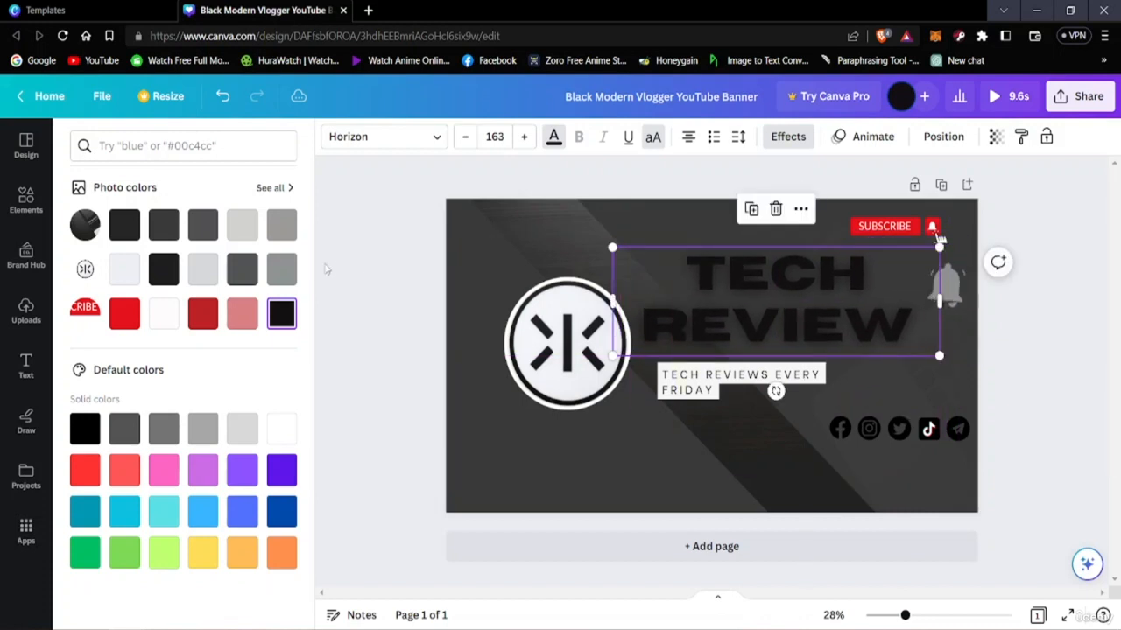
{"action": "left_click", "coordinate": [204, 272]}
{"action": "left_click", "coordinate": [134, 272]}
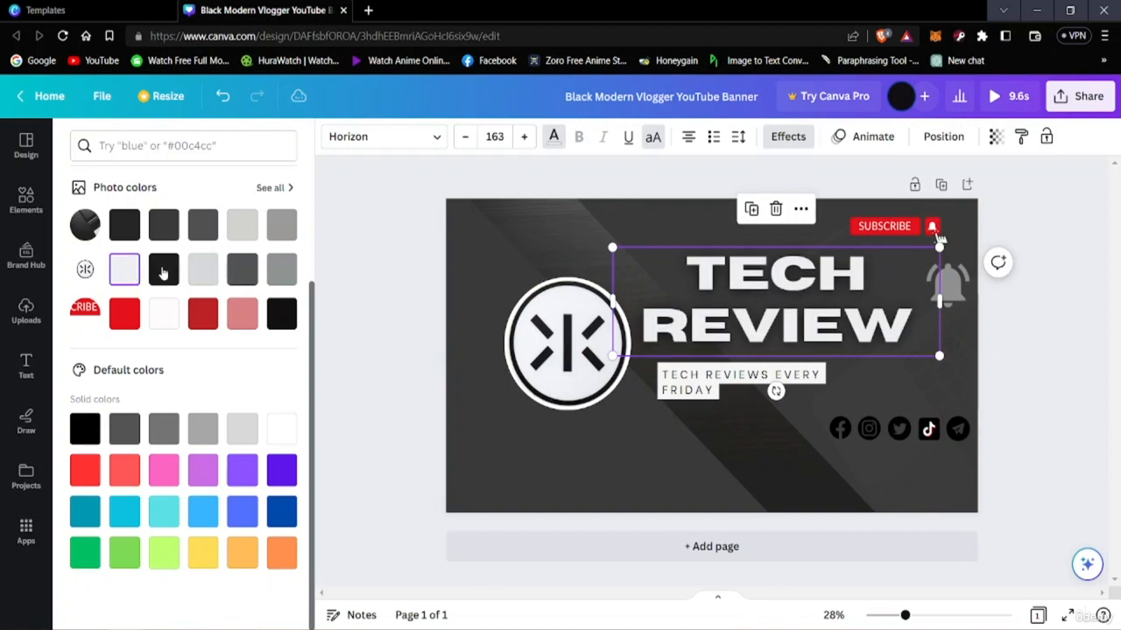
{"action": "left_click", "coordinate": [203, 272]}
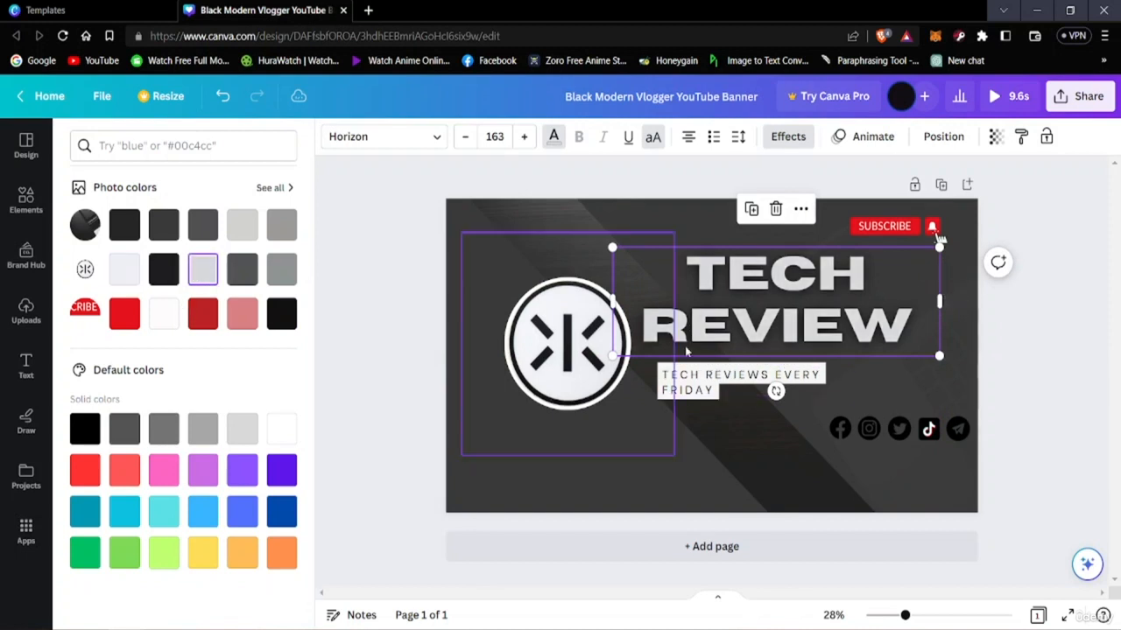
{"action": "left_click", "coordinate": [700, 385]}
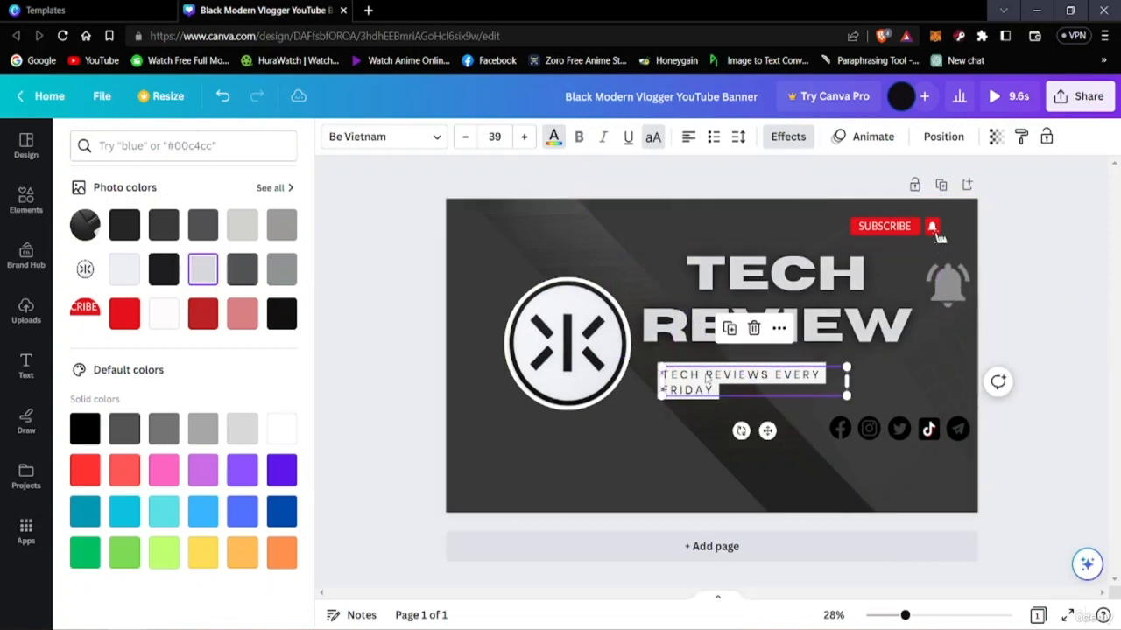
{"action": "left_click", "coordinate": [693, 374]}
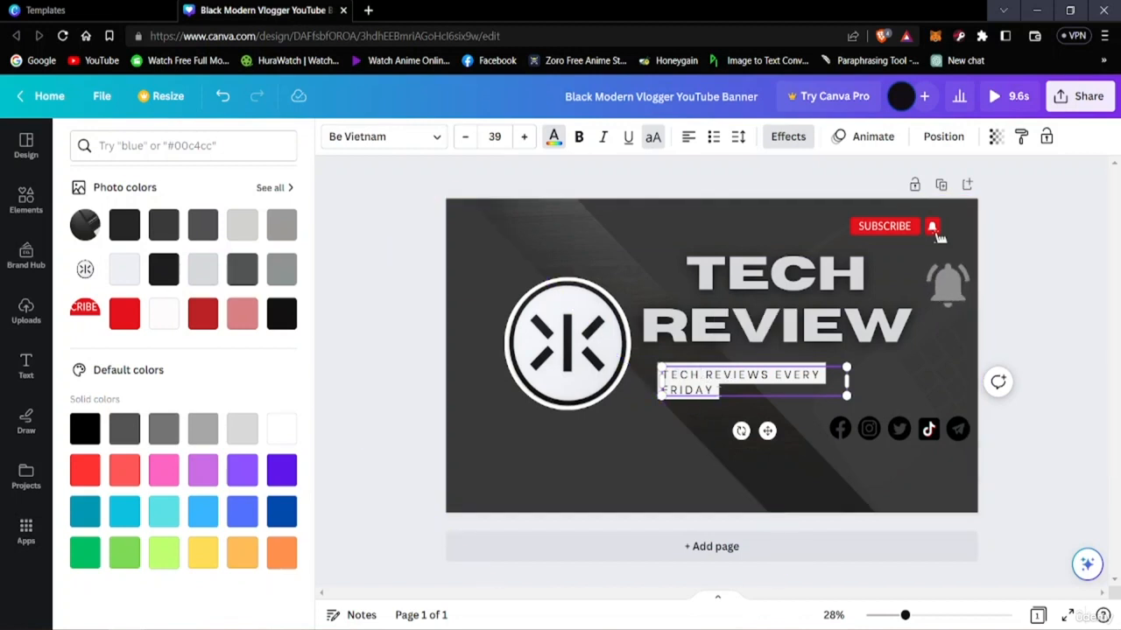
{"action": "left_click", "coordinate": [1041, 531]}
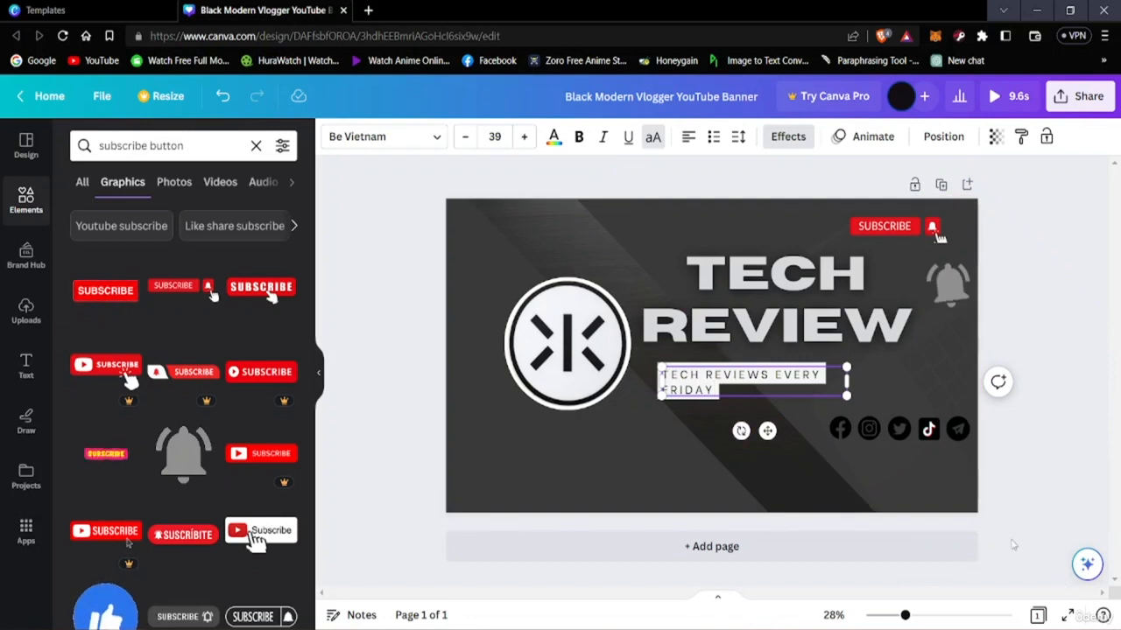
Try the document's near-black #010101 and dark gray on the "TECH REVIEWS EVERY FRIDAY" tagline.
{"action": "double_click", "coordinate": [793, 379]}
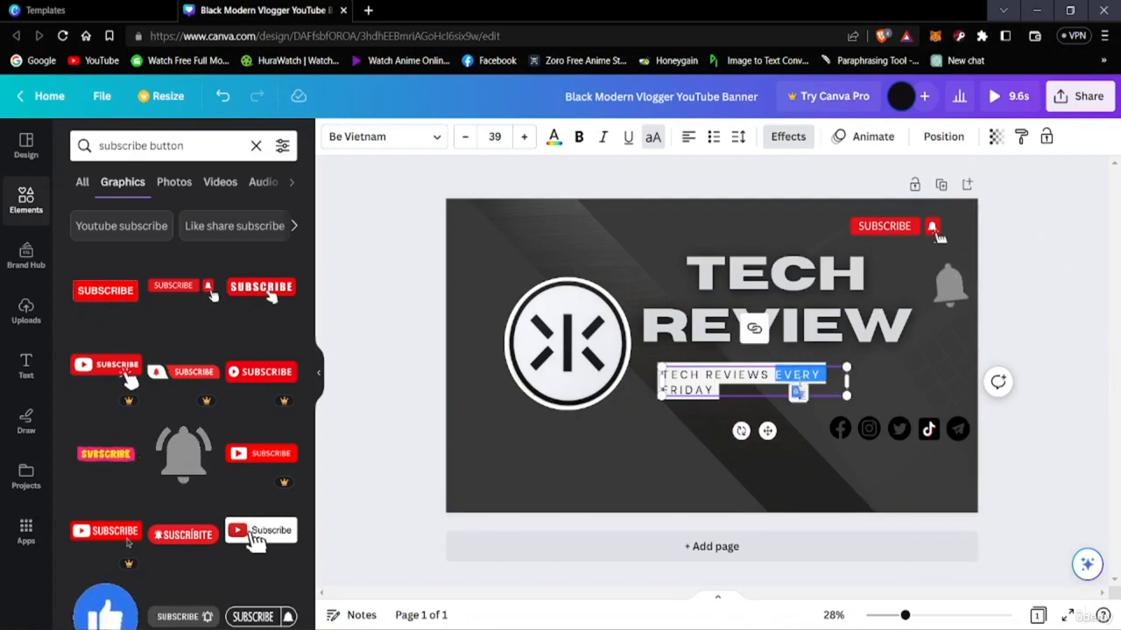
{"action": "left_click", "coordinate": [738, 384]}
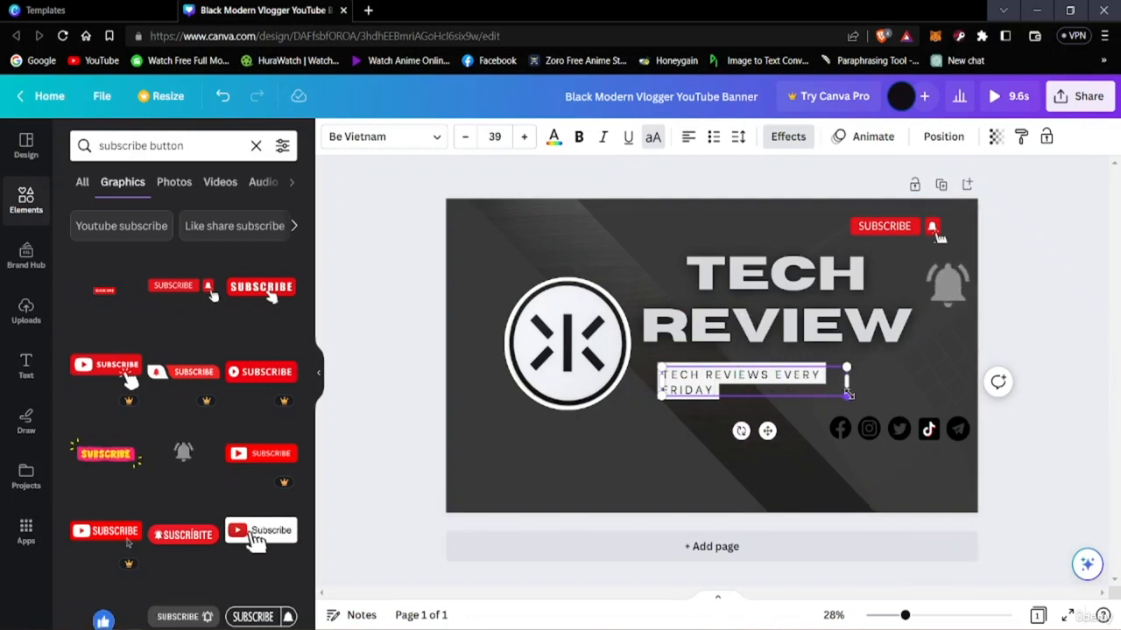
{"action": "left_click", "coordinate": [805, 408]}
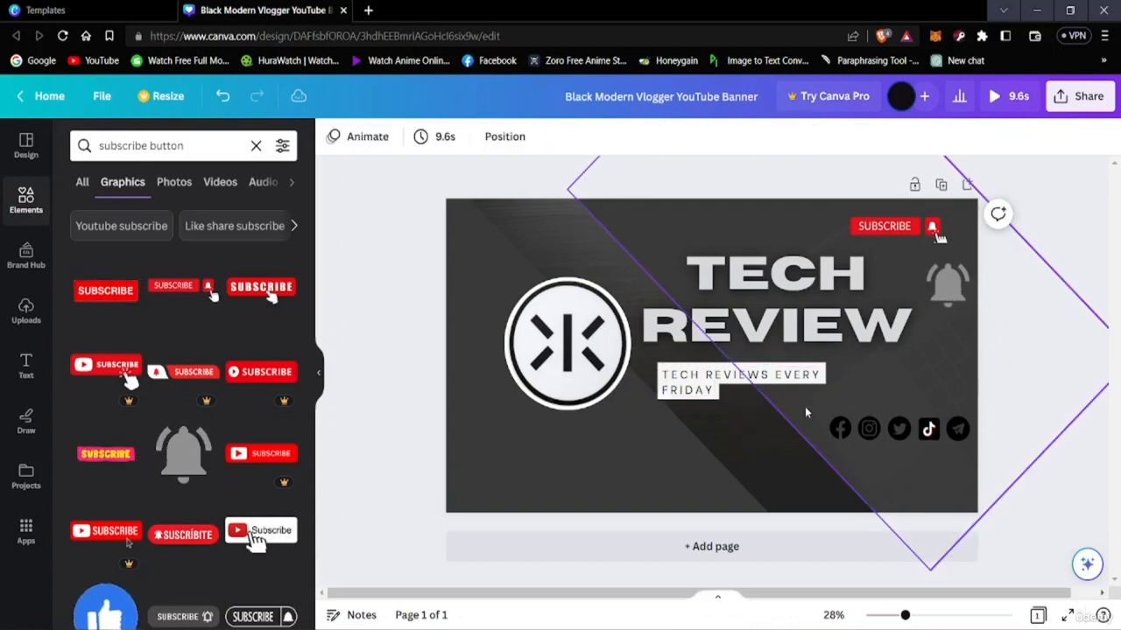
{"action": "left_click", "coordinate": [719, 390]}
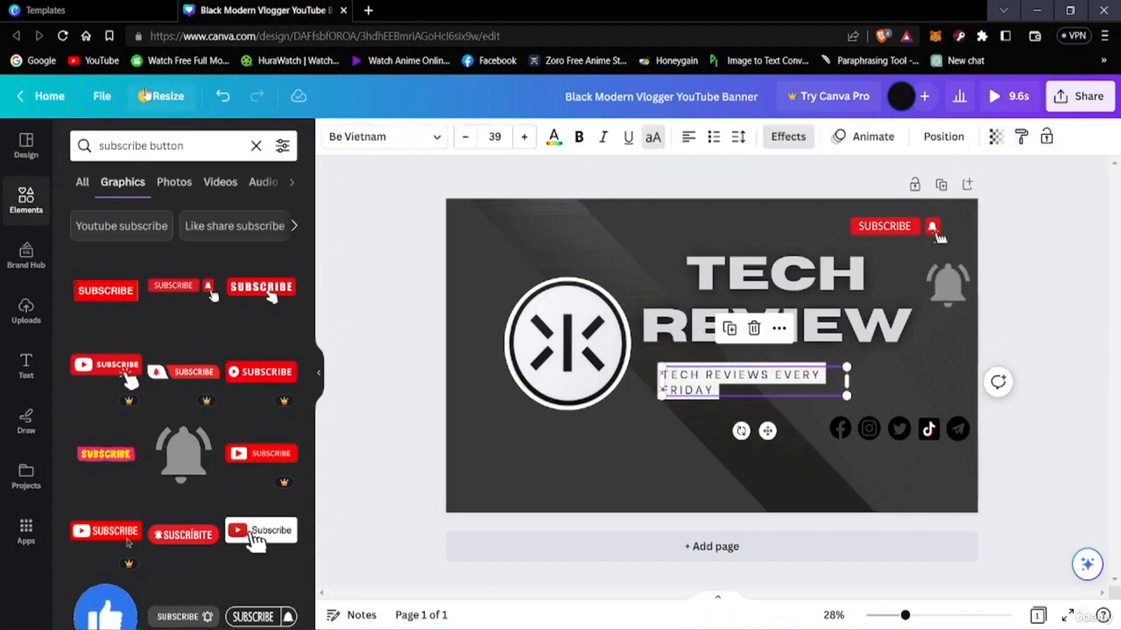
{"action": "left_click", "coordinate": [553, 136]}
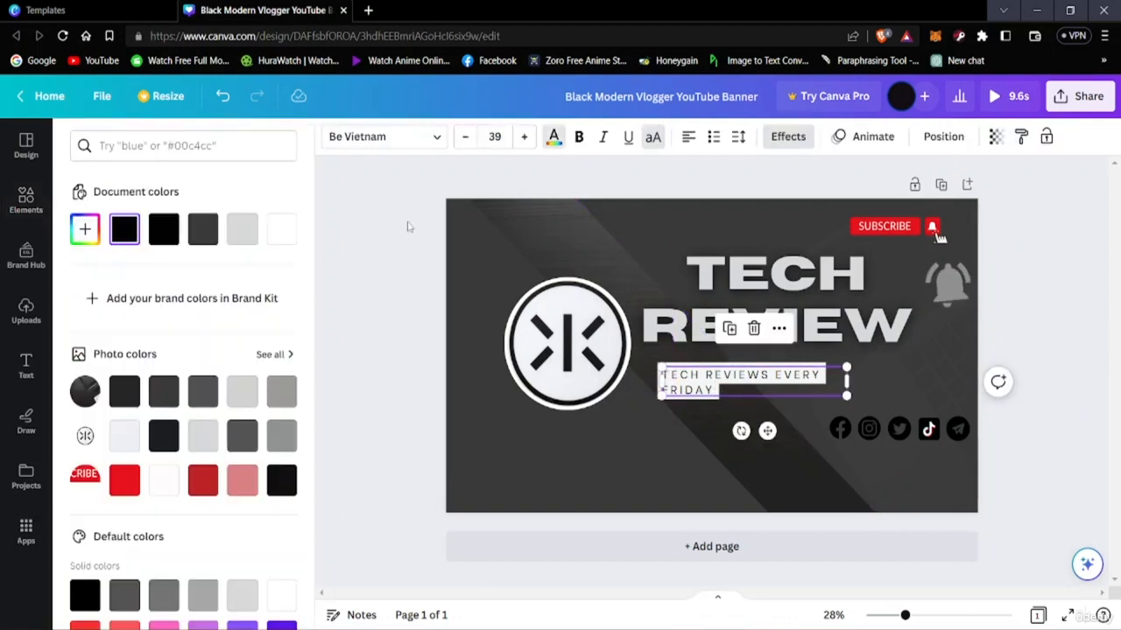
{"action": "left_click", "coordinate": [163, 232]}
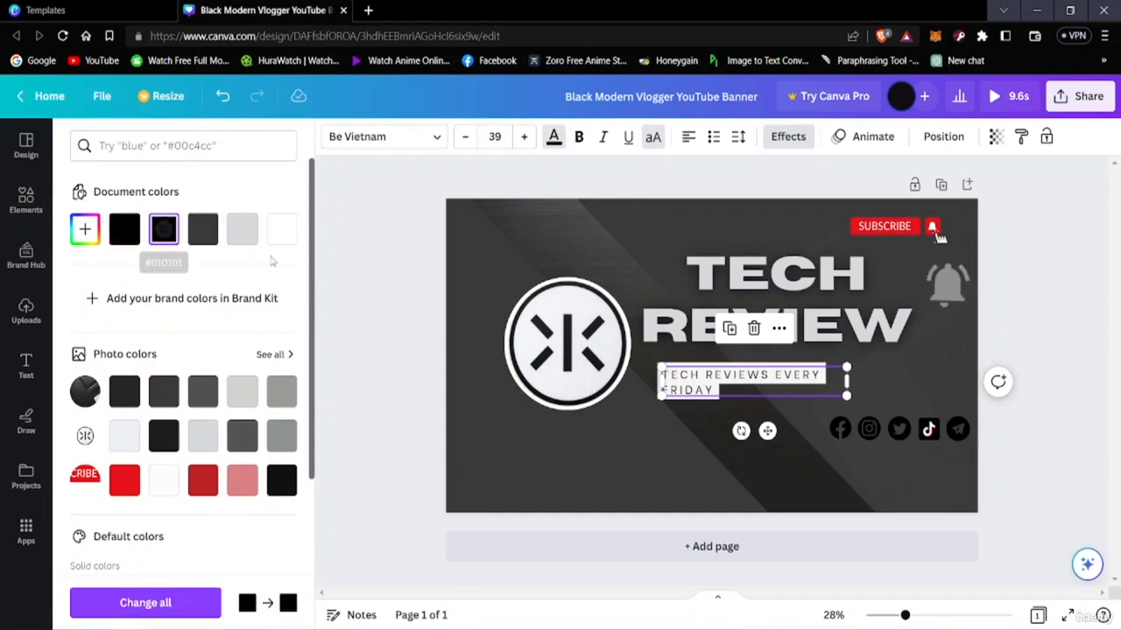
{"action": "left_click", "coordinate": [203, 231]}
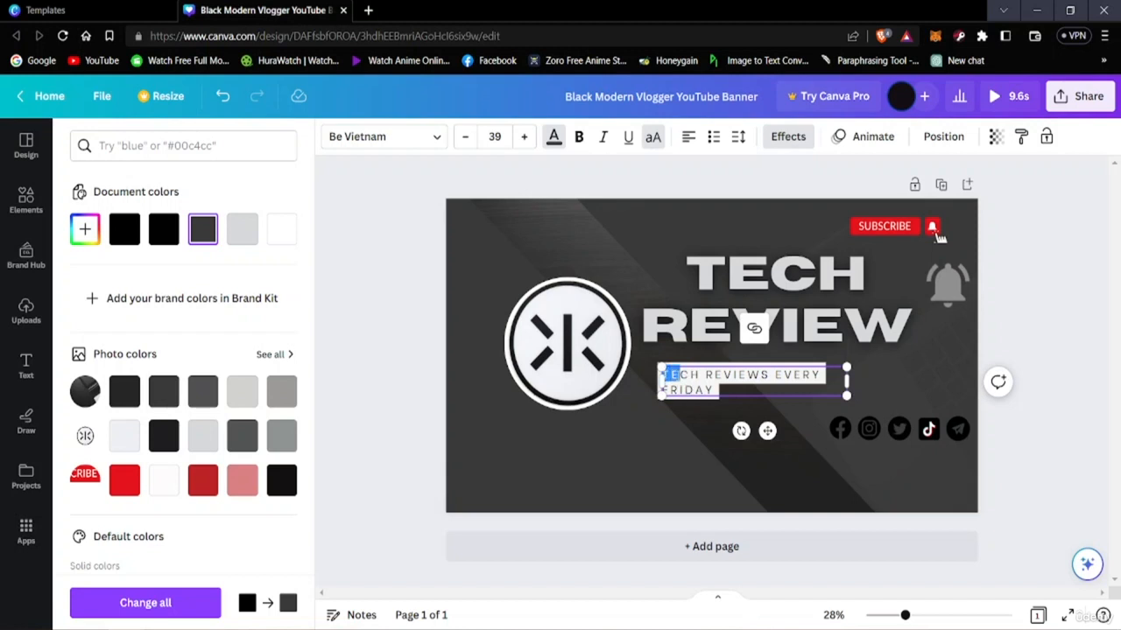
{"action": "key", "text": "ctrl+a"}
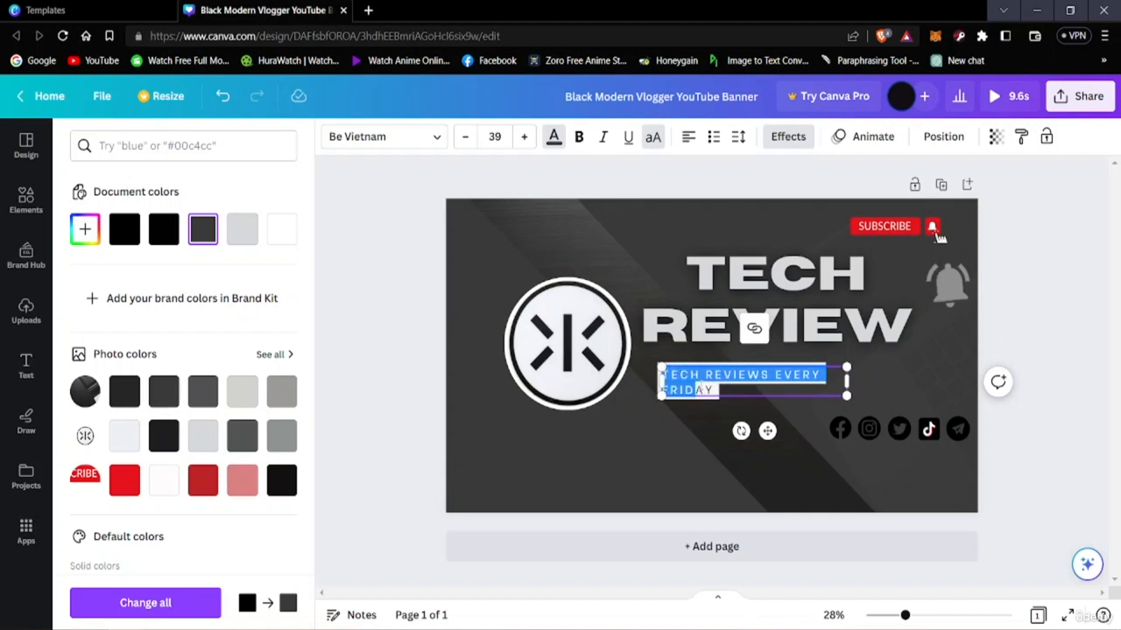
{"action": "left_click", "coordinate": [155, 235]}
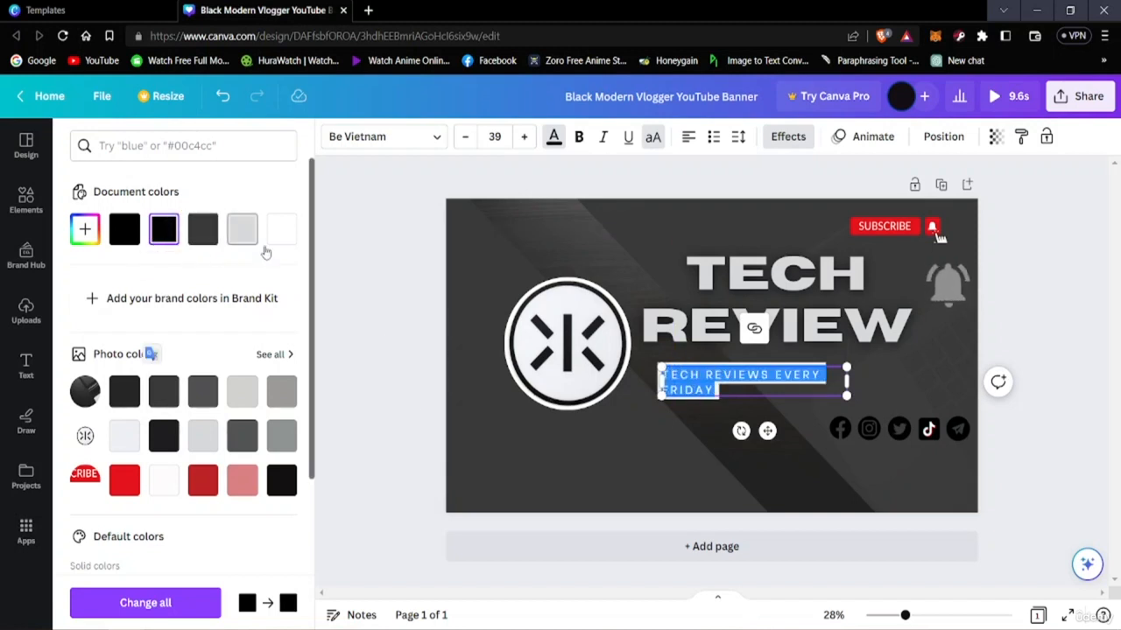
{"action": "left_click", "coordinate": [1005, 515]}
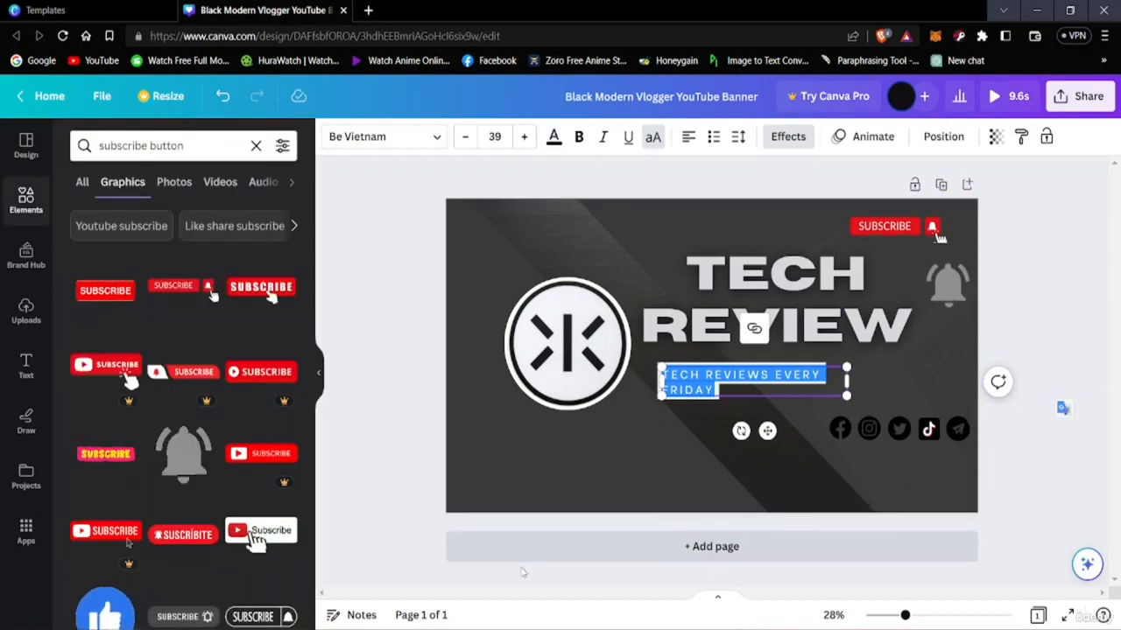
{"action": "left_click", "coordinate": [463, 587]}
Compare the document's two black shades on the "TECH REVIEWS EVERY FRIDAY" tagline.
{"action": "left_click", "coordinate": [687, 385]}
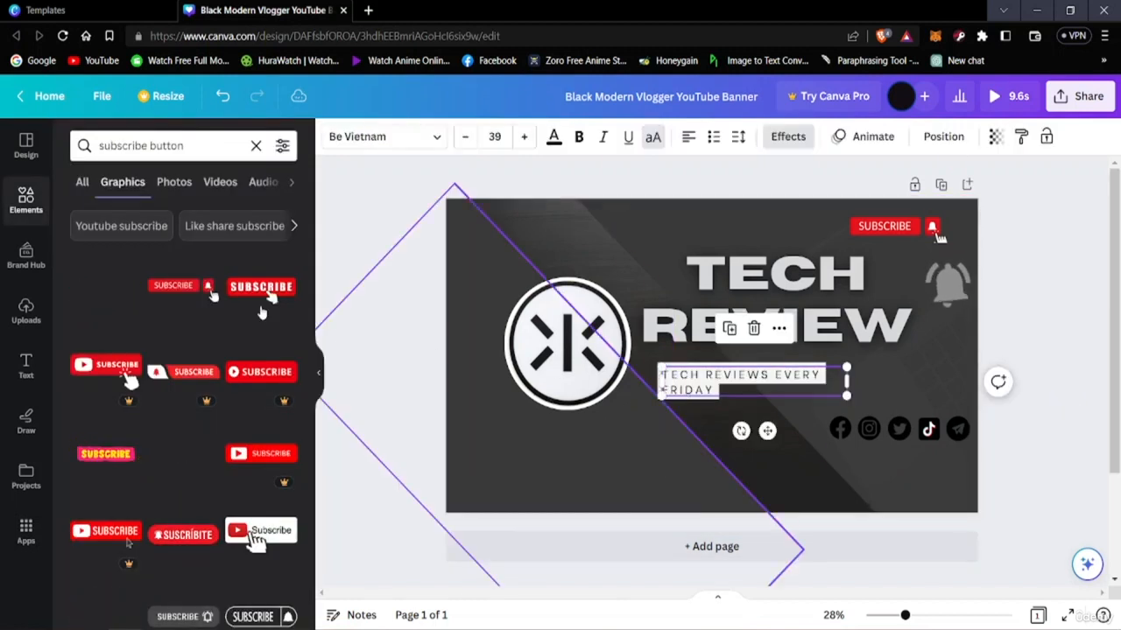
{"action": "left_click", "coordinate": [553, 137]}
{"action": "left_click", "coordinate": [125, 235]}
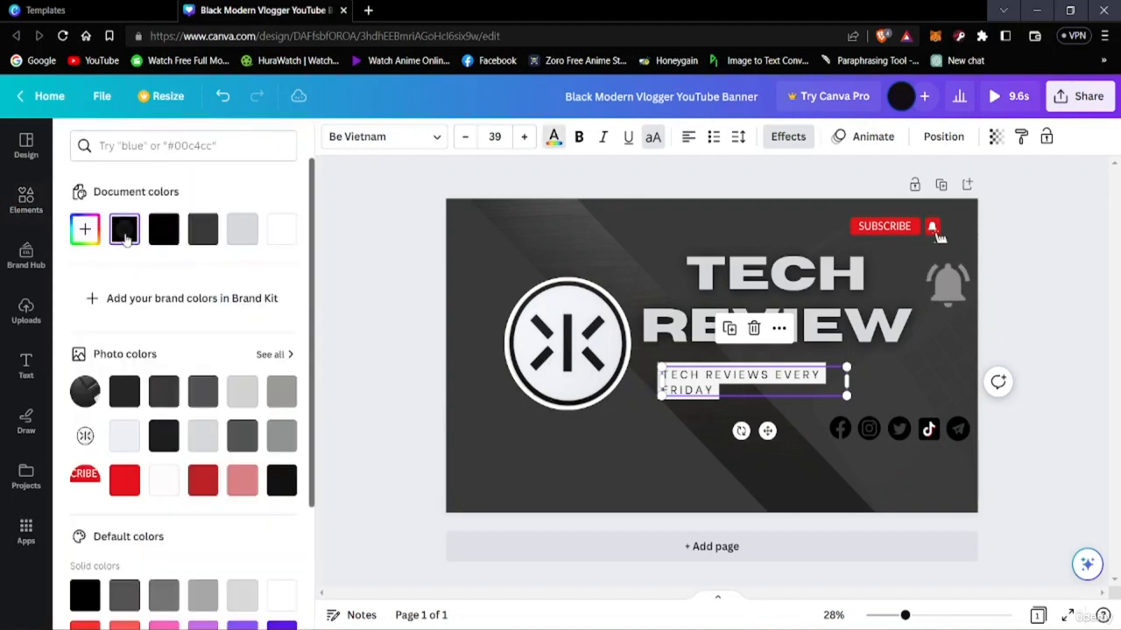
{"action": "left_click", "coordinate": [167, 233]}
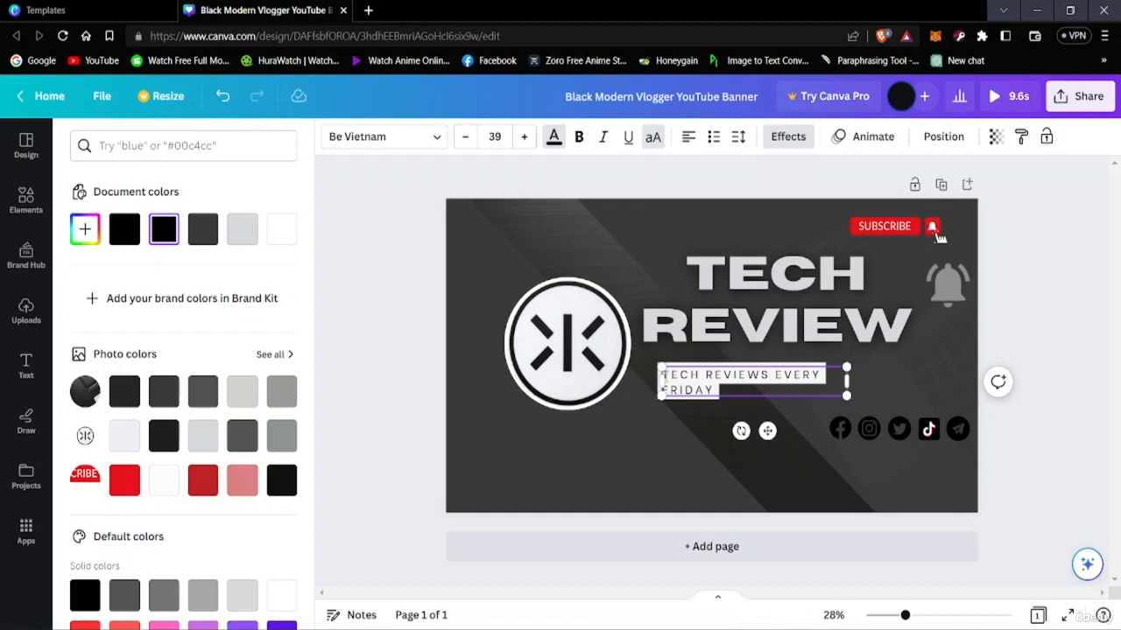
Change the font of the whole "TECH REVIEWS EVERY FRIDAY" tagline to Noto Serif.
{"action": "key", "text": "ctrl+a"}
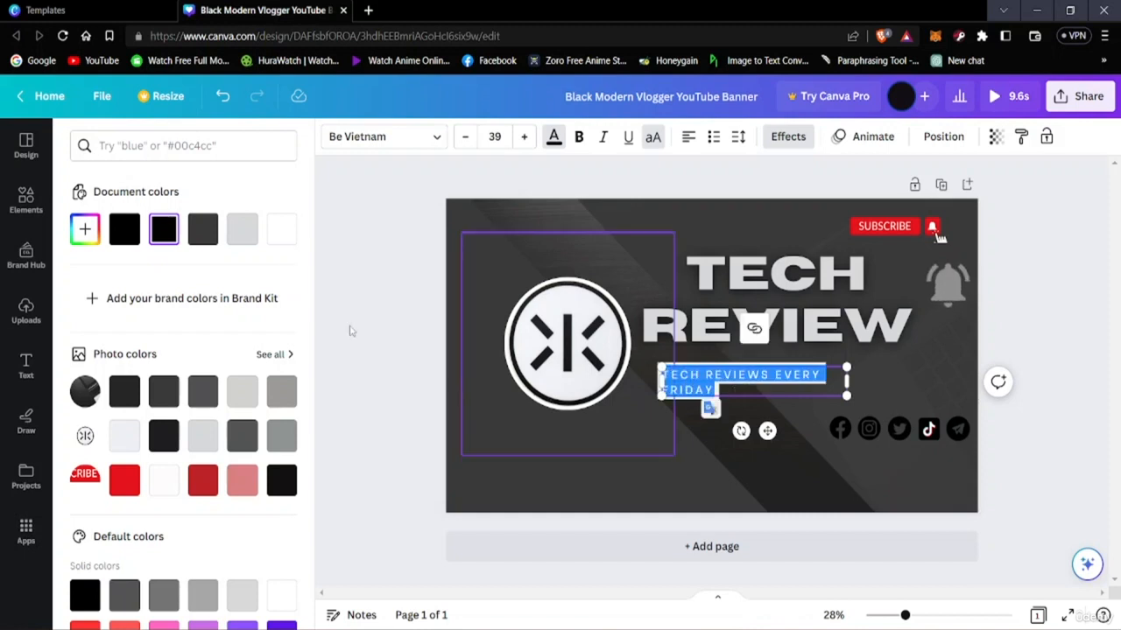
{"action": "left_click", "coordinate": [418, 138]}
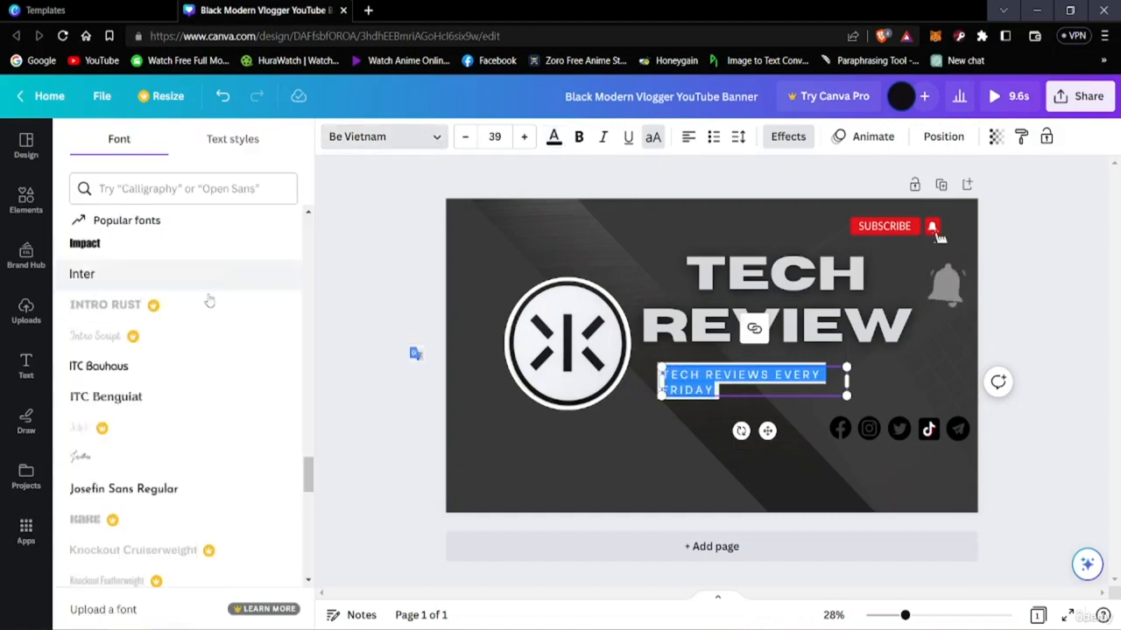
{"action": "scroll", "coordinate": [162, 368], "scroll_direction": "down", "scroll_amount": 10}
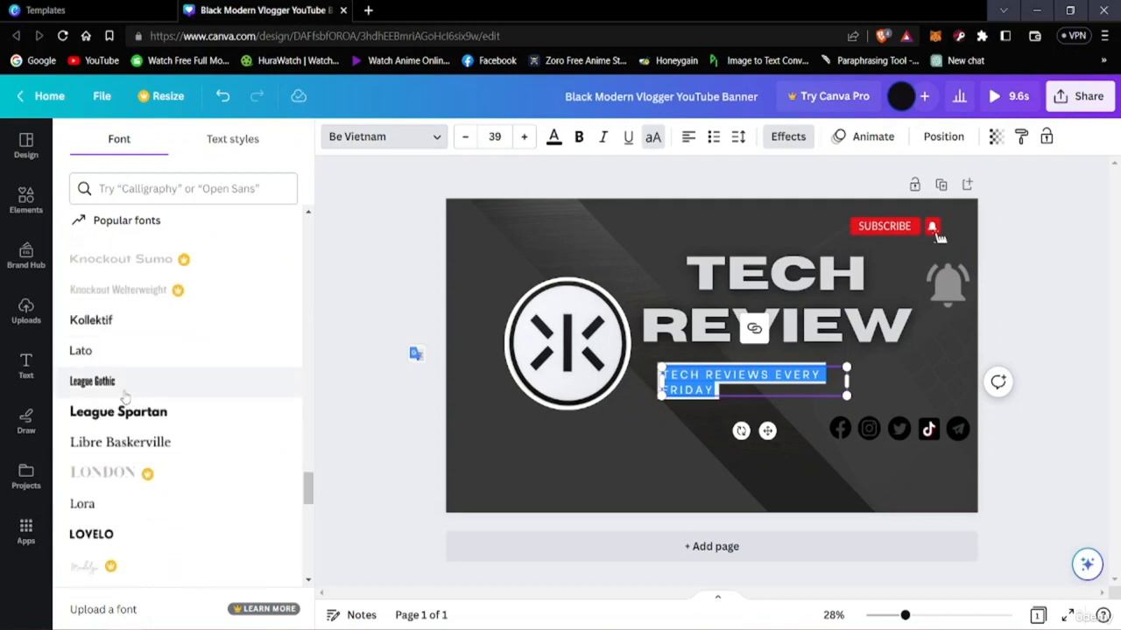
{"action": "scroll", "coordinate": [132, 401], "scroll_direction": "down", "scroll_amount": 4}
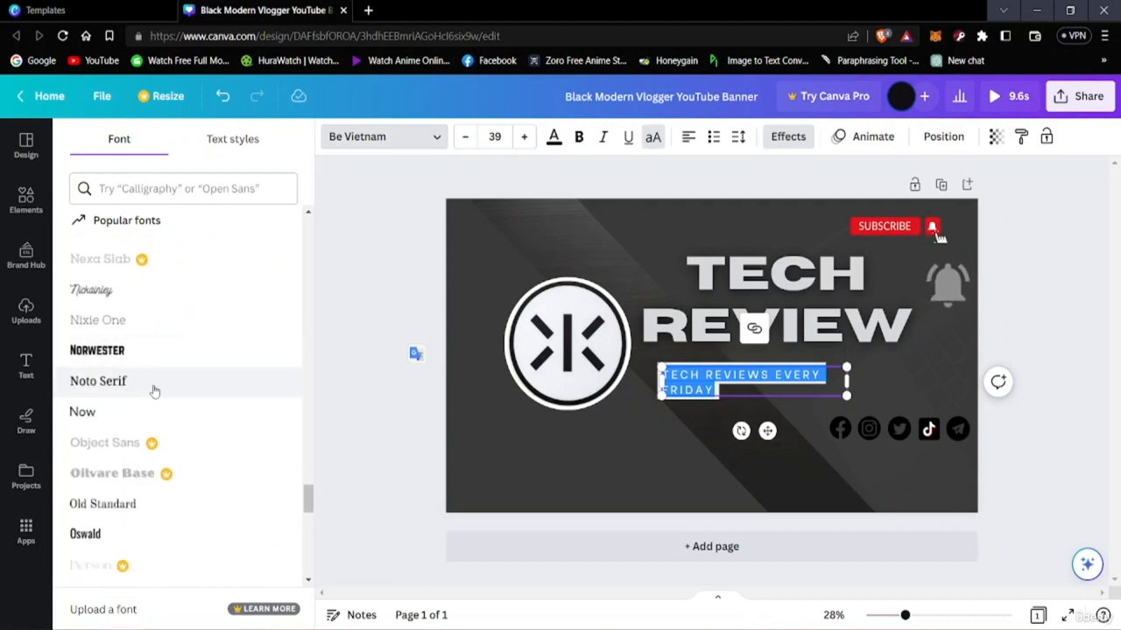
{"action": "left_click", "coordinate": [154, 391]}
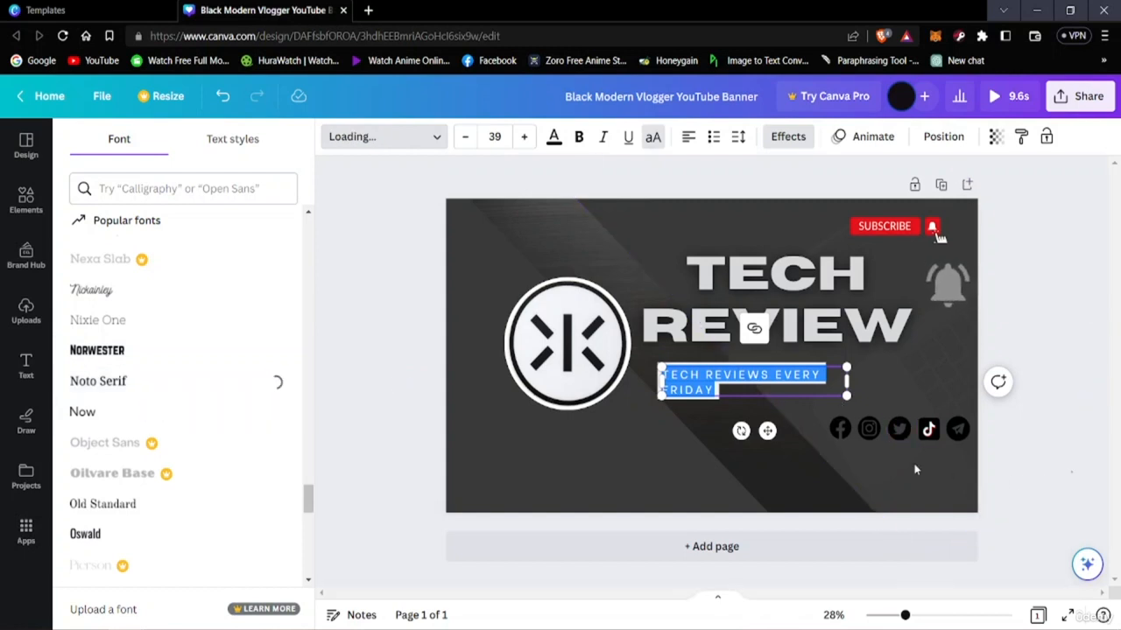
{"action": "left_click", "coordinate": [840, 591]}
{"action": "left_click", "coordinate": [391, 572]}
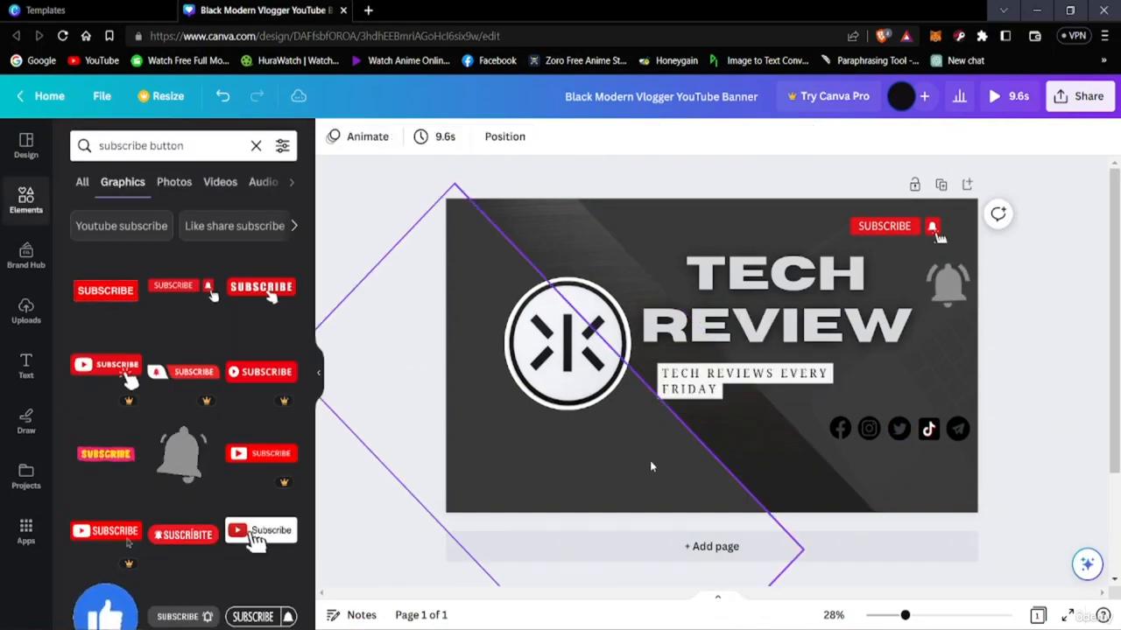
Set the tagline's font size to 41.
{"action": "left_click", "coordinate": [665, 378]}
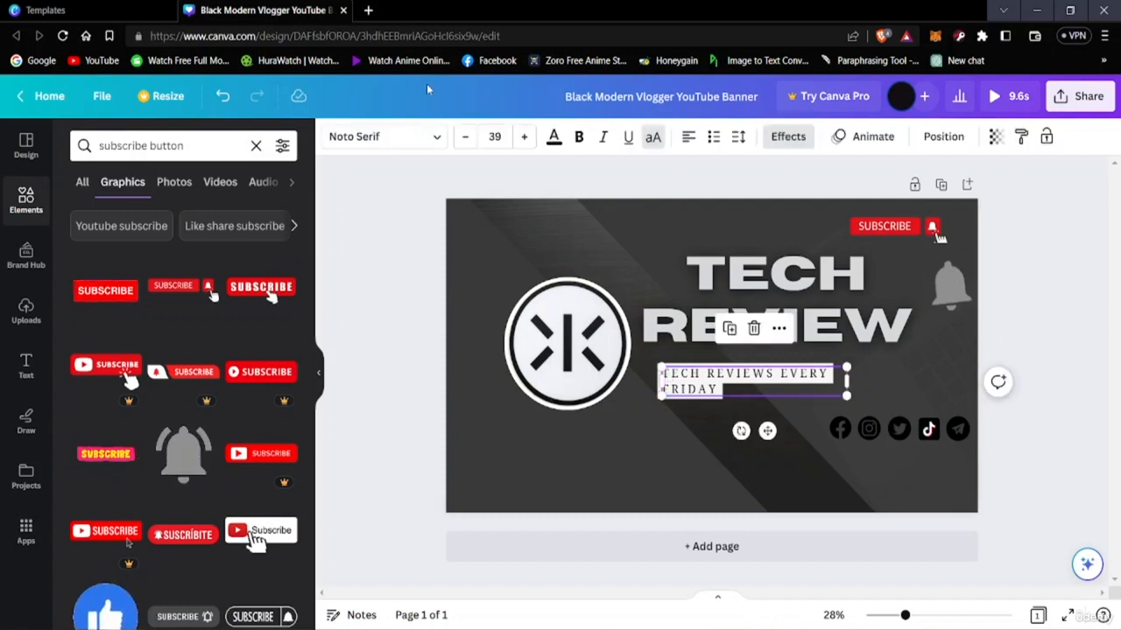
{"action": "left_click", "coordinate": [523, 140]}
{"action": "left_click", "coordinate": [523, 140]}
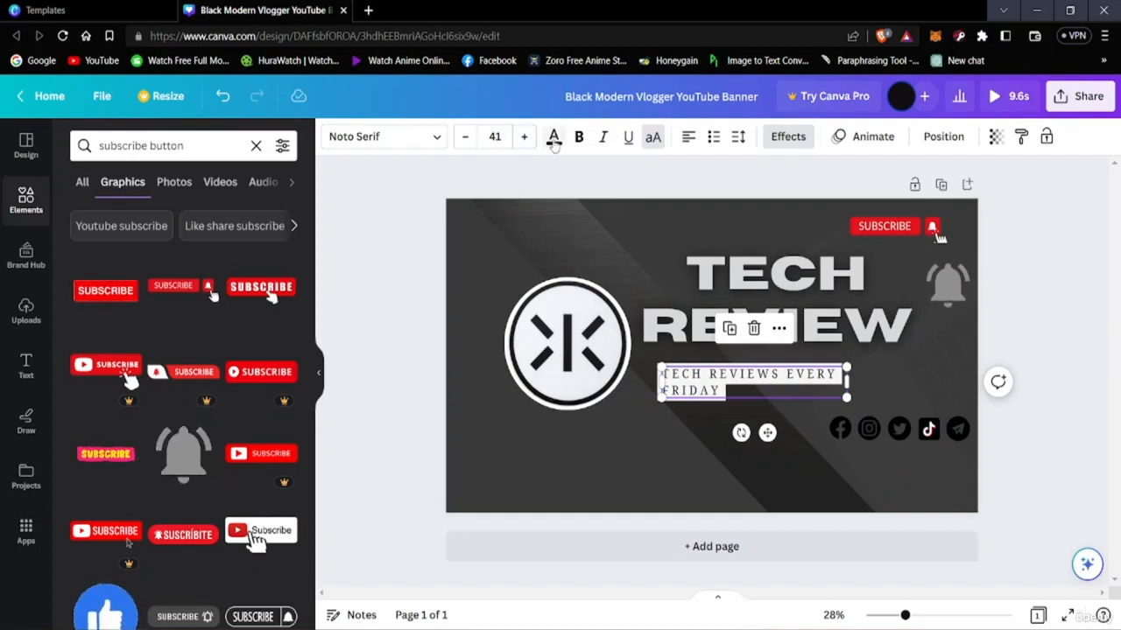
Try the document's black, dark gray and light gray and the background photo's two darkest shades on the tagline.
{"action": "left_click", "coordinate": [553, 140]}
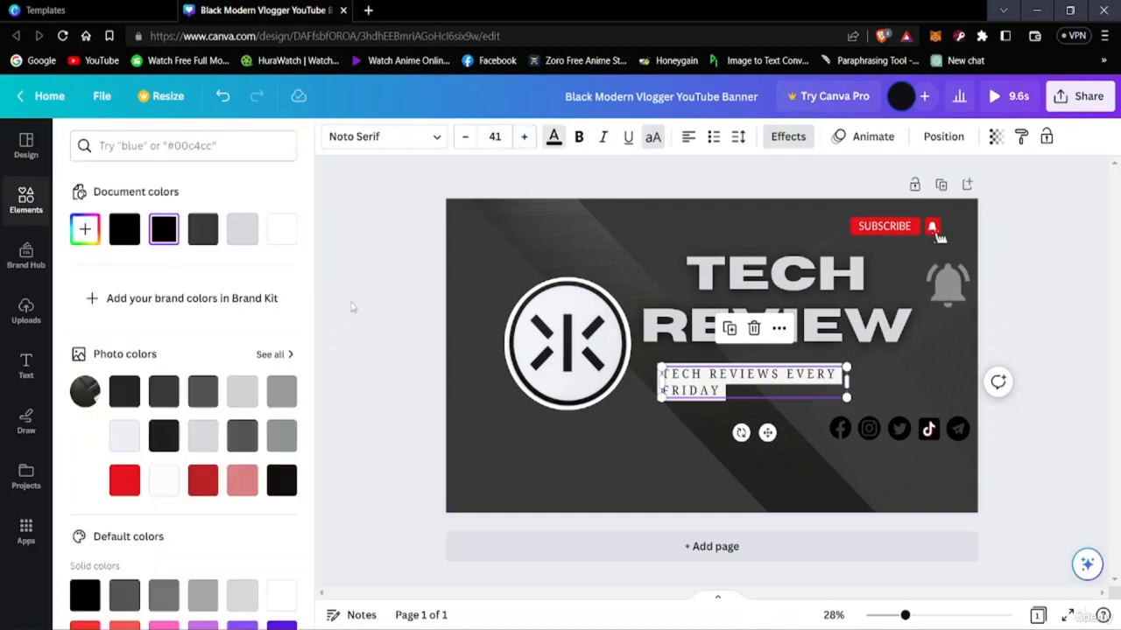
{"action": "left_click", "coordinate": [124, 238]}
{"action": "left_click", "coordinate": [204, 238]}
{"action": "left_click", "coordinate": [242, 235]}
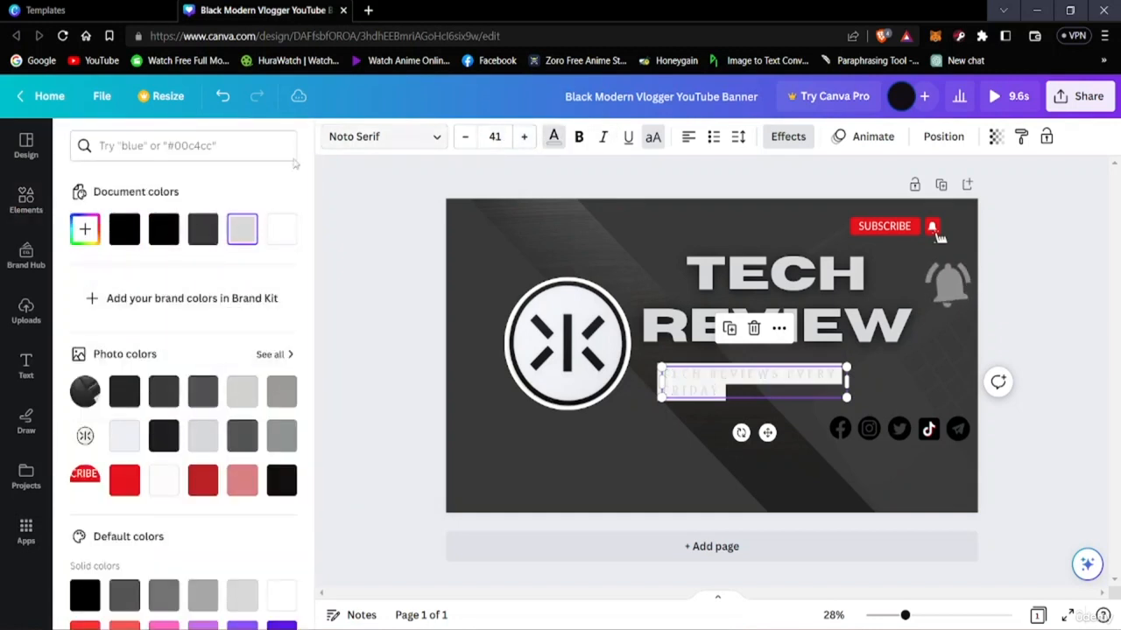
{"action": "left_click", "coordinate": [125, 230]}
{"action": "left_click", "coordinate": [124, 395]}
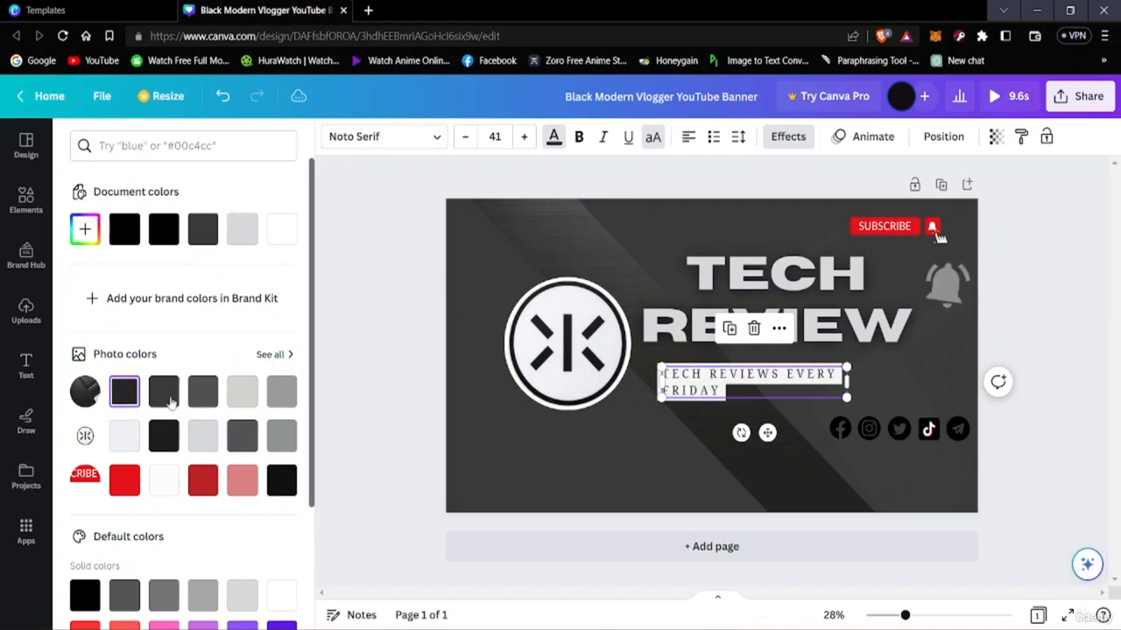
{"action": "left_click", "coordinate": [164, 392]}
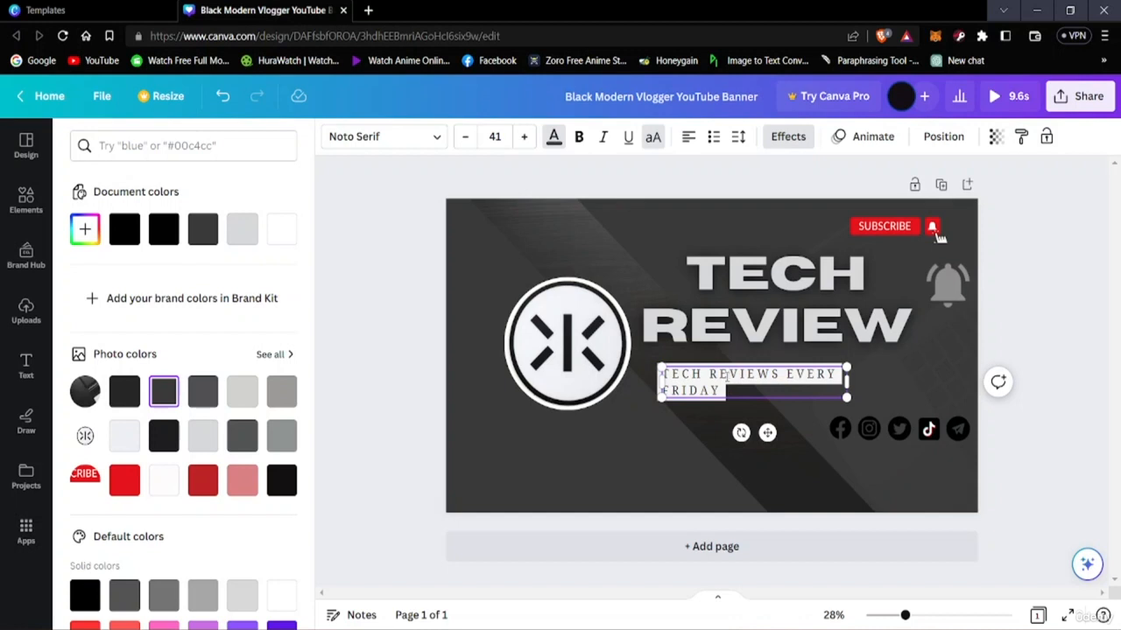
Select all of the tagline's text and try the dark gray and the logo's light and medium gray shades on it.
{"action": "right_click", "coordinate": [725, 376]}
{"action": "key", "text": "Escape"}
{"action": "key", "text": "ctrl+a"}
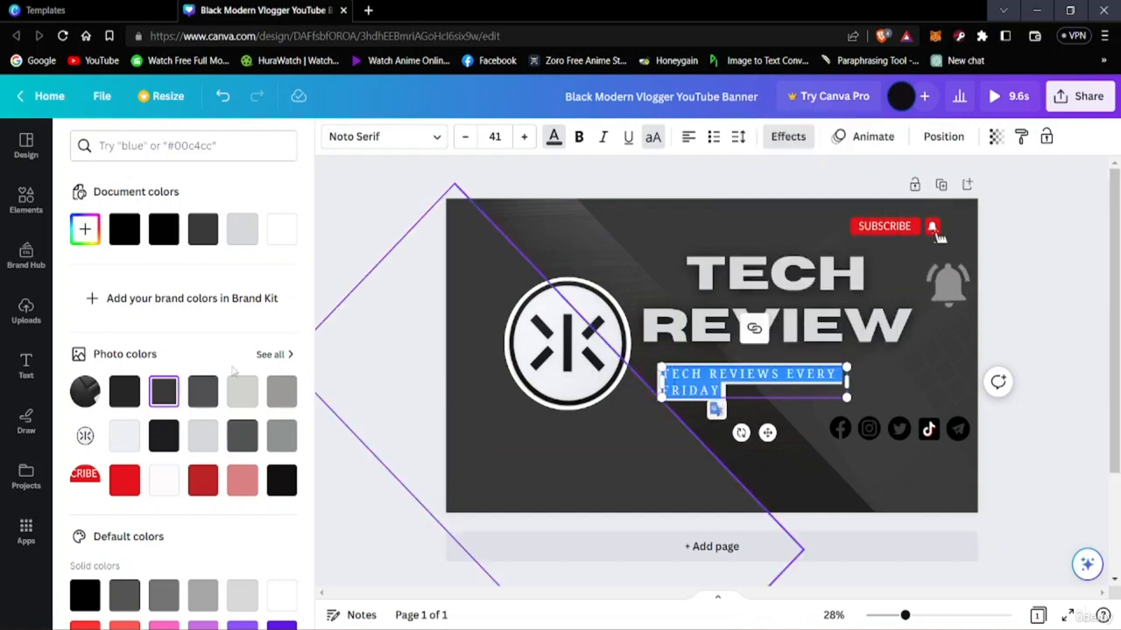
{"action": "left_click", "coordinate": [206, 396]}
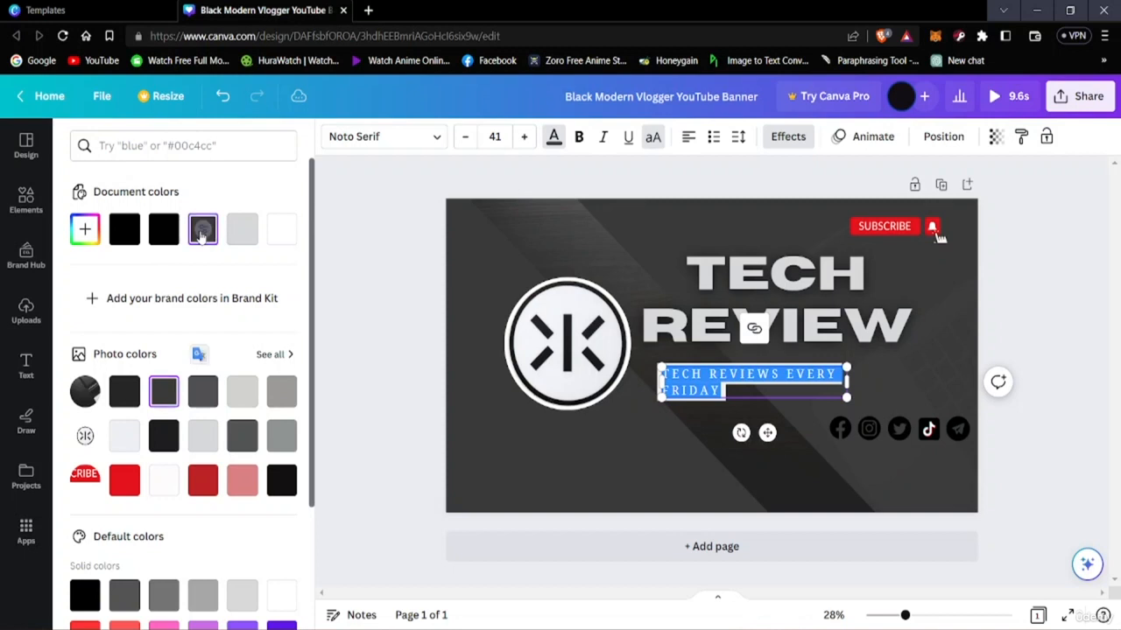
{"action": "left_click", "coordinate": [211, 433]}
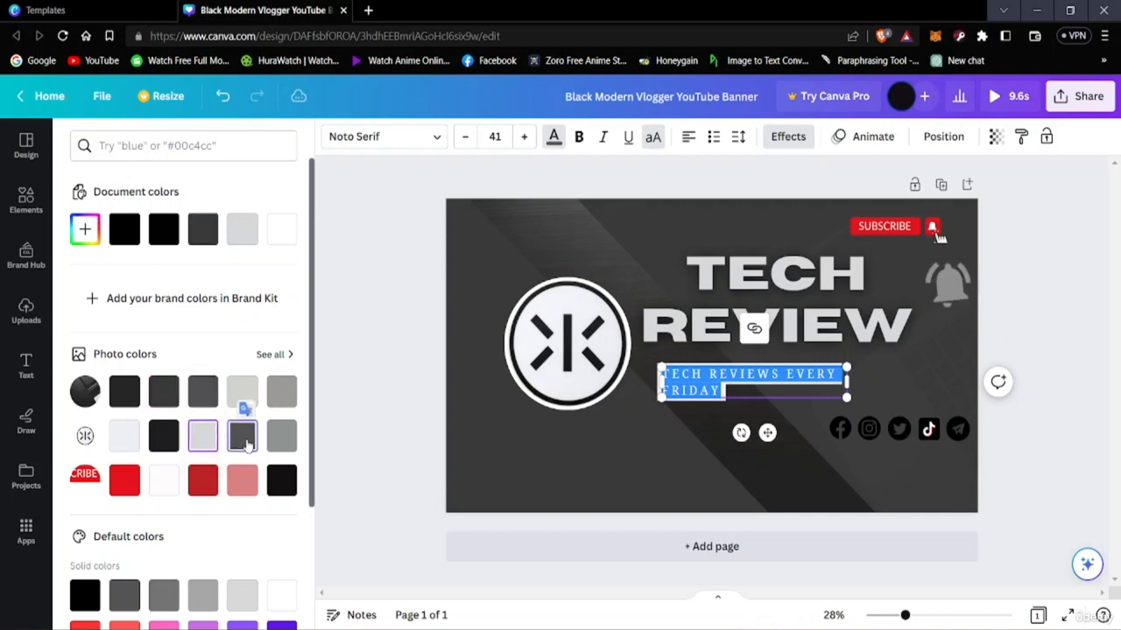
{"action": "left_click", "coordinate": [280, 438]}
Try the default light gray on the "TECH REVIEWS EVERY FRIDAY" tagline and deselect it to view the look.
{"action": "scroll", "coordinate": [218, 517], "scroll_direction": "down", "scroll_amount": 3}
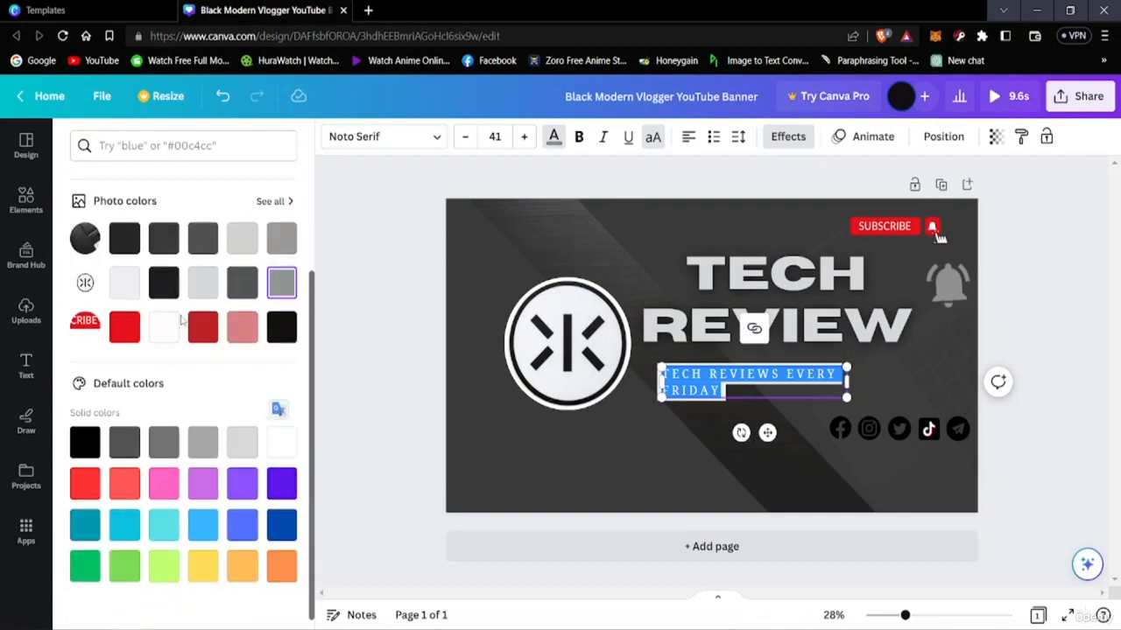
{"action": "scroll", "coordinate": [158, 350], "scroll_direction": "down", "scroll_amount": 1}
{"action": "left_click", "coordinate": [241, 428]}
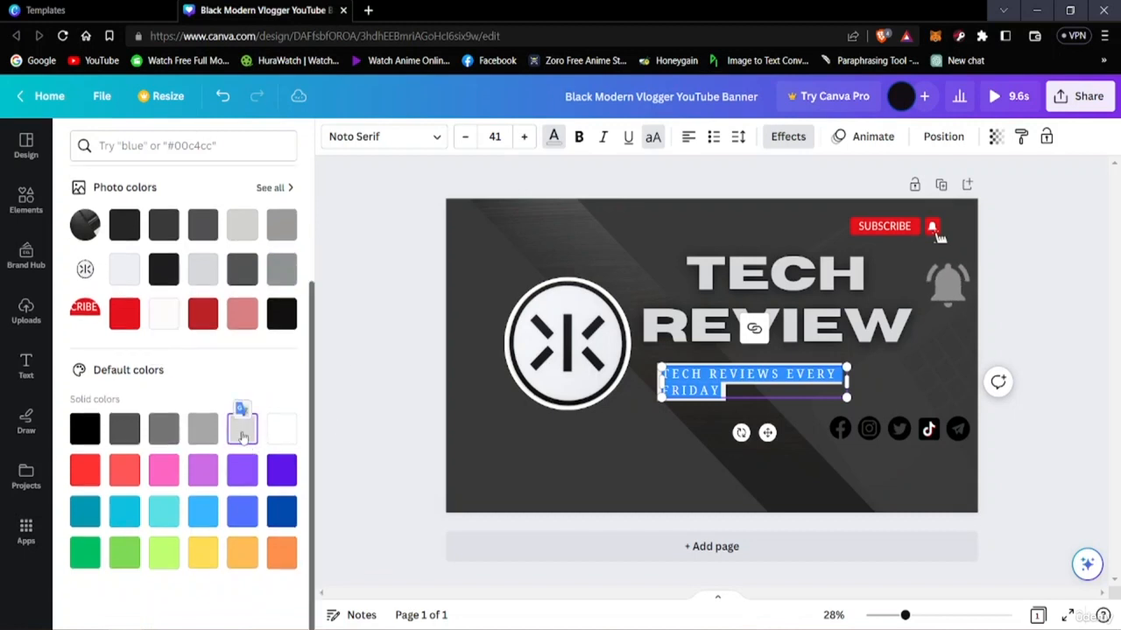
{"action": "left_click", "coordinate": [1056, 501]}
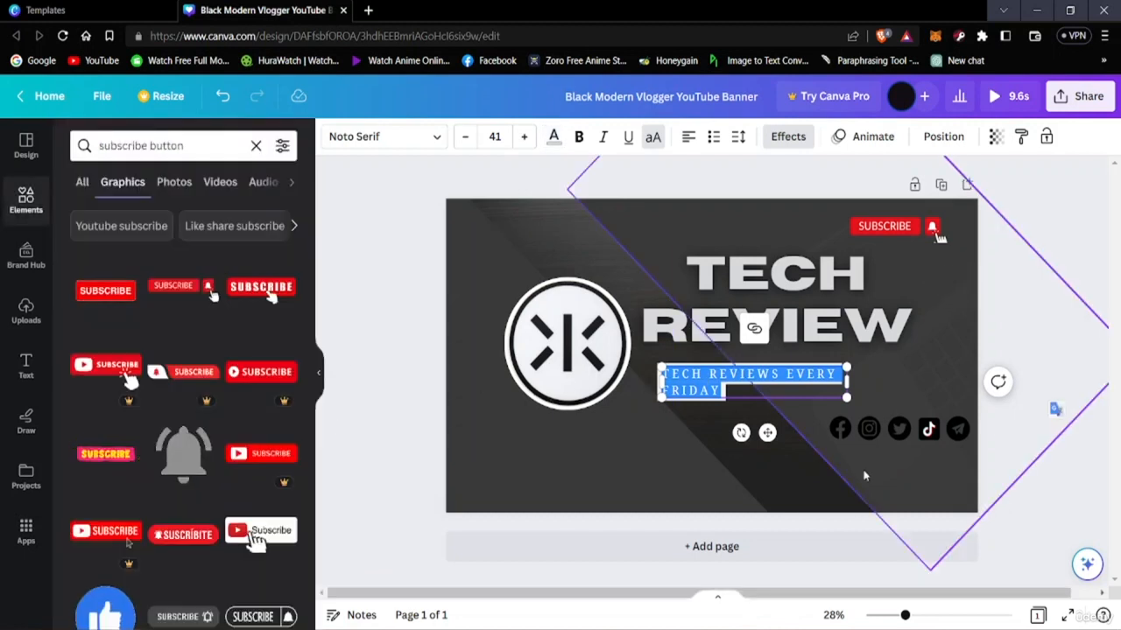
{"action": "left_click", "coordinate": [562, 571]}
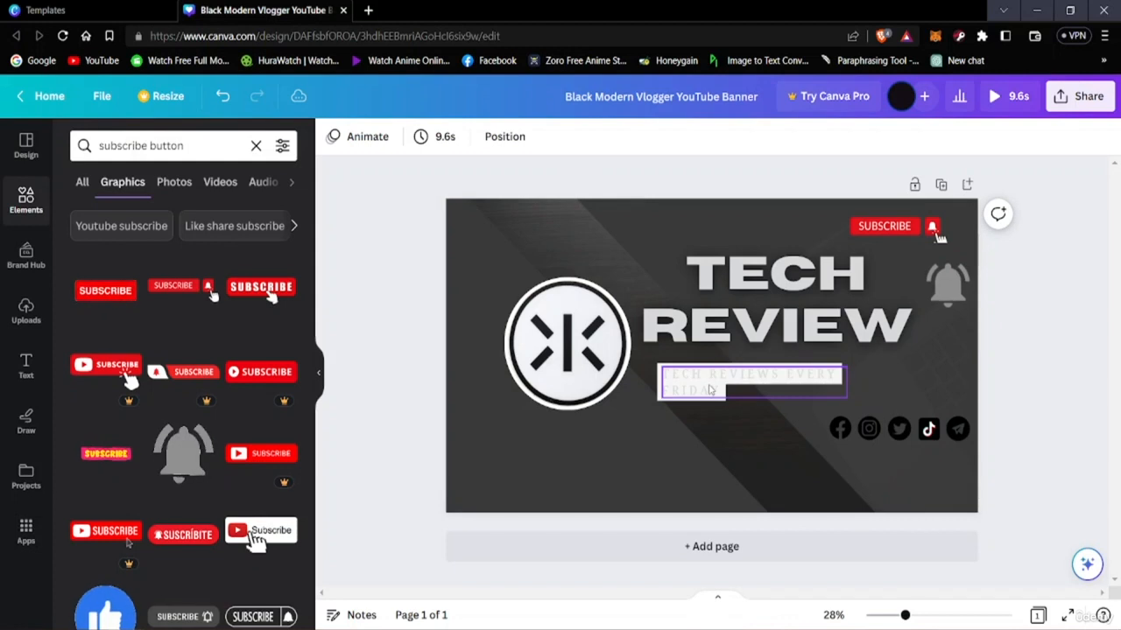
Try the document's black and the background photo's light and dark gray shades on the tagline text.
{"action": "left_click", "coordinate": [662, 390]}
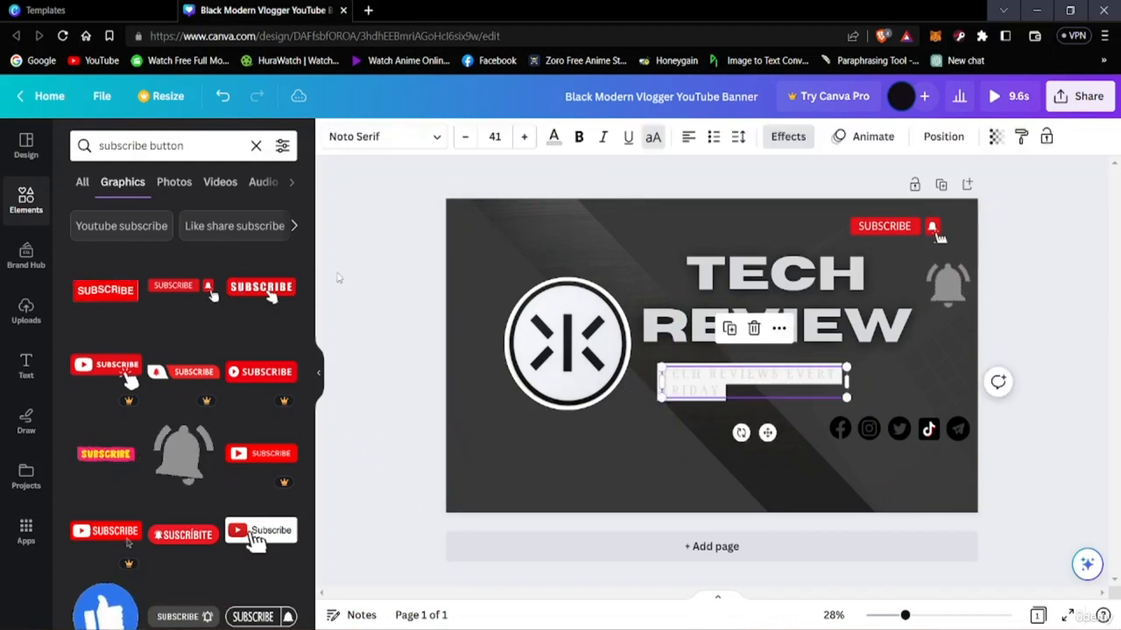
{"action": "left_click", "coordinate": [553, 138]}
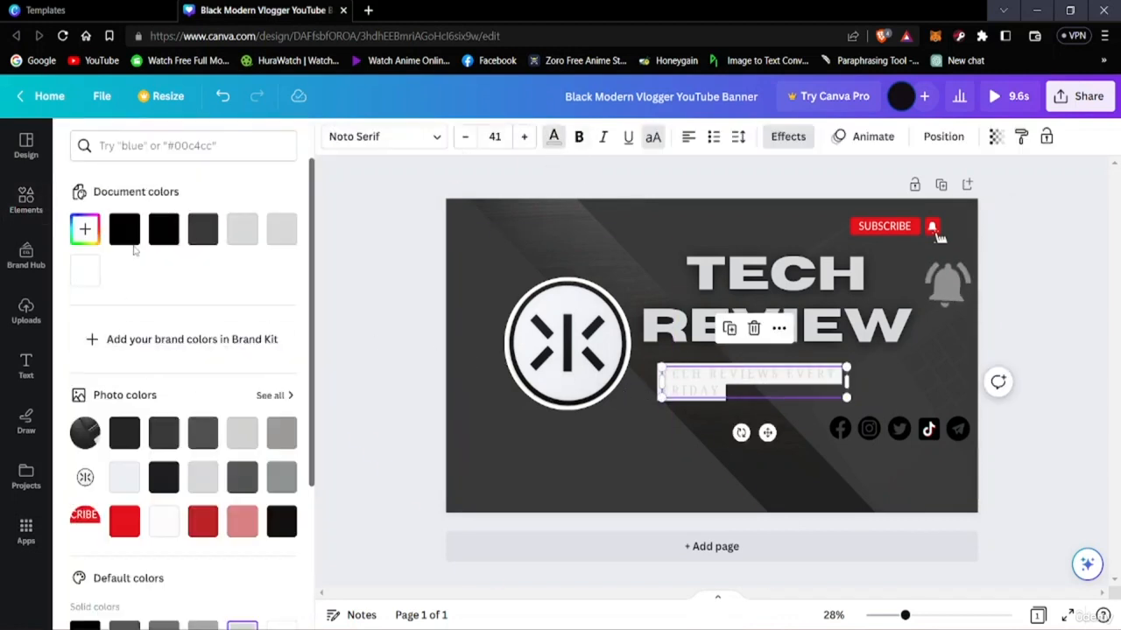
{"action": "left_click", "coordinate": [116, 232]}
{"action": "left_click", "coordinate": [158, 232]}
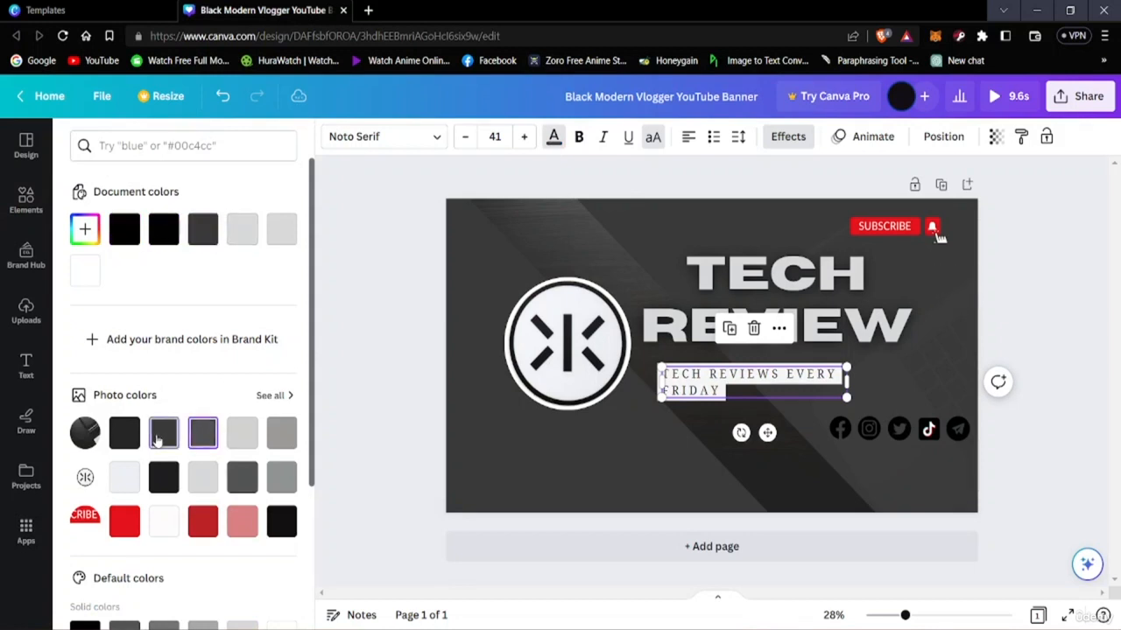
{"action": "left_click", "coordinate": [240, 438]}
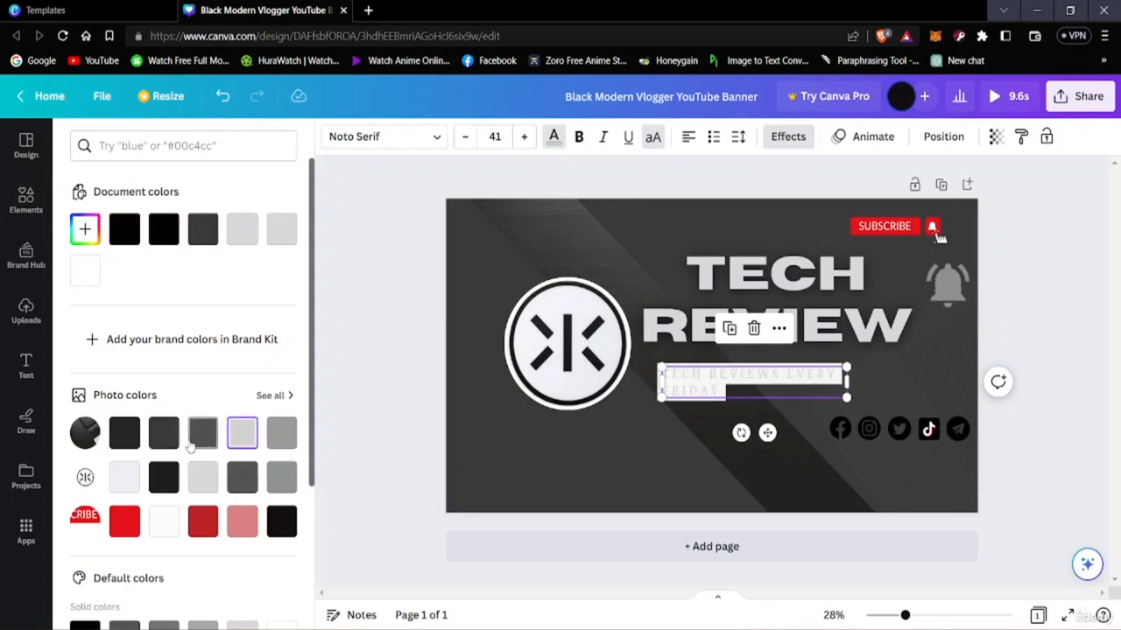
{"action": "left_click", "coordinate": [199, 436]}
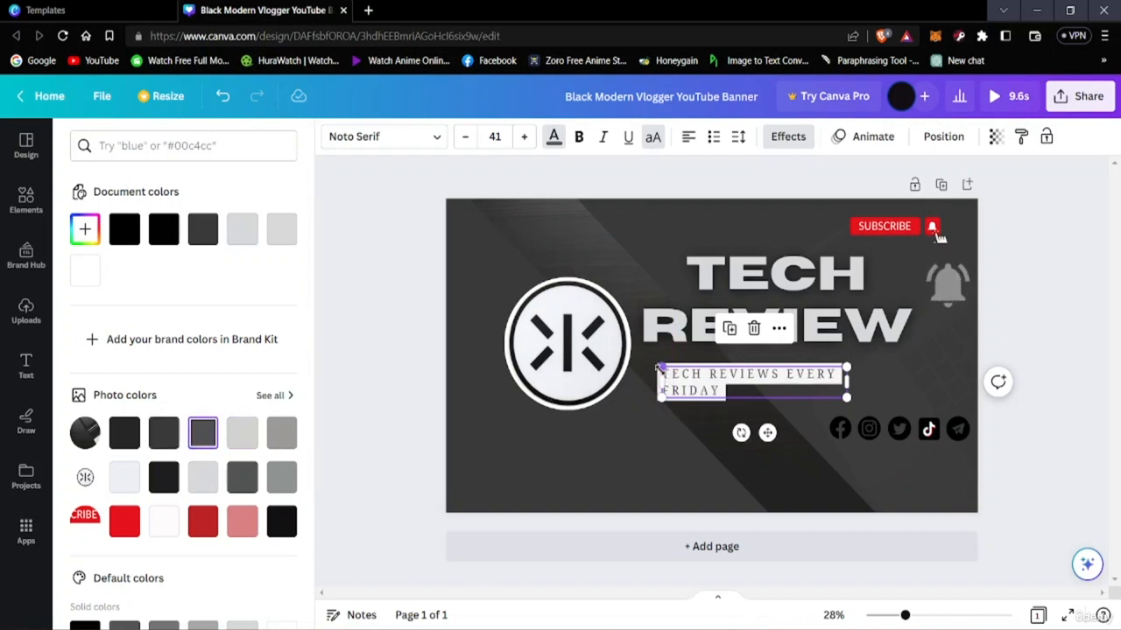
Move the tagline slightly left and down beneath the title and set its font to Shrikhand.
{"action": "left_click_drag", "start_coordinate": [667, 378], "coordinate": [694, 388]}
{"action": "double_click", "coordinate": [689, 378]}
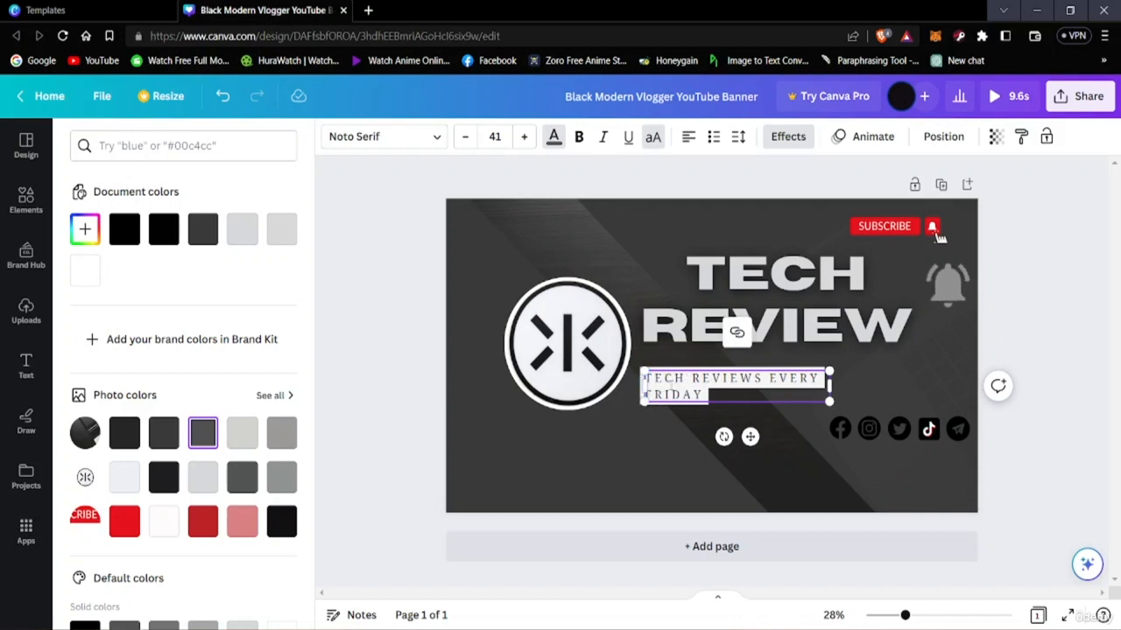
{"action": "key", "text": "ctrl+a"}
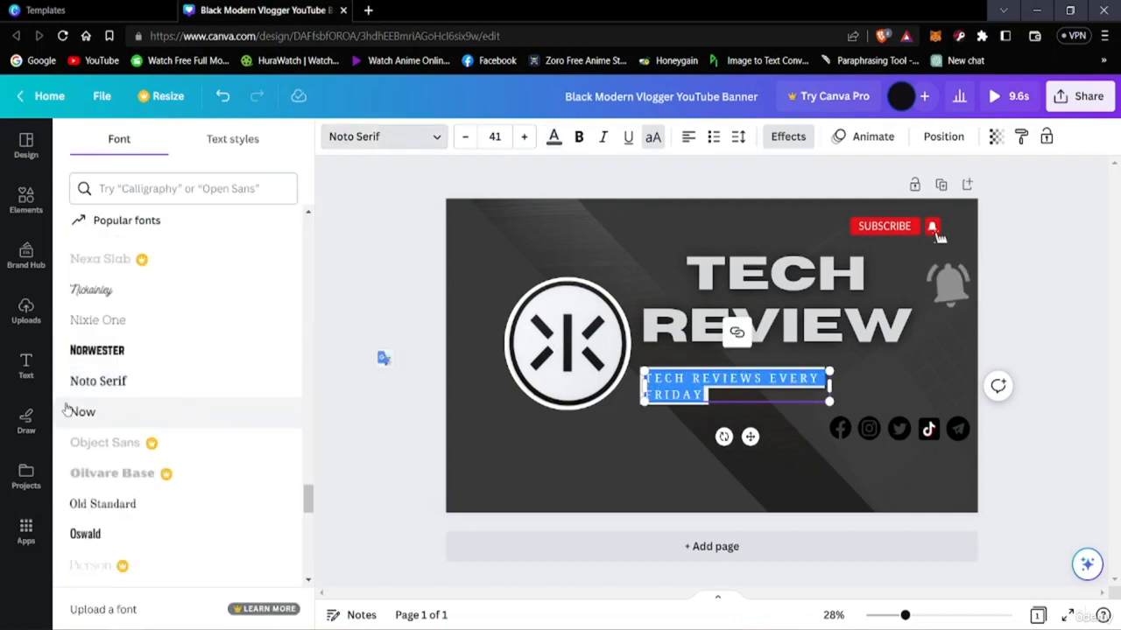
{"action": "scroll", "coordinate": [131, 405], "scroll_direction": "down", "scroll_amount": 6}
{"action": "scroll", "coordinate": [131, 406], "scroll_direction": "down", "scroll_amount": 10}
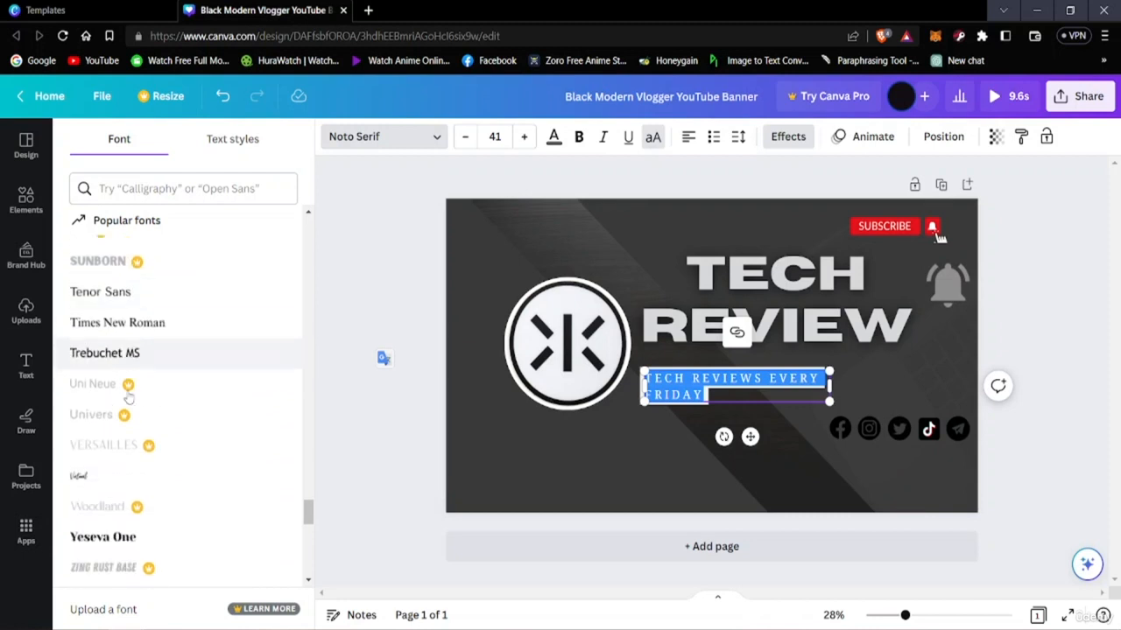
{"action": "scroll", "coordinate": [123, 413], "scroll_direction": "up", "scroll_amount": 5}
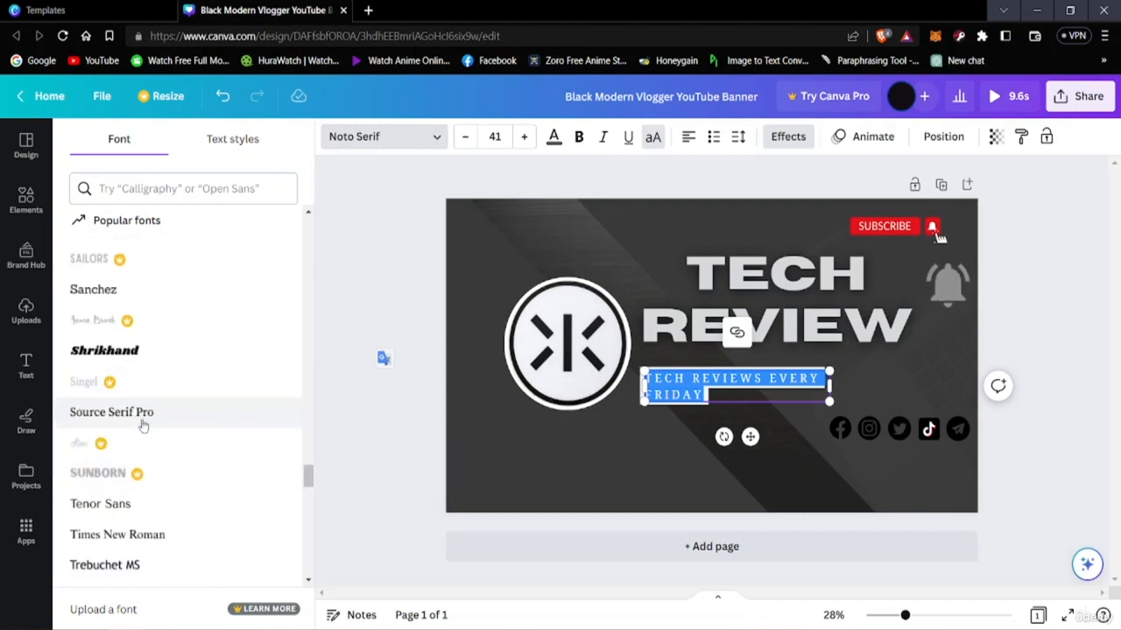
{"action": "left_click", "coordinate": [125, 352]}
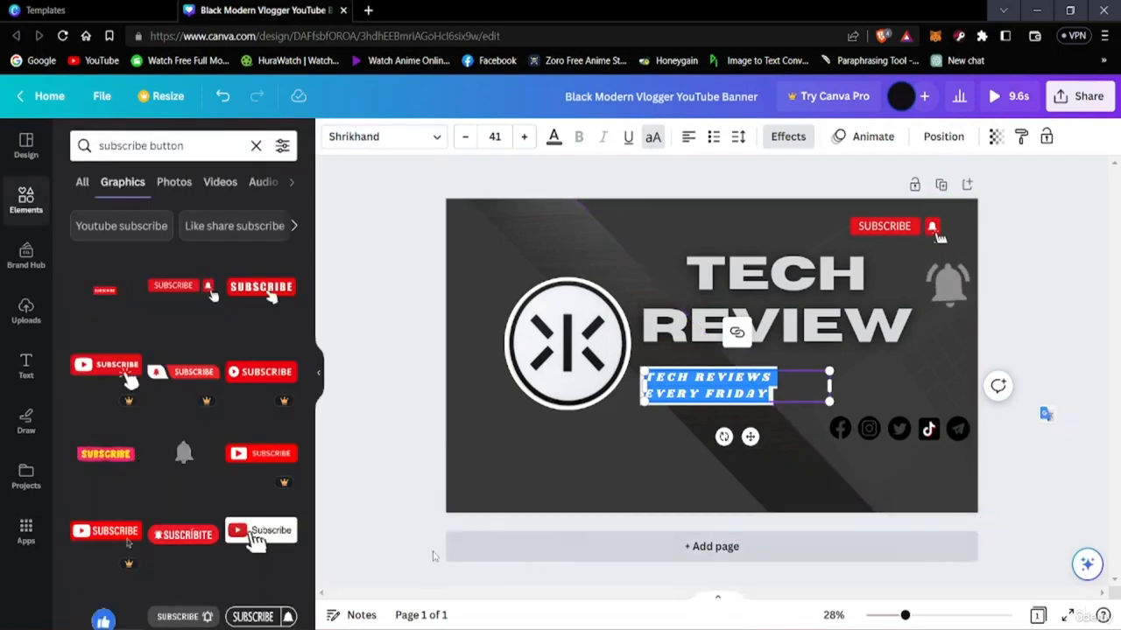
{"action": "left_click", "coordinate": [430, 554]}
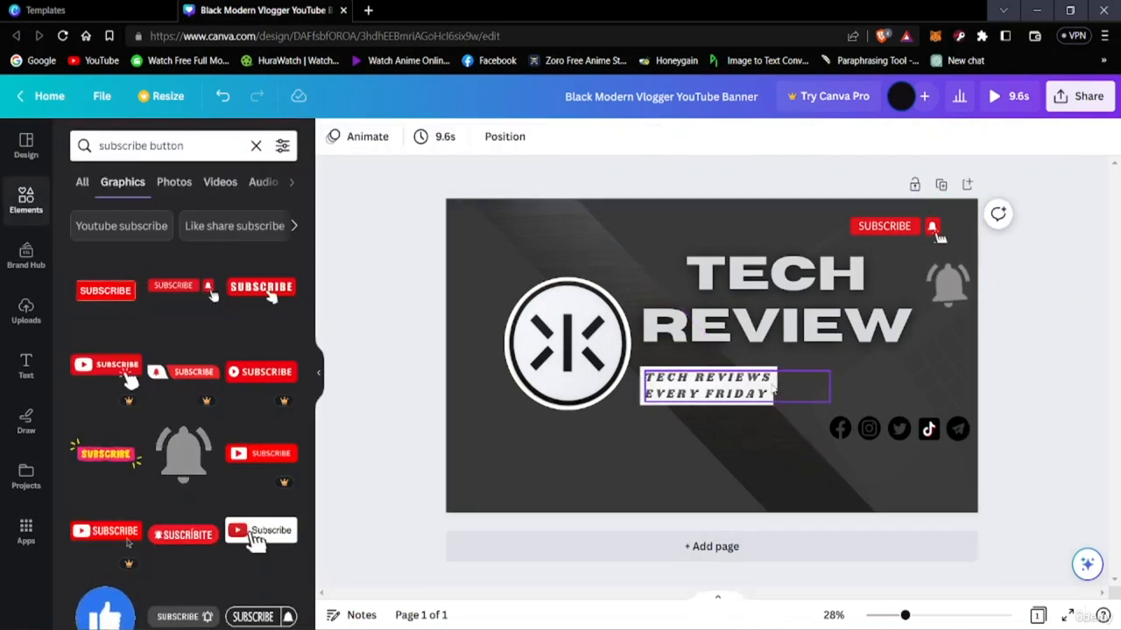
Widen the tagline's text box to about 1,369 so the text fits on one line.
{"action": "left_click", "coordinate": [827, 385]}
{"action": "left_click_drag", "start_coordinate": [830, 386], "coordinate": [926, 374]}
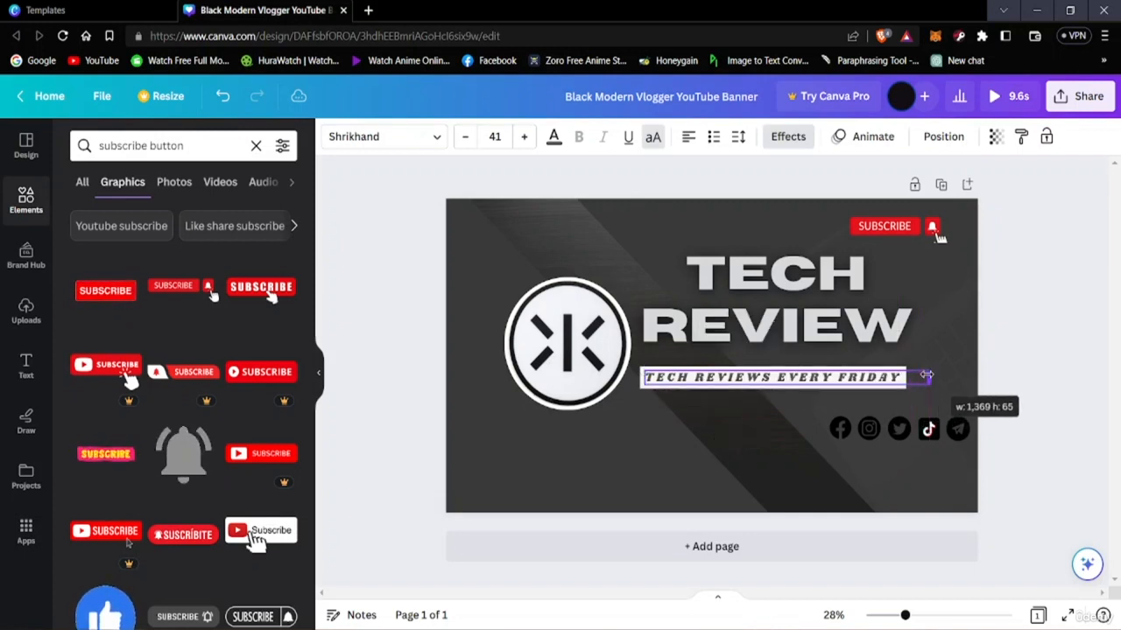
{"action": "left_click", "coordinate": [774, 366]}
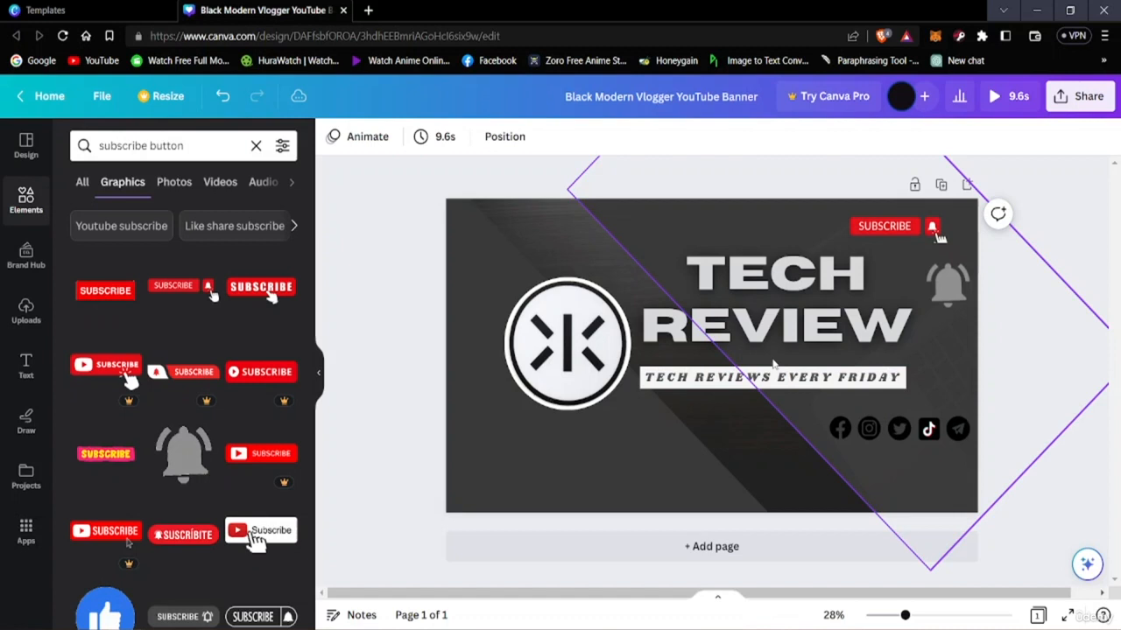
Select all of the tagline's text, color it with the document's black and deselect it to view the look.
{"action": "left_click", "coordinate": [686, 382]}
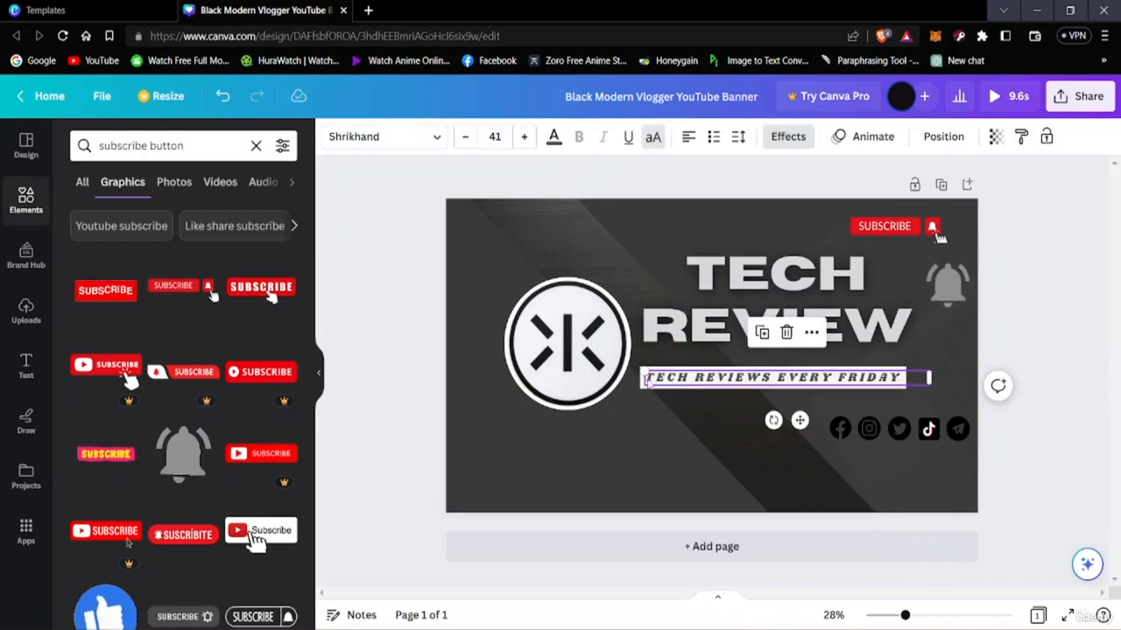
{"action": "left_click", "coordinate": [687, 382]}
{"action": "left_click_drag", "start_coordinate": [708, 385], "coordinate": [904, 379]}
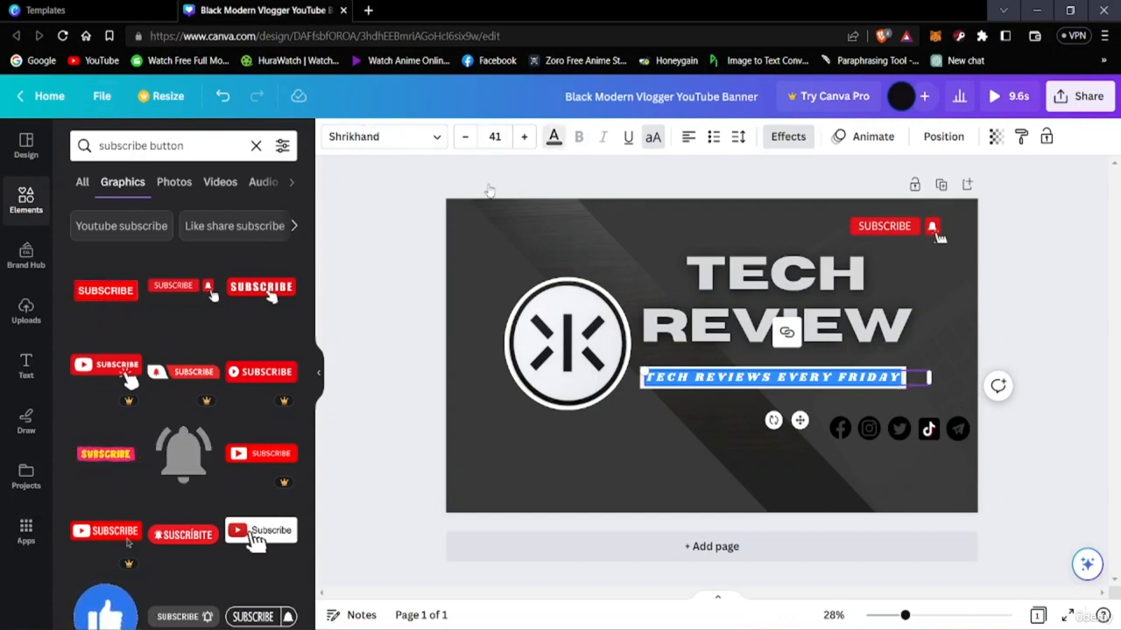
{"action": "left_click", "coordinate": [554, 138]}
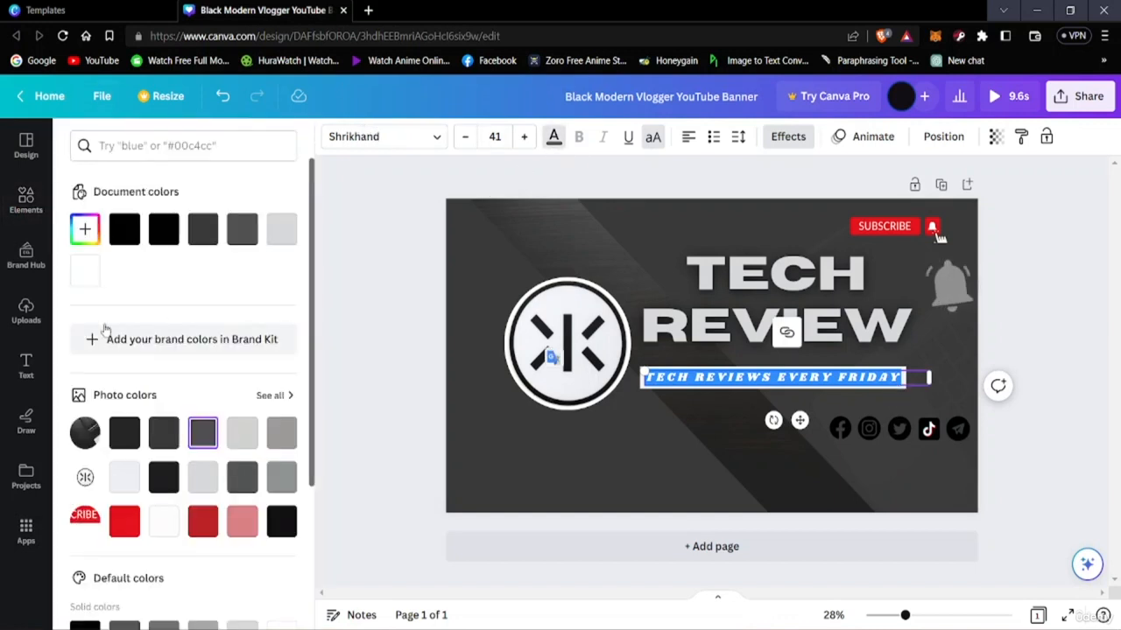
{"action": "left_click", "coordinate": [164, 229]}
{"action": "left_click", "coordinate": [1062, 474]}
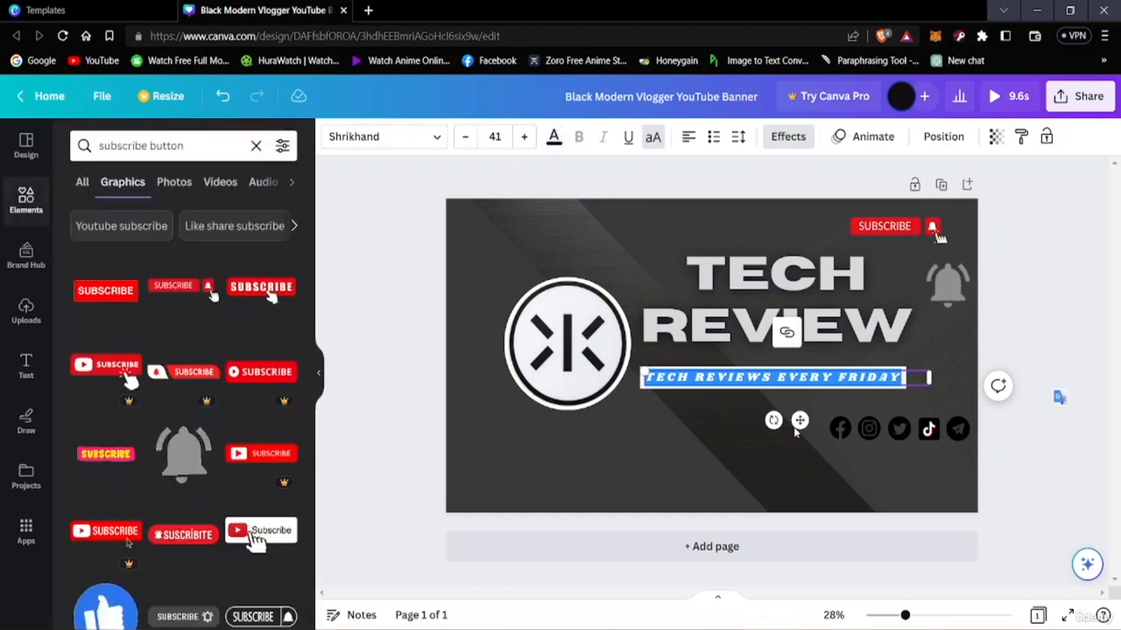
{"action": "left_click", "coordinate": [415, 539]}
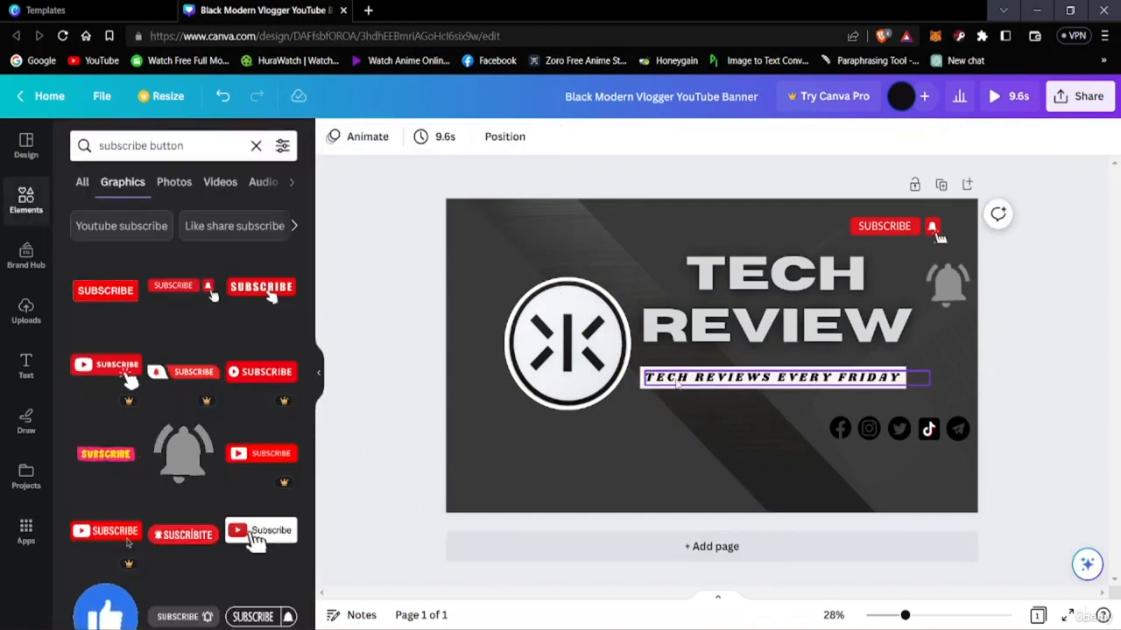
Try the document's and background photo's dark grays on the tagline, and settle on the subscribe graphic's near-black.
{"action": "left_click", "coordinate": [692, 381]}
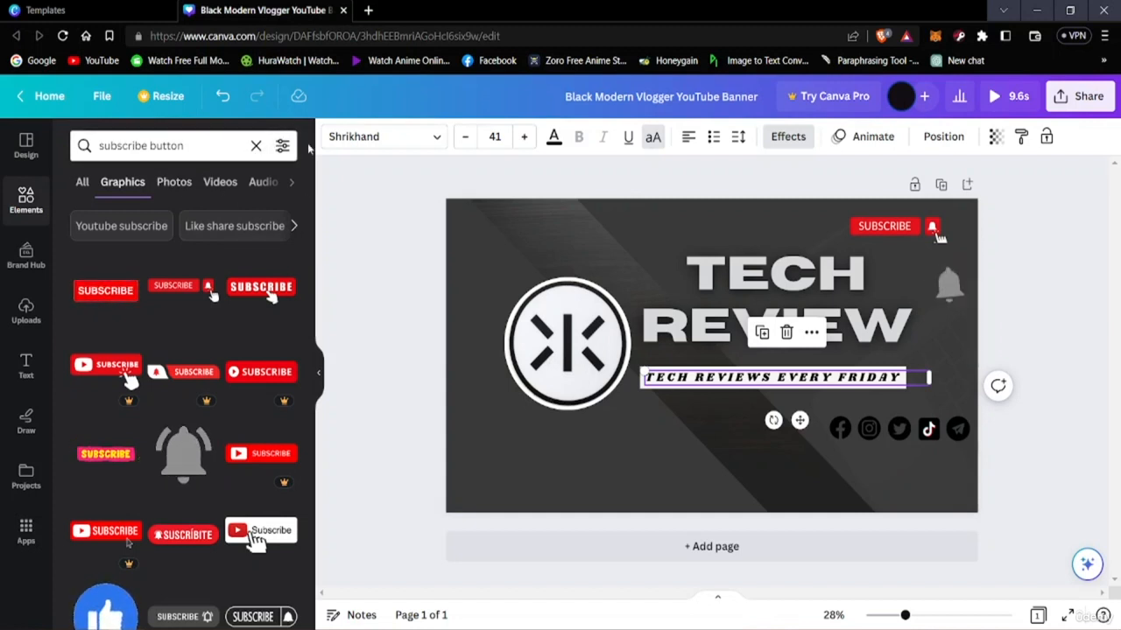
{"action": "left_click", "coordinate": [554, 137]}
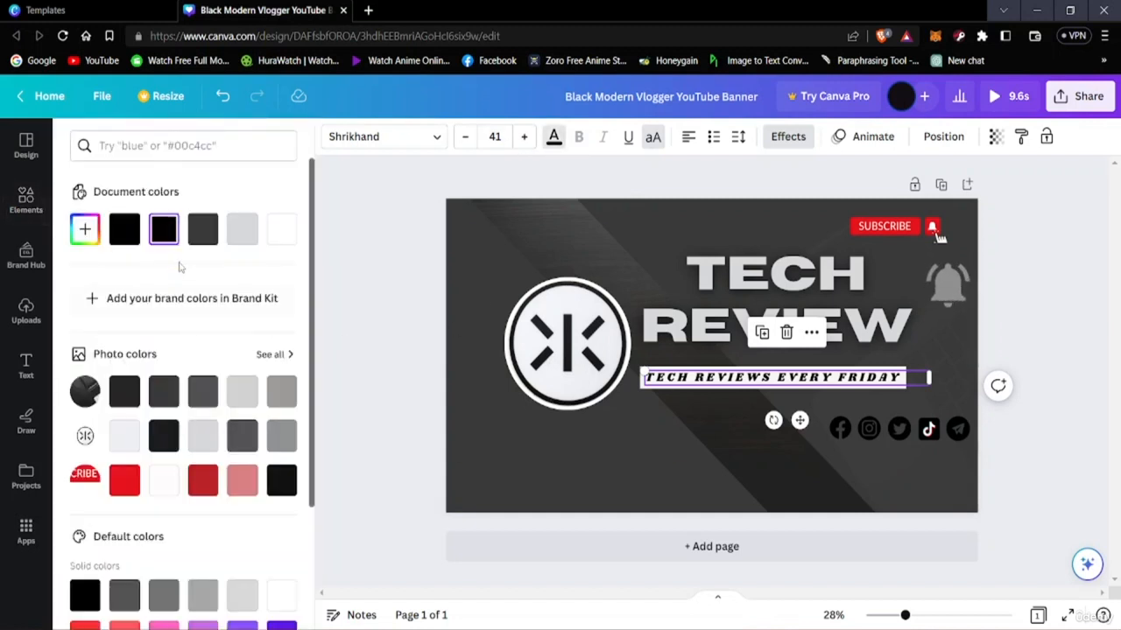
{"action": "left_click", "coordinate": [202, 228]}
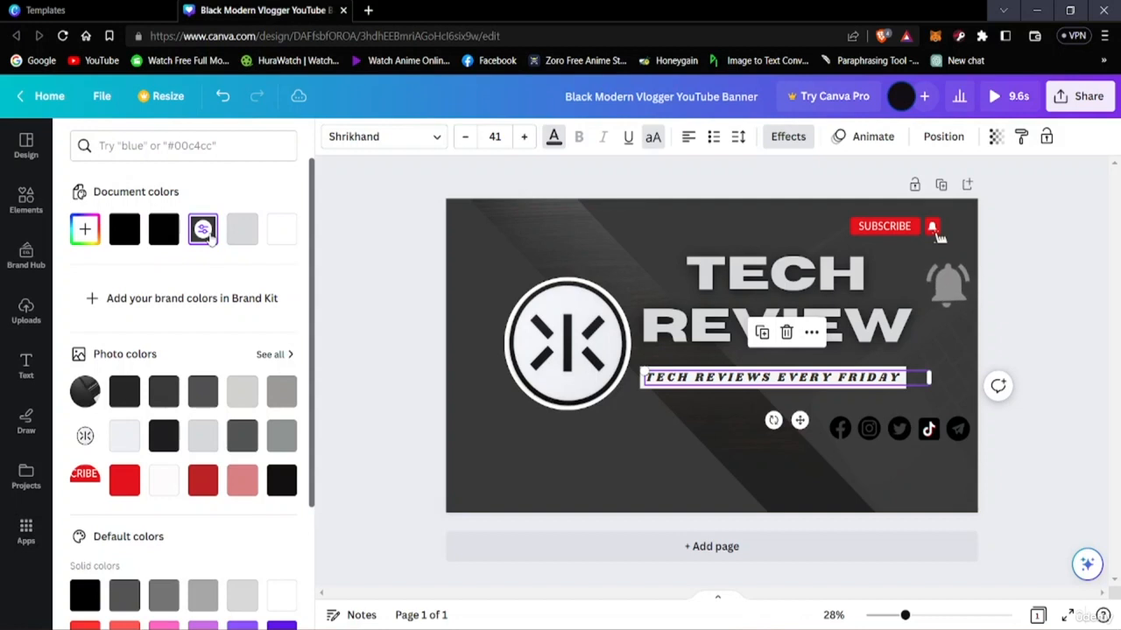
{"action": "left_click", "coordinate": [203, 391]}
{"action": "left_click", "coordinate": [123, 388]}
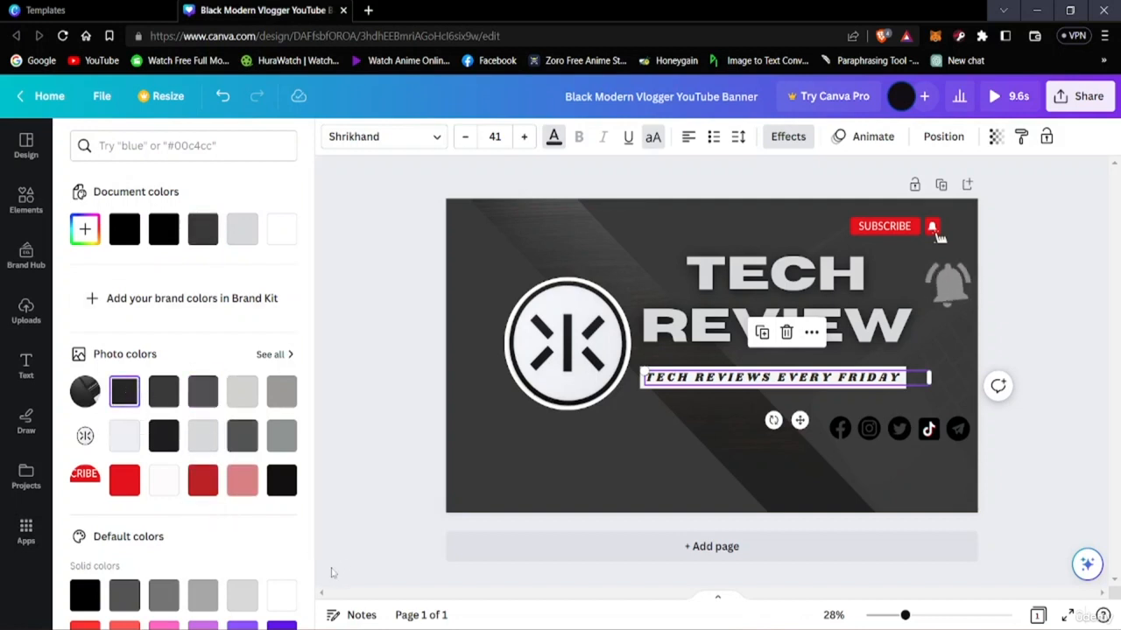
{"action": "left_click", "coordinate": [281, 483]}
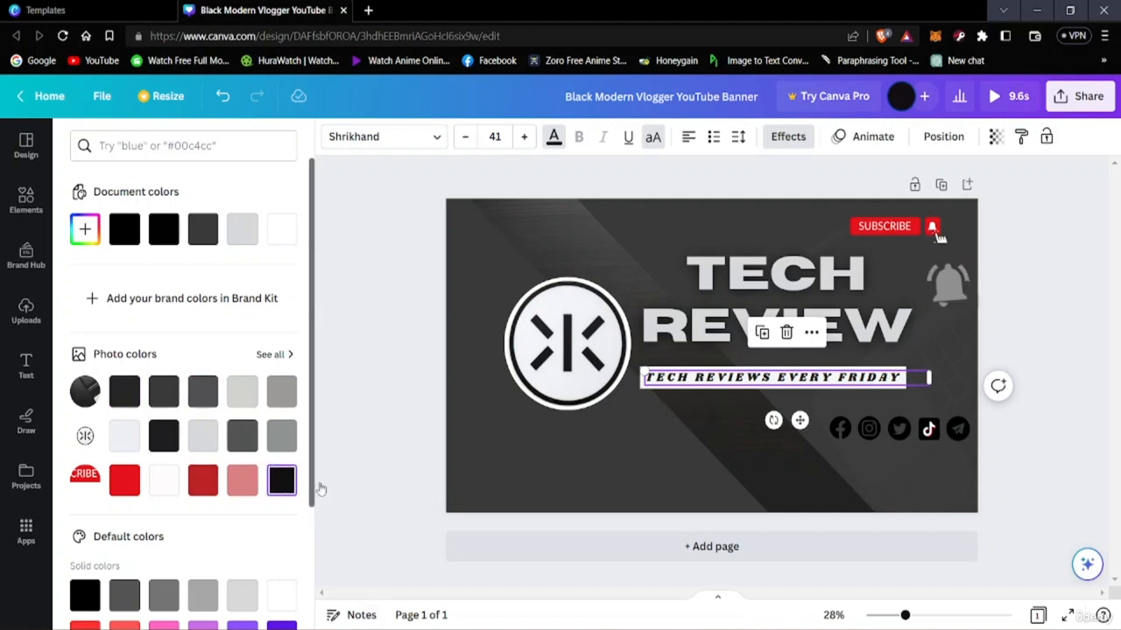
{"action": "left_click", "coordinate": [1065, 479]}
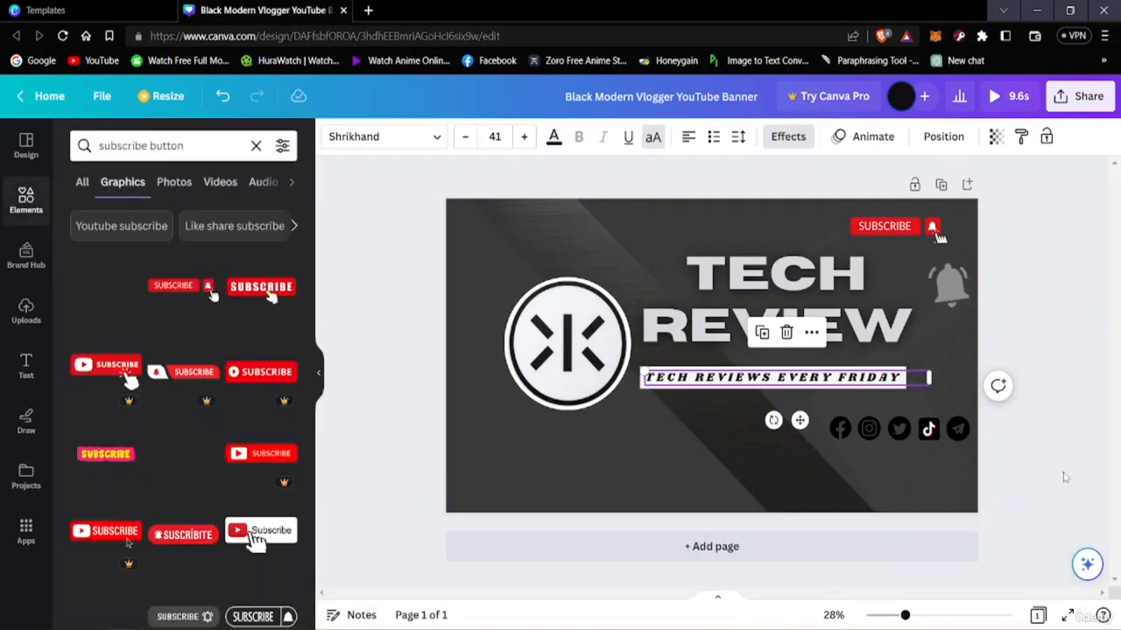
{"action": "left_click", "coordinate": [1054, 479]}
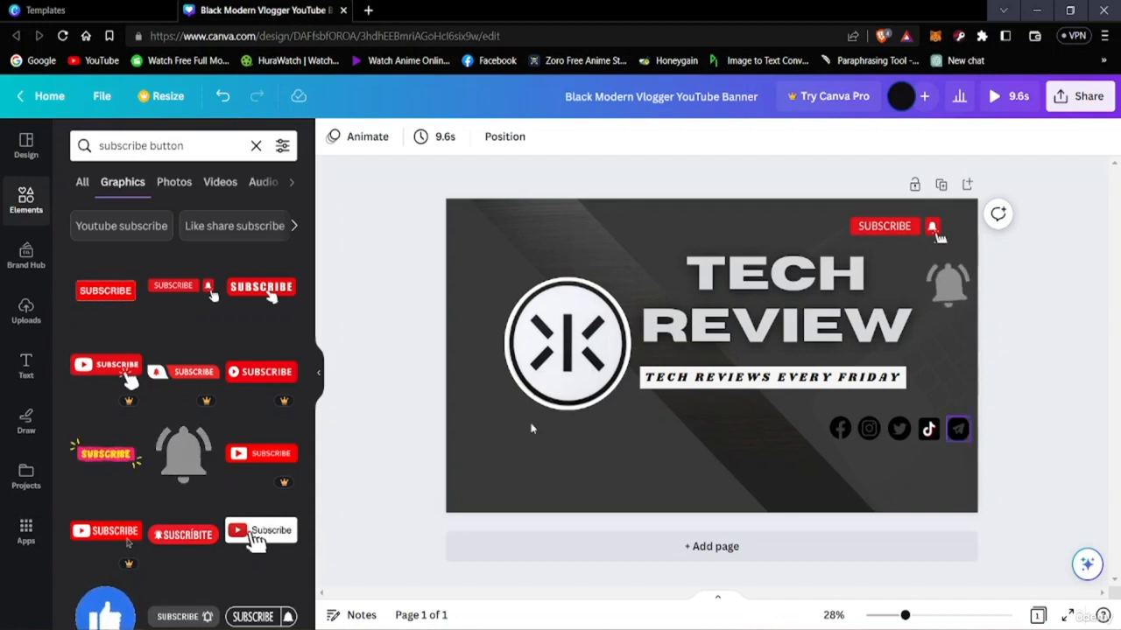
Clear the element search and bring up the YouTube banner templates.
{"action": "left_click", "coordinate": [255, 146]}
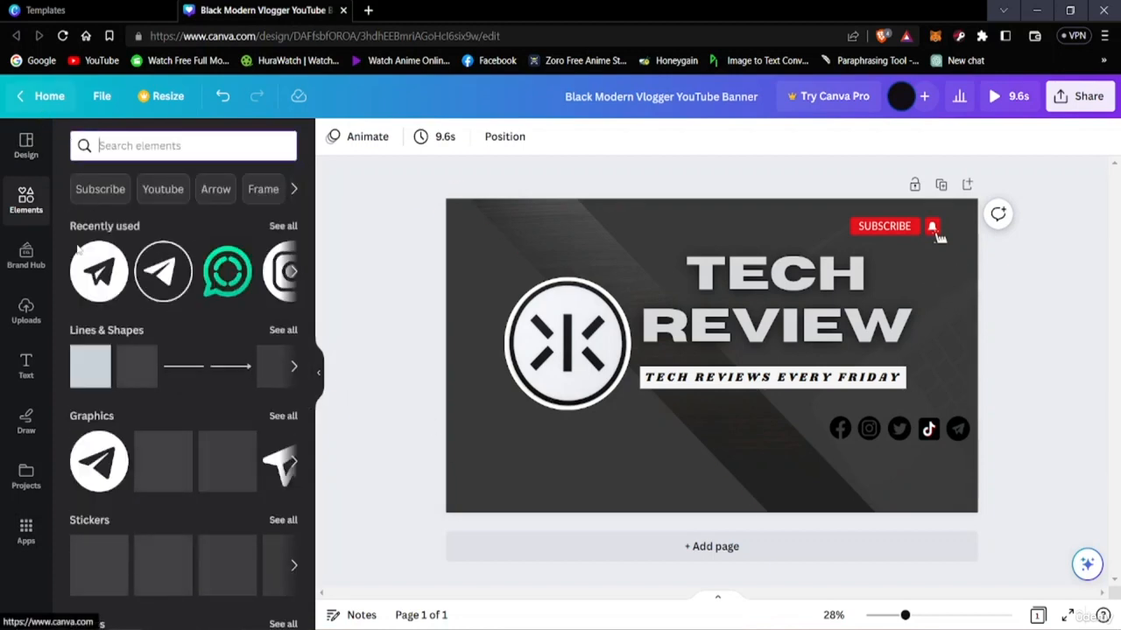
{"action": "left_click", "coordinate": [26, 145]}
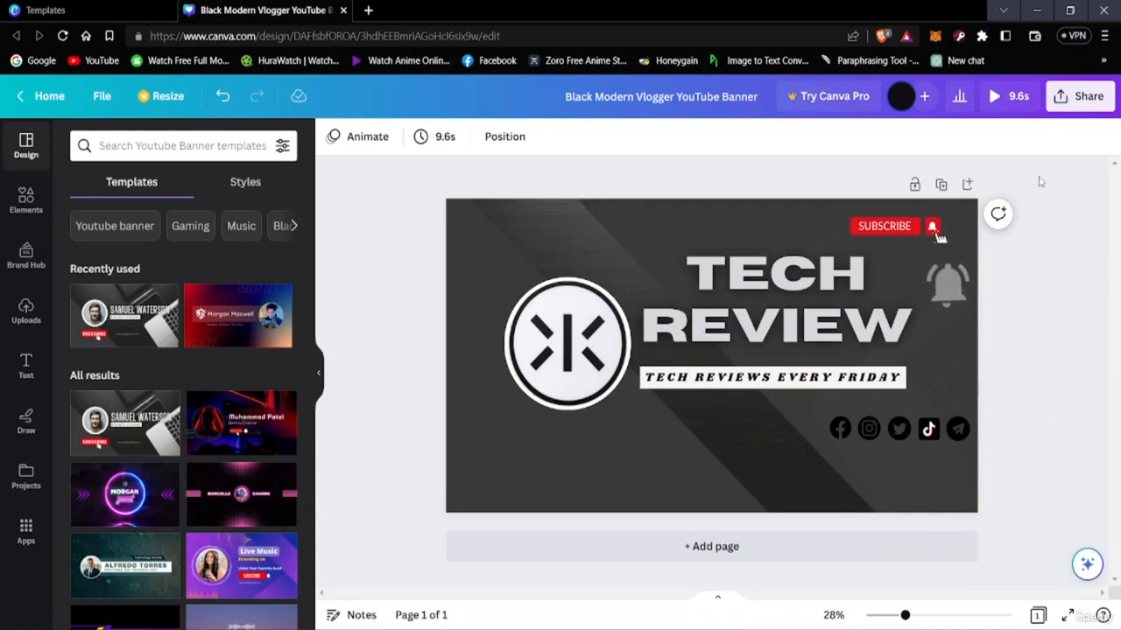
Download the banner as a GIF and save it as "Black Modern Vlogger YouTube Banner" in the Downloads folder.
{"action": "left_click", "coordinate": [1081, 98]}
{"action": "scroll", "coordinate": [945, 390], "scroll_direction": "down", "scroll_amount": 1}
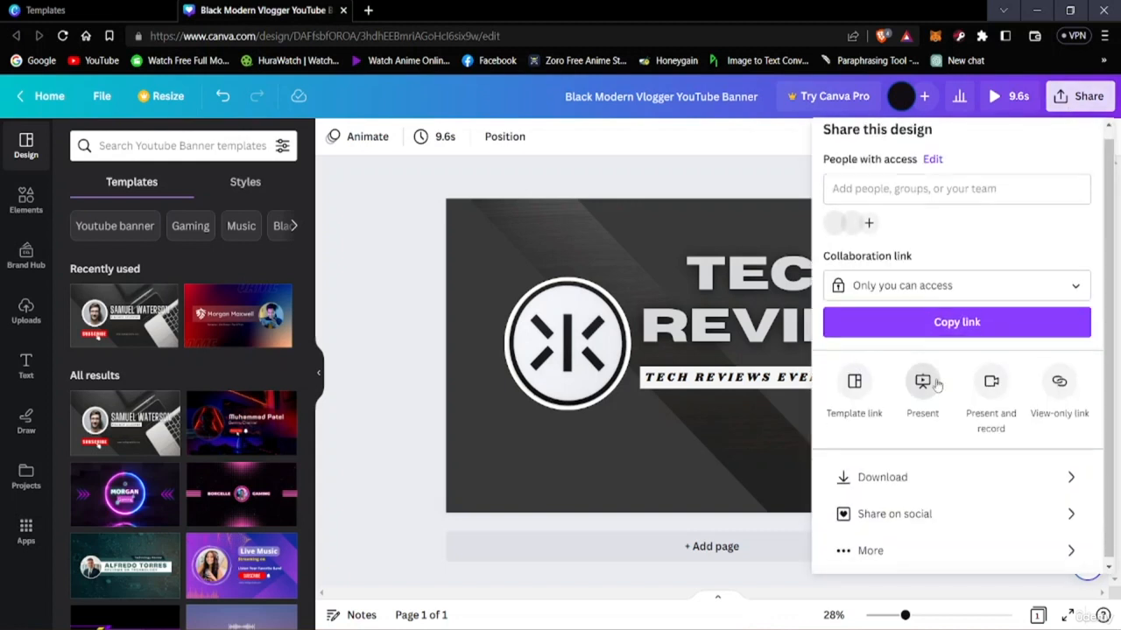
{"action": "left_click", "coordinate": [897, 484]}
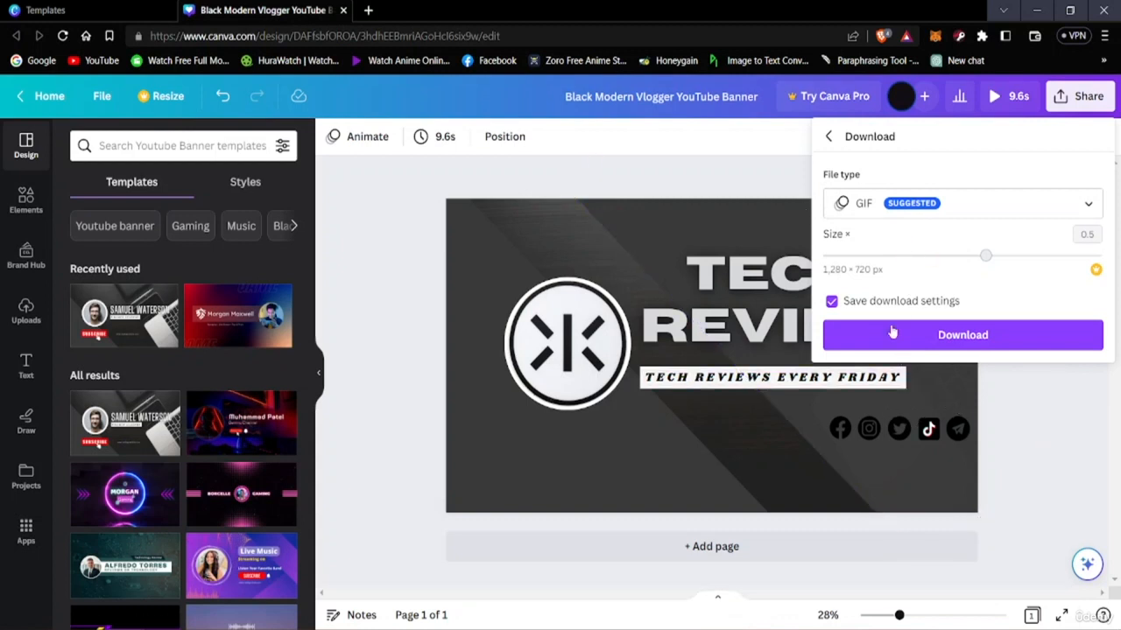
{"action": "left_click", "coordinate": [937, 344]}
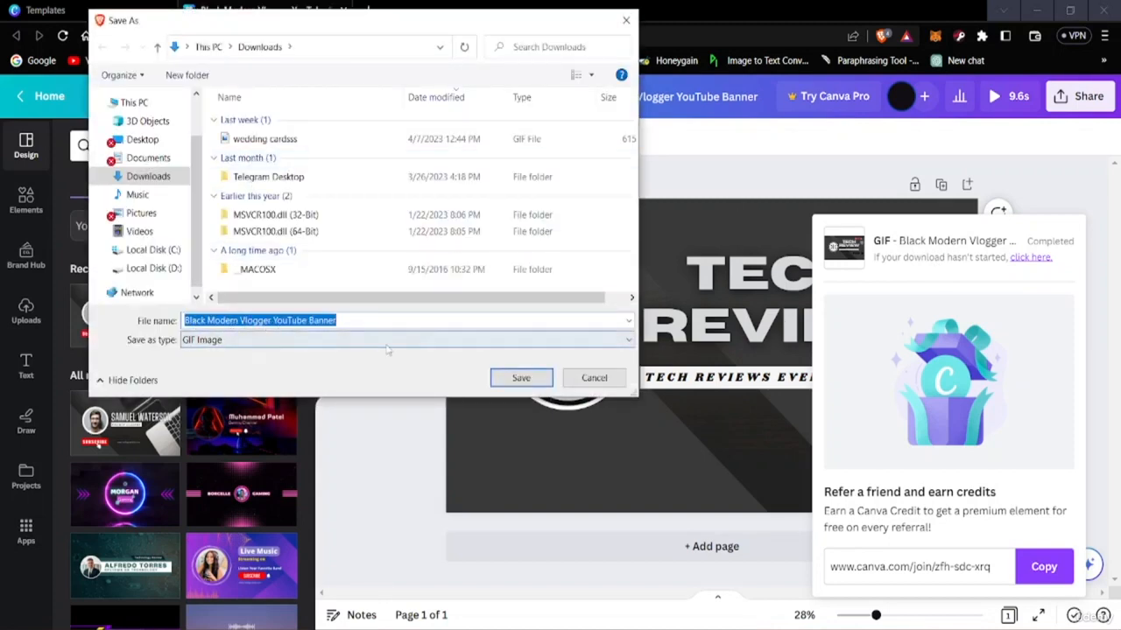
{"action": "left_click", "coordinate": [521, 377]}
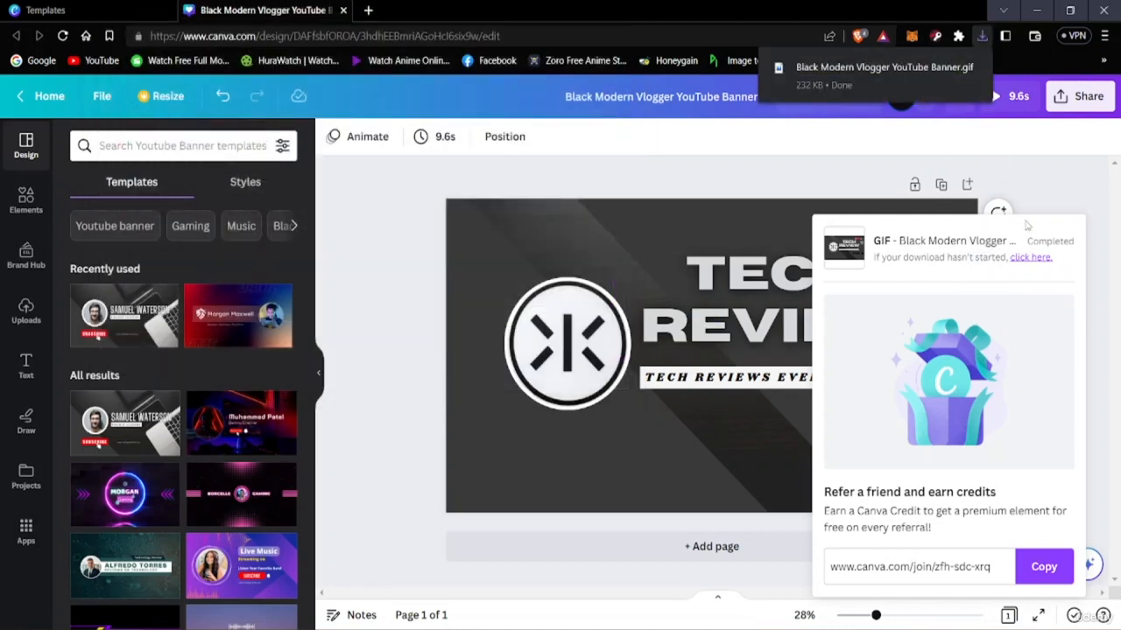
Open the downloaded GIF to check the finished banner, close the viewer and dismiss the download notice.
{"action": "left_click", "coordinate": [848, 73]}
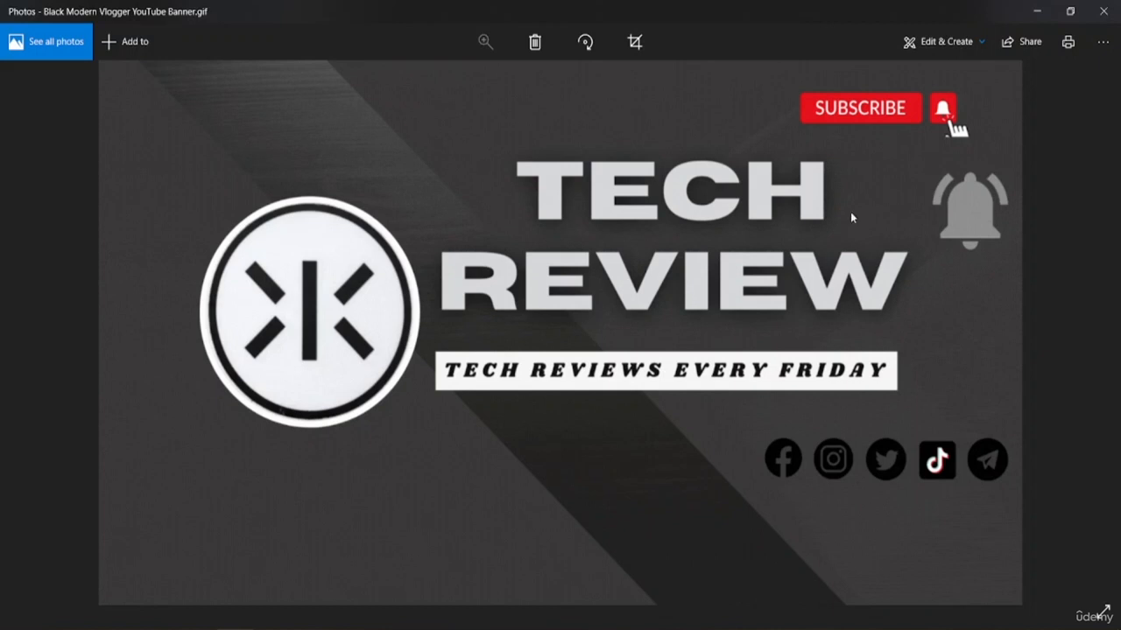
{"action": "left_click", "coordinate": [1101, 12]}
{"action": "left_click", "coordinate": [1052, 94]}
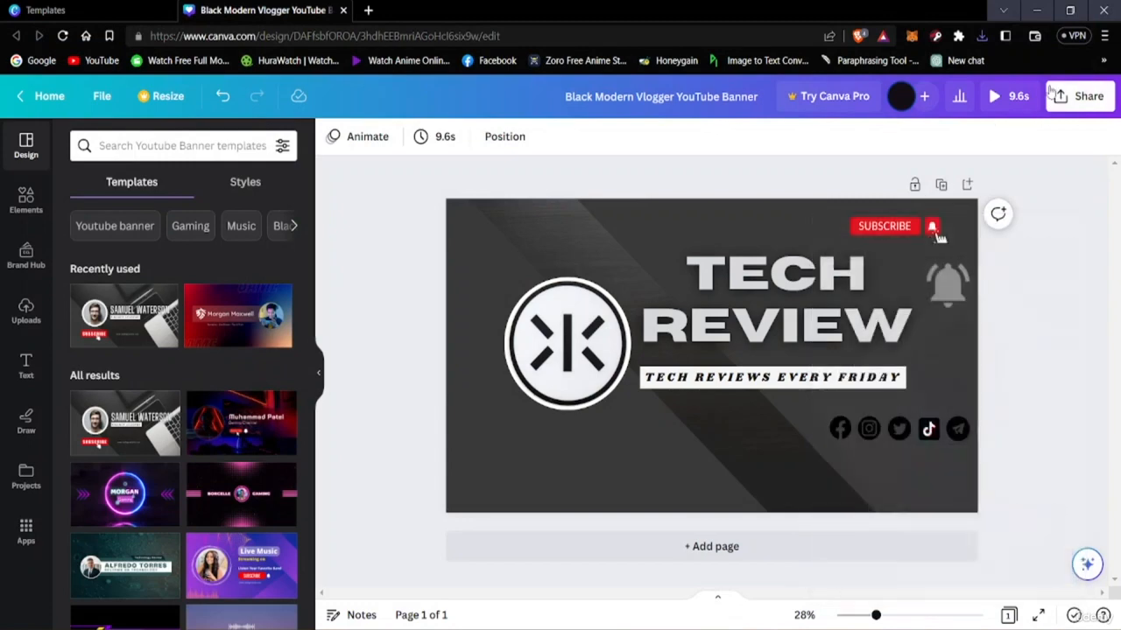
Download the banner as a PNG and save it as "Black Modern Vlogger YouTube Banner 2" in the Downloads folder.
{"action": "left_click", "coordinate": [1055, 95]}
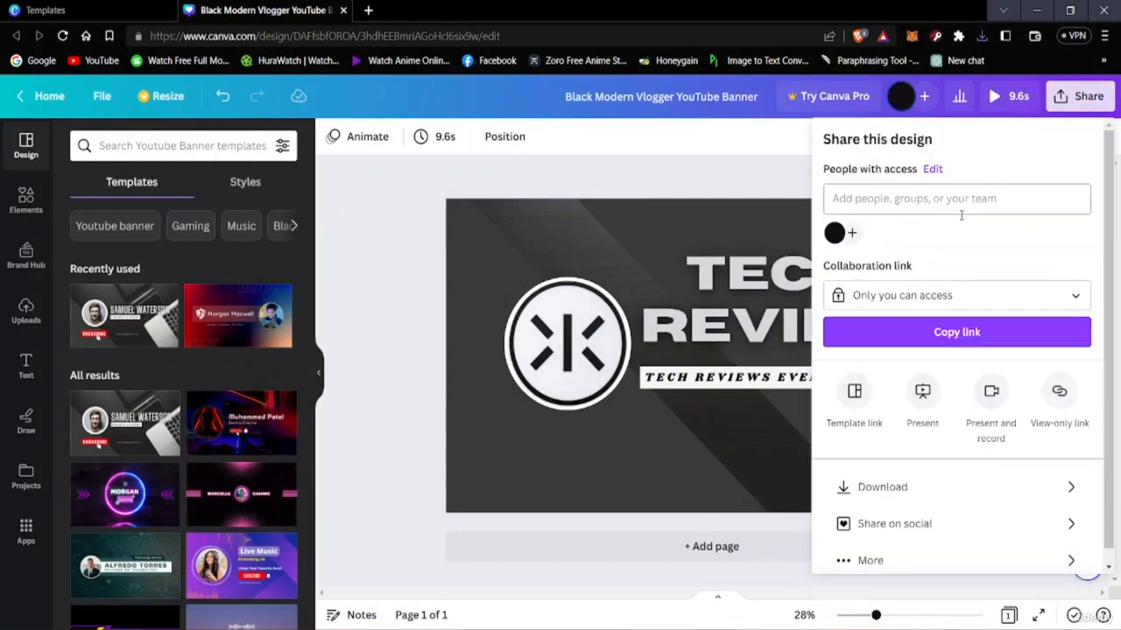
{"action": "left_click", "coordinate": [878, 494]}
{"action": "left_click", "coordinate": [968, 218]}
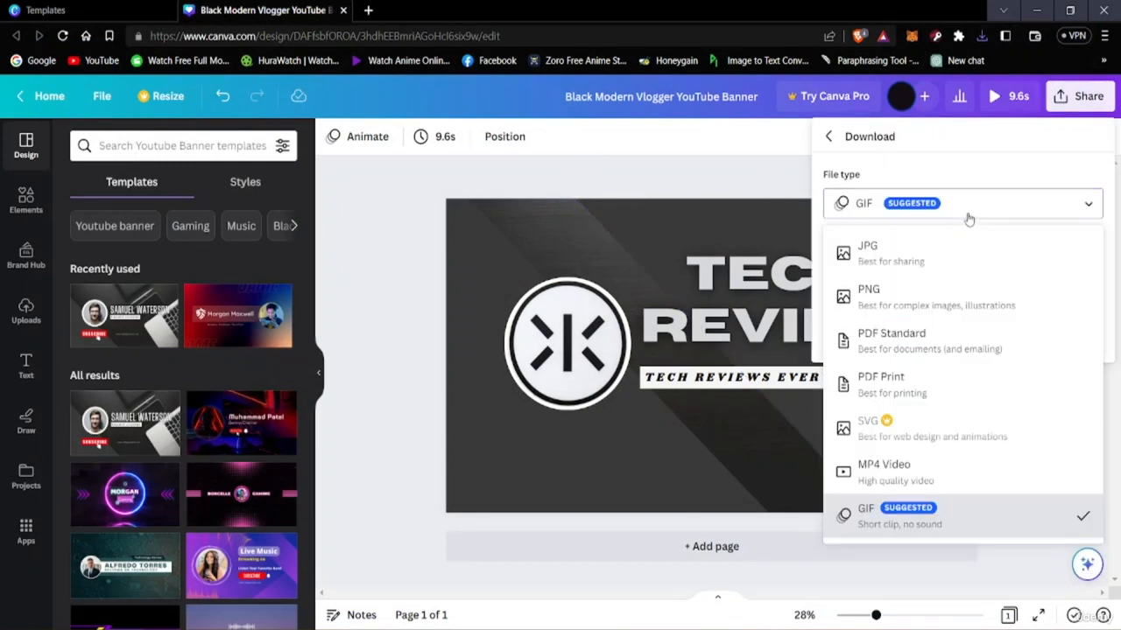
{"action": "left_click", "coordinate": [885, 298]}
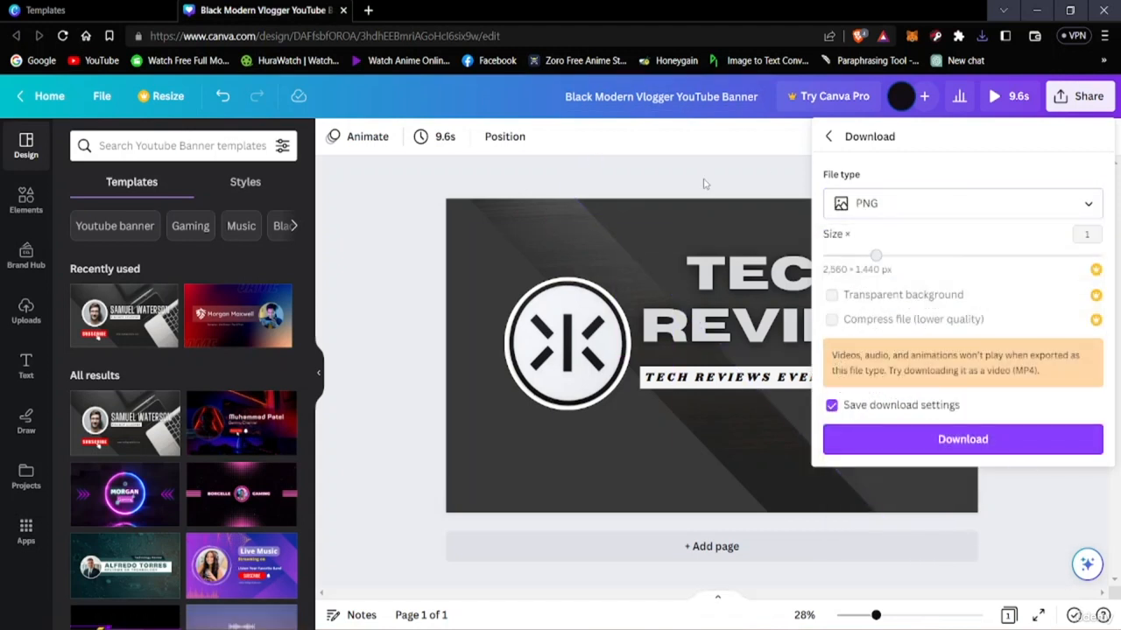
{"action": "left_click", "coordinate": [1020, 451]}
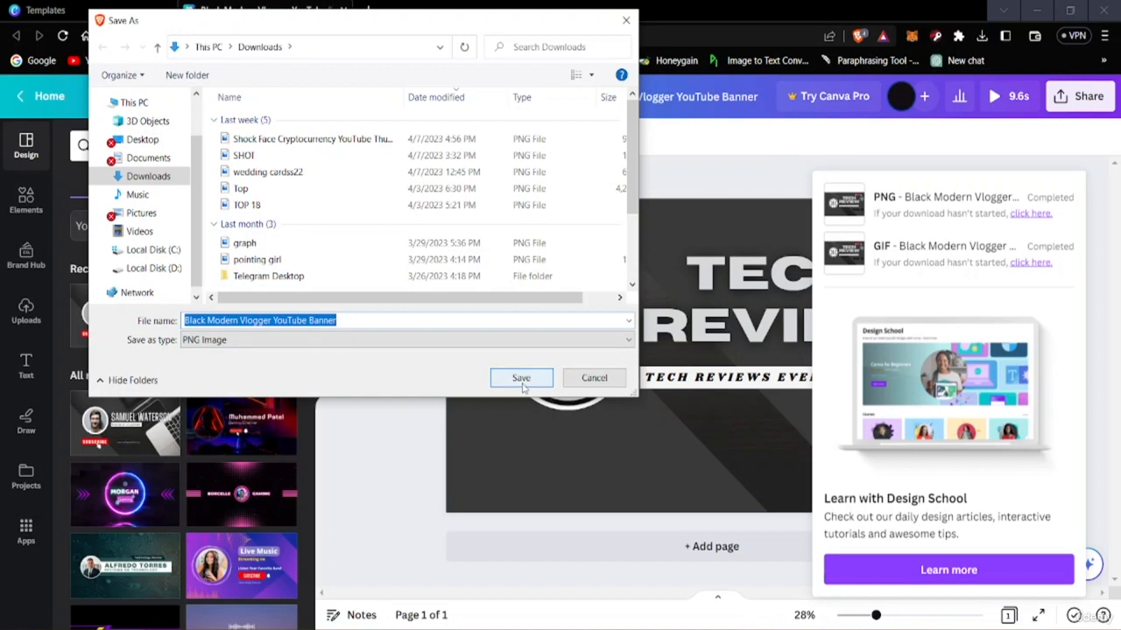
{"action": "left_click", "coordinate": [359, 321]}
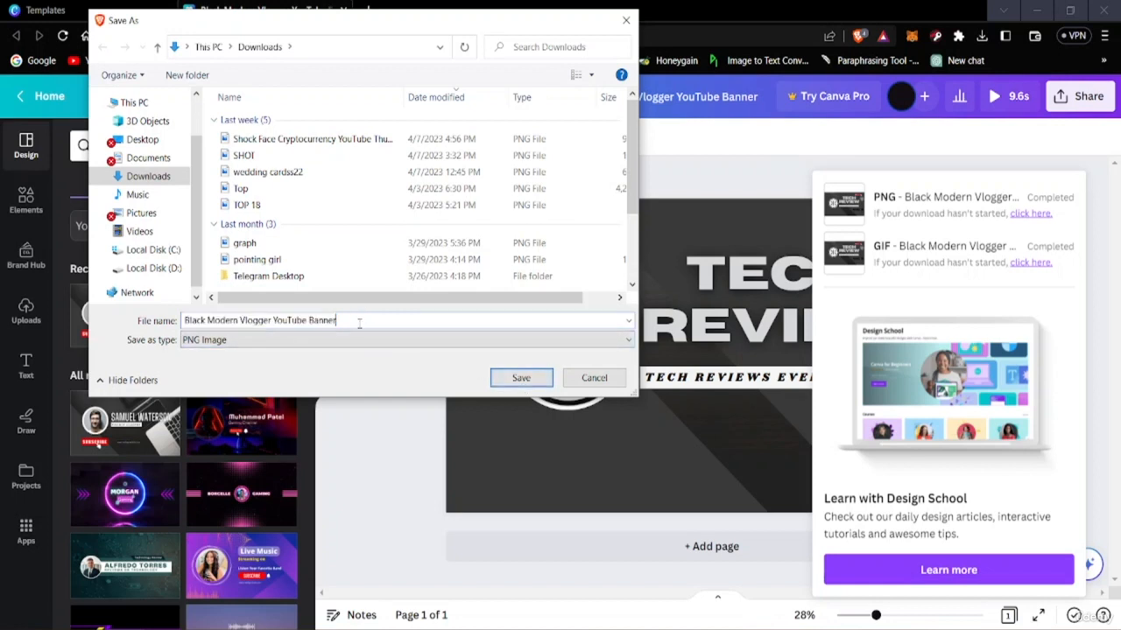
{"action": "left_click", "coordinate": [517, 378]}
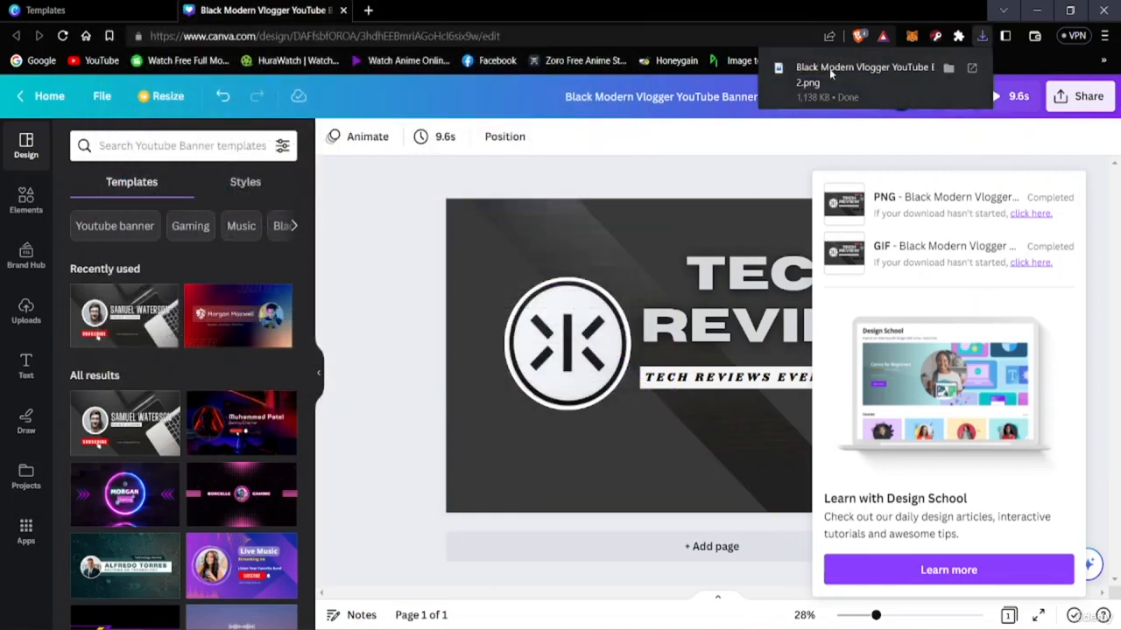
Open the downloaded PNG to check the static banner, close the viewer and dismiss the download notice.
{"action": "left_click", "coordinate": [860, 69]}
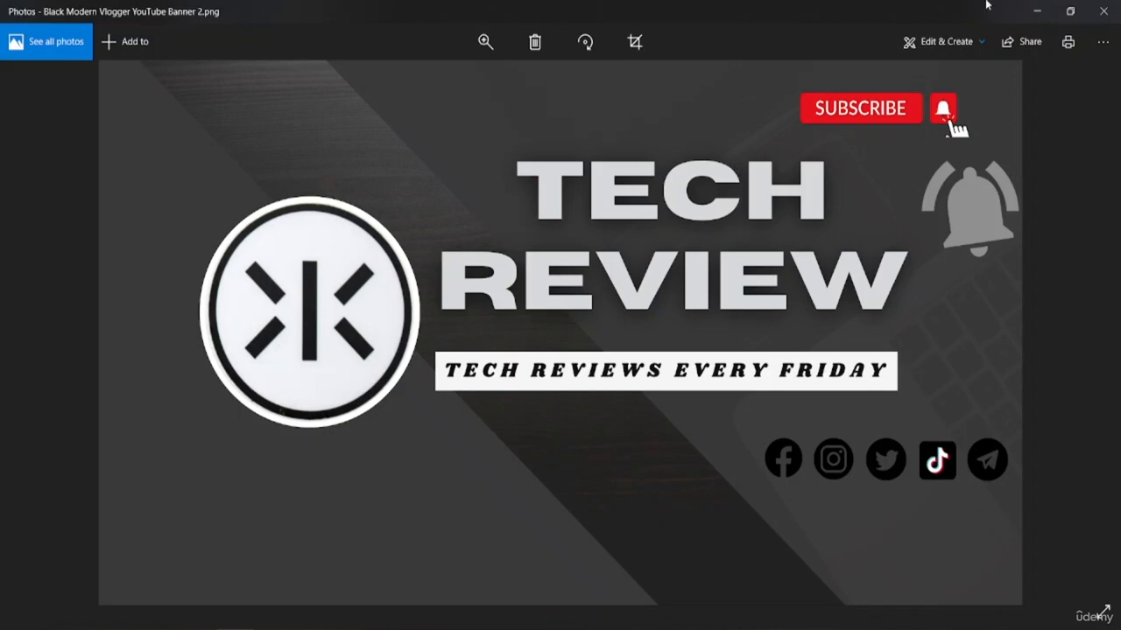
{"action": "left_click", "coordinate": [1103, 11]}
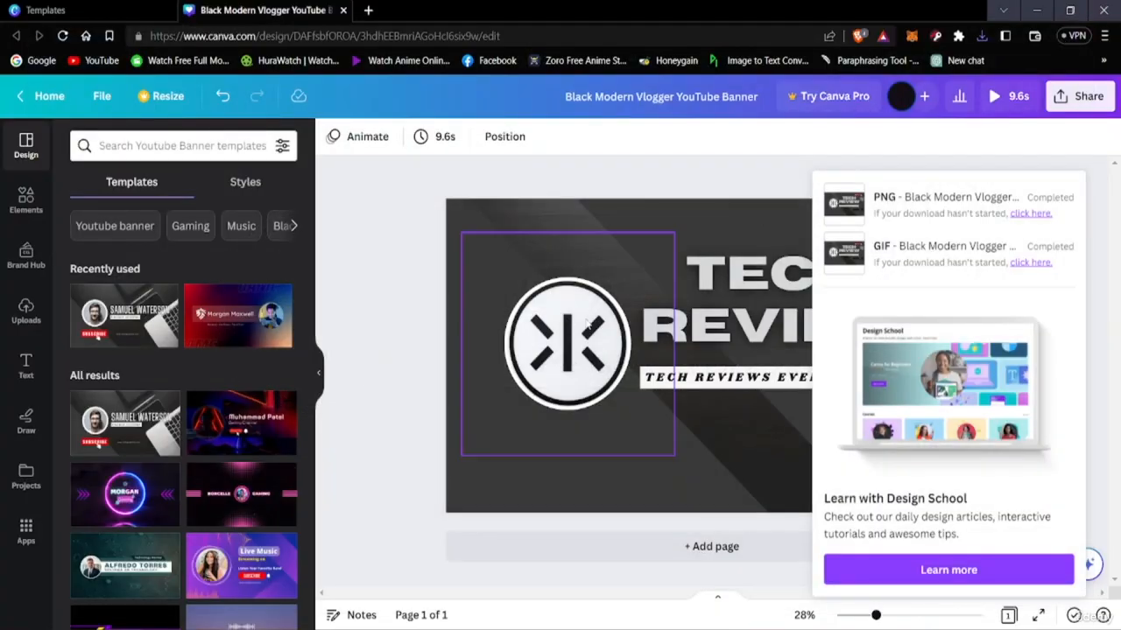
{"action": "left_click", "coordinate": [358, 203]}
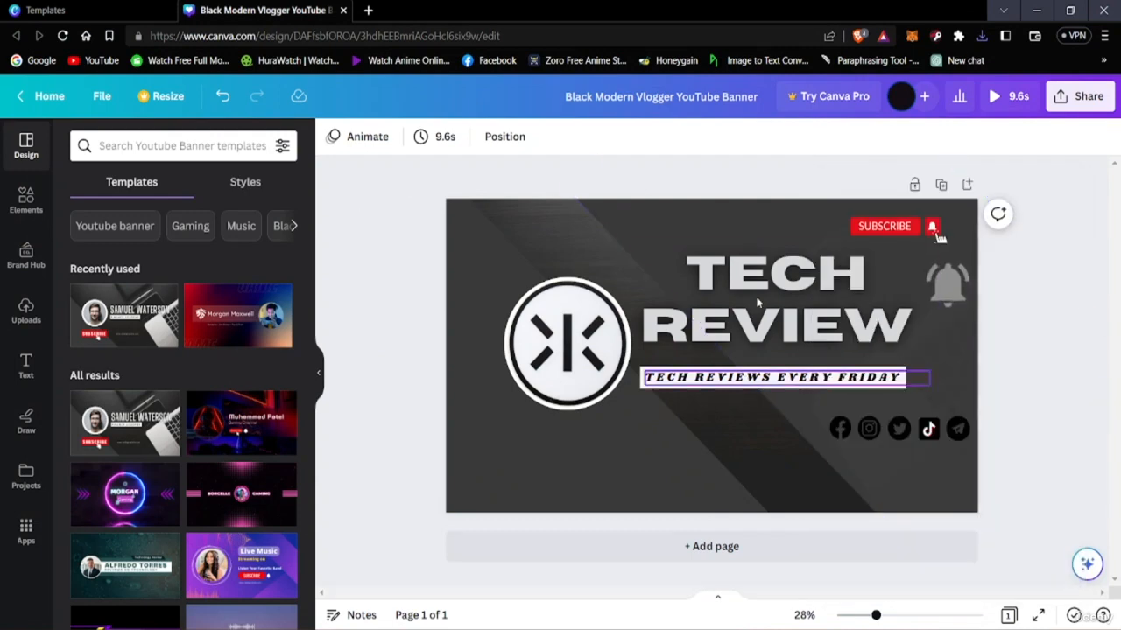